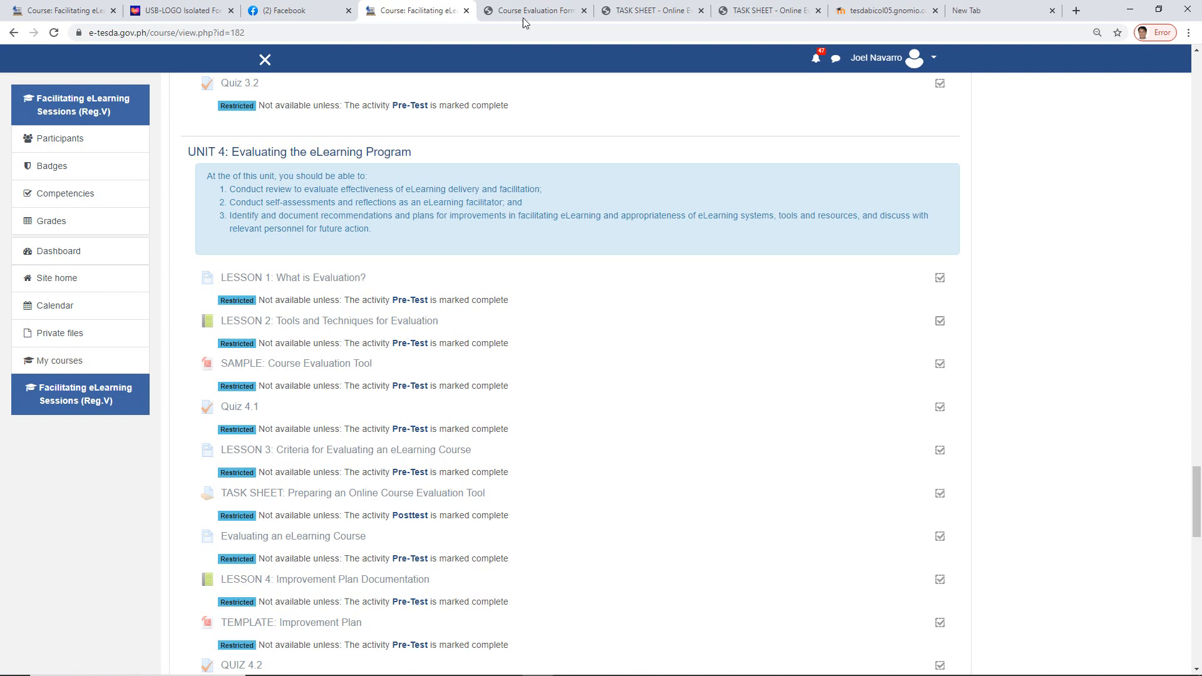
- Review the task sheet for preparing an online evaluation tool and the learning management system criteria in the Course Evaluation Form
left_click(646, 14)
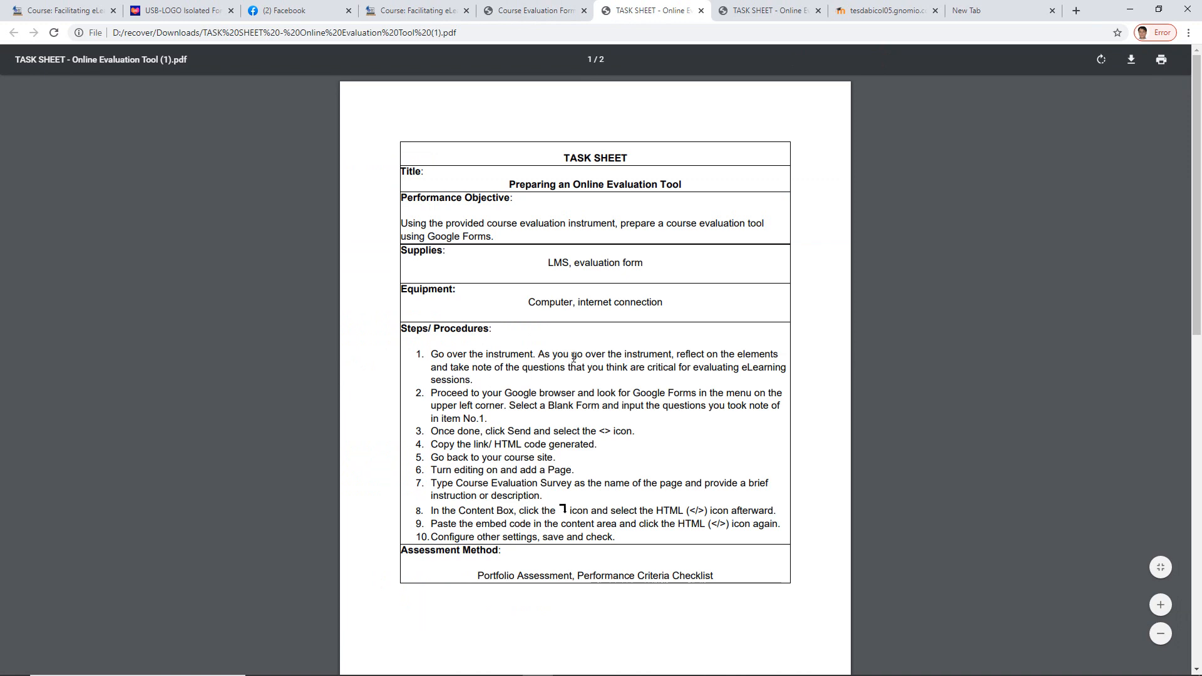
left_click(437, 21)
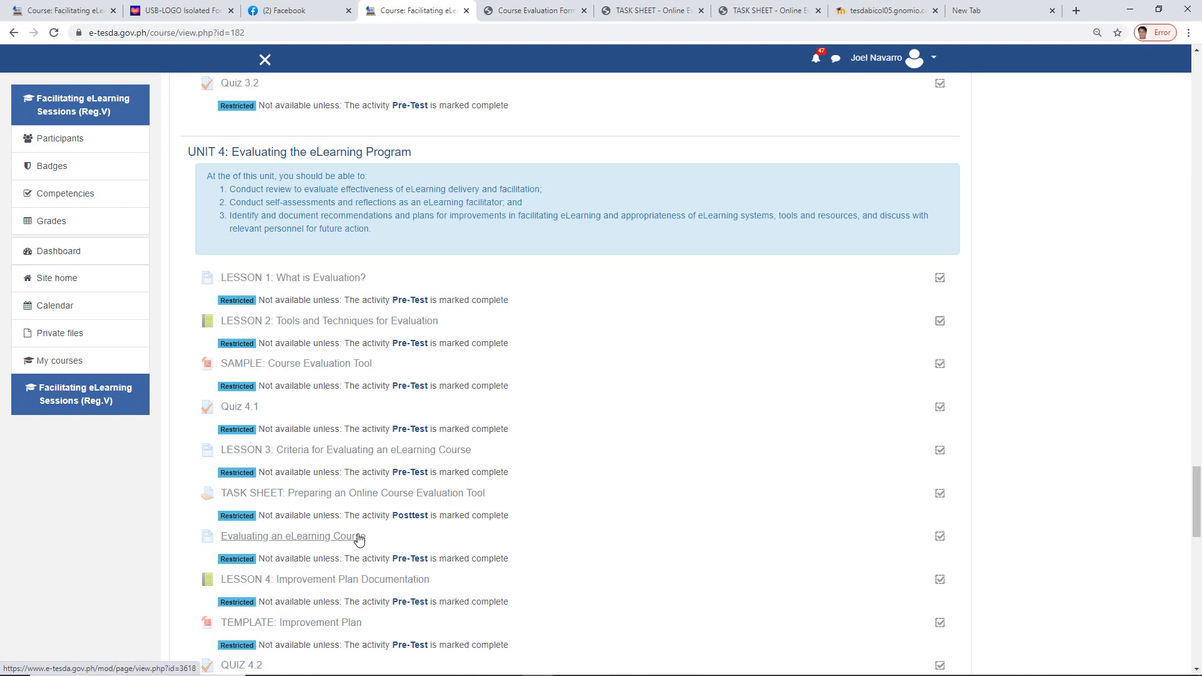
left_click(538, 12)
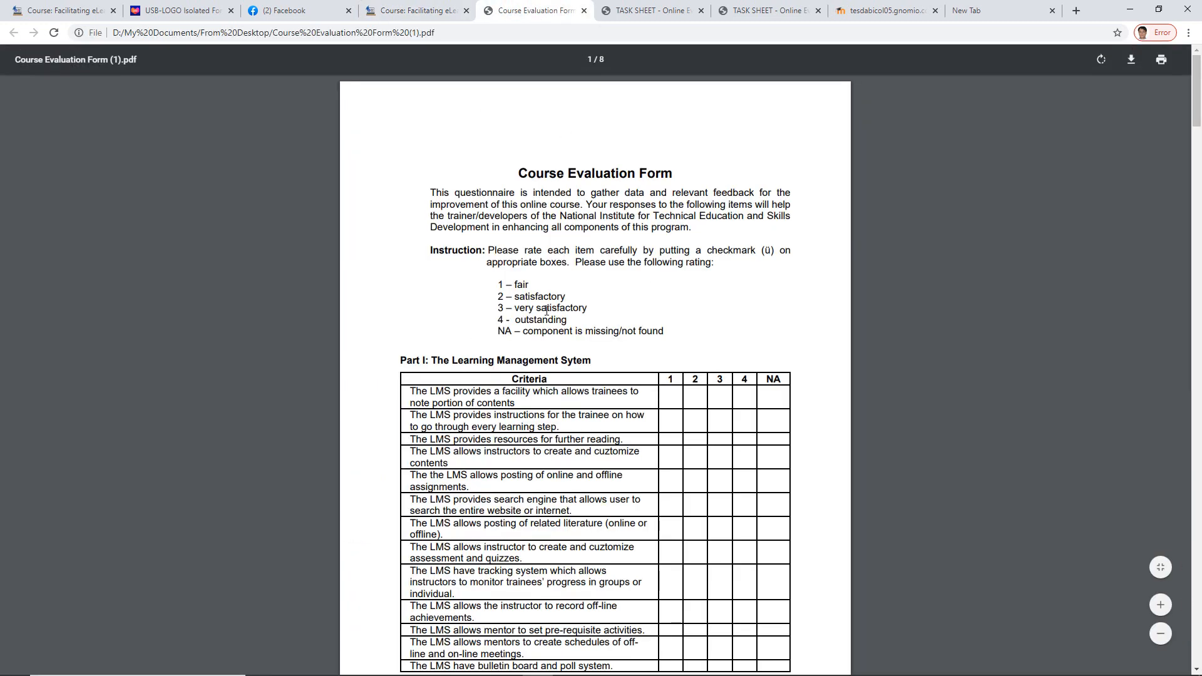
scroll(586, 356, "down", 3)
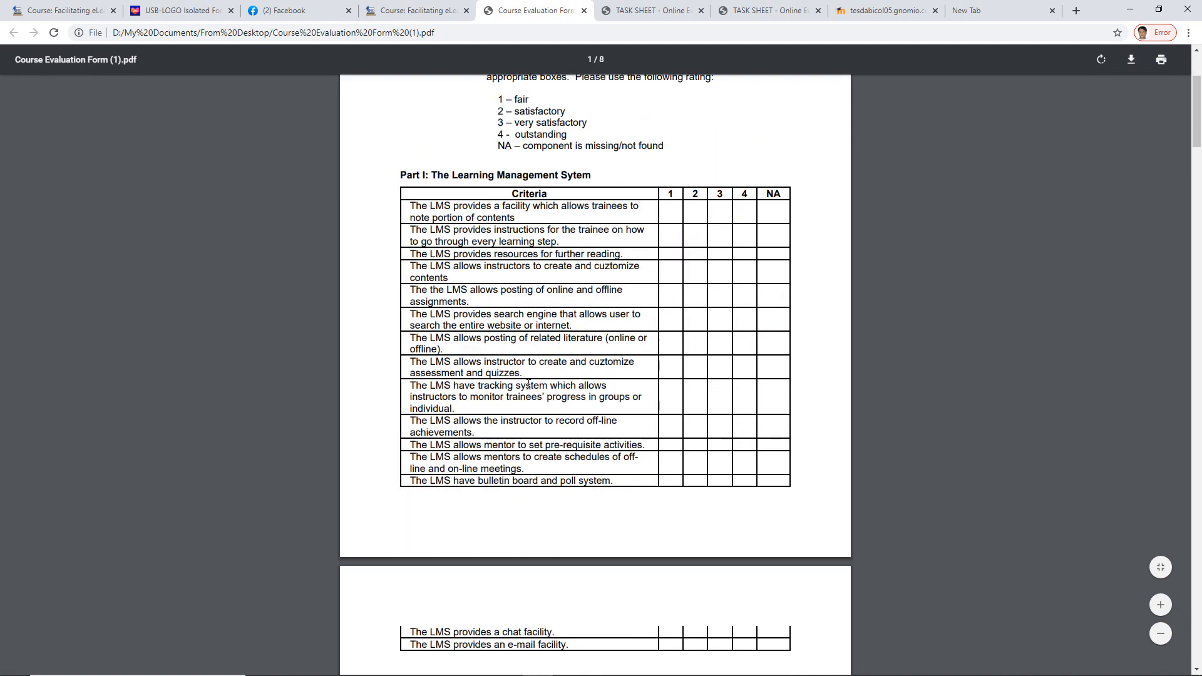
scroll(533, 380, "up", 1)
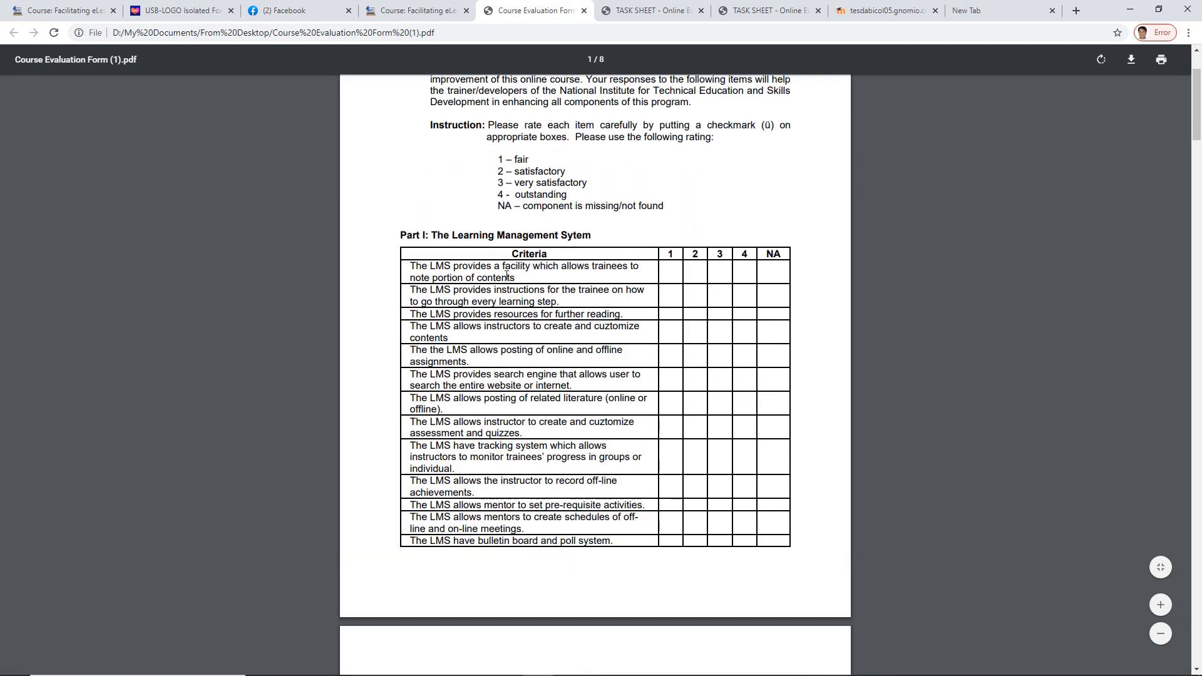
left_click_drag(508, 278, 416, 262)
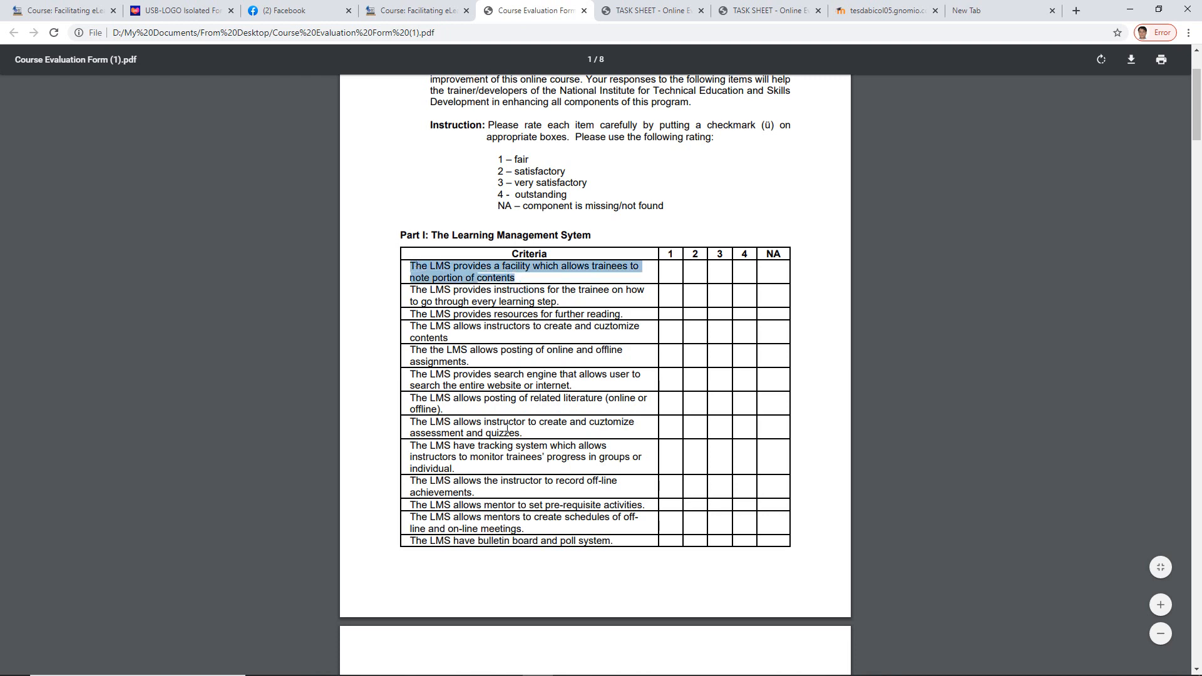
scroll(483, 387, "down", 10)
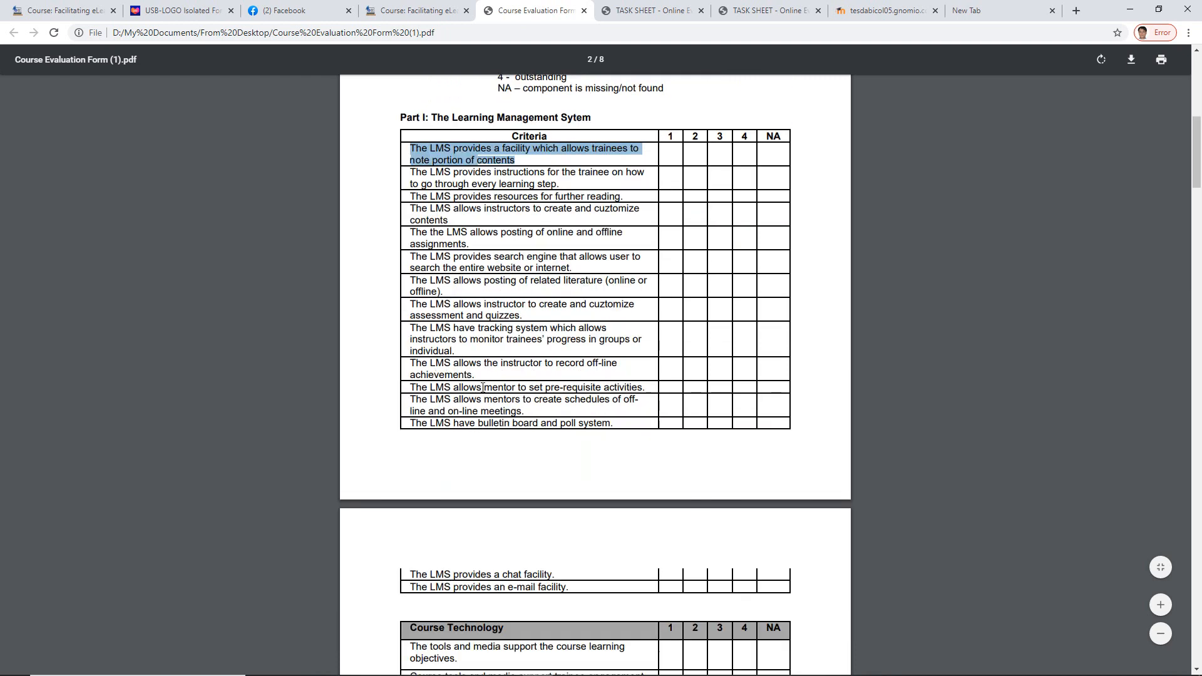
scroll(484, 387, "up", 6)
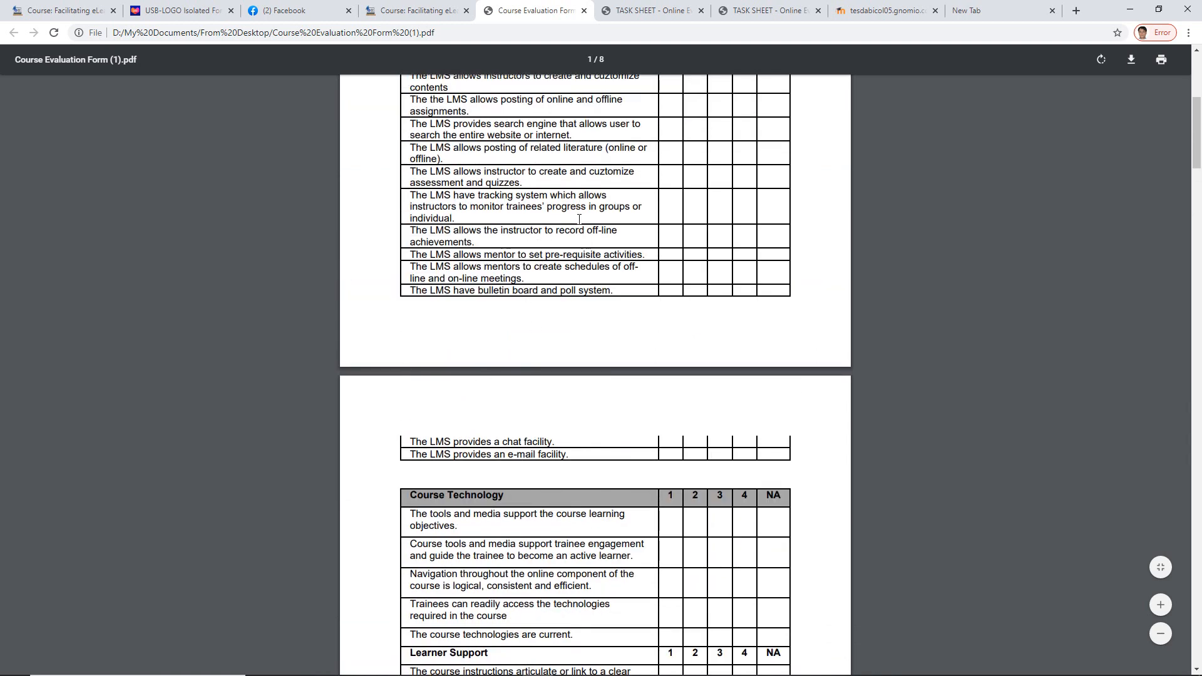
scroll(572, 239, "up", 2)
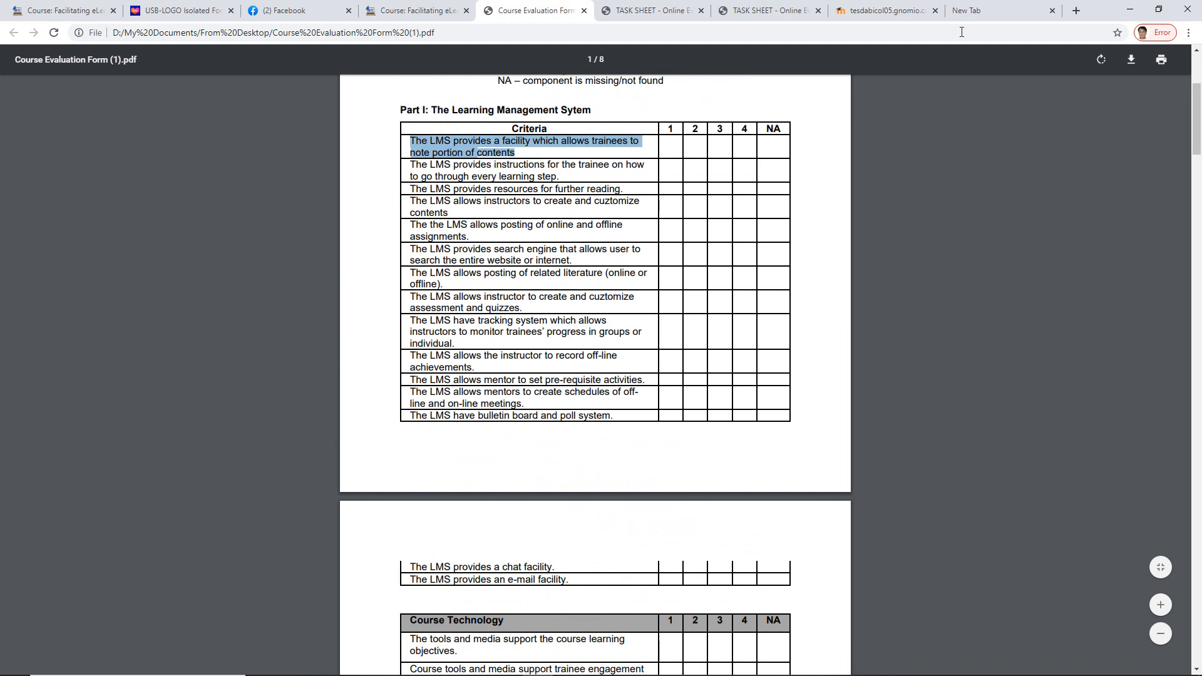
- Open the Google Account page at accounts.google.com in the empty browser tab
left_click(975, 12)
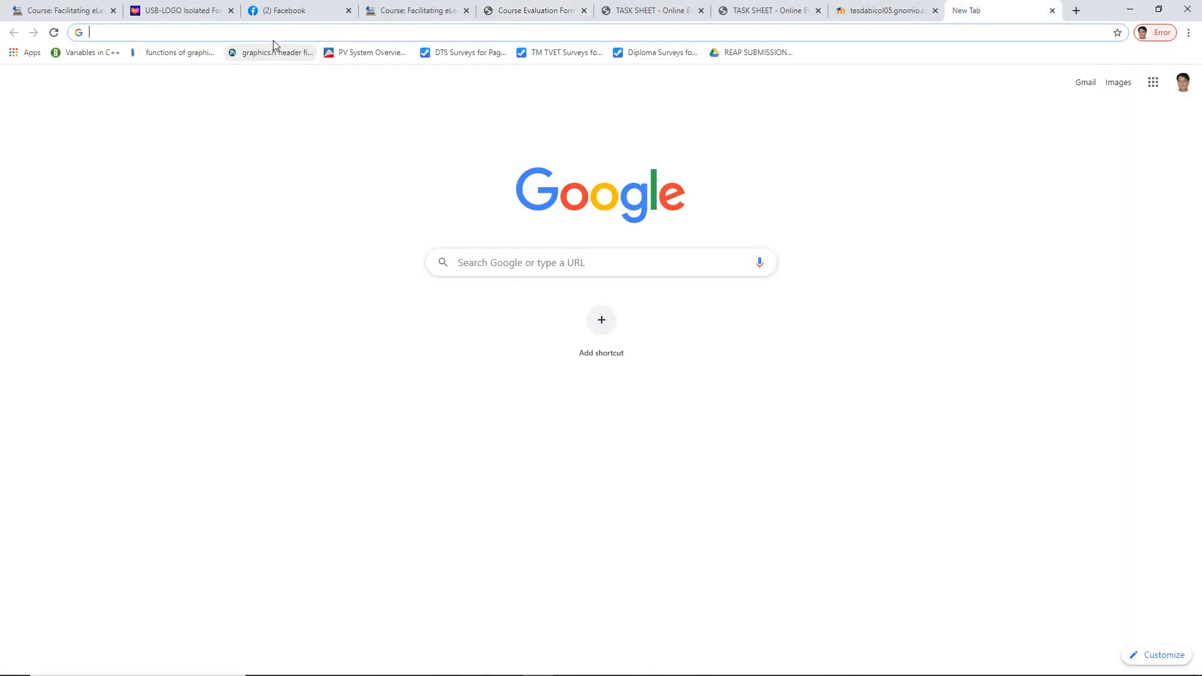
type("accounts.google.com")
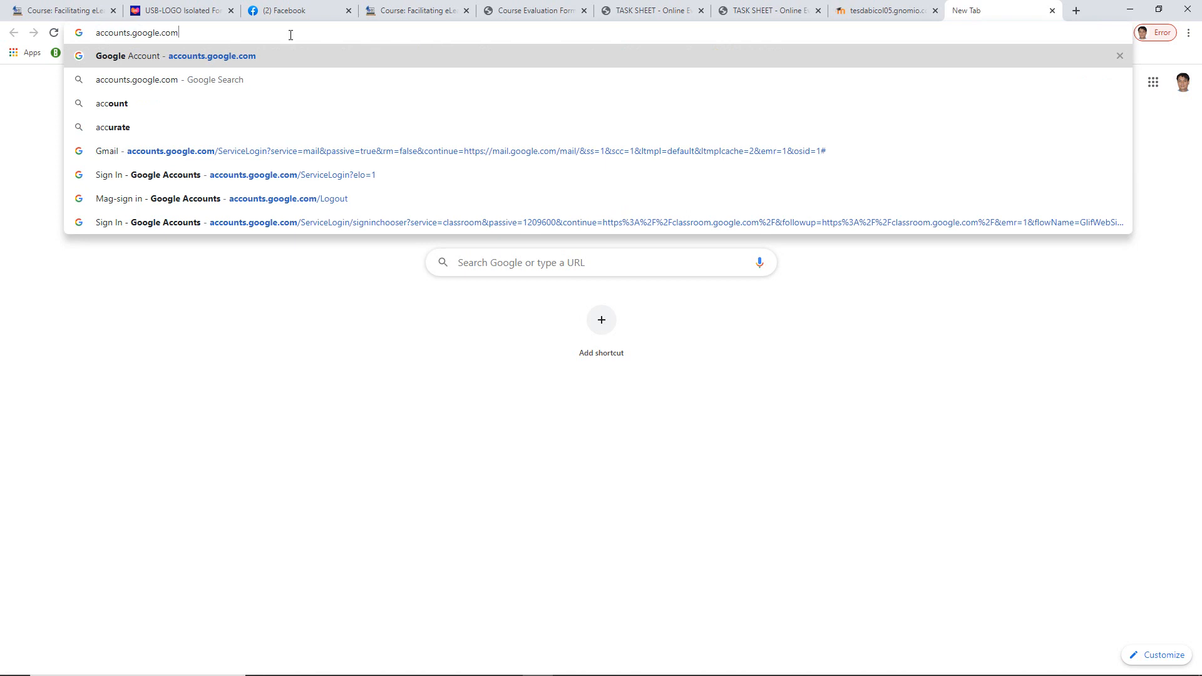
key("Return")
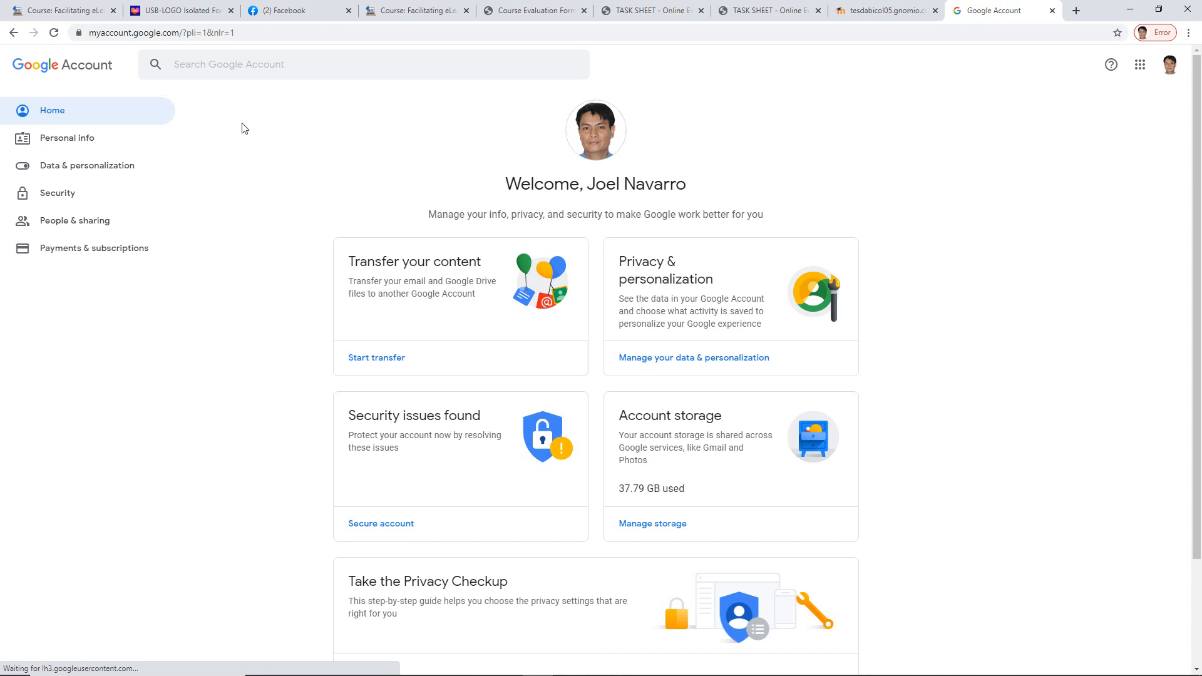
- Go to forms.google.com and create a new form from the Worksheet template
left_click(269, 33)
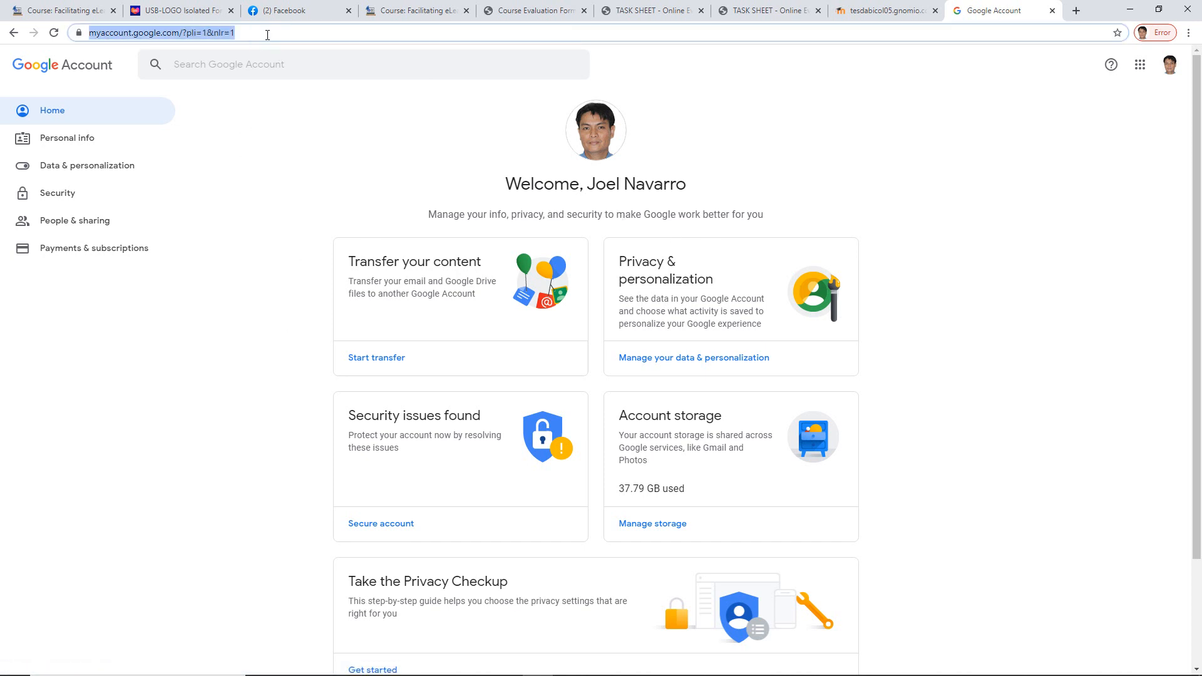
type("forms.google.com")
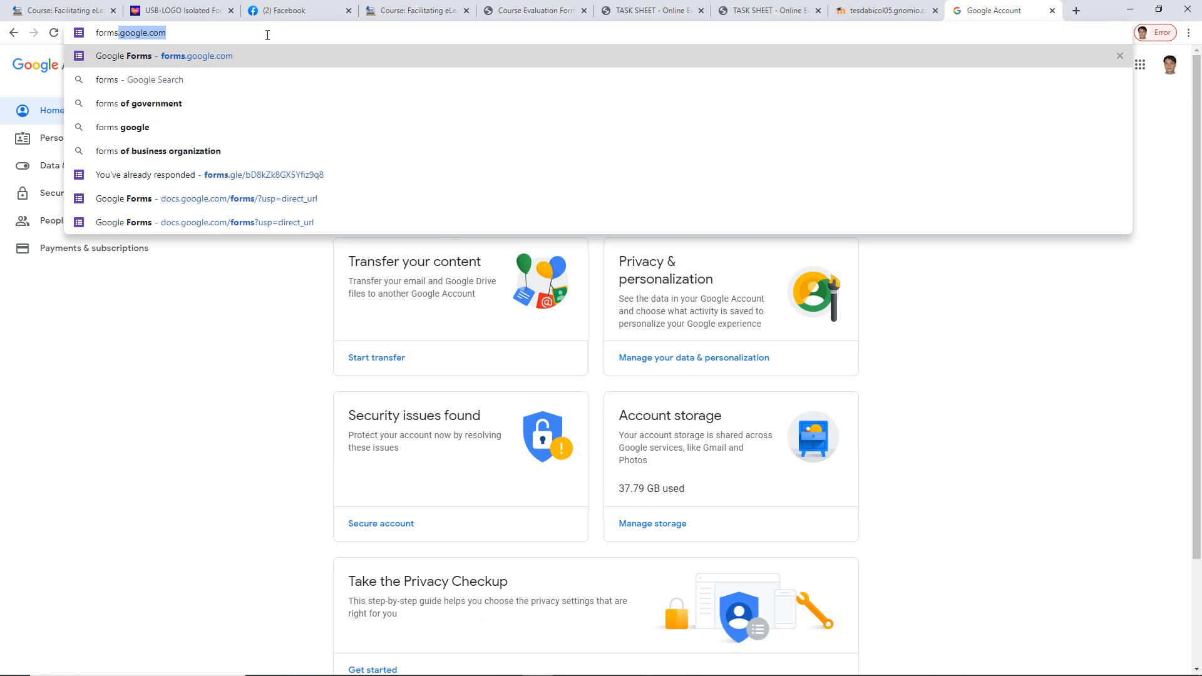
key("Return")
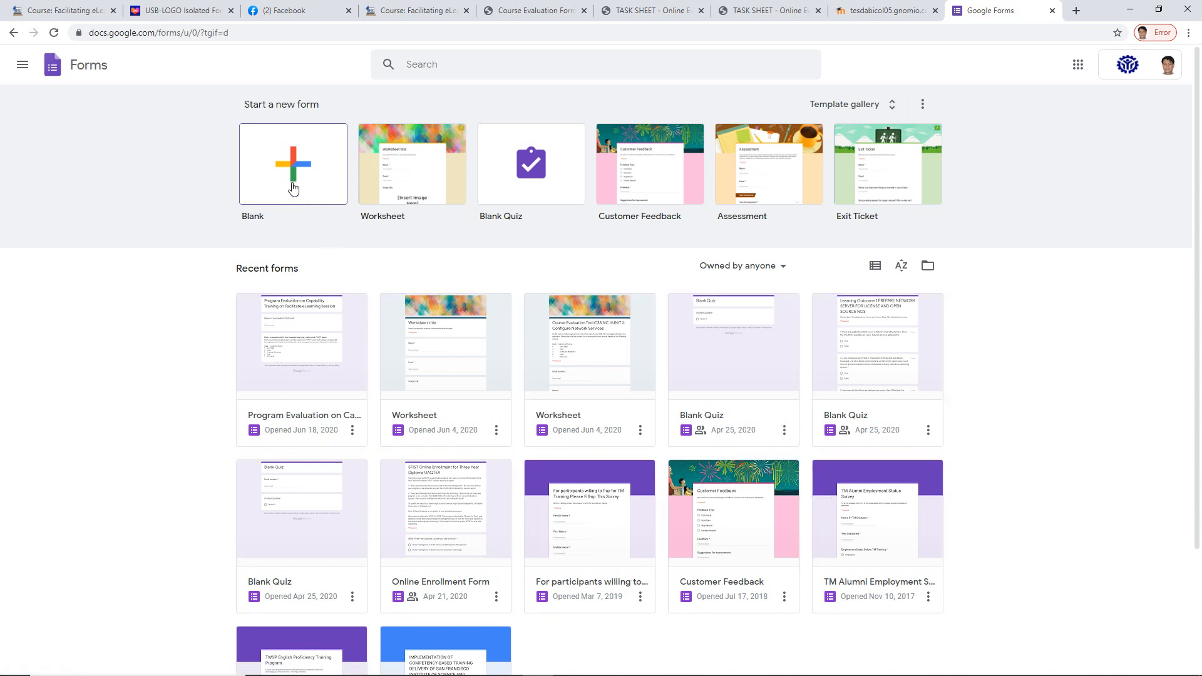
left_click(386, 188)
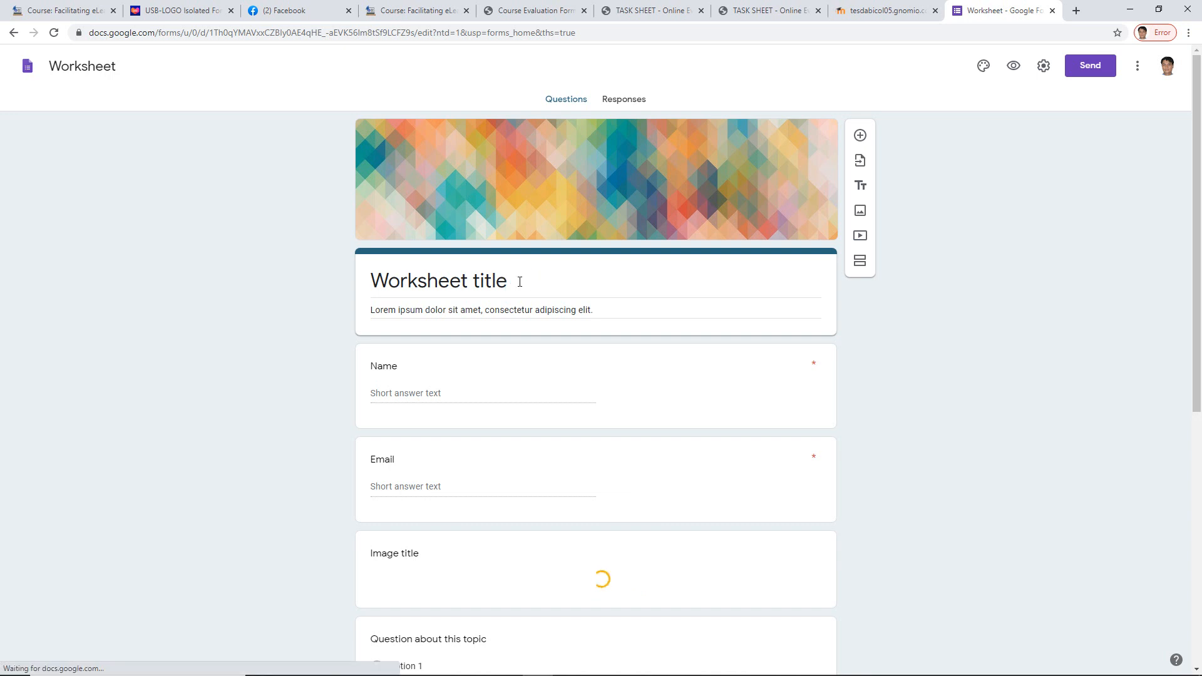
- Replace the form's title with "CSS NC II Program Evaluation"
left_click(520, 281)
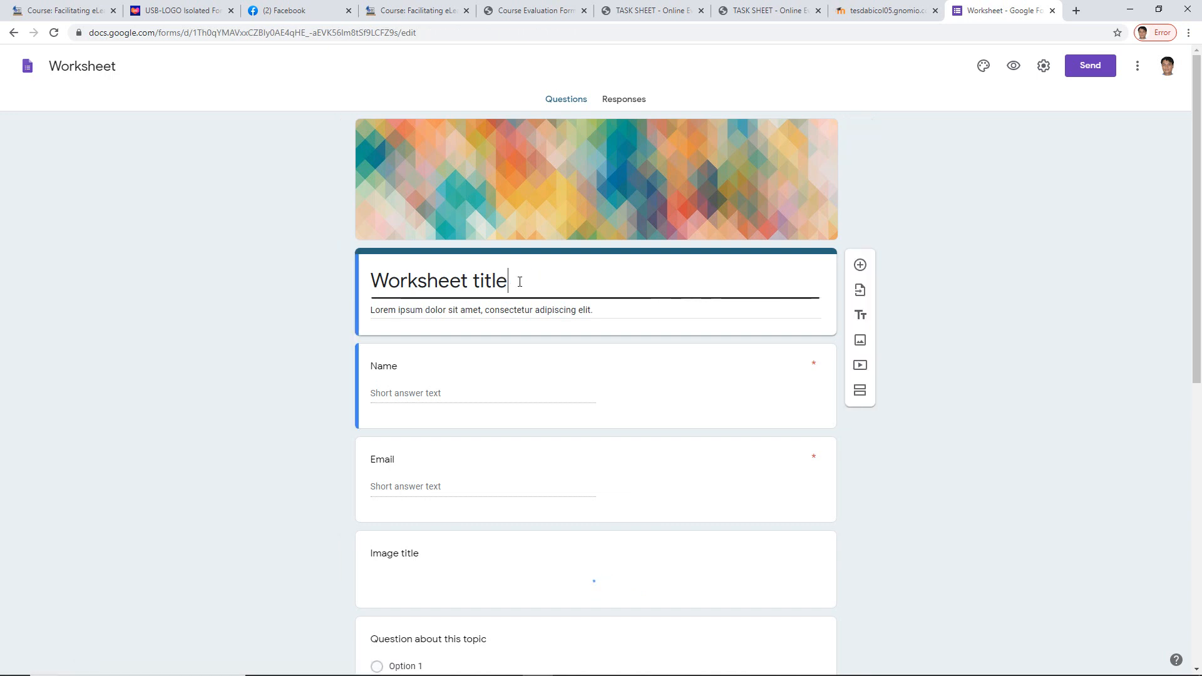
left_click_drag(520, 281, 374, 283)
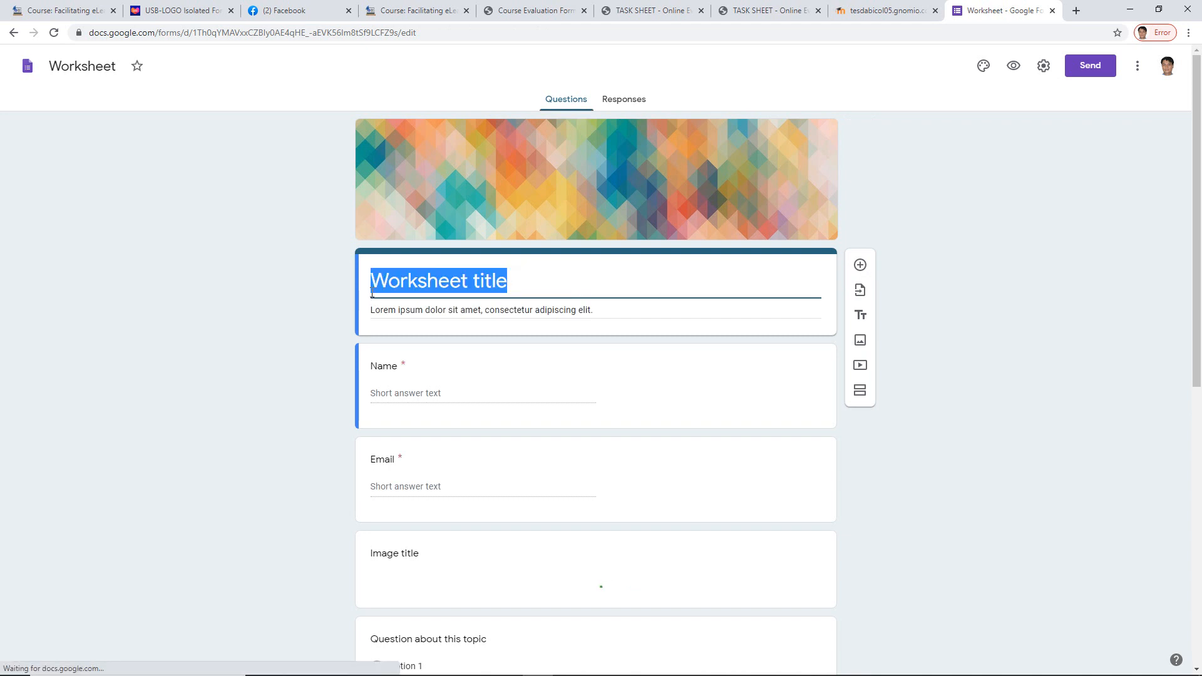
type("CSS ")
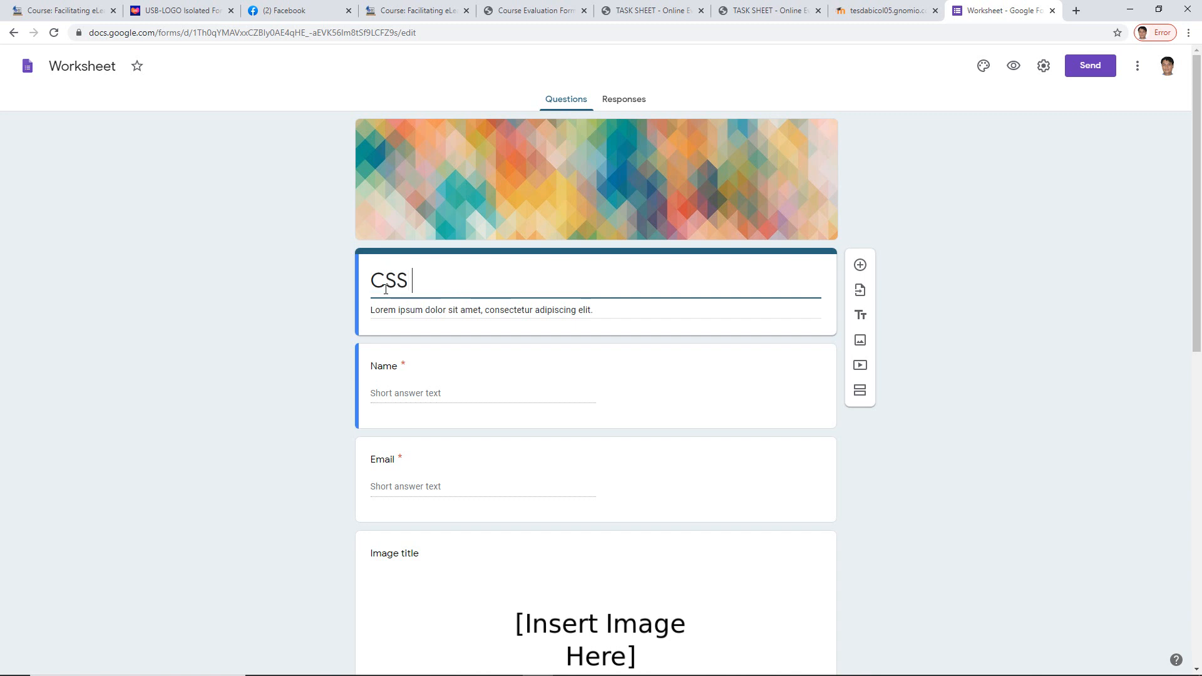
type("NC II")
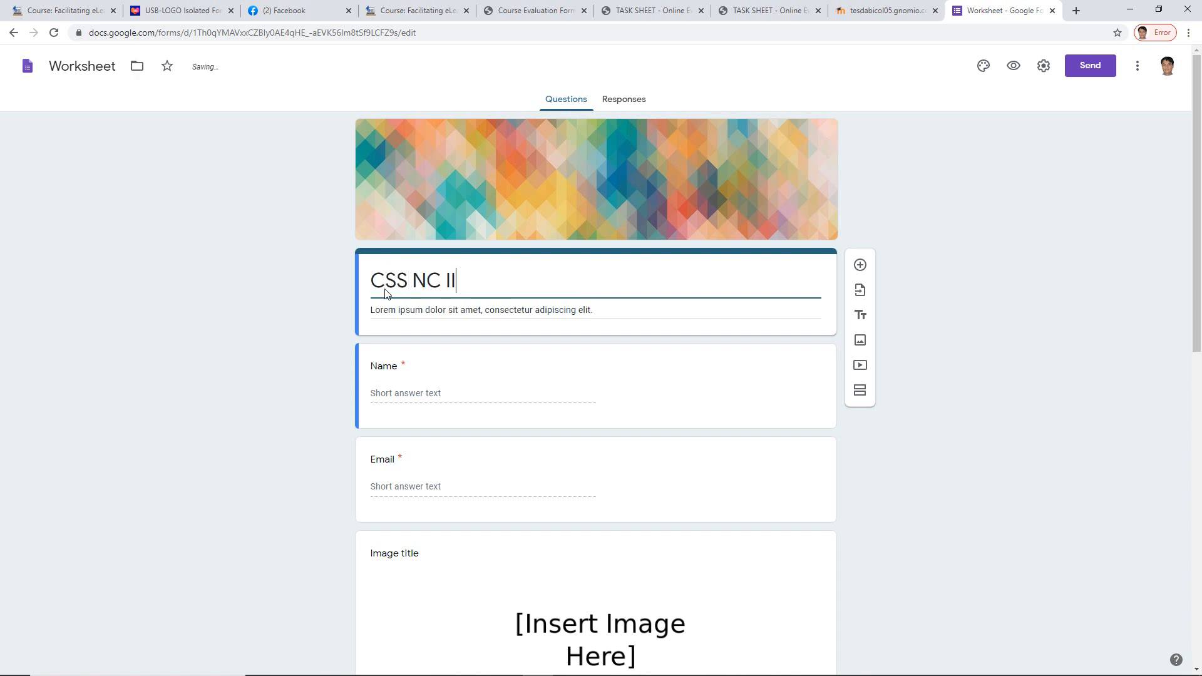
type(" Program ")
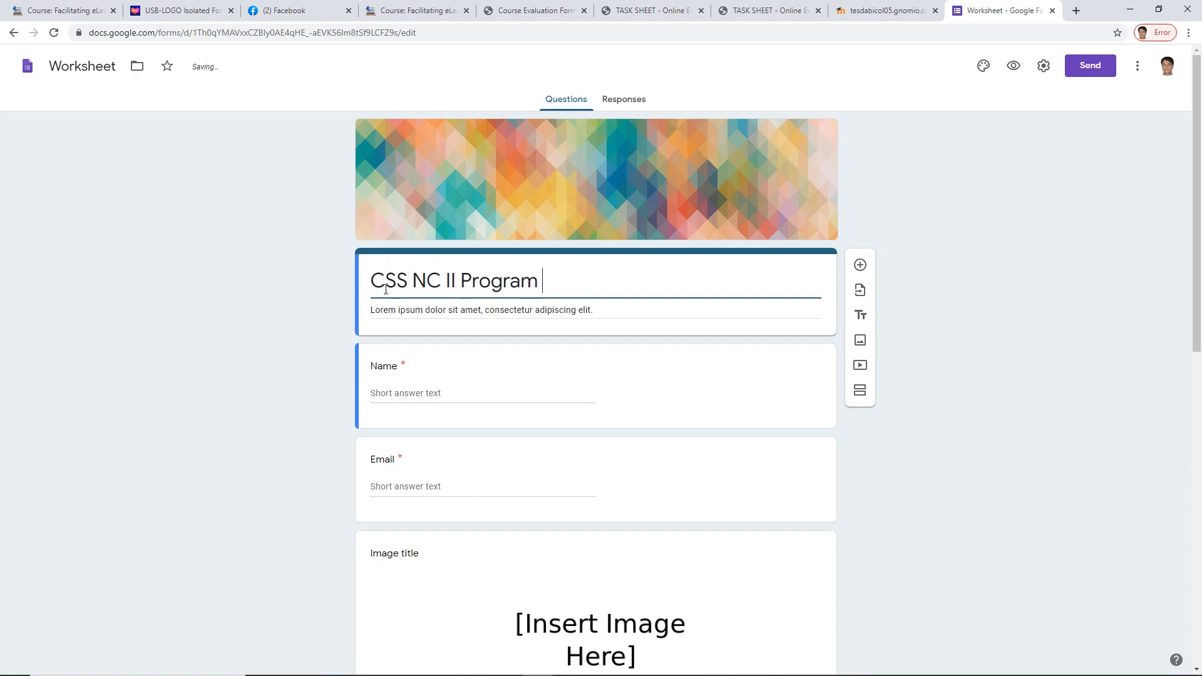
type("Eval")
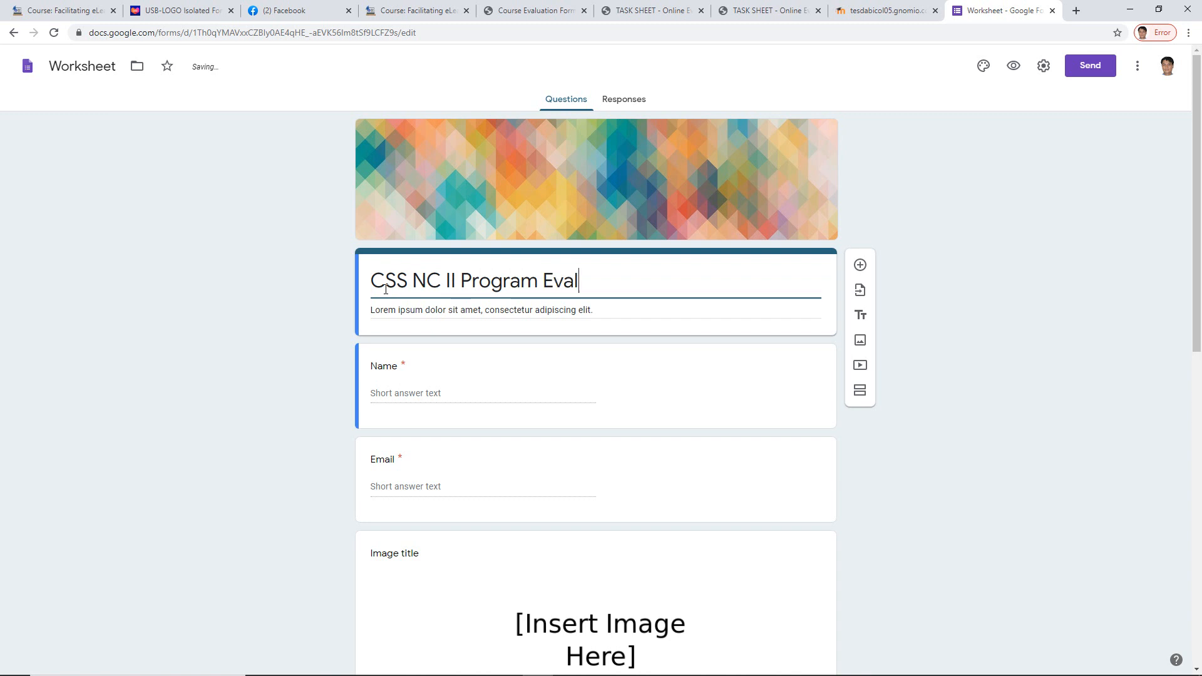
type("uation")
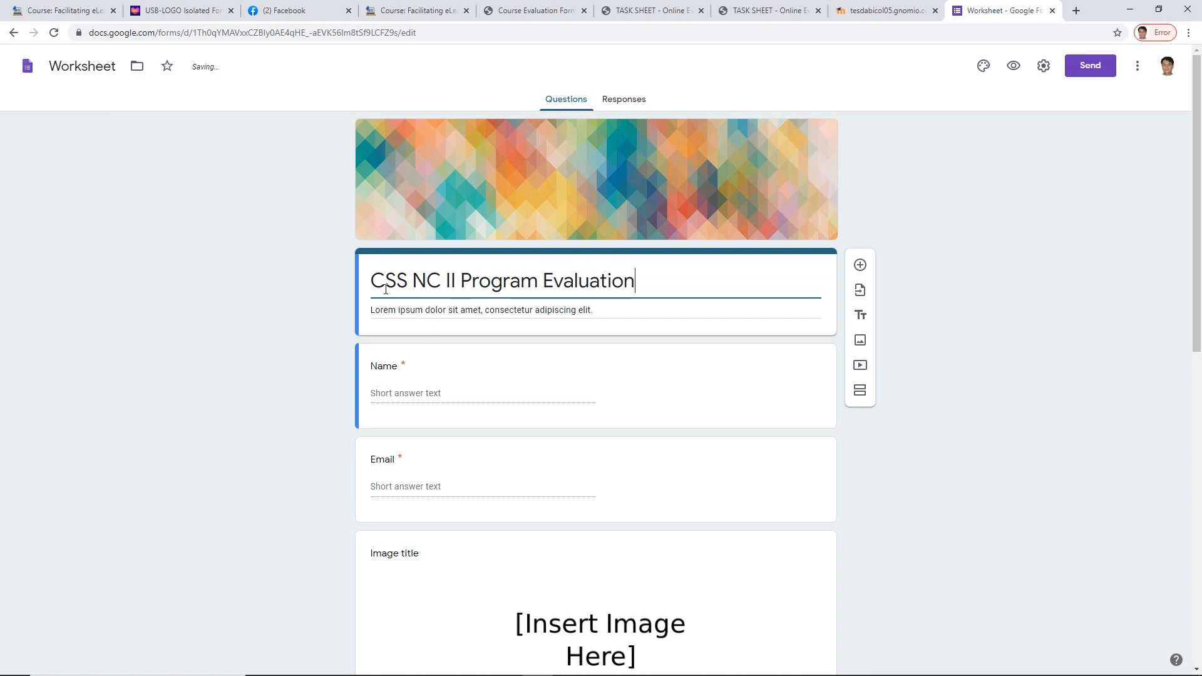
- Replace the placeholder form description with "This tool is use to measure the lapses and gap during the training"
triple_click(411, 310)
type("This")
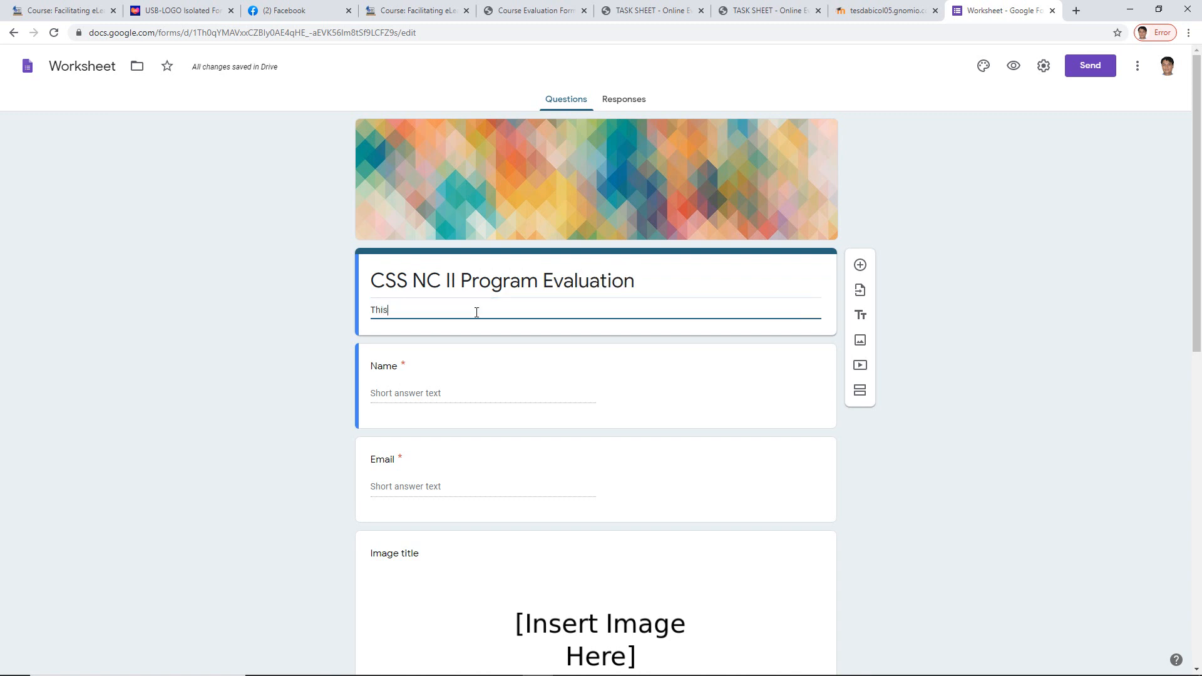
type(" tool is use to measure the la")
type("pses and gap")
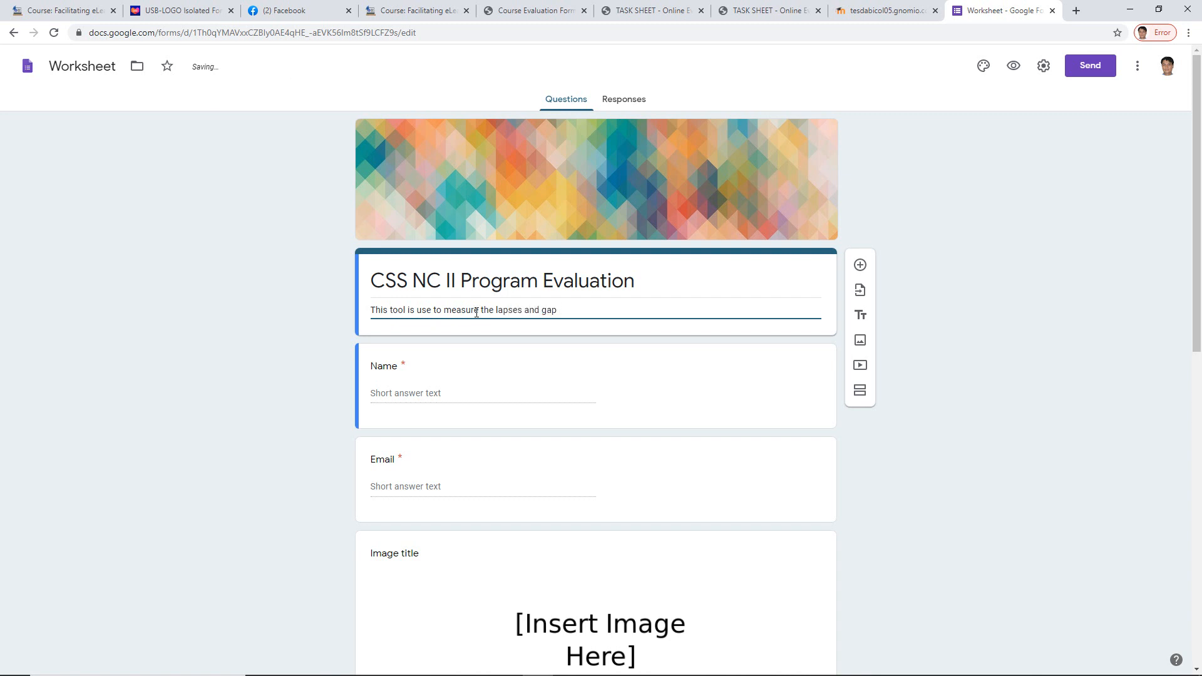
type(" during the training")
- Make the Name question not required and retitle it "Name(Optional)"
scroll(501, 443, "down", 2)
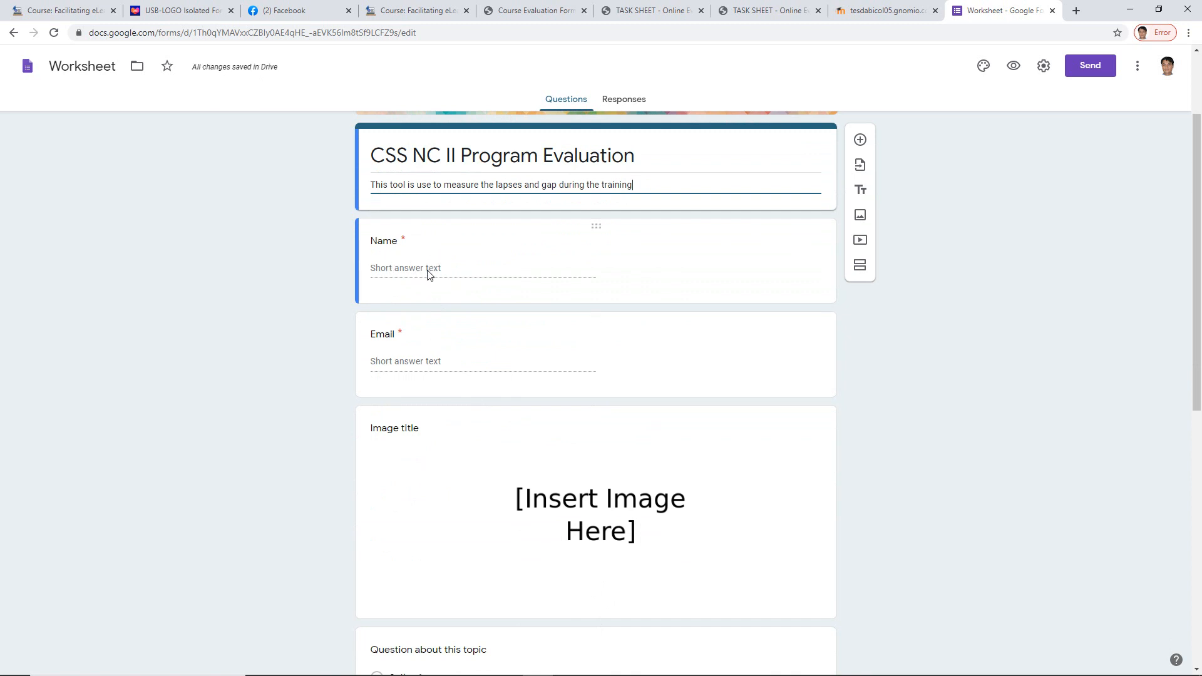
left_click(411, 271)
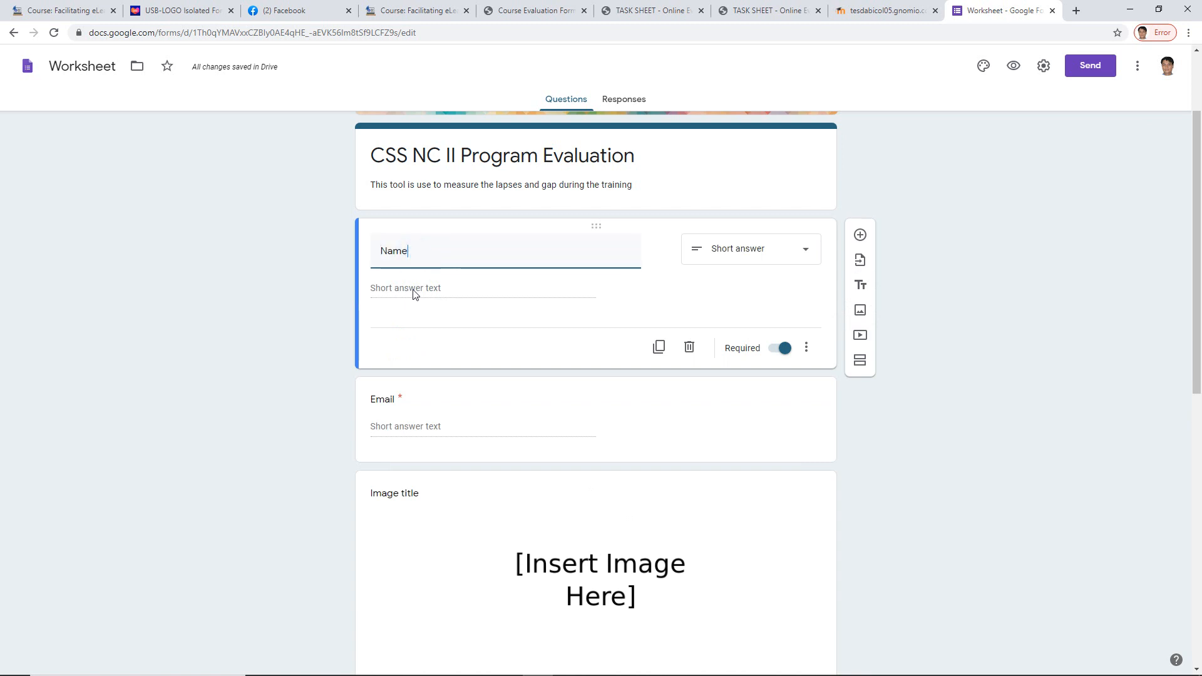
double_click(412, 250)
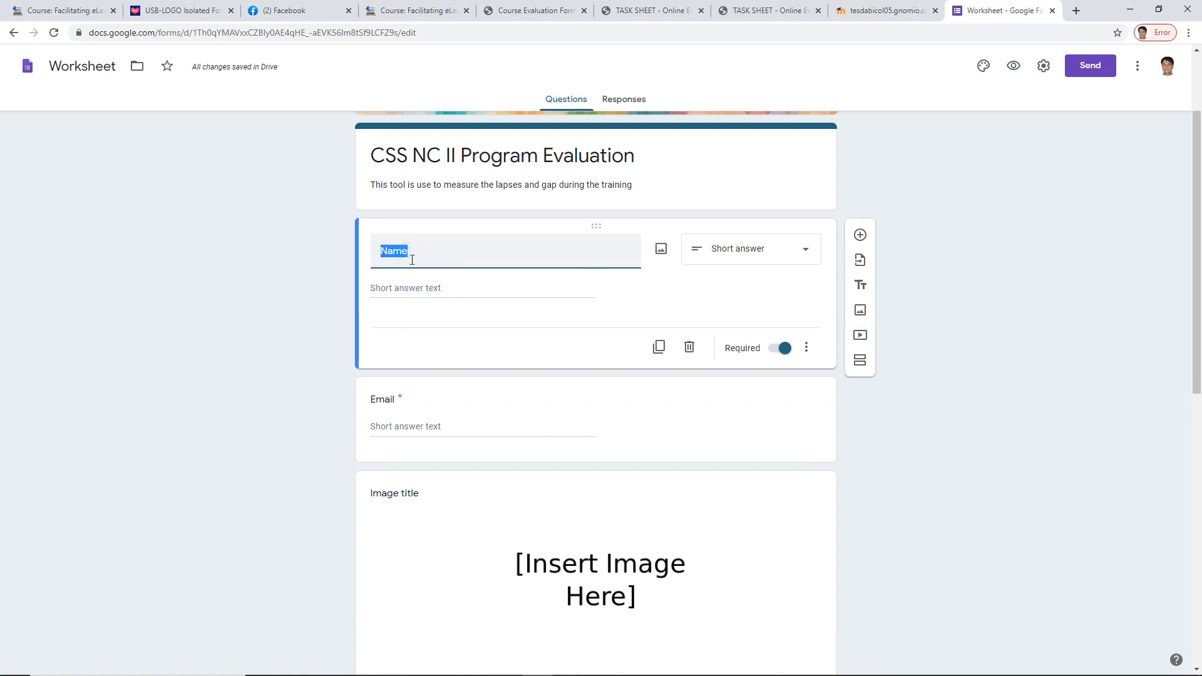
left_click(776, 352)
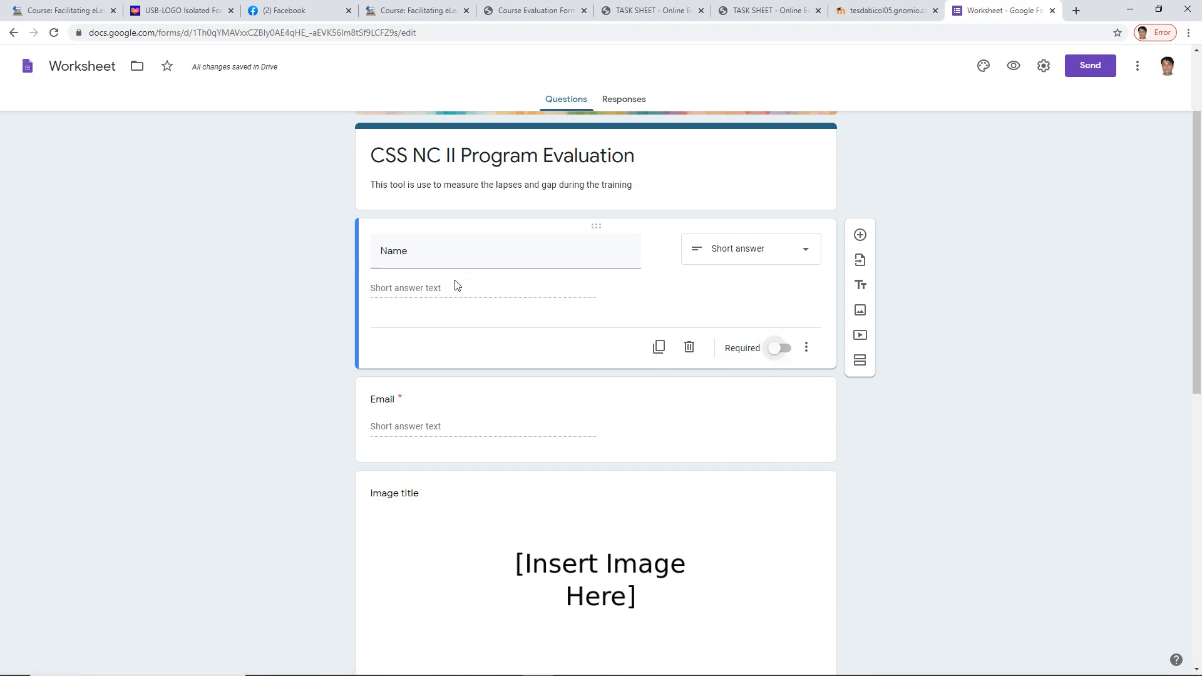
double_click(413, 256)
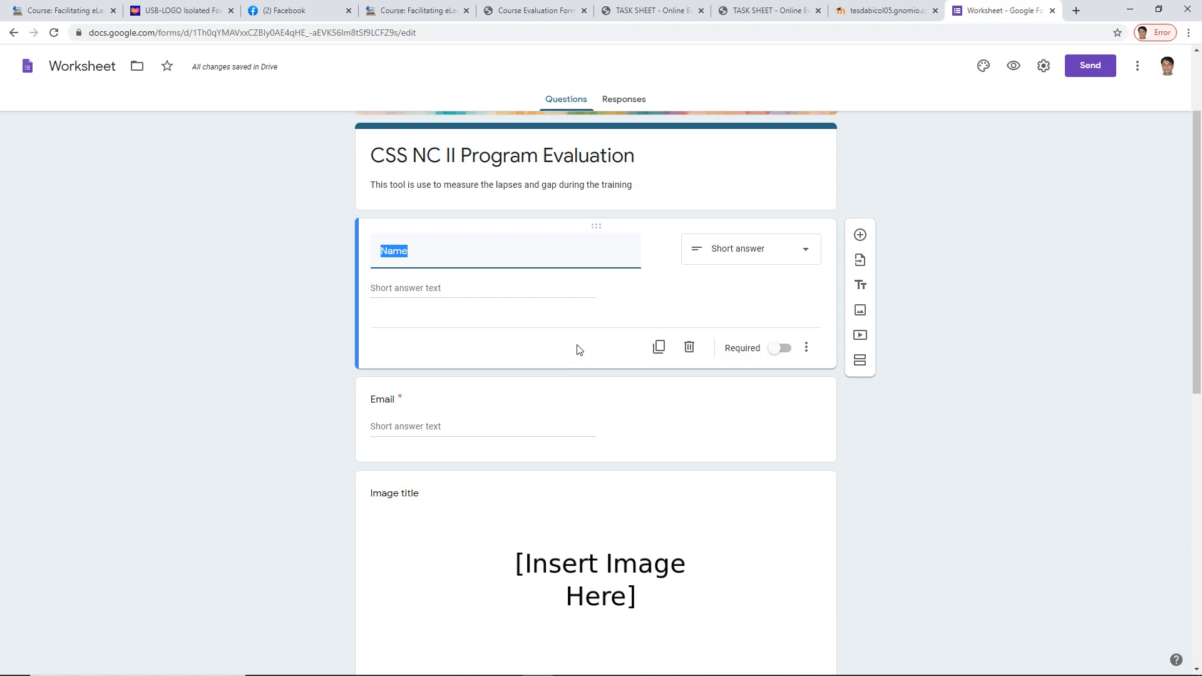
left_click(422, 252)
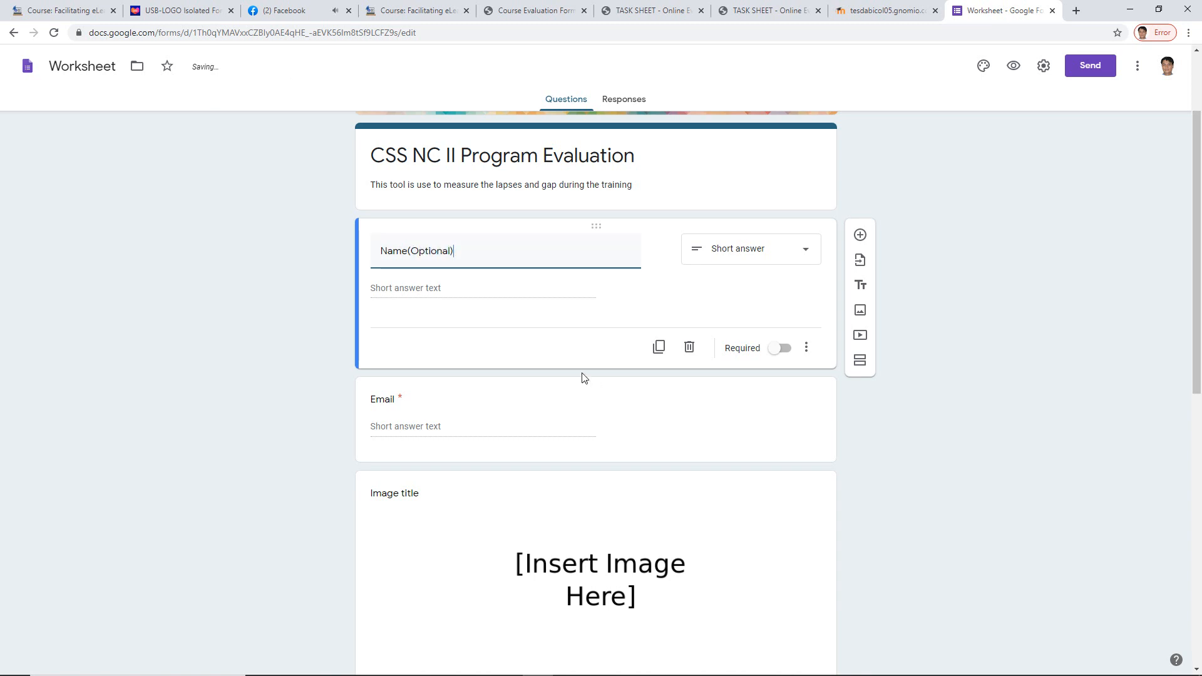
- Turn off the required setting for the Email question
scroll(490, 419, "down", 2)
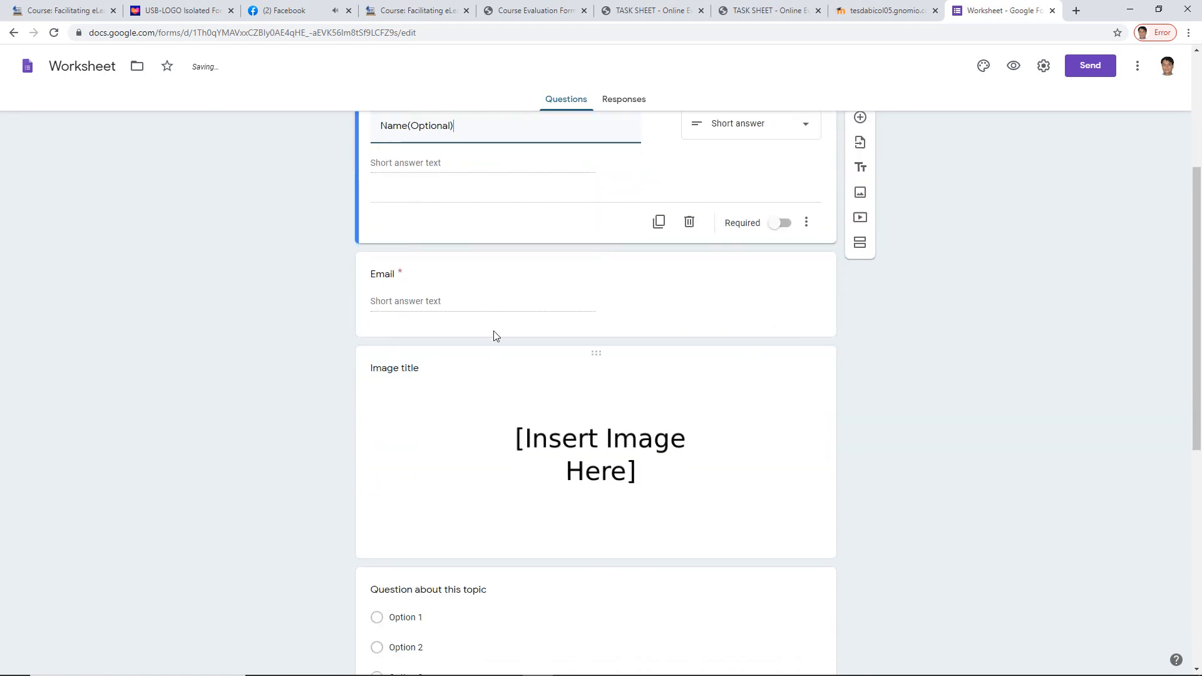
left_click(426, 299)
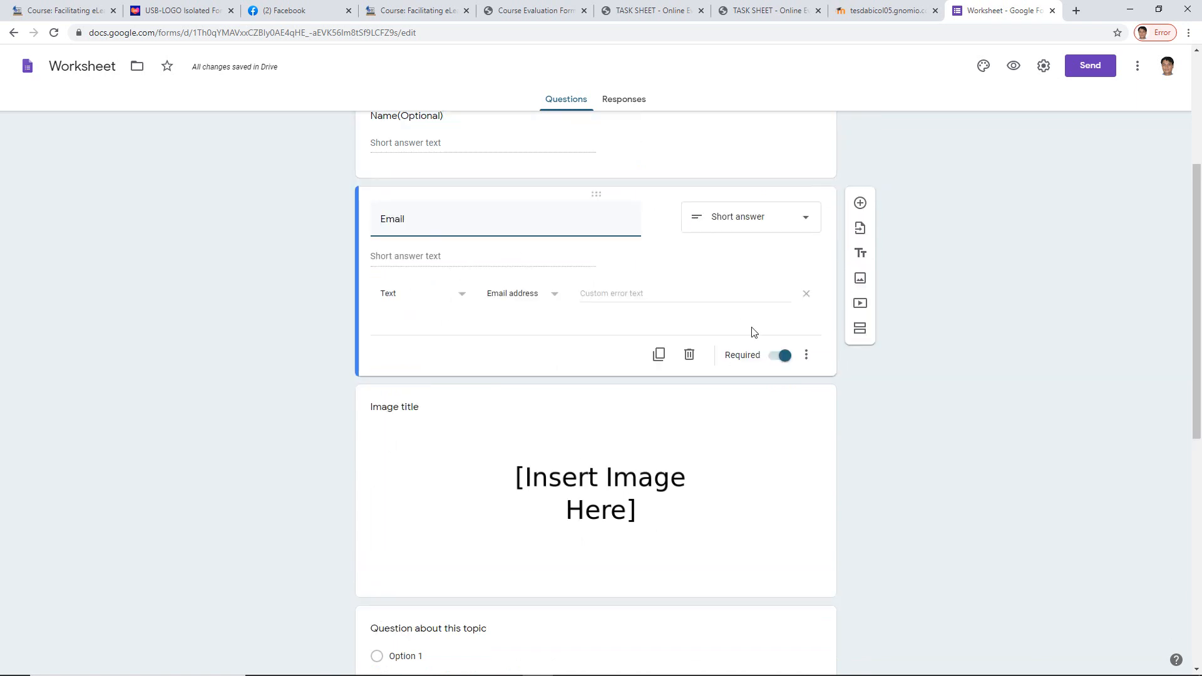
left_click(780, 356)
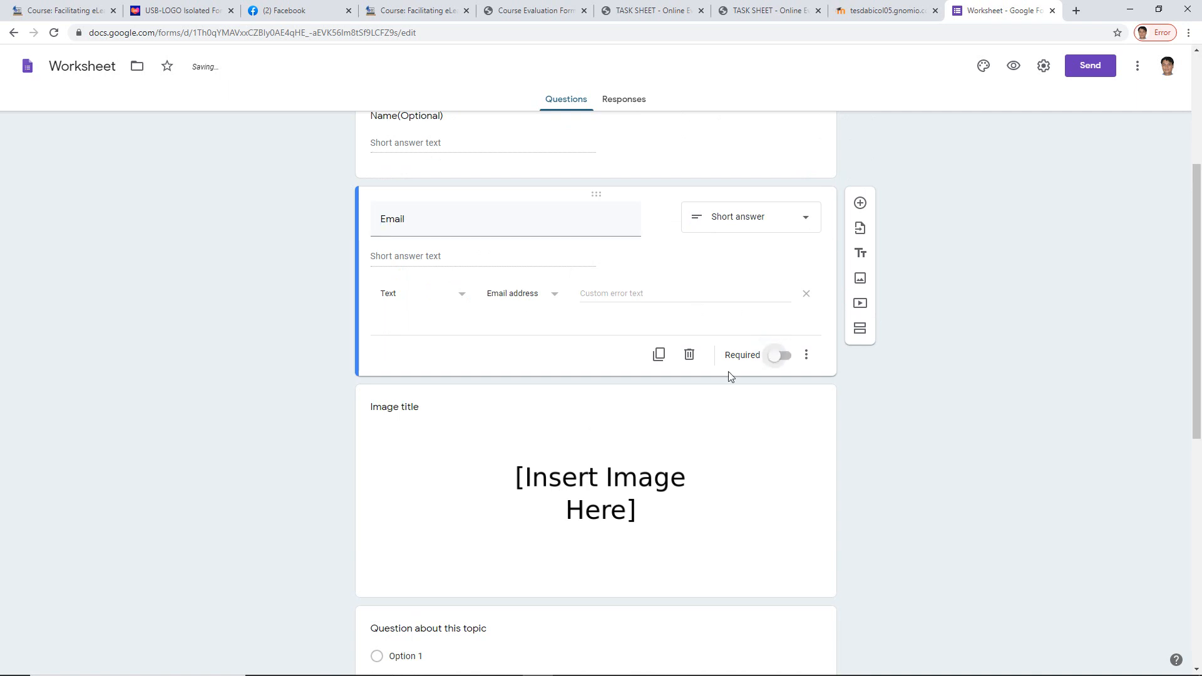
scroll(656, 409, "down", 3)
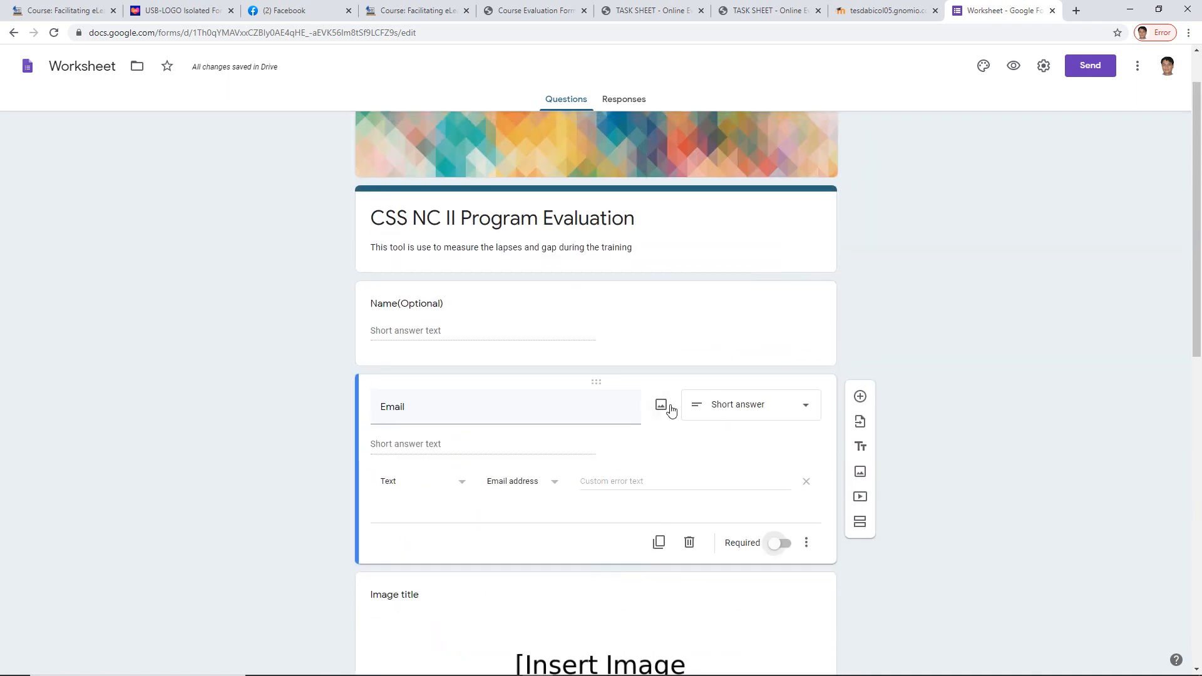
- Delete the "Image title" placeholder image block below the Email question
scroll(672, 413, "up", 2)
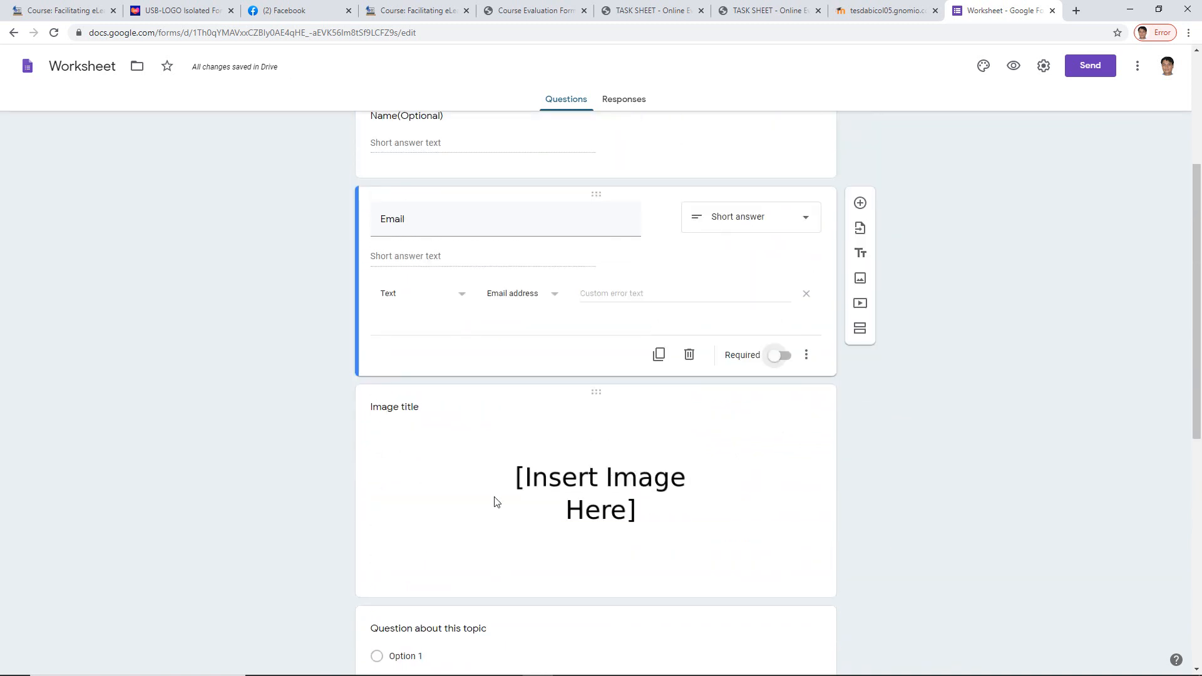
left_click(644, 433)
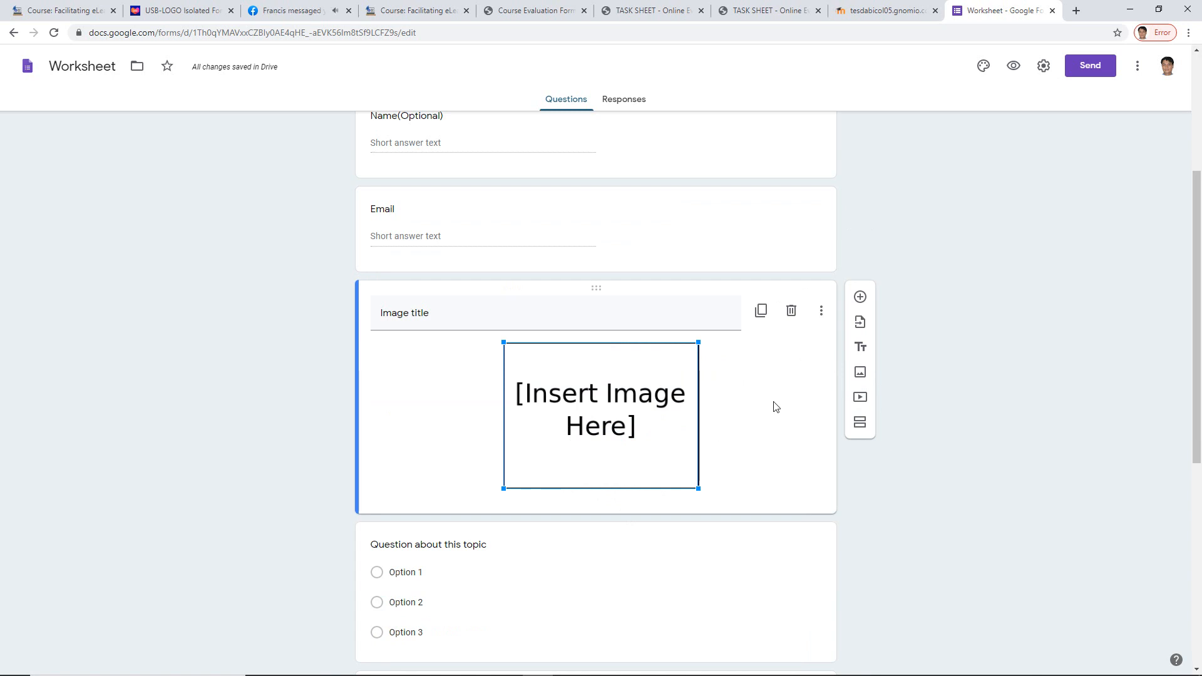
left_click(791, 311)
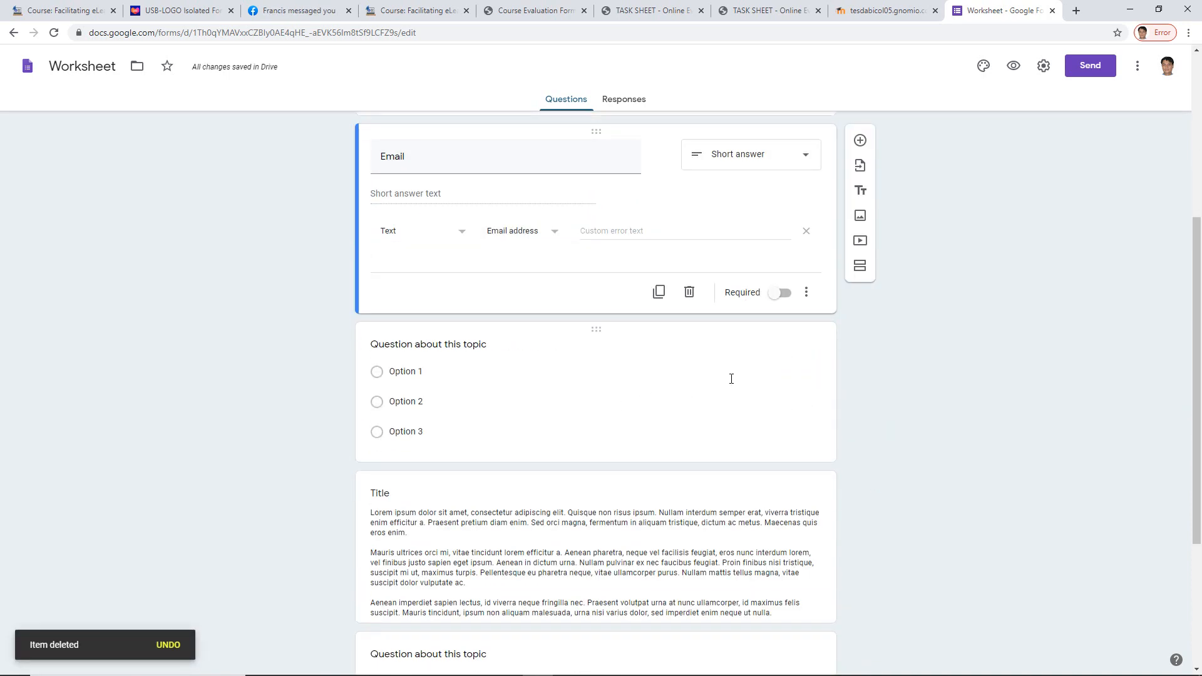
- Delete the multiple-choice "Question about this topic" placeholder with its three options
left_click(462, 341)
scroll(515, 392, "down", 2)
scroll(756, 405, "up", 4)
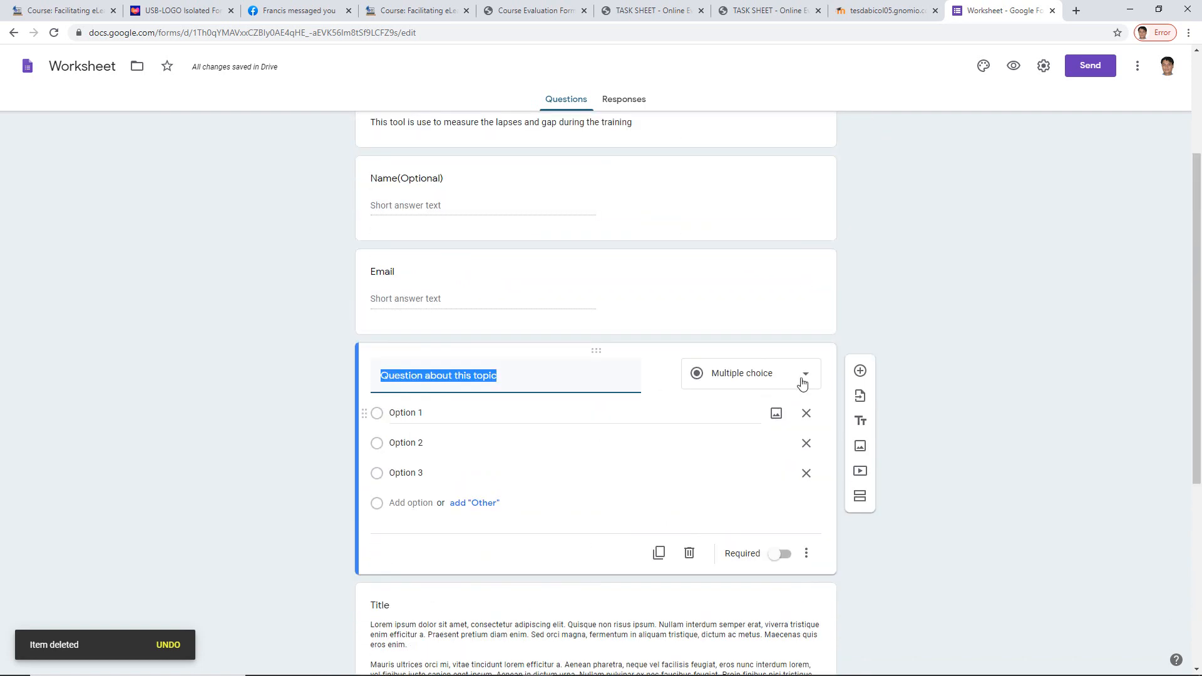
left_click(689, 553)
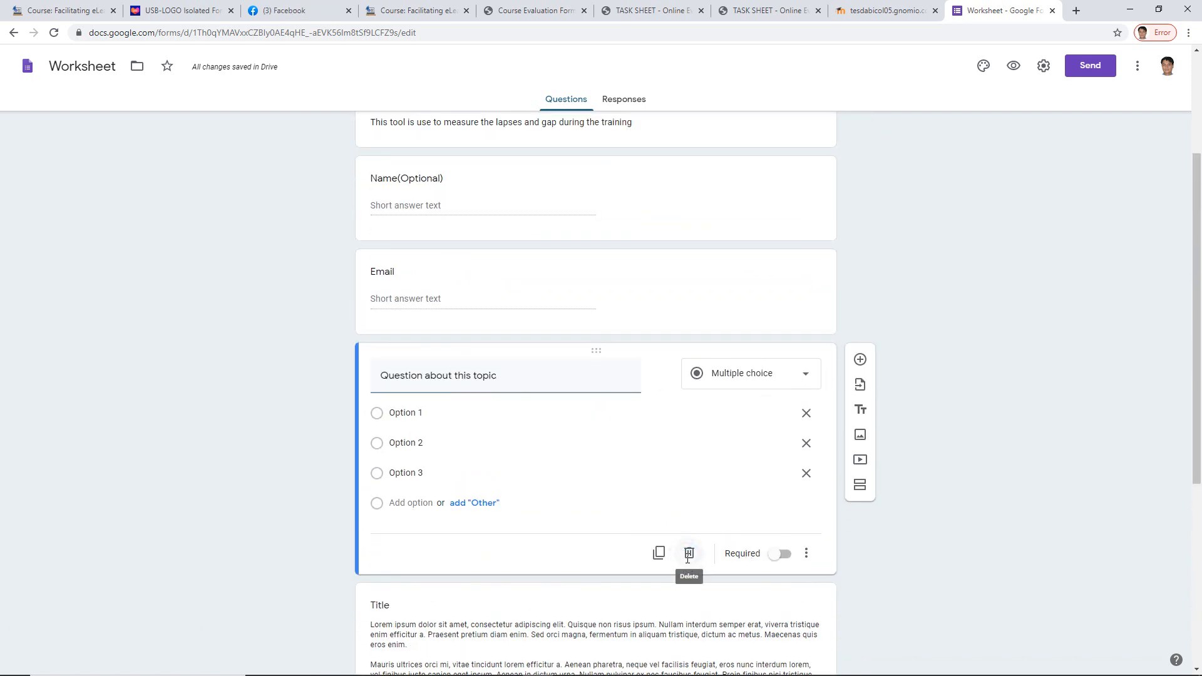
- Delete the "Title" block of lorem ipsum text and the Email question
scroll(720, 425, "down", 2)
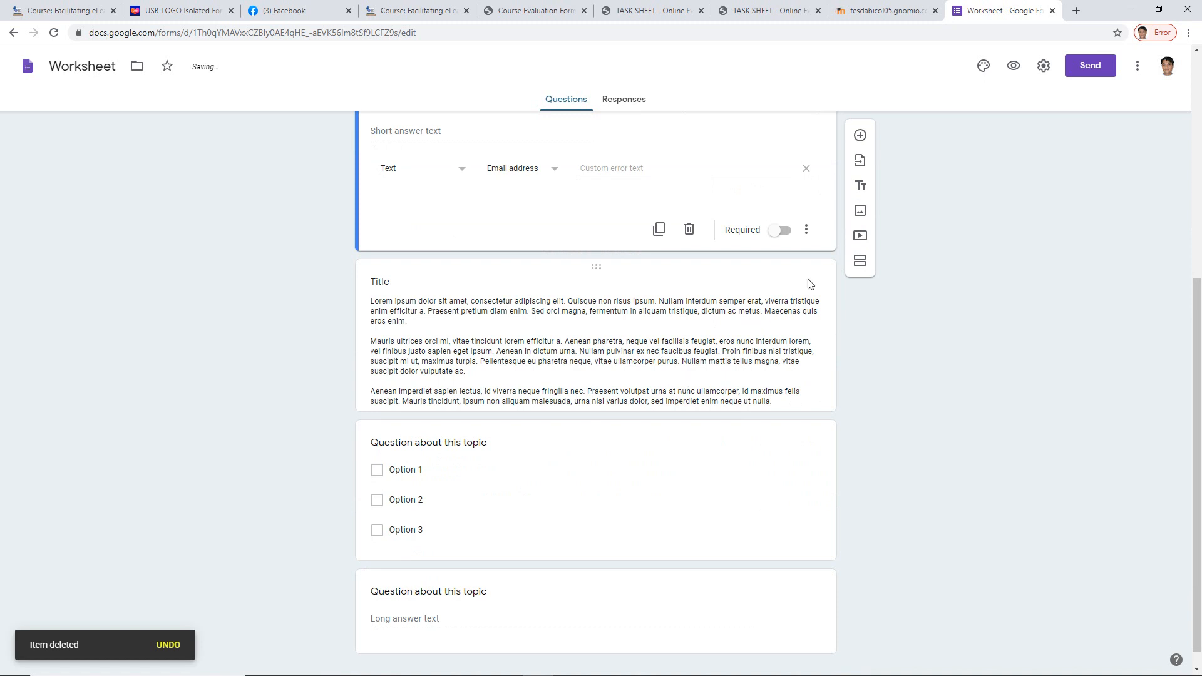
left_click(776, 303)
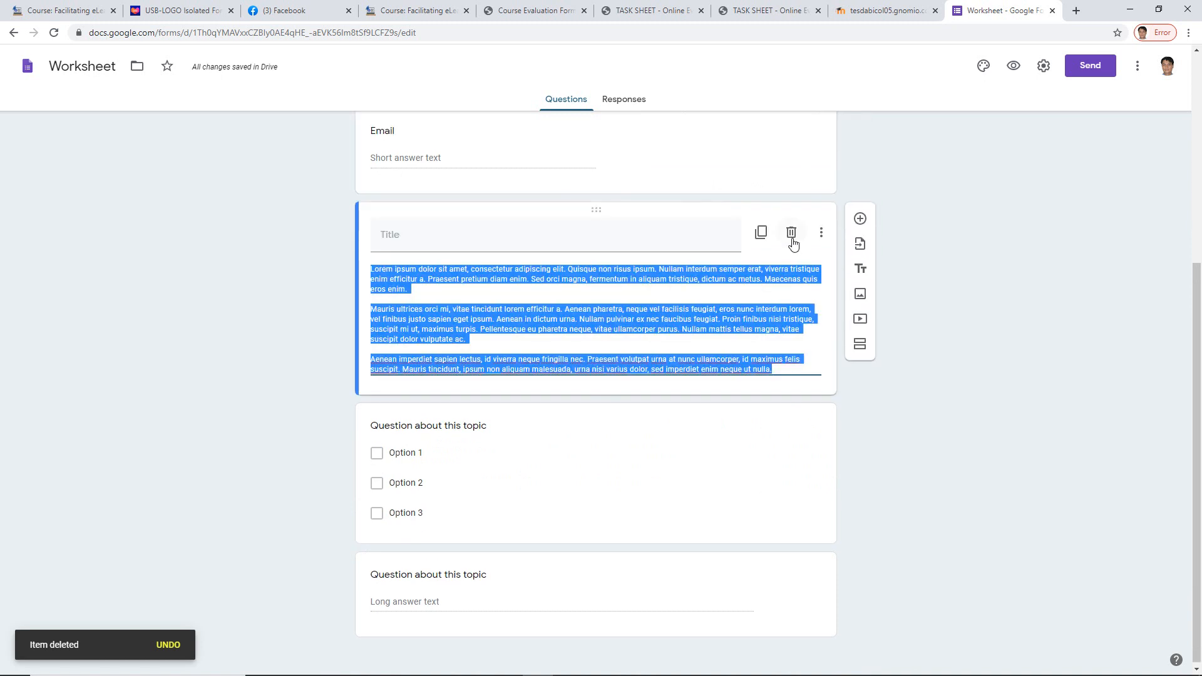
left_click(792, 237)
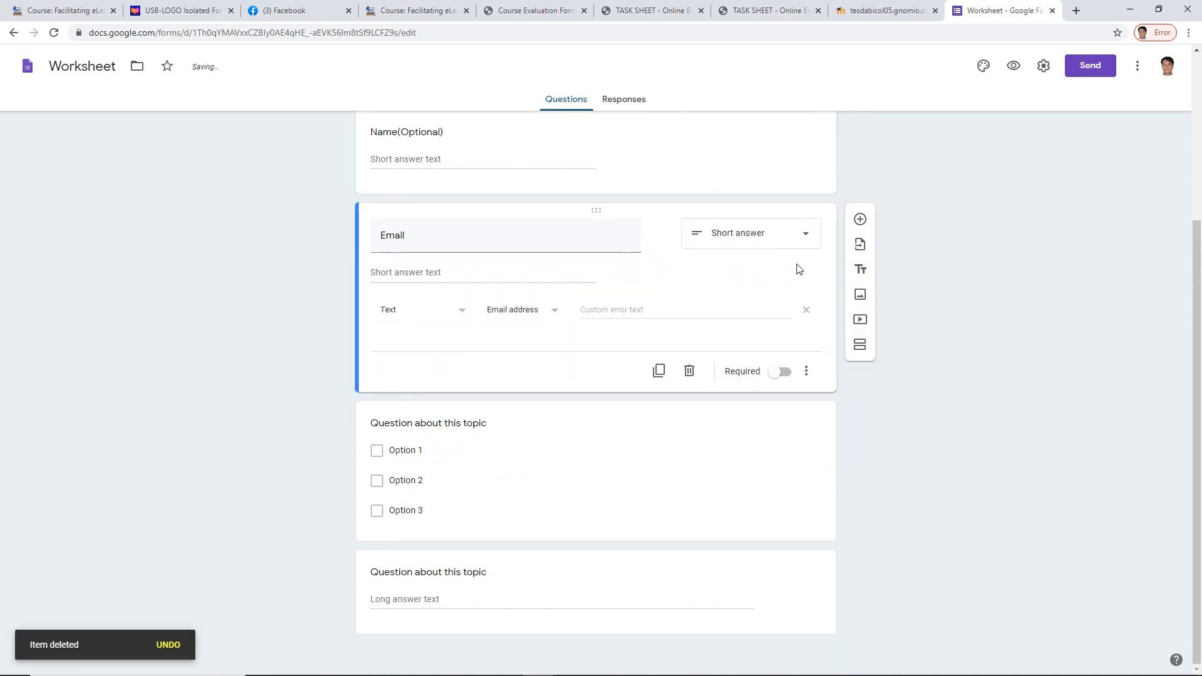
left_click(687, 382)
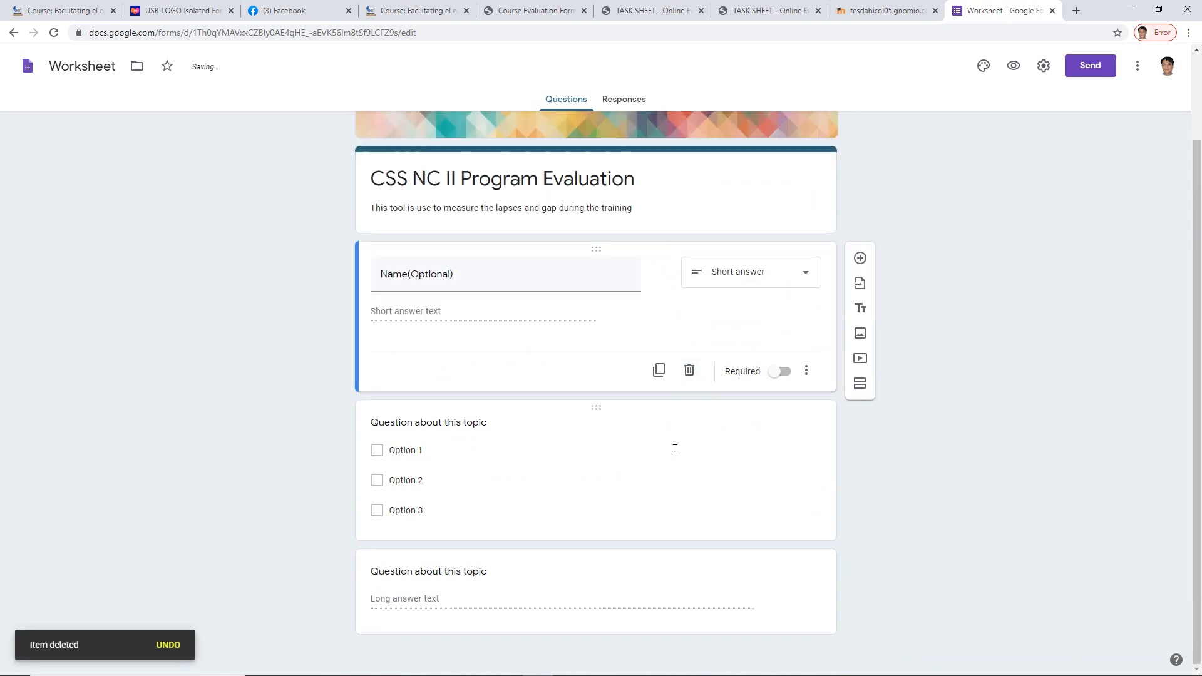
- Delete the remaining checkboxes and paragraph "Question about this topic" placeholders
left_click(675, 450)
left_click(691, 558)
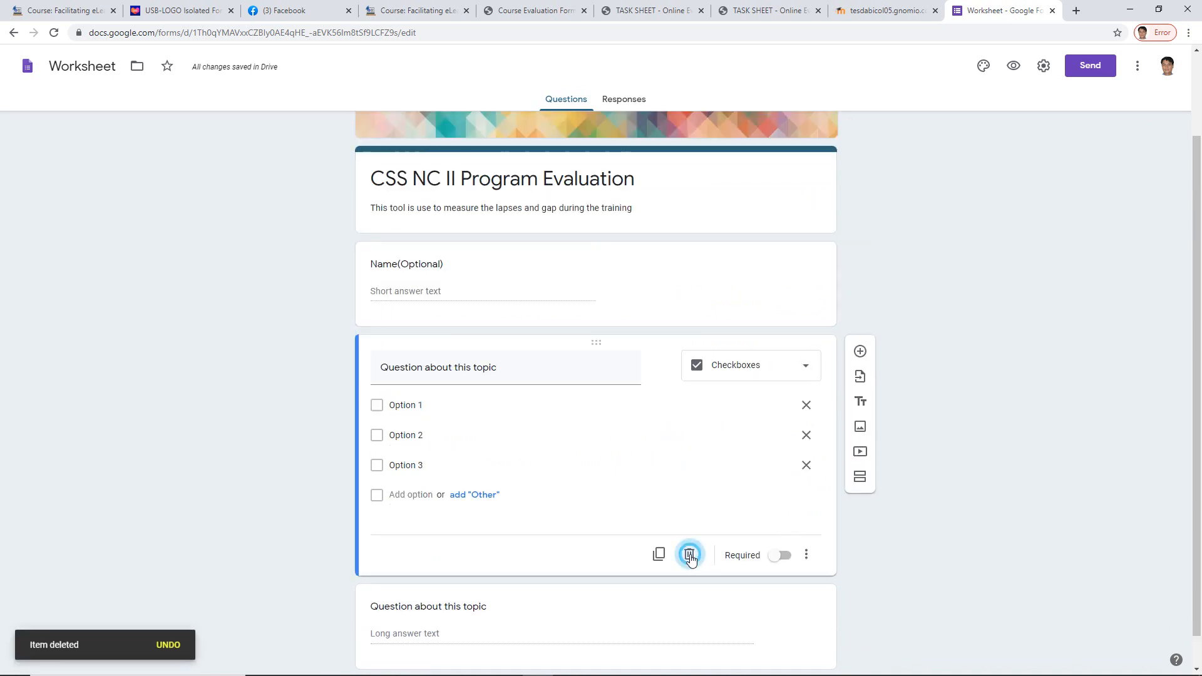
left_click(603, 551)
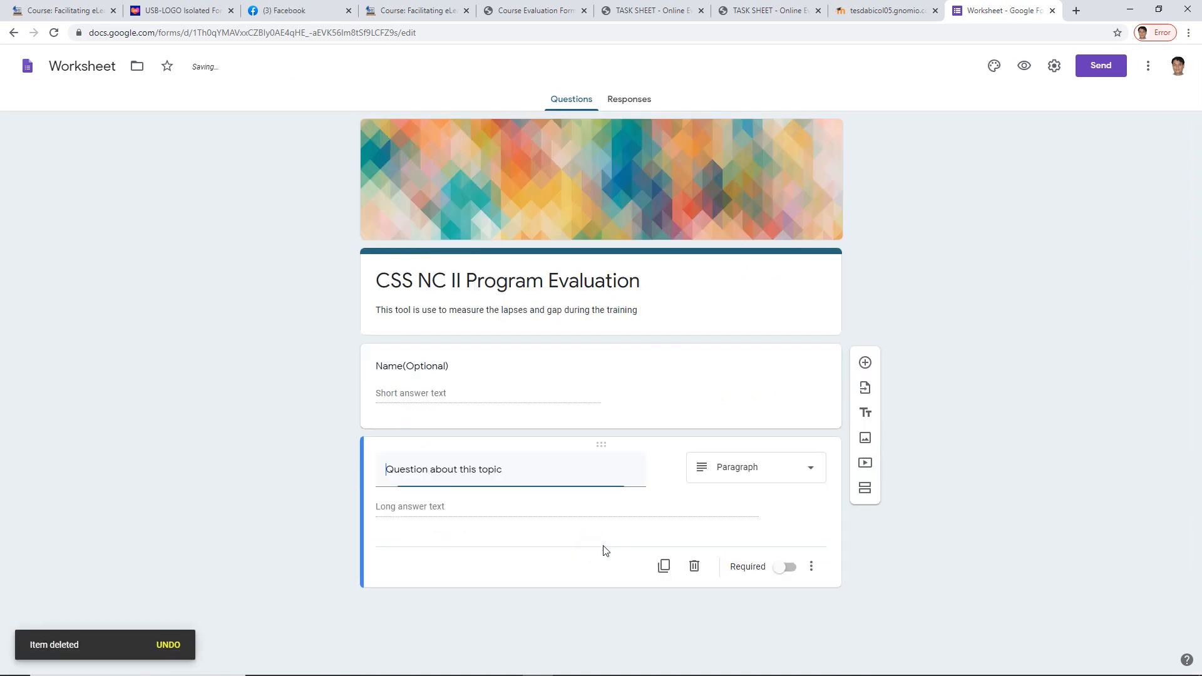
left_click(693, 566)
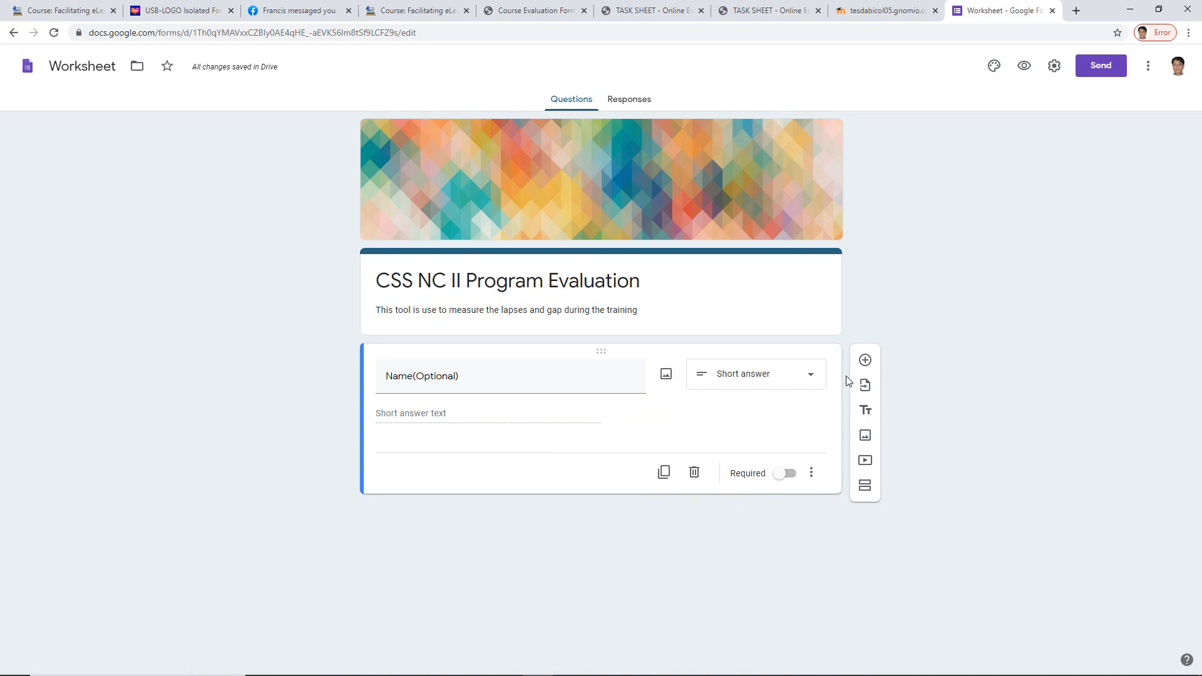
- Add a linear scale question below Name(Optional), consulting the rating scale in the Course Evaluation Form PDF
left_click(863, 362)
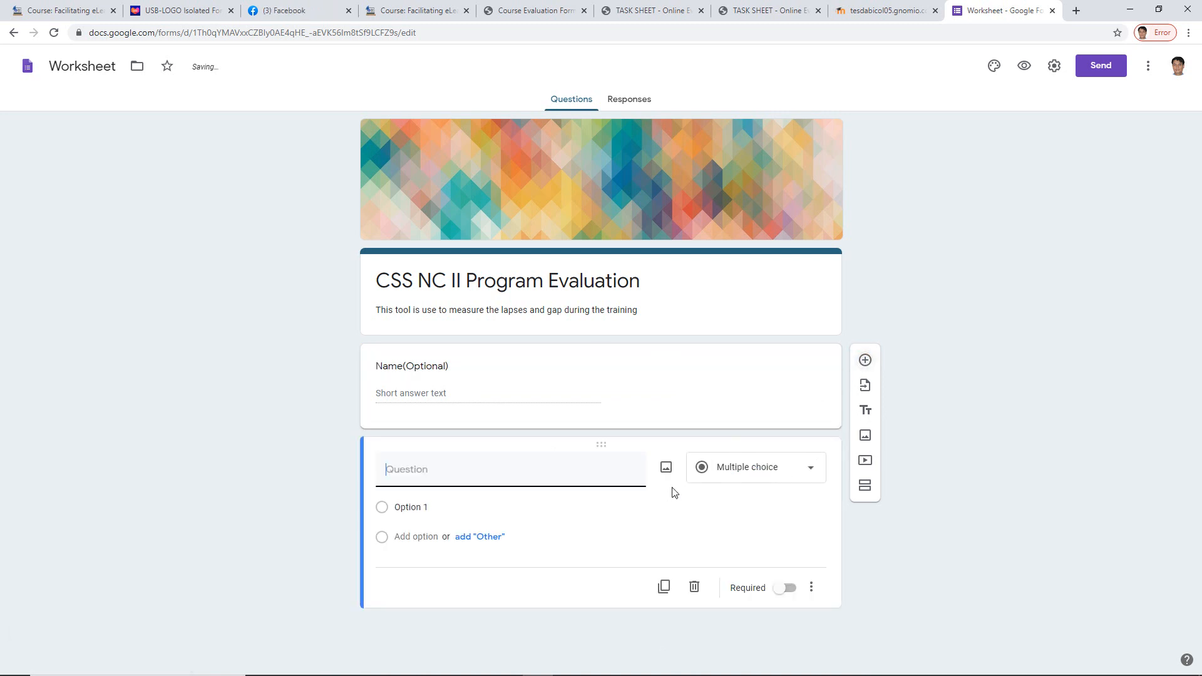
left_click(729, 470)
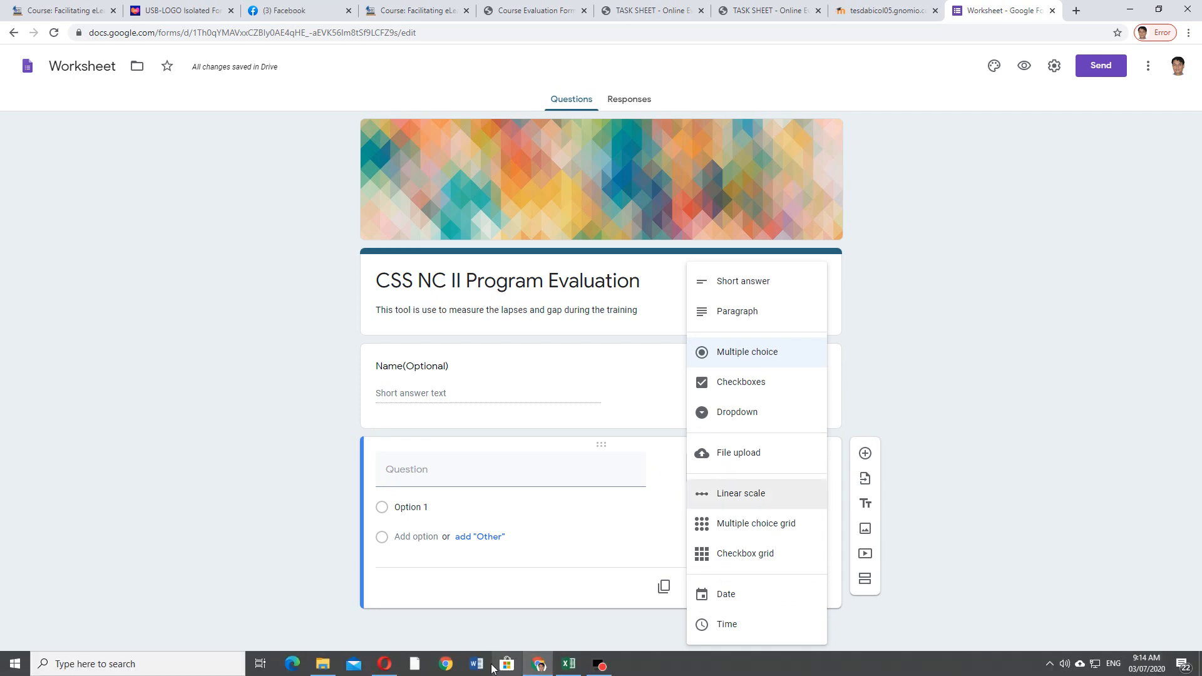
left_click(516, 14)
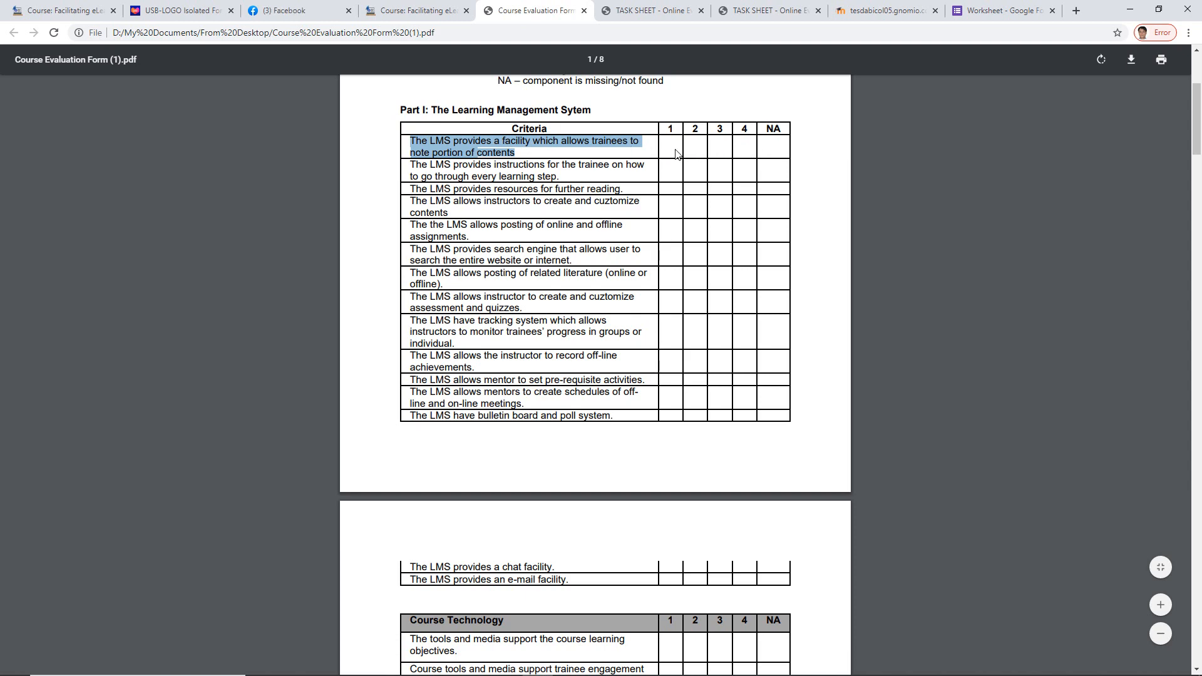
scroll(657, 319, "up", 3)
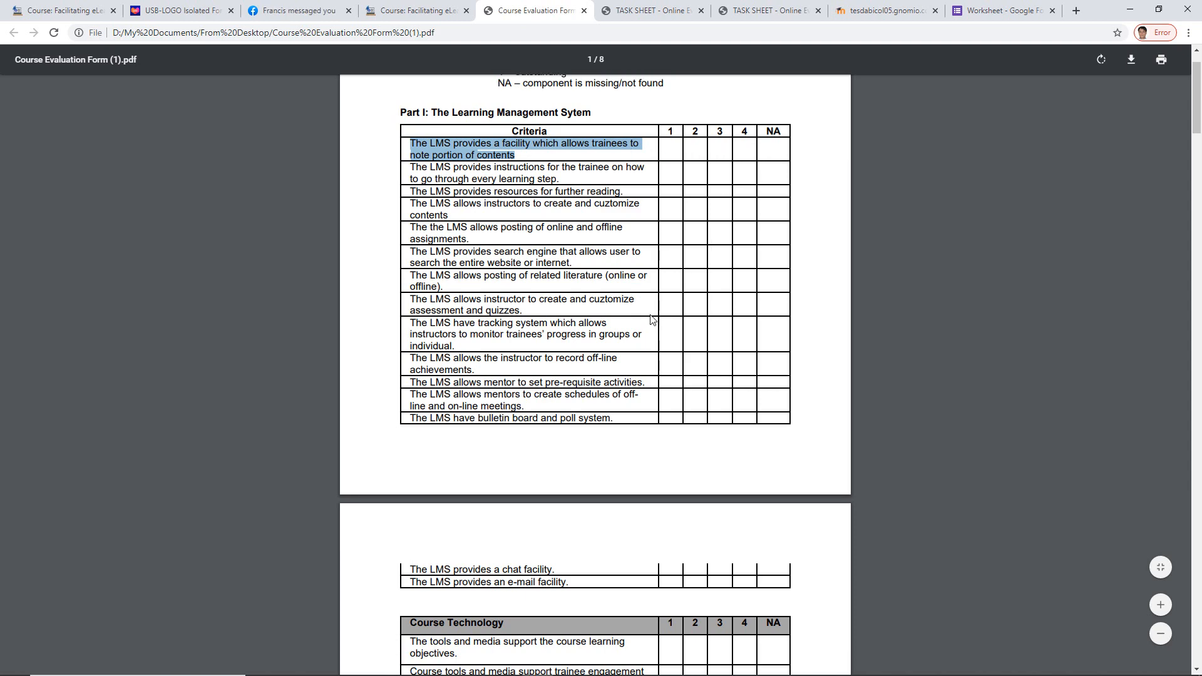
left_click(523, 229)
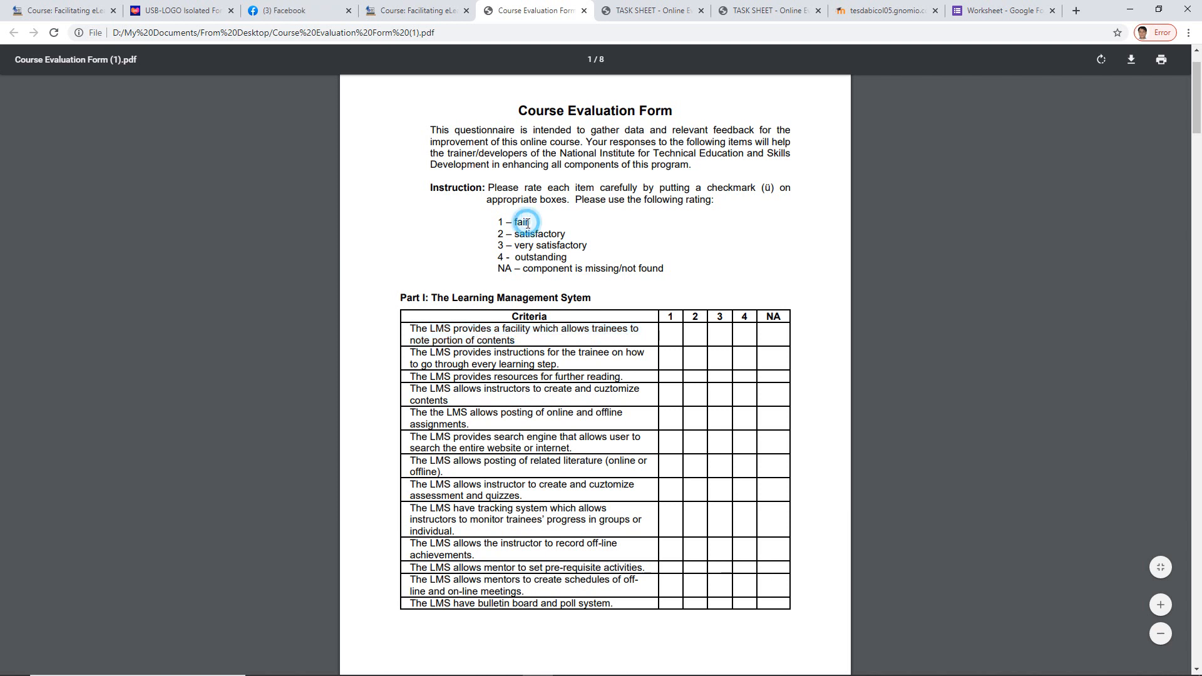
left_click(526, 260)
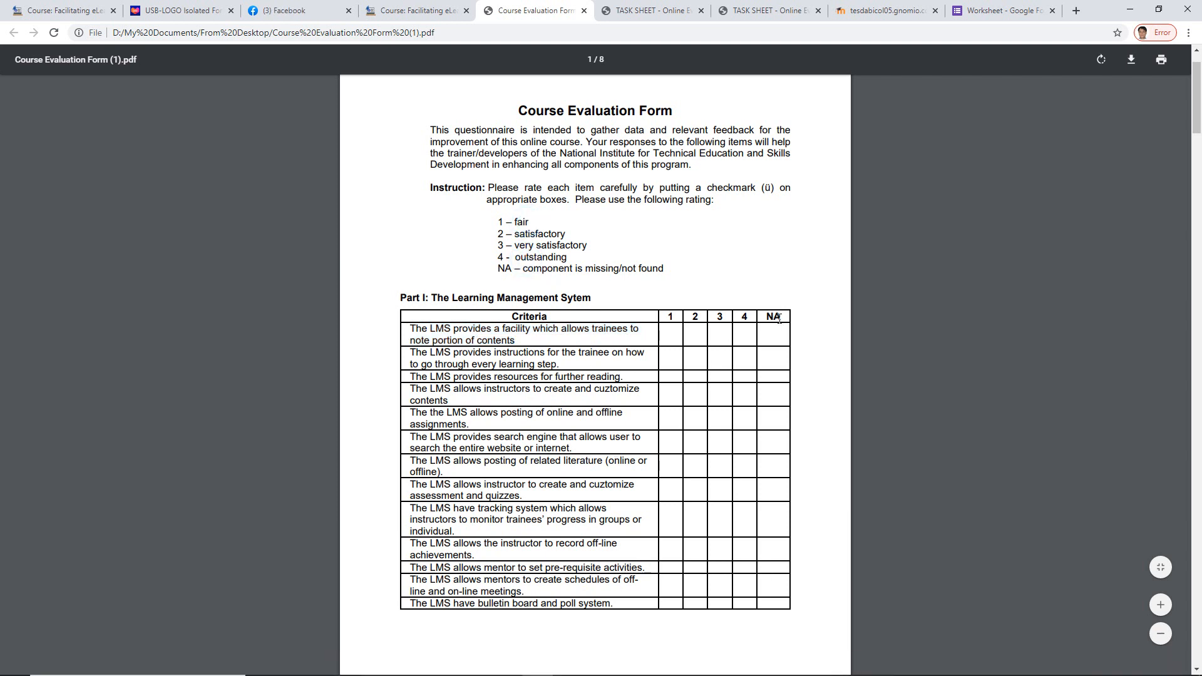
left_click_drag(782, 318, 763, 317)
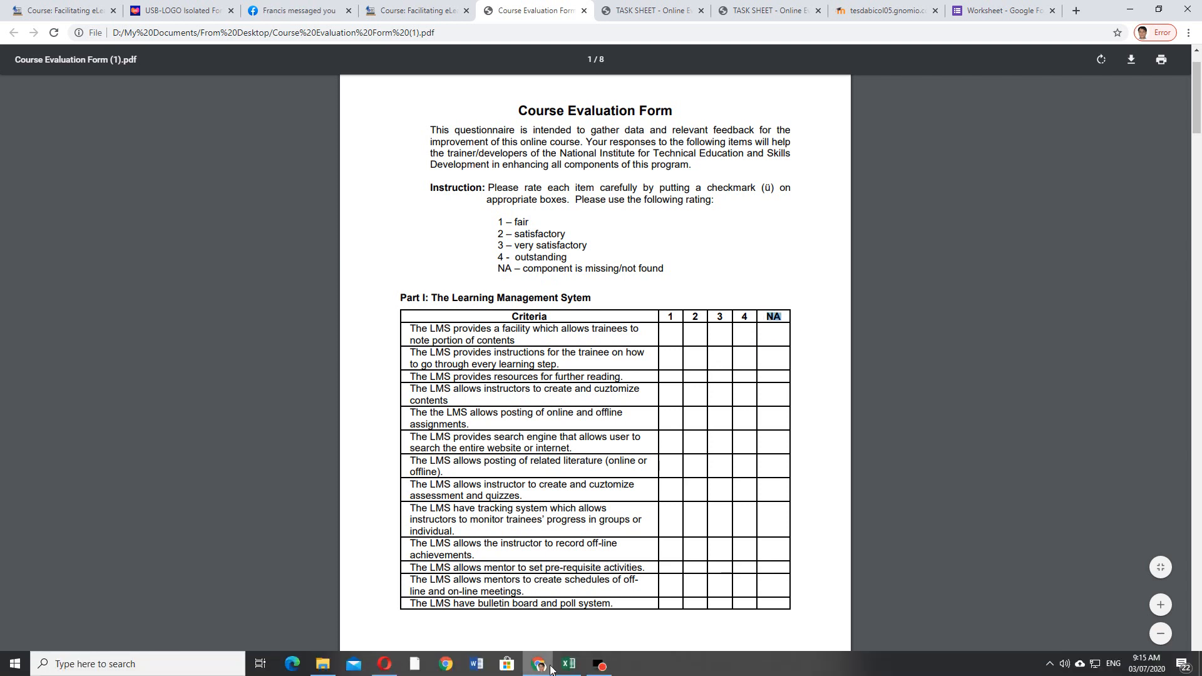
mouse_move(567, 662)
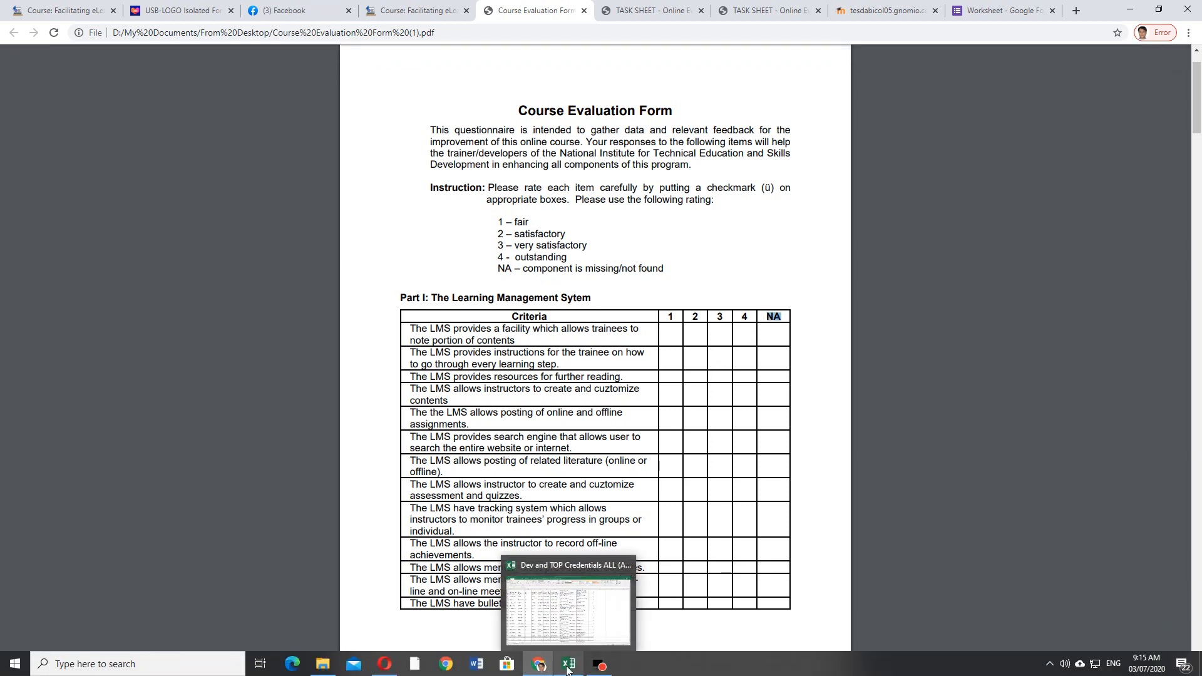
left_click(1005, 11)
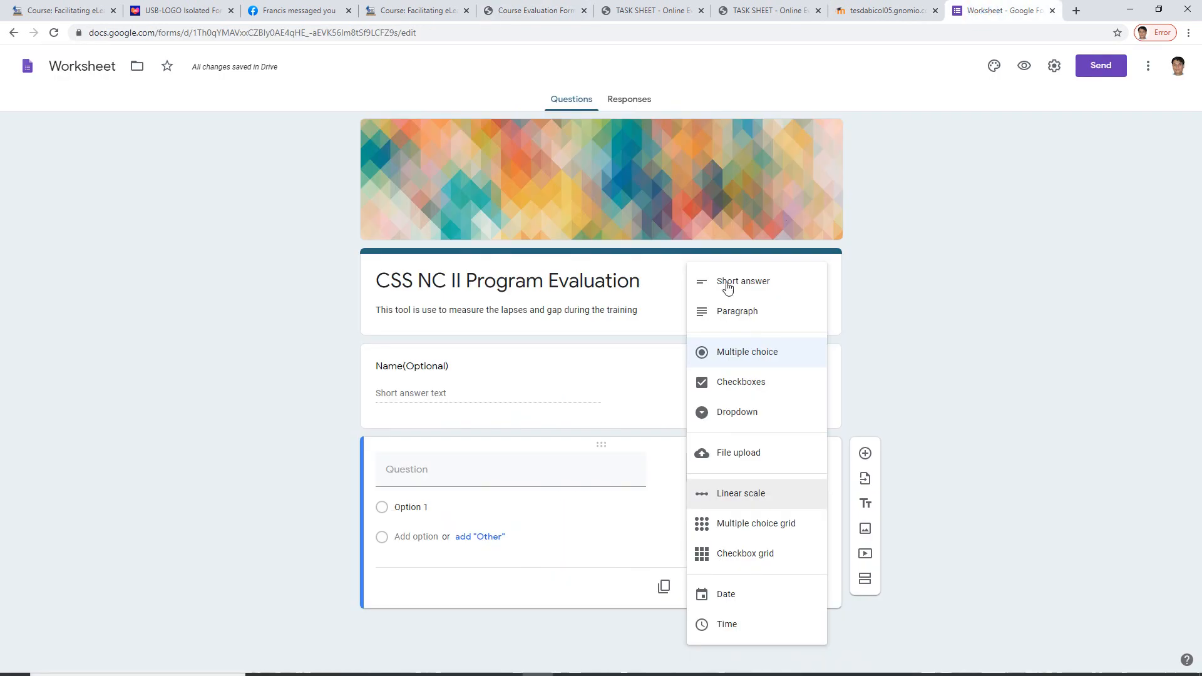
left_click(721, 498)
- Replace the form description with the introduction, instruction and rating legend copied from the Course Evaluation Form PDF
mouse_move(594, 673)
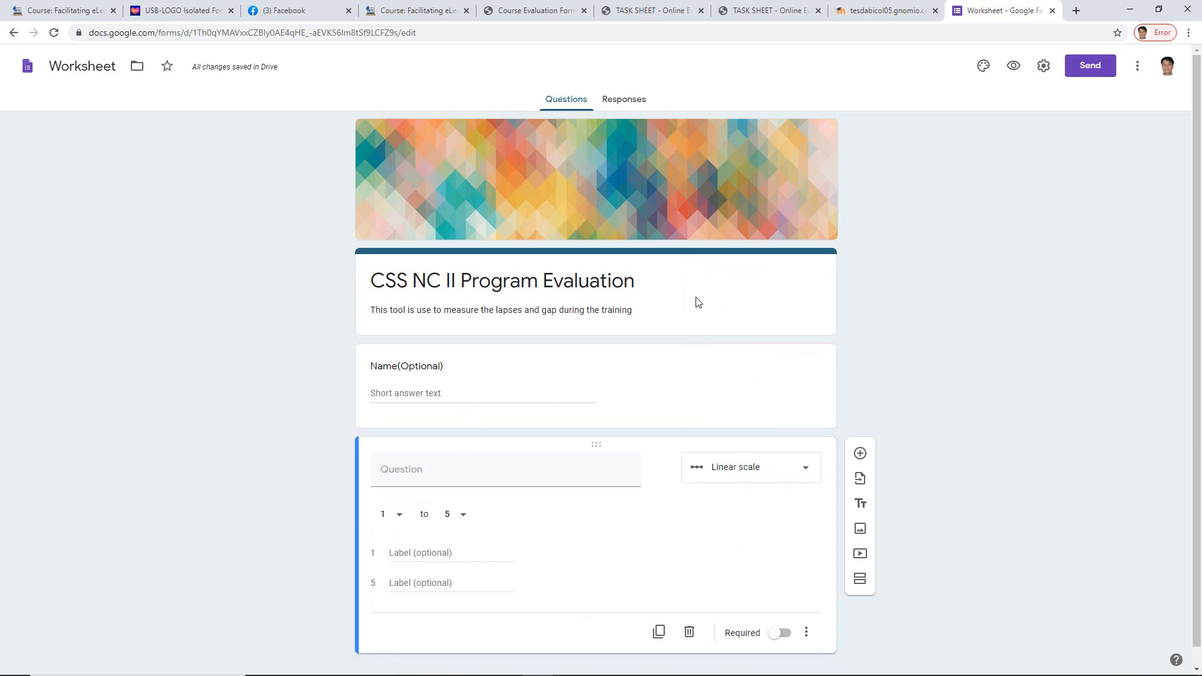
left_click(689, 316)
left_click(648, 310)
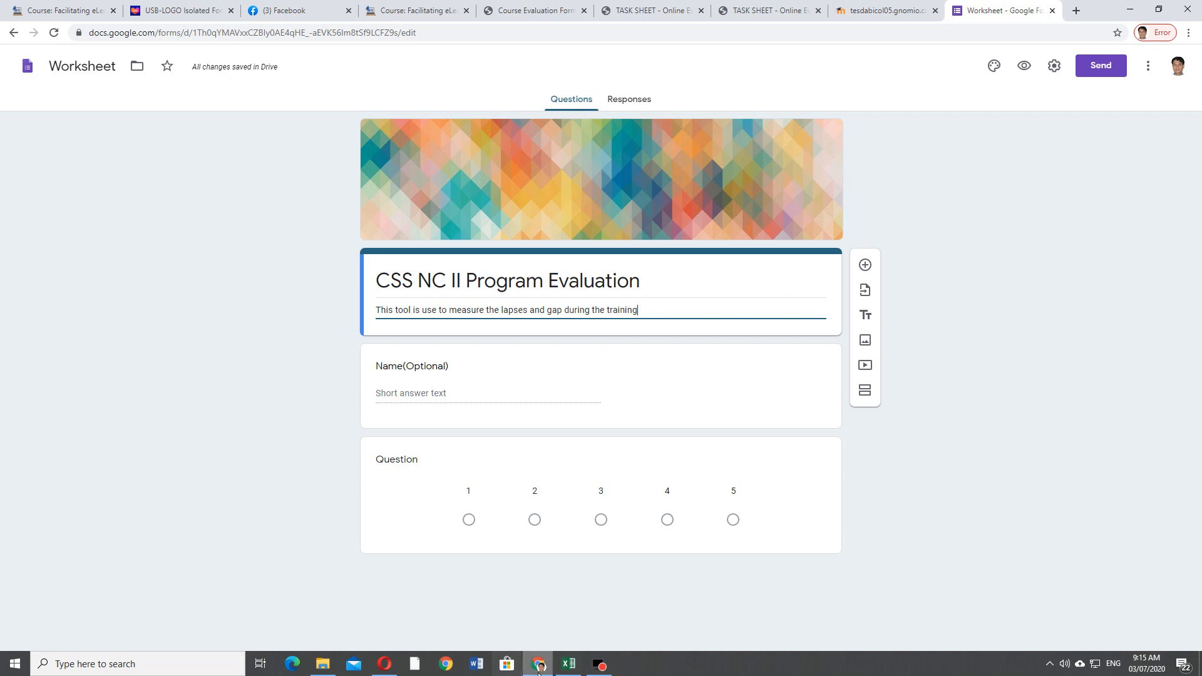
left_click(537, 9)
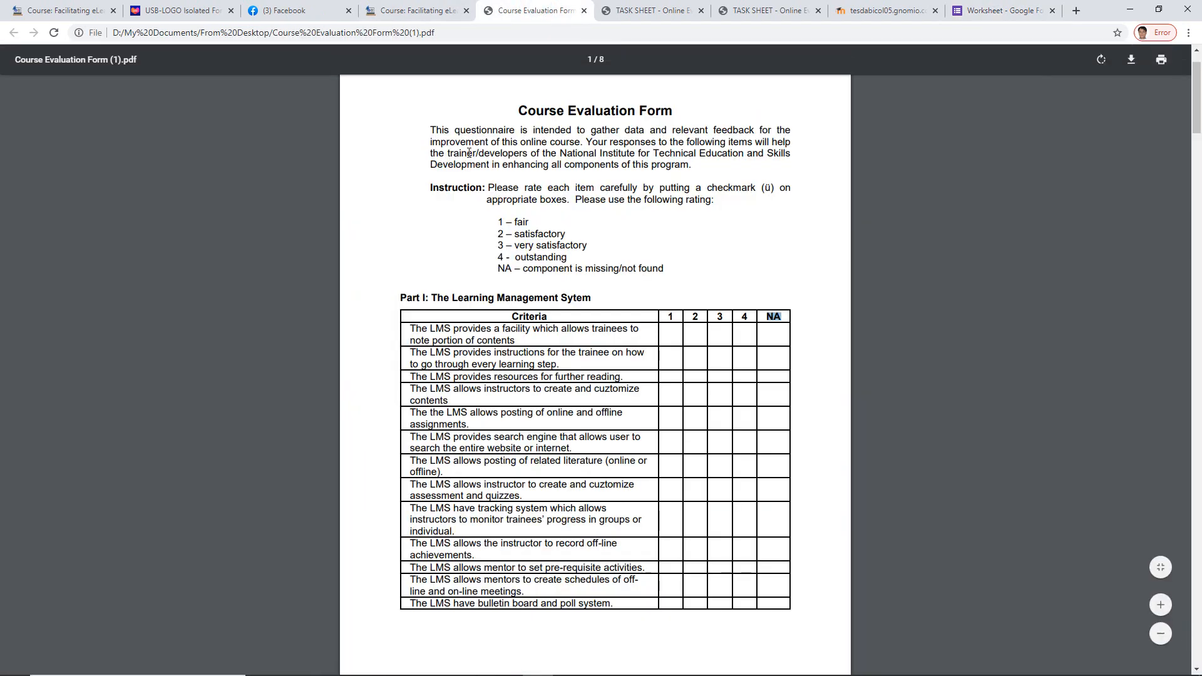
left_click_drag(432, 130, 675, 270)
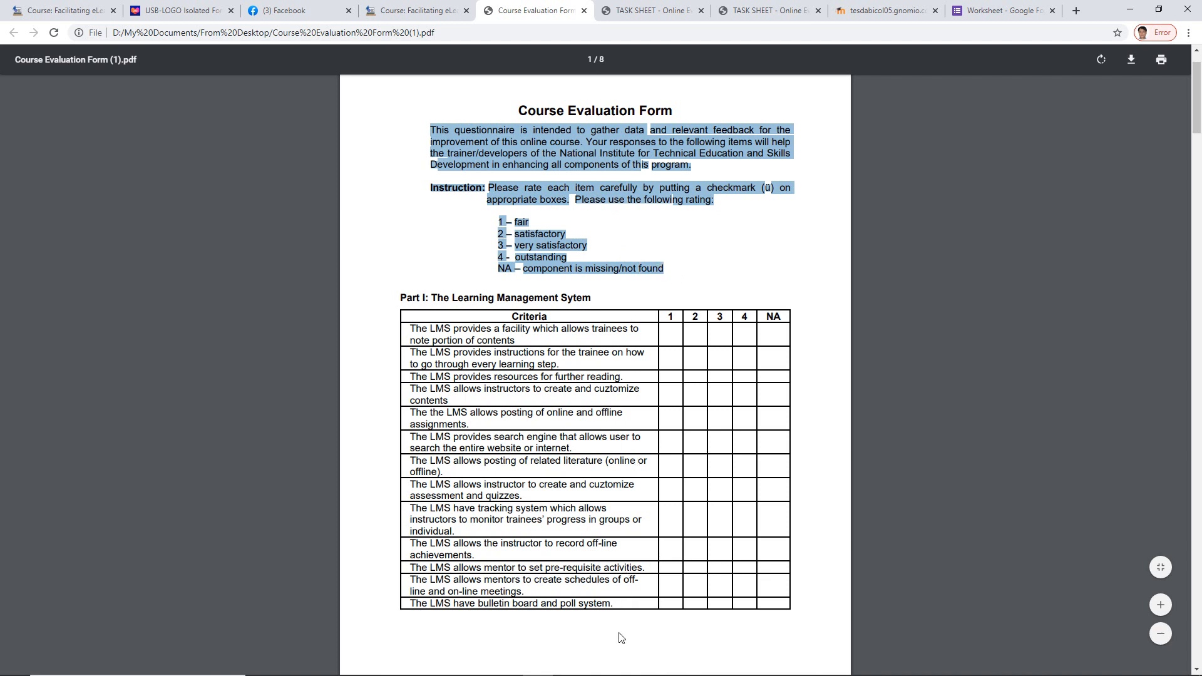
left_click(1012, 11)
left_click_drag(655, 311, 385, 311)
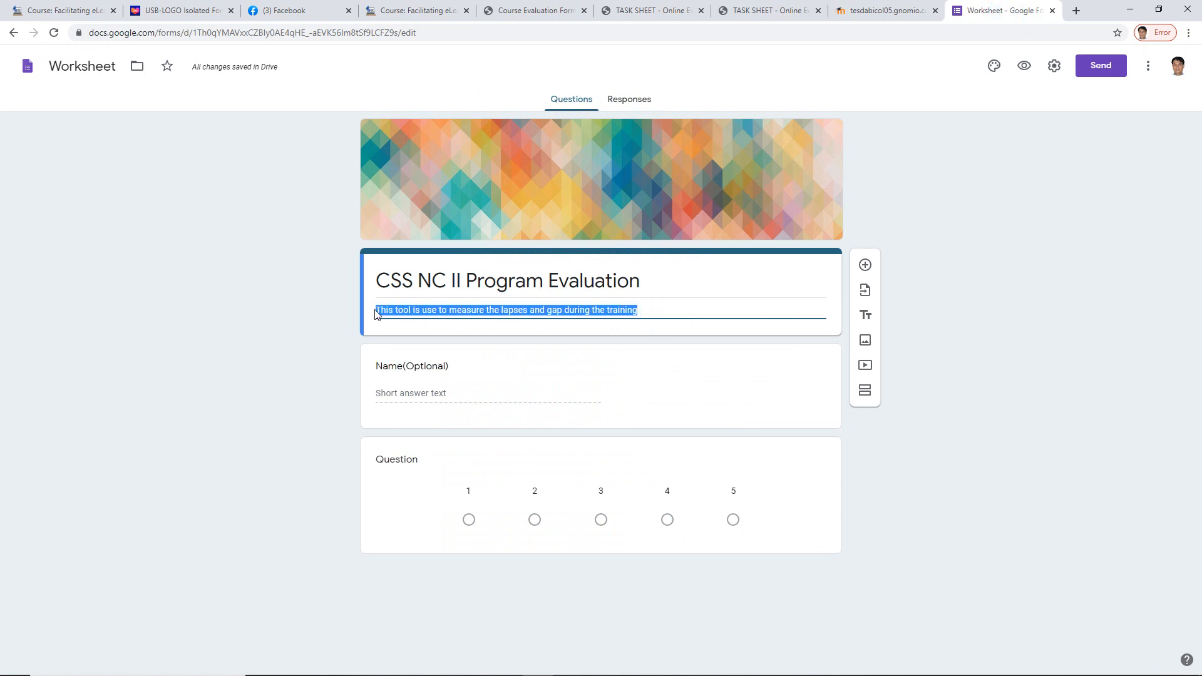
type("This questionnaire is intended to gather data and relevant feedback for the improvement of this online course. Your responses to the following items will help the trainer/developers of the National Institute for Technical Education and Skills Development in enhancing all components of this program. Instruction: Please rate each item carefully by putting a checkmark (ü) on appropriate boxes. Please use the following rating: 1 – fair 2 – satisfactory 3 – very satisfactory 4 - outstanding NA – component is missing/not found")
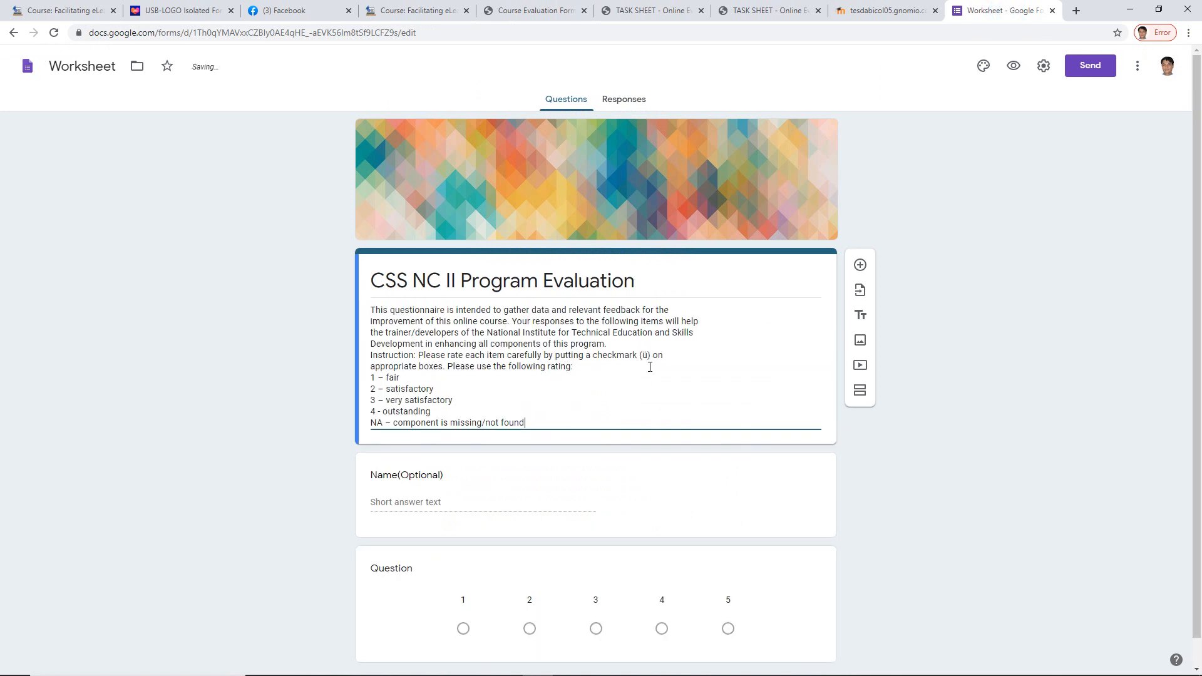
- Remove the line breaks inside the introductory paragraph of the form description so its sentences run on continuously
key("ctrl+a")
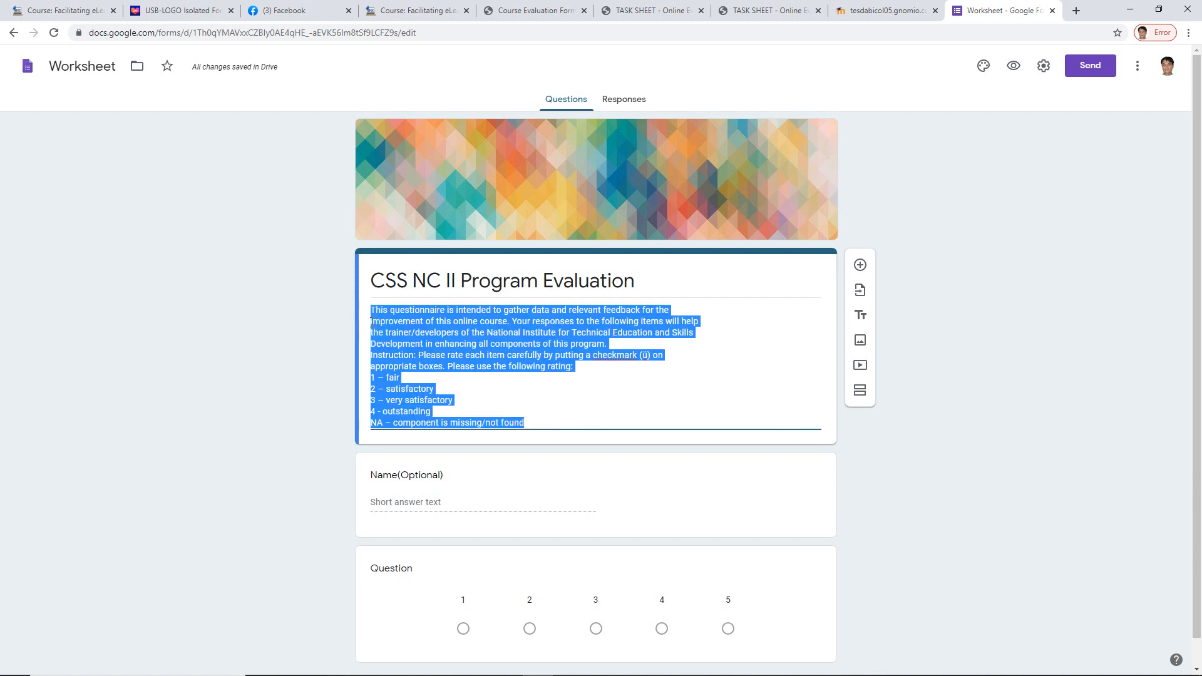
left_click(371, 322)
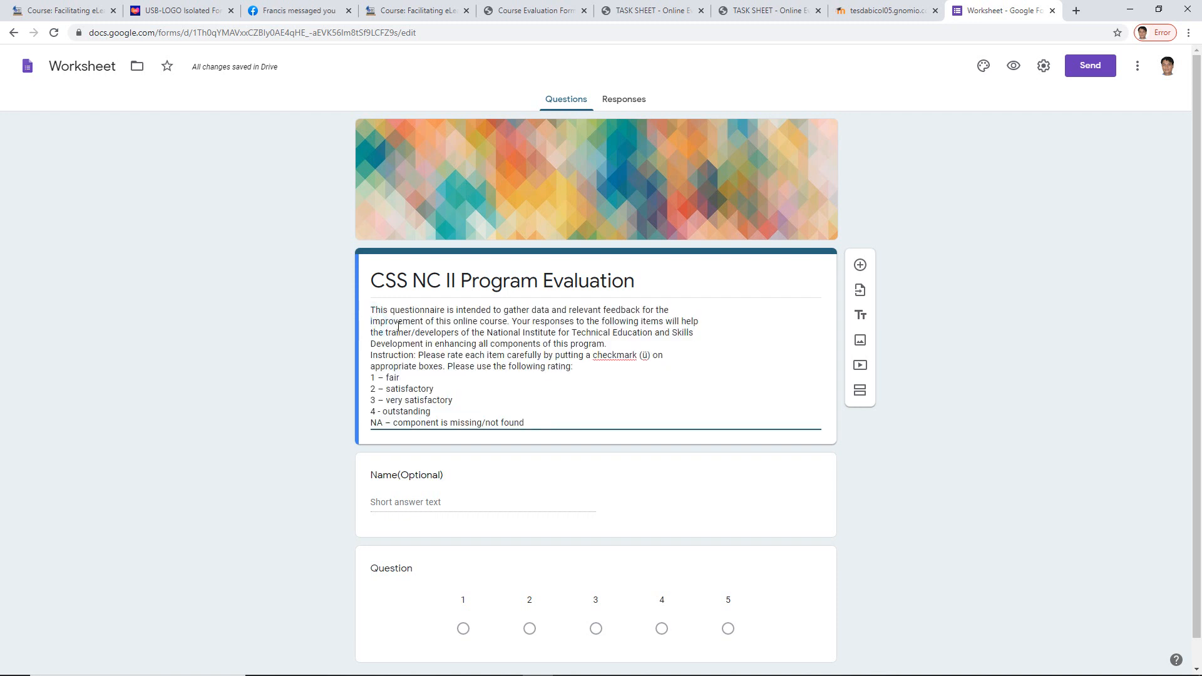
key("BackSpace")
left_click(372, 333)
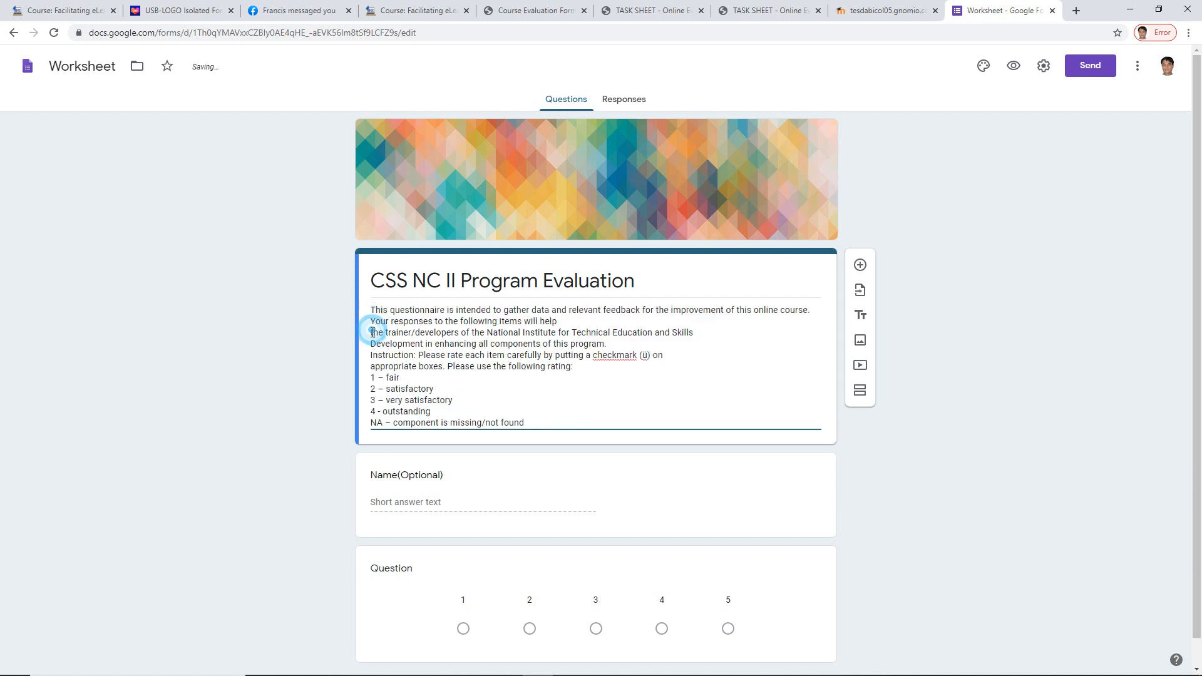
key("BackSpace")
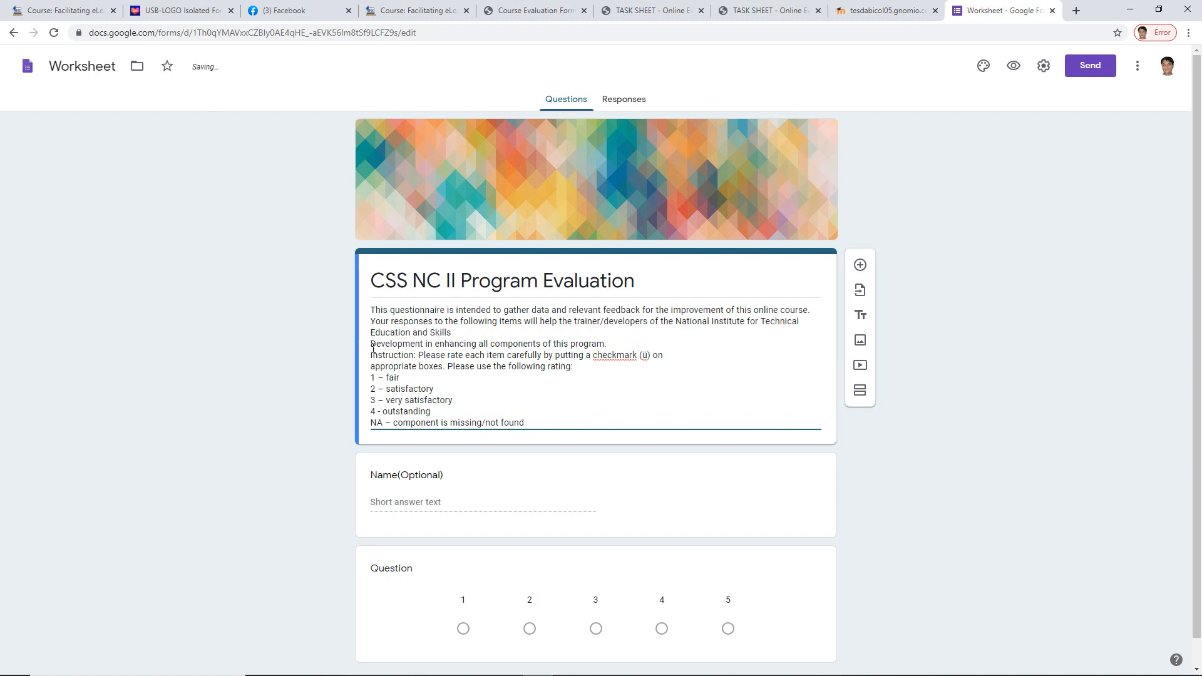
left_click(372, 344)
key("BackSpace")
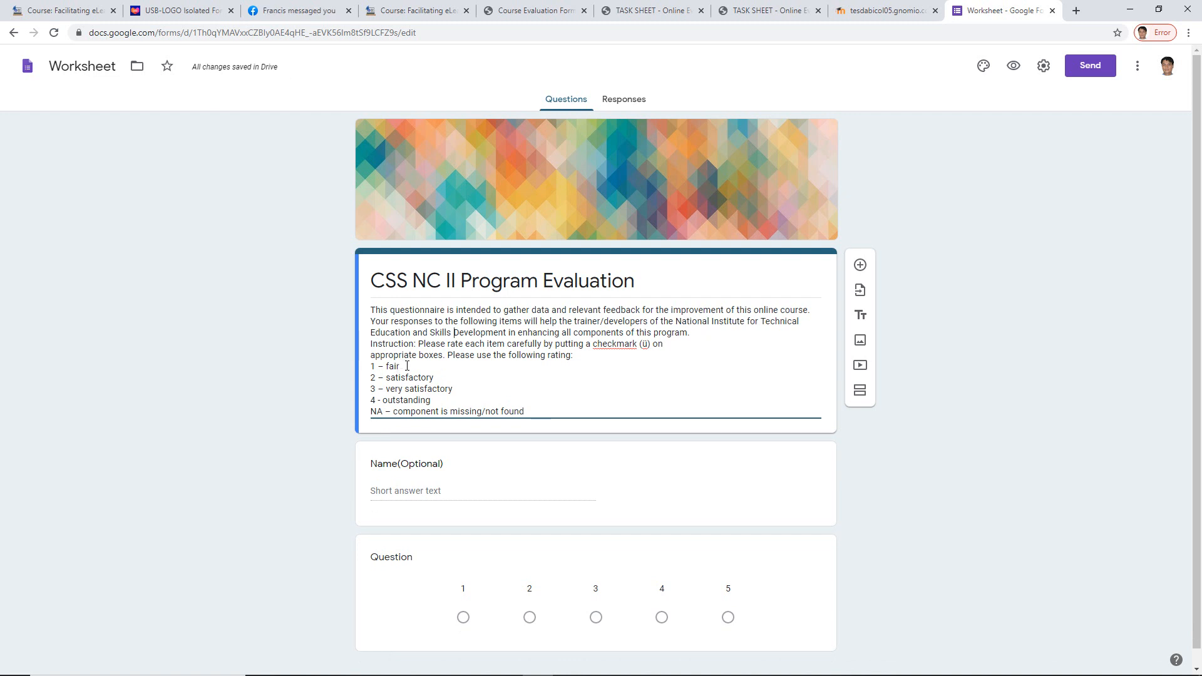
- Join the split Instruction text in the form description by removing the line break before "appropriate boxes"
left_click(375, 335)
left_click(374, 348)
left_click(372, 356)
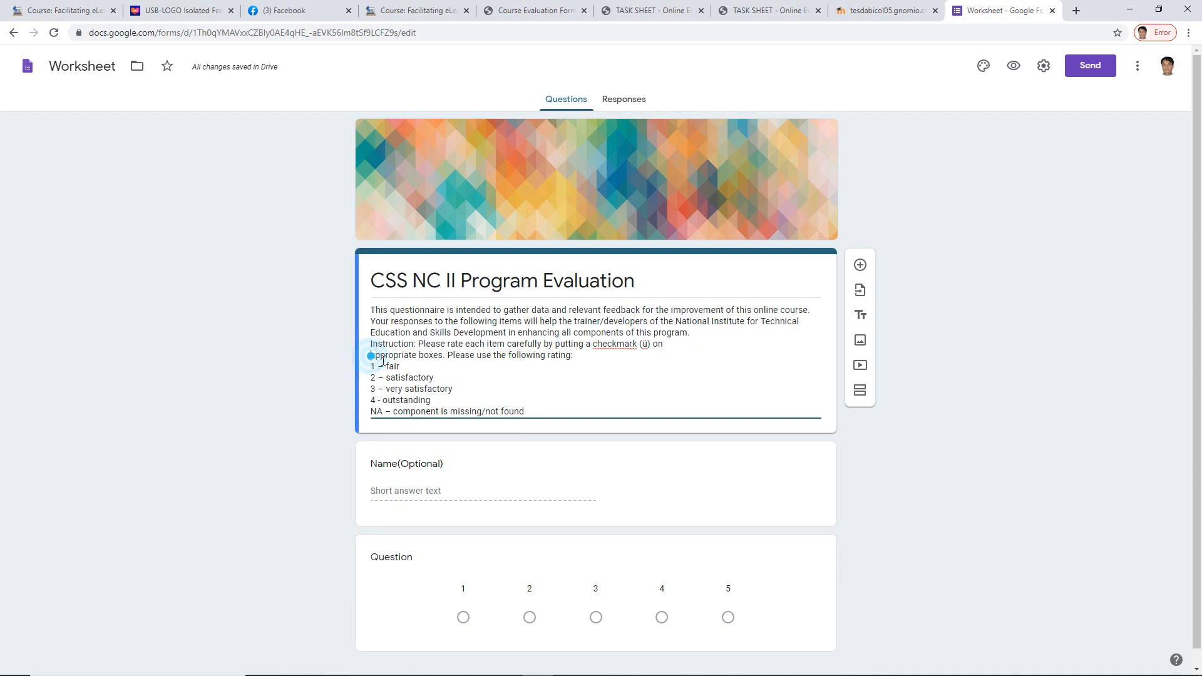
key("BackSpace")
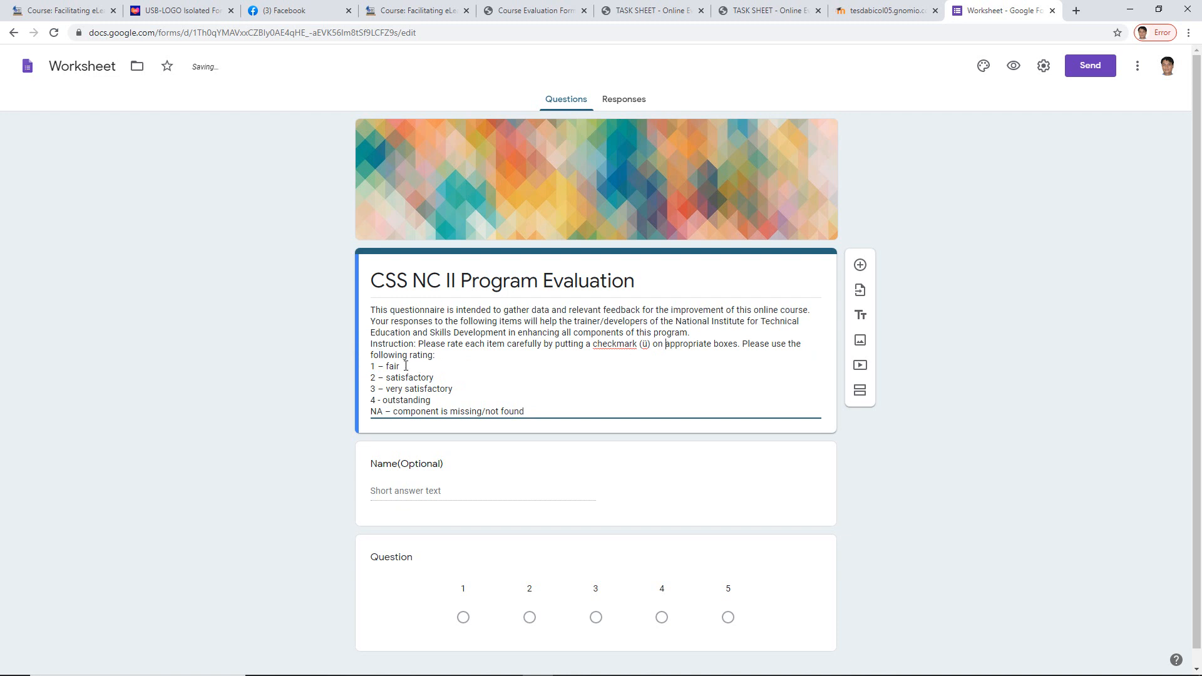
scroll(470, 388, "down", 1)
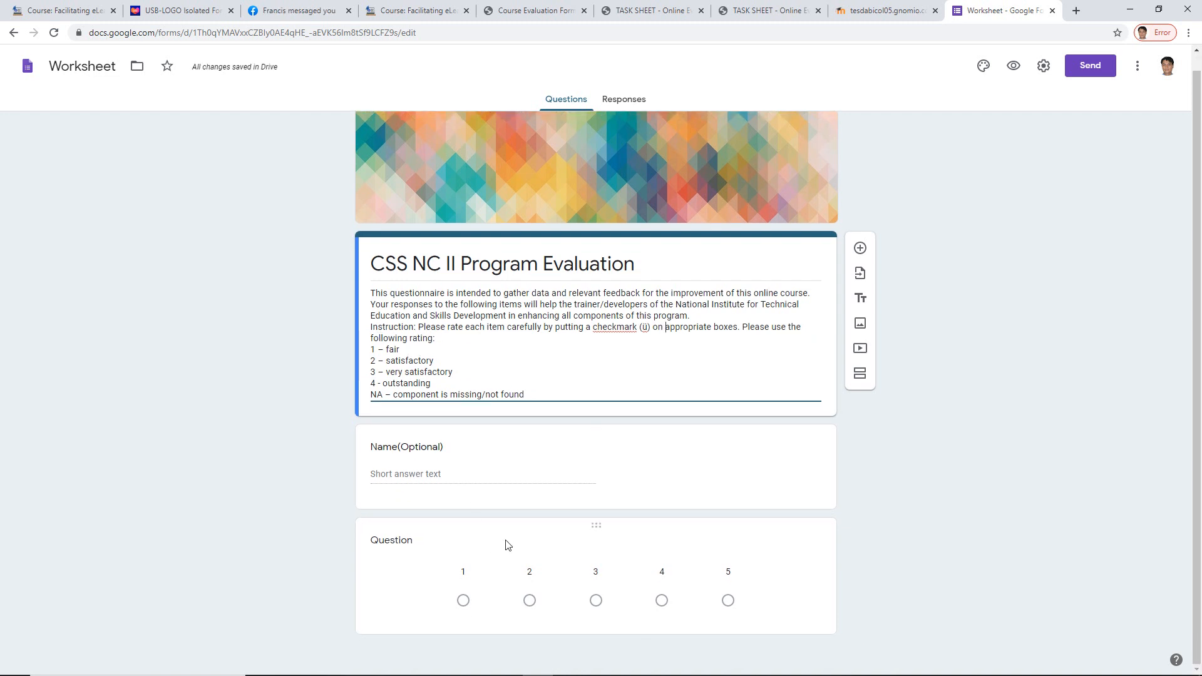
- Copy the heading "Part I: The Learning Management Sytem" from the Course Evaluation Form PDF
left_click(396, 548)
mouse_move(587, 670)
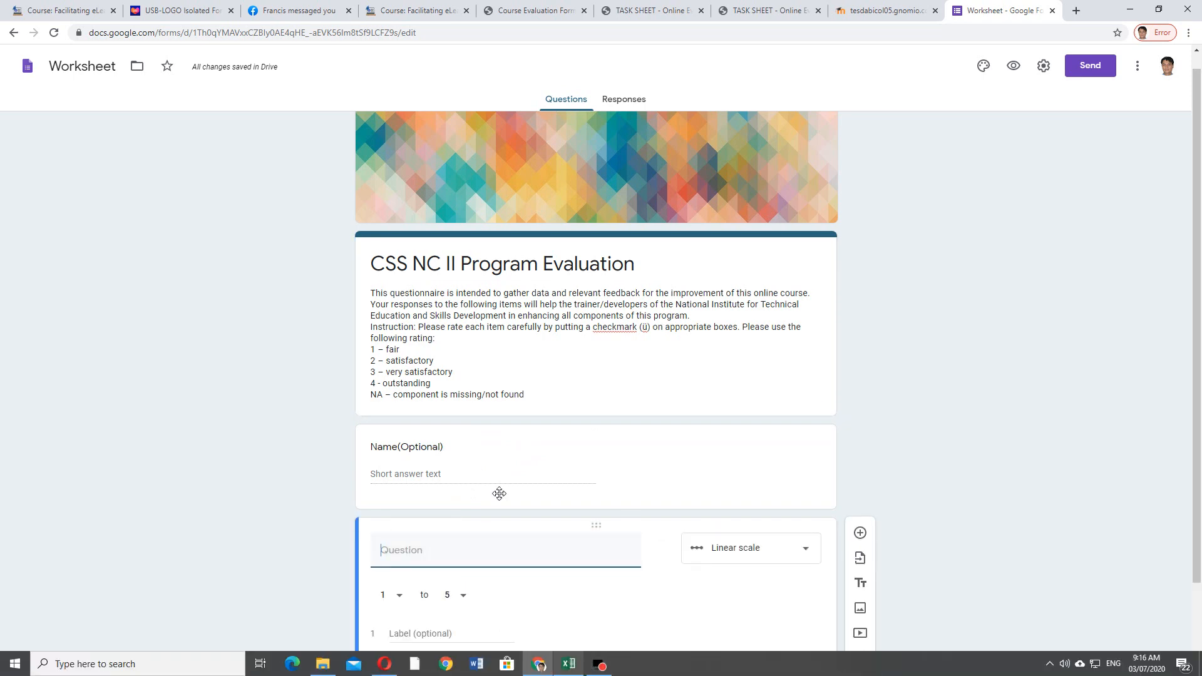
left_click(535, 10)
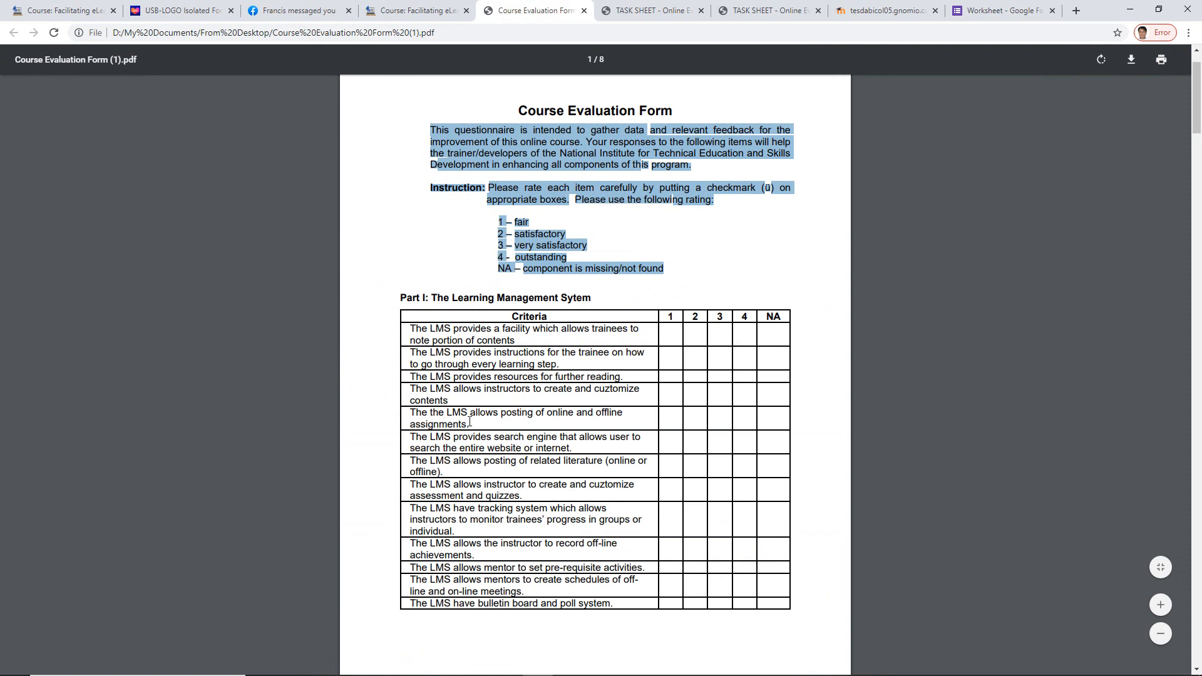
left_click_drag(470, 422, 410, 412)
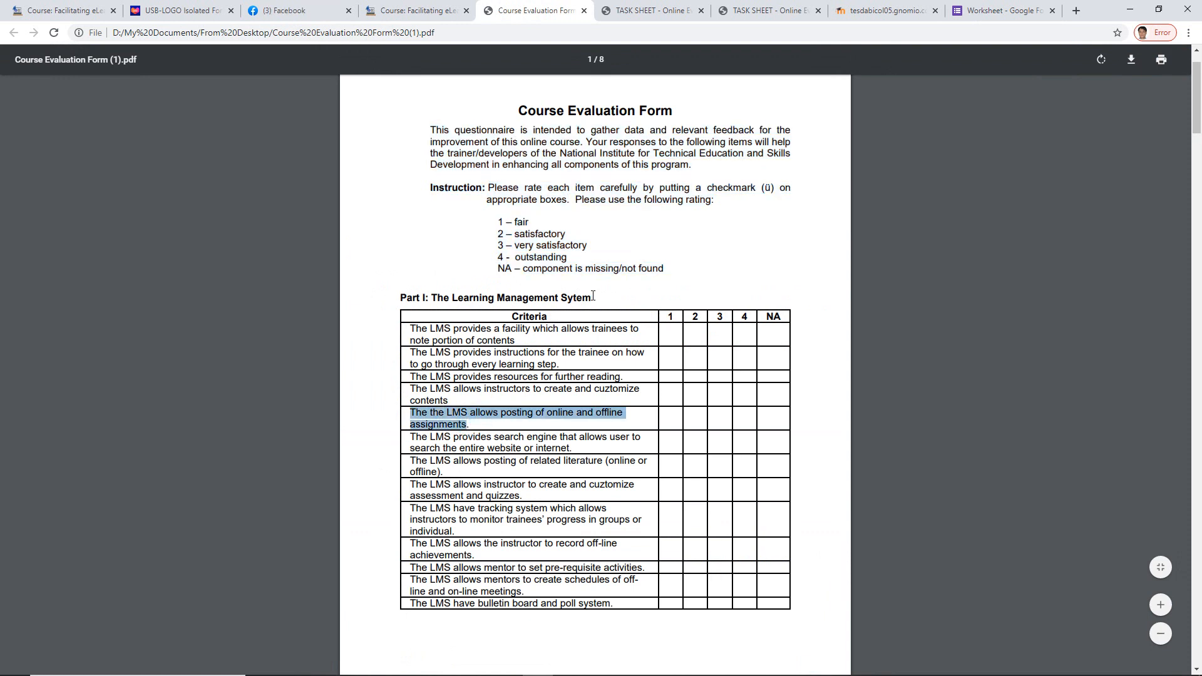
left_click_drag(593, 298, 379, 294)
key("ctrl+c")
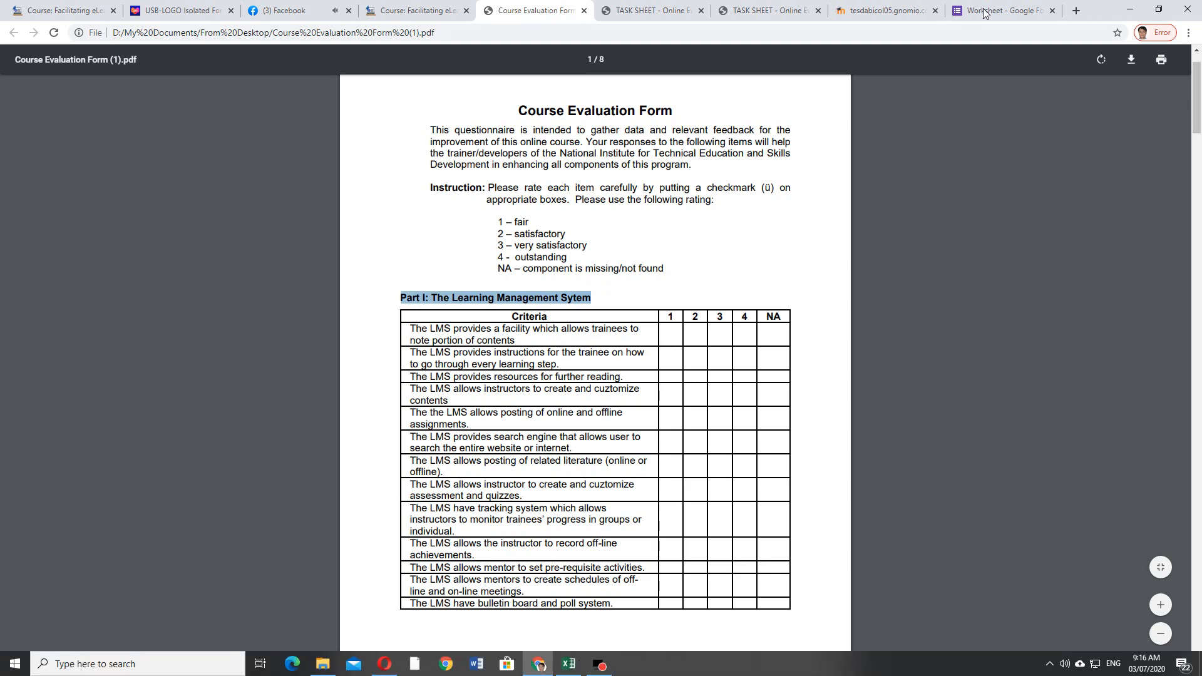
- Add a title and description block between the Name(Optional) question and the linear scale question in the form
left_click(1002, 10)
scroll(838, 358, "down", 2)
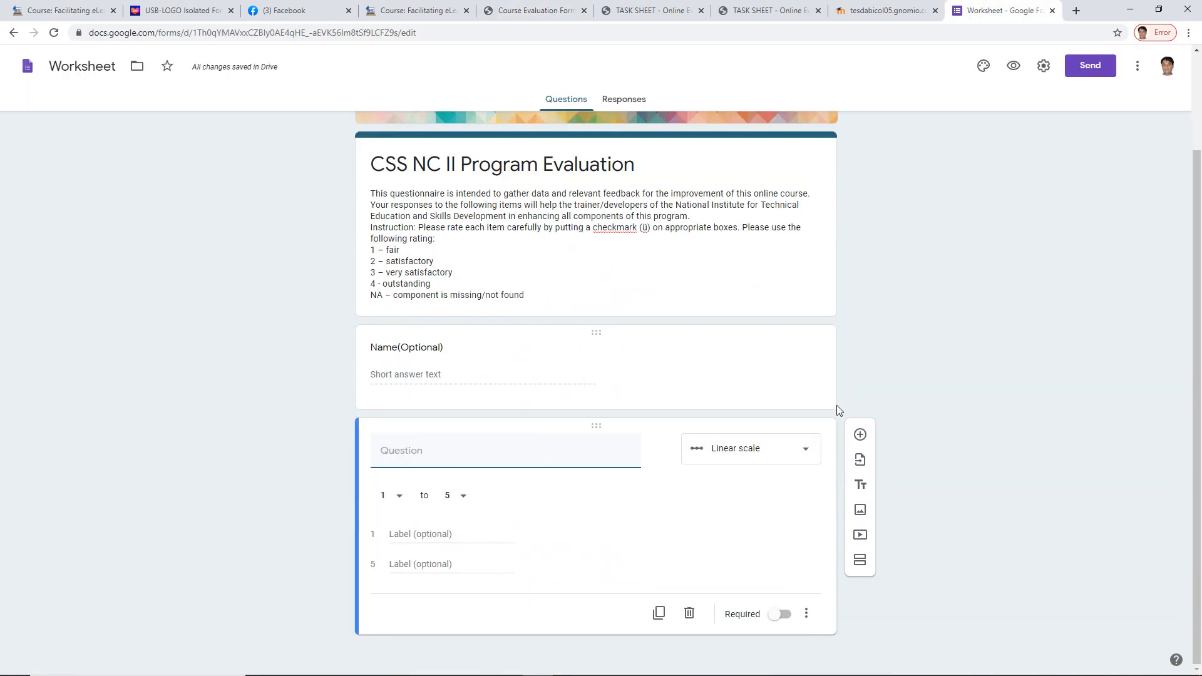
left_click(514, 356)
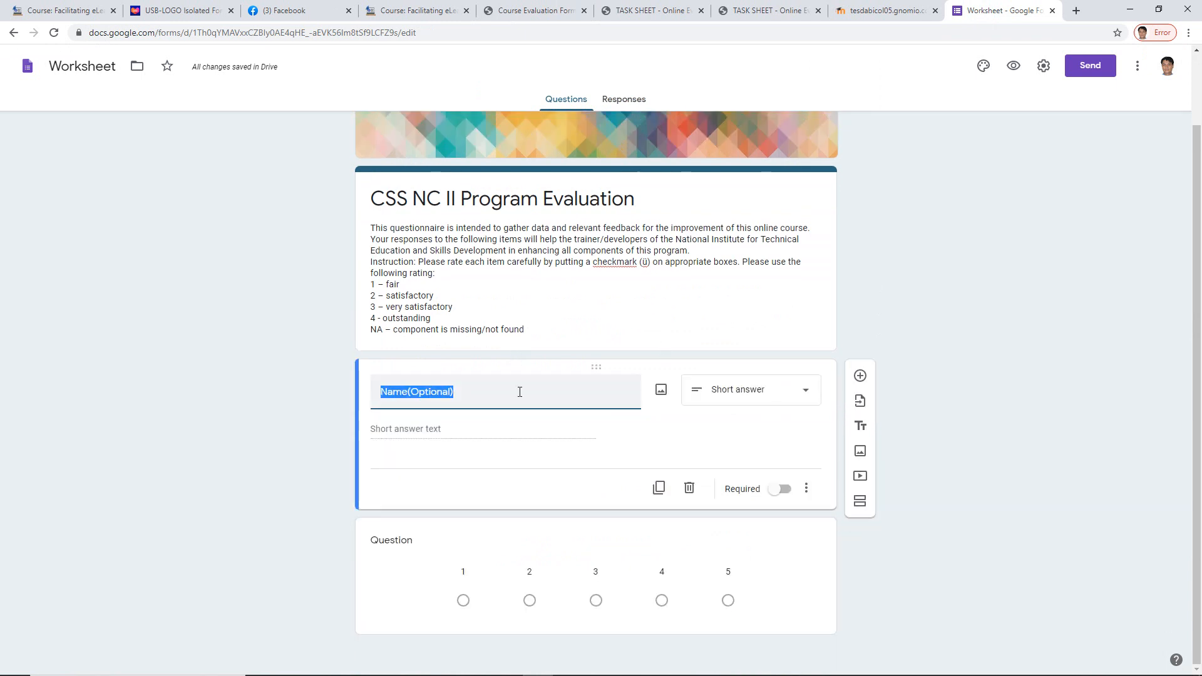
left_click(861, 377)
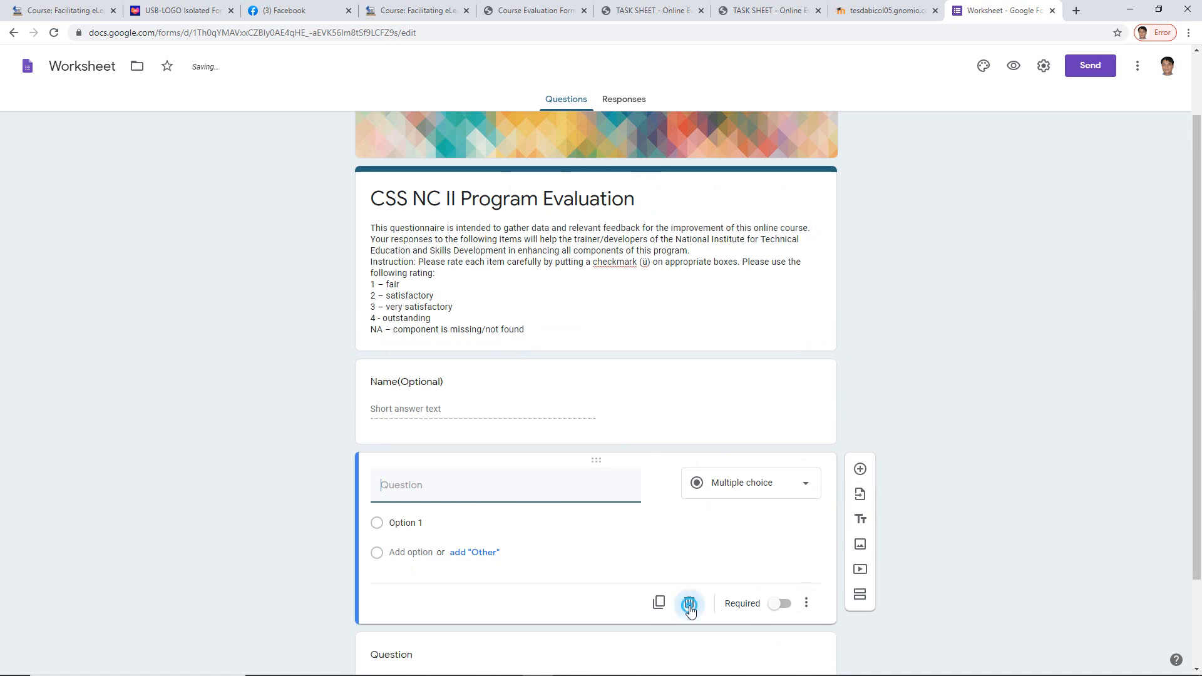
left_click(689, 603)
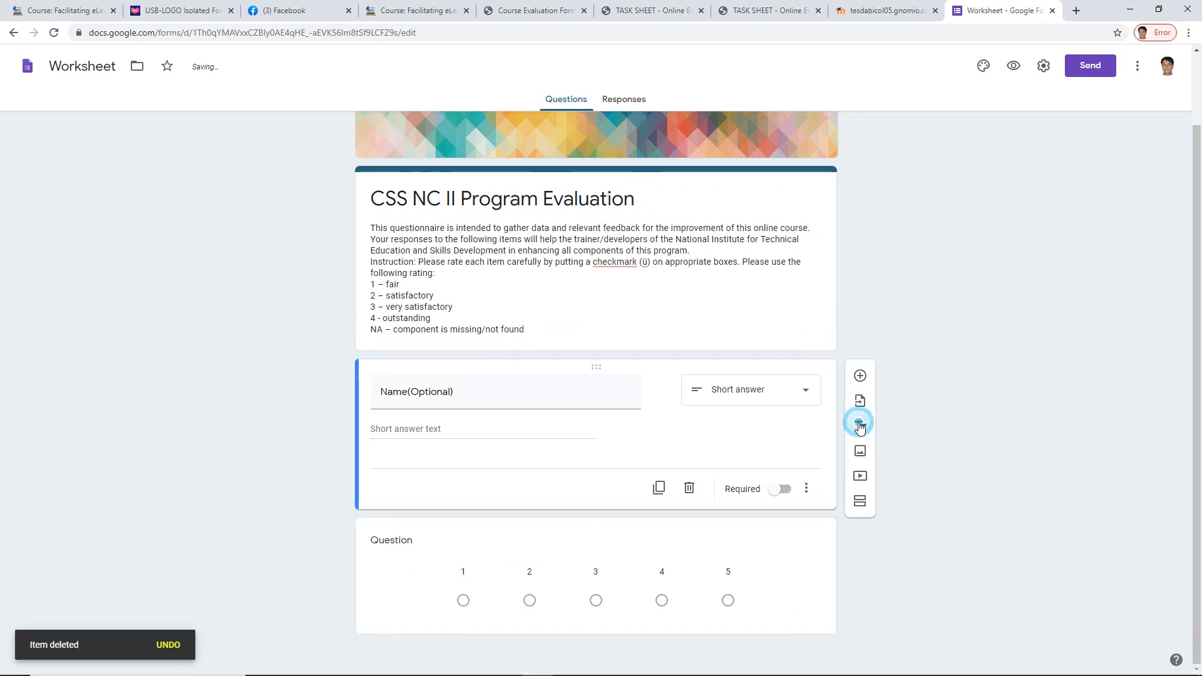
left_click(860, 426)
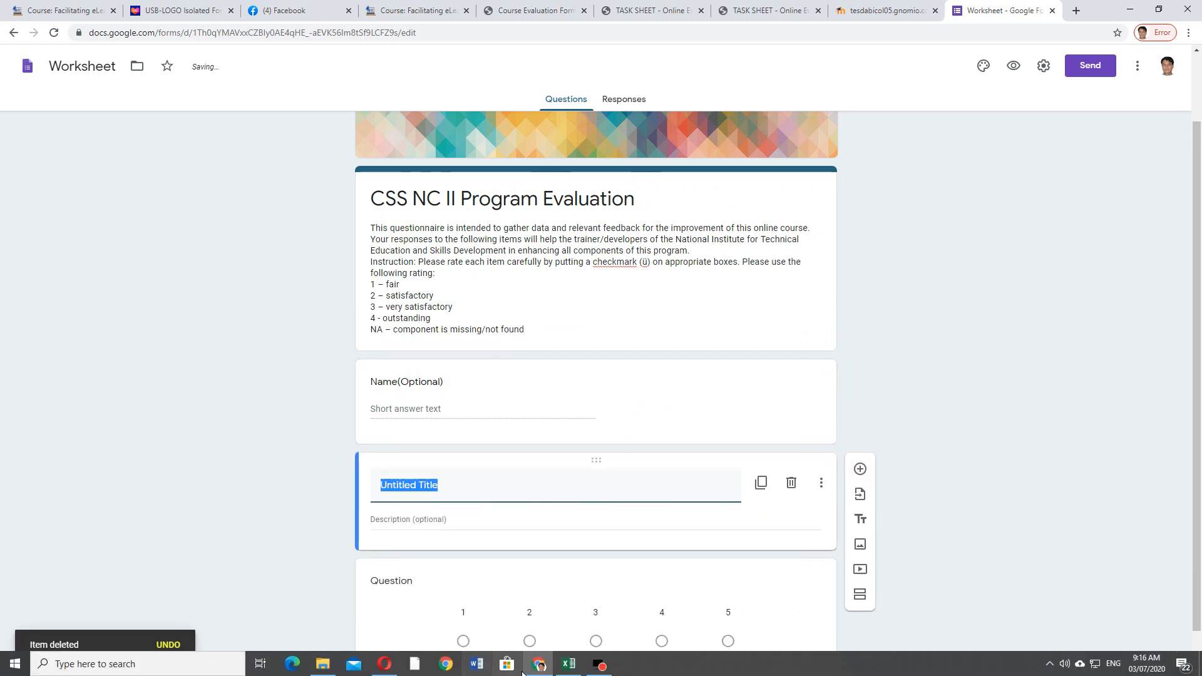
- Title the new block "Part I: The Learning Management System" using the copied PDF heading, correcting the misspelled last word
left_click(519, 10)
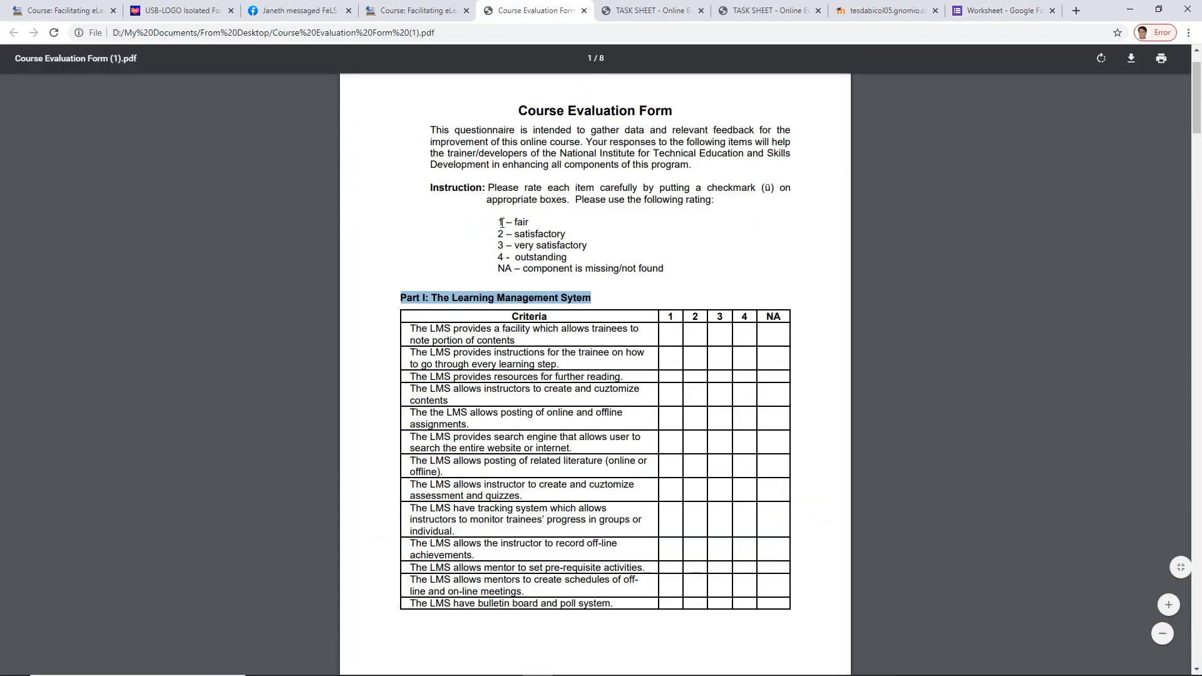
mouse_move(566, 673)
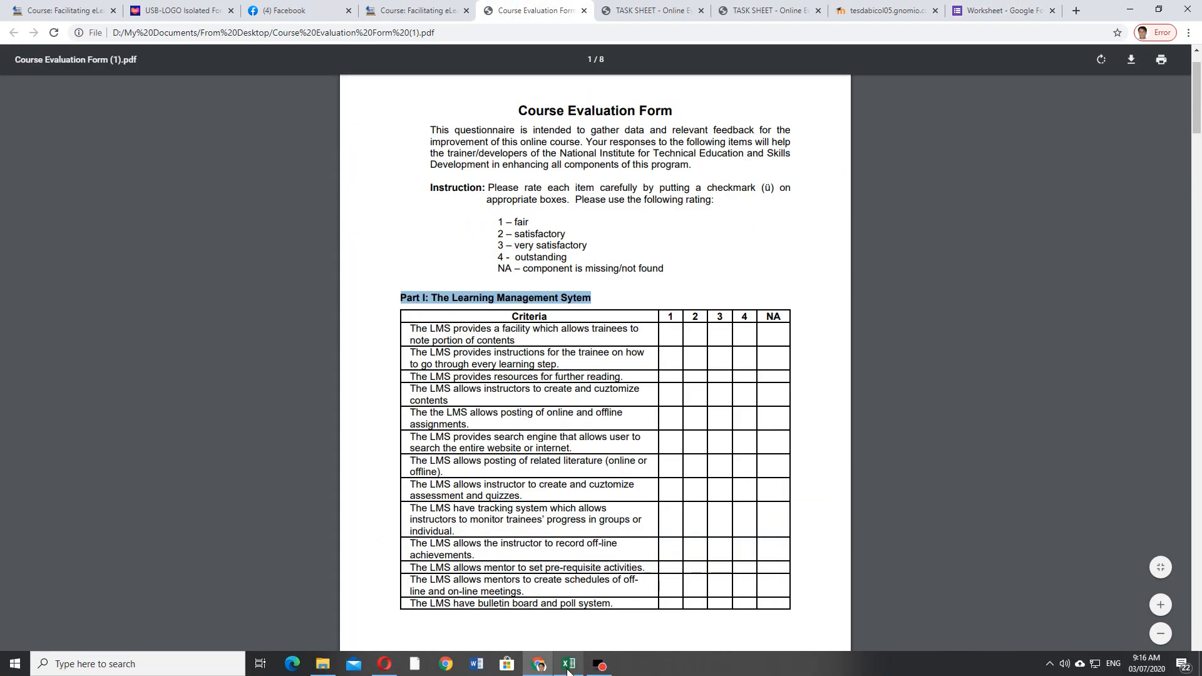
left_click(972, 11)
key("ctrl+a")
key("ctrl+v")
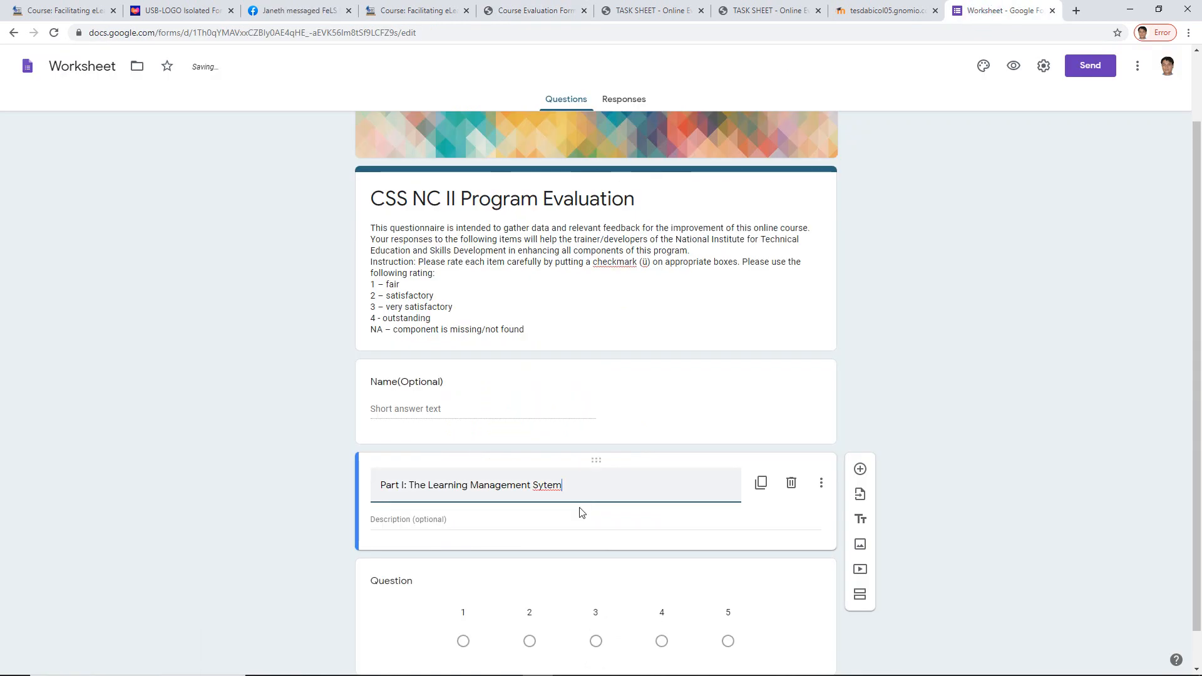
left_click(544, 491)
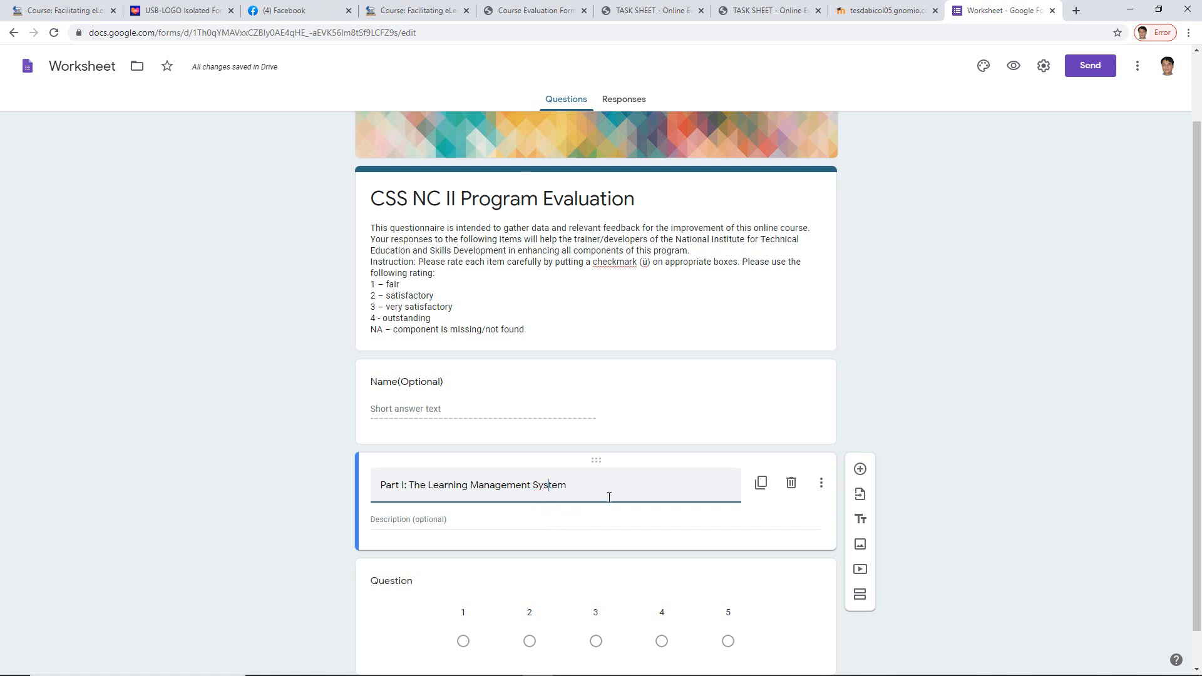
type("s")
- Fill the linear scale question's text with the PDF criterion about the LMS allowing posting of online and offline assignments
scroll(526, 497, "down", 1)
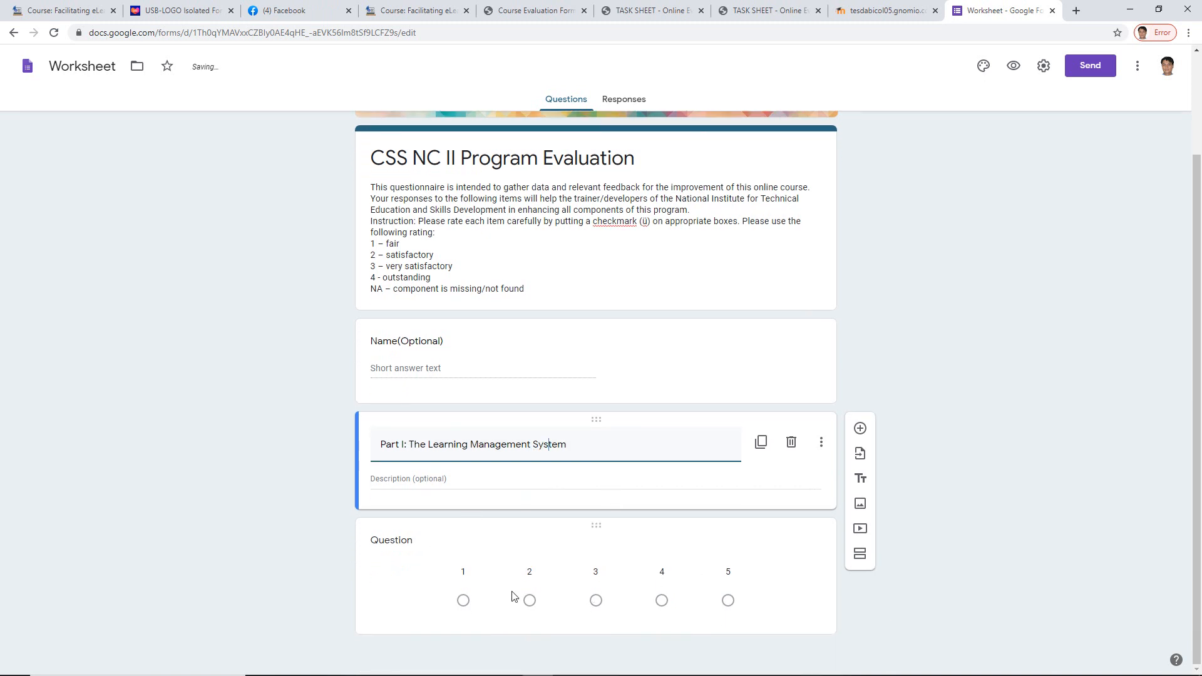
left_click(407, 549)
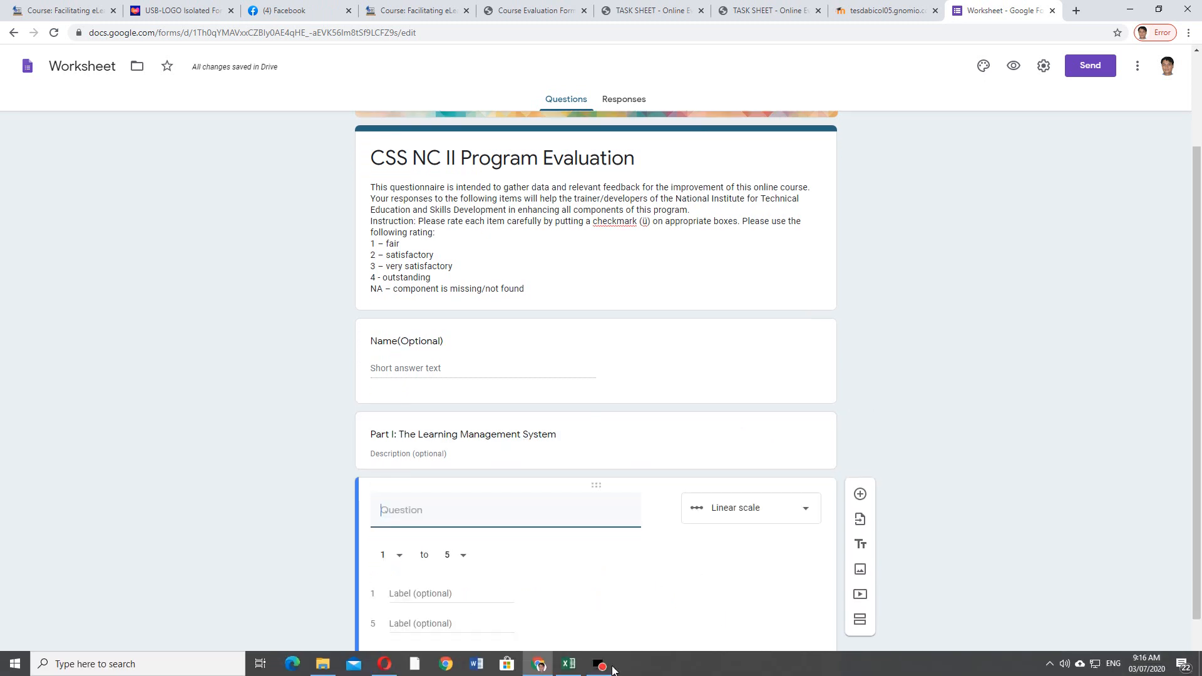
mouse_move(568, 669)
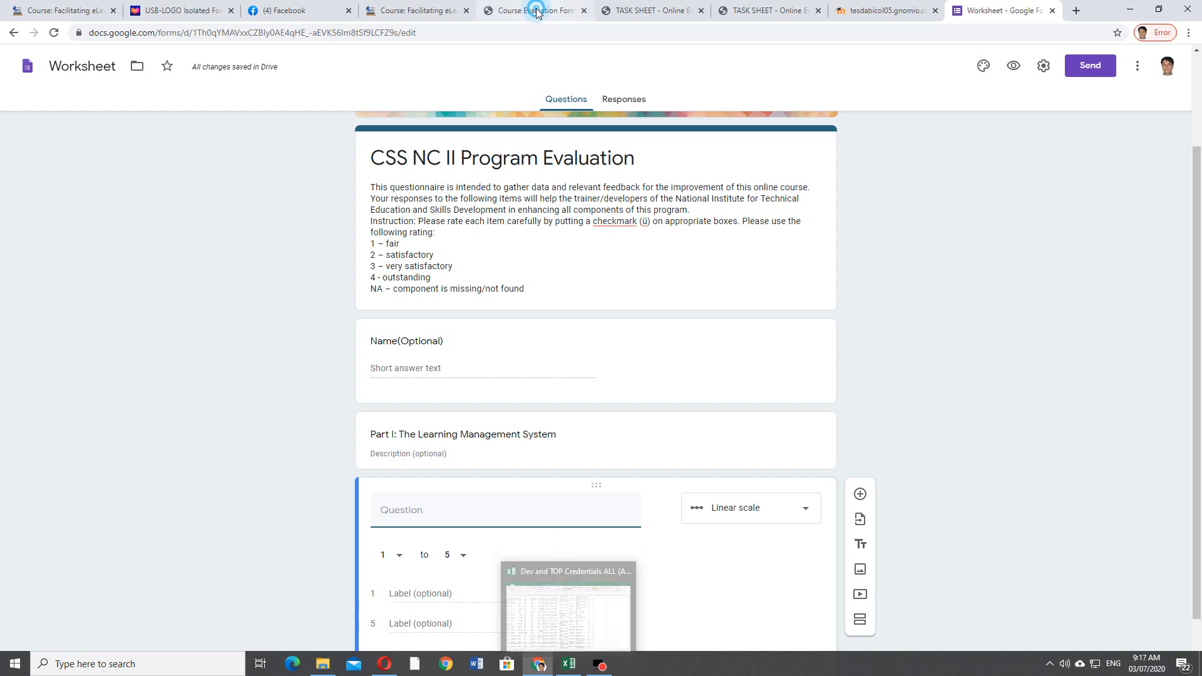
left_click(569, 604)
left_click_drag(473, 429, 394, 411)
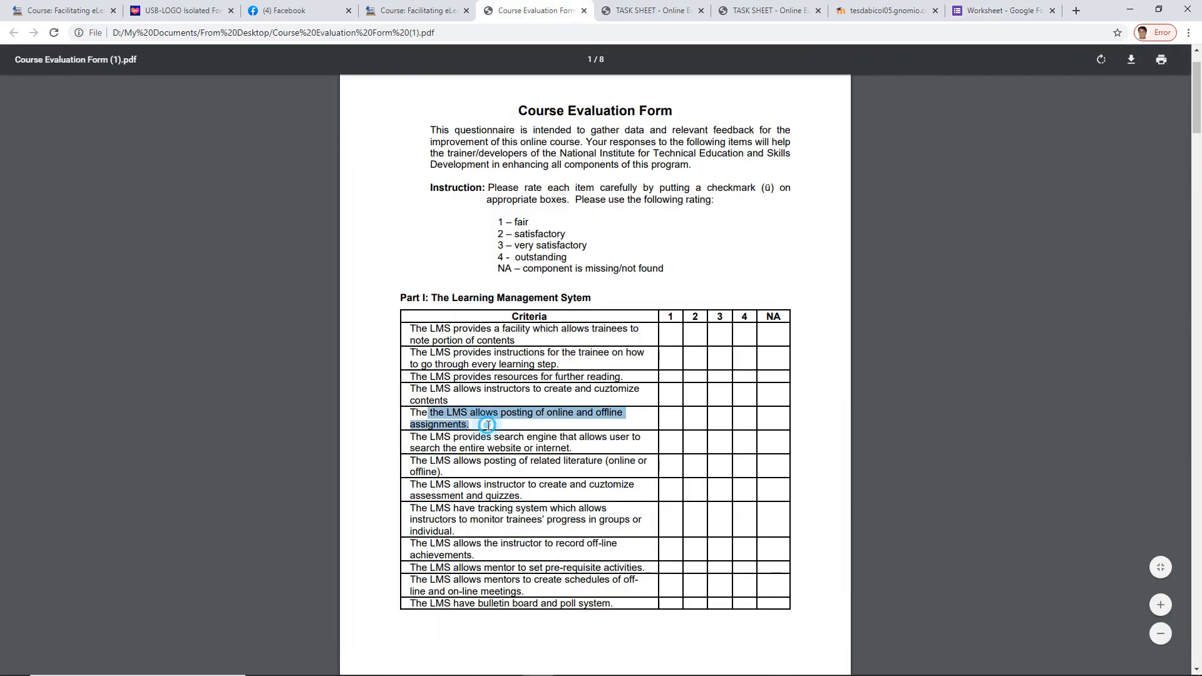
left_click_drag(480, 414, 403, 411)
left_click_drag(480, 432, 404, 412)
left_click(996, 10)
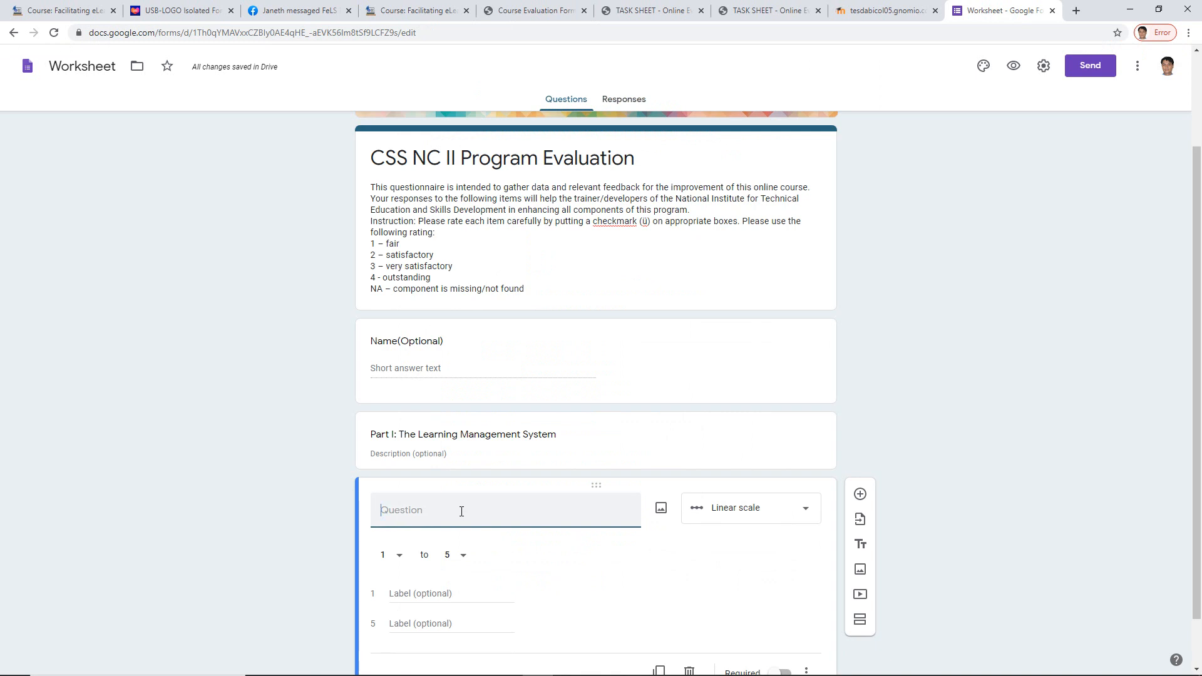
type("The the LMS allows posting of online and offlineassignments.")
- Set the linear scale of the assignments question to run from 1 to 4
scroll(491, 494, "down", 1)
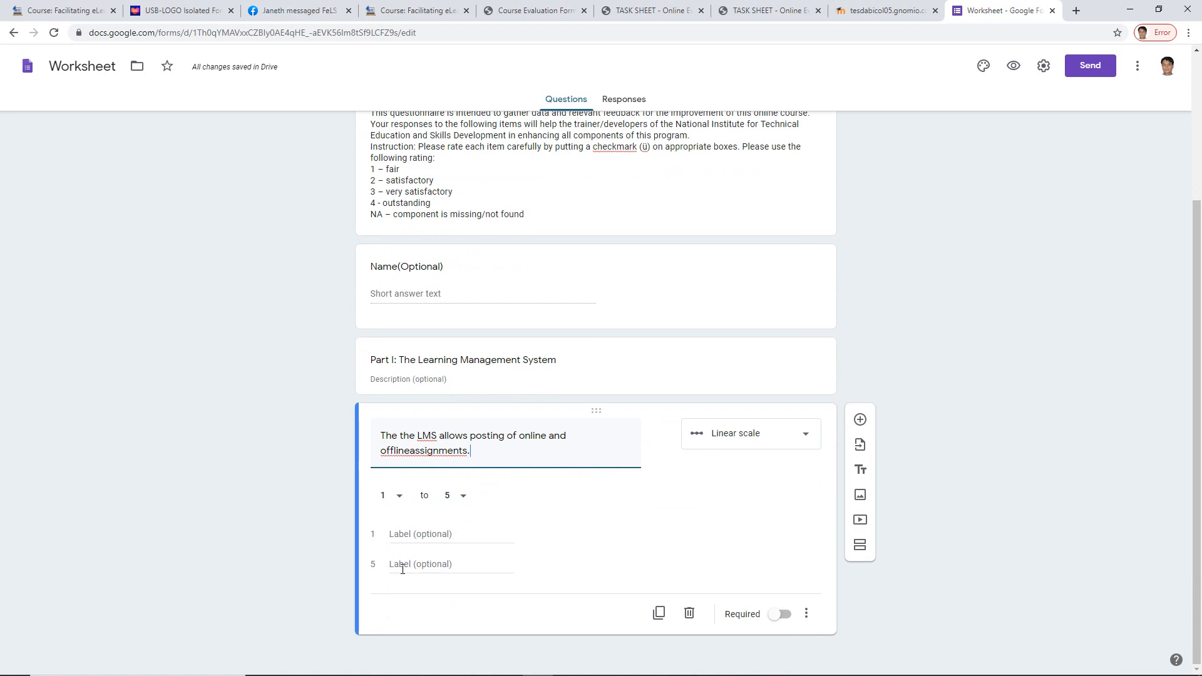
left_click(454, 495)
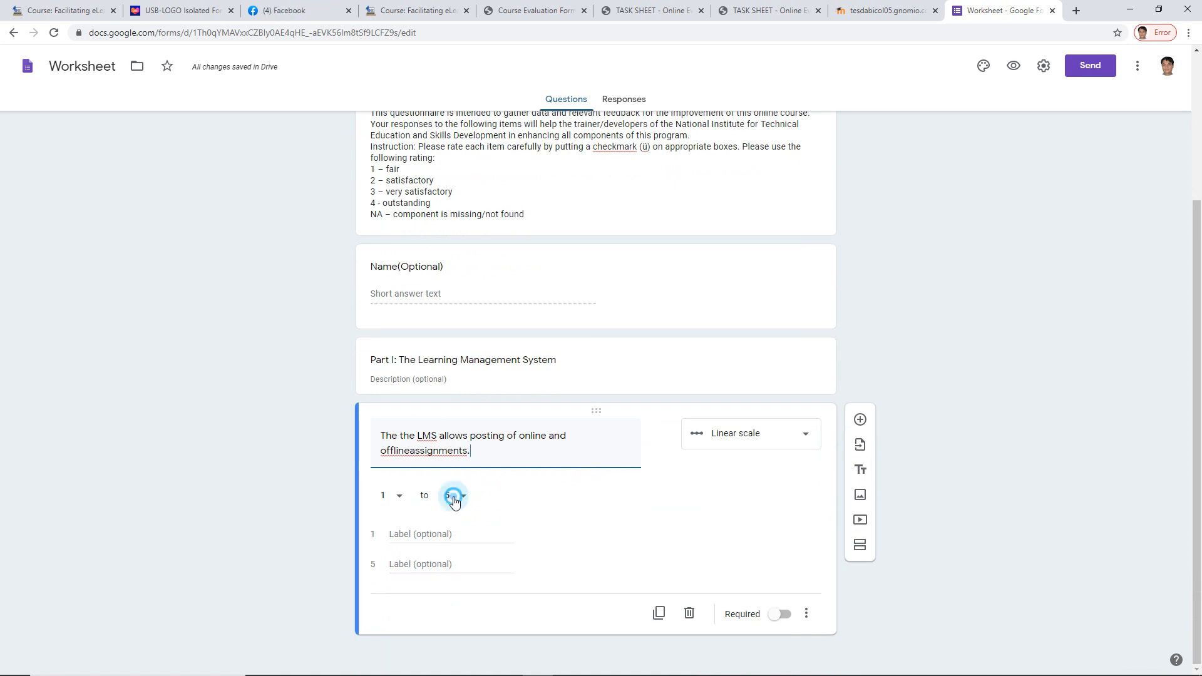
left_click(460, 446)
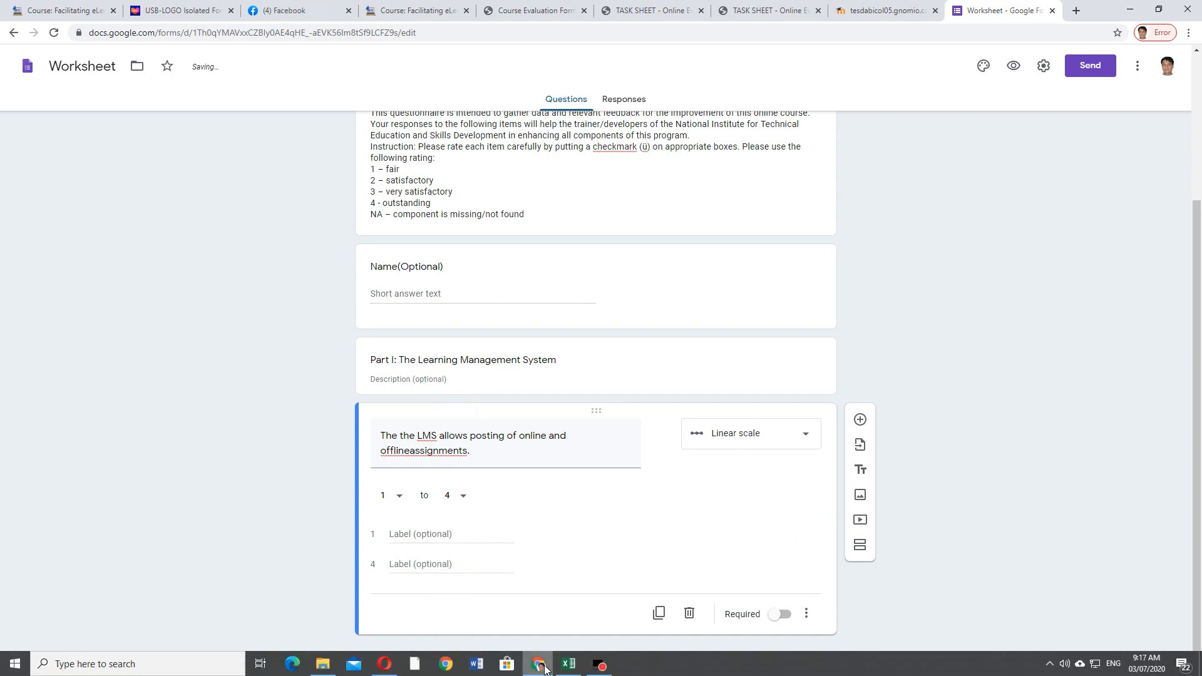
- Label scale value 1 of the assignments question "fair", following the rating legend in the form description
left_click(405, 174)
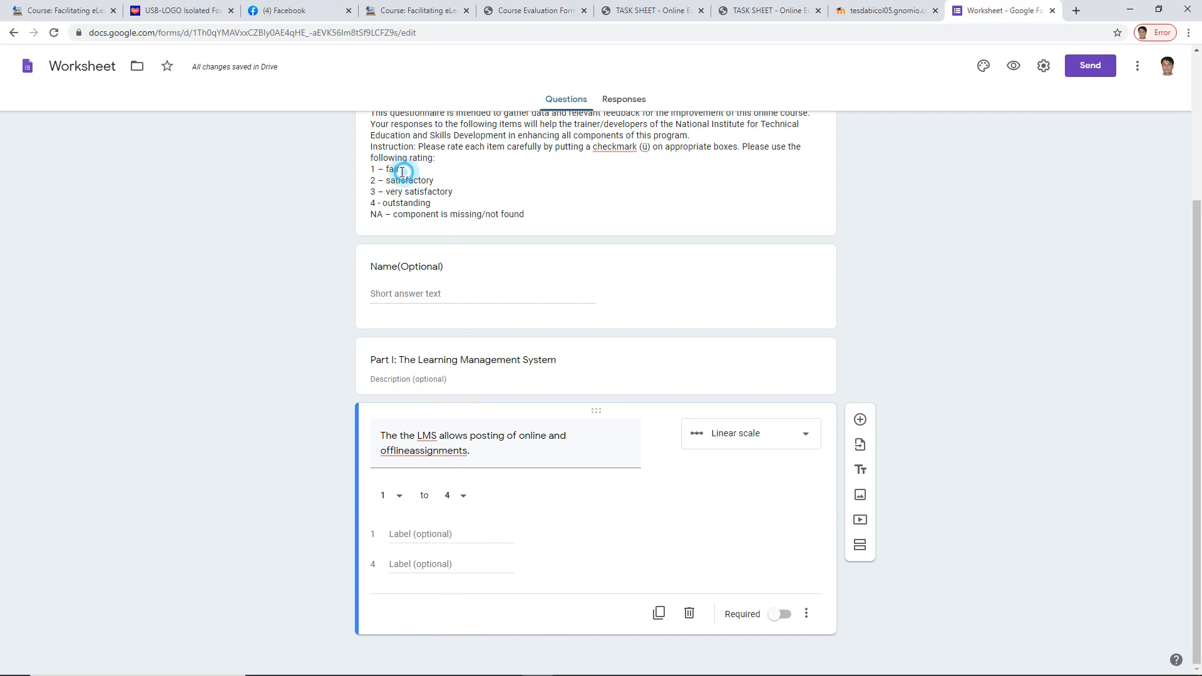
left_click(403, 269)
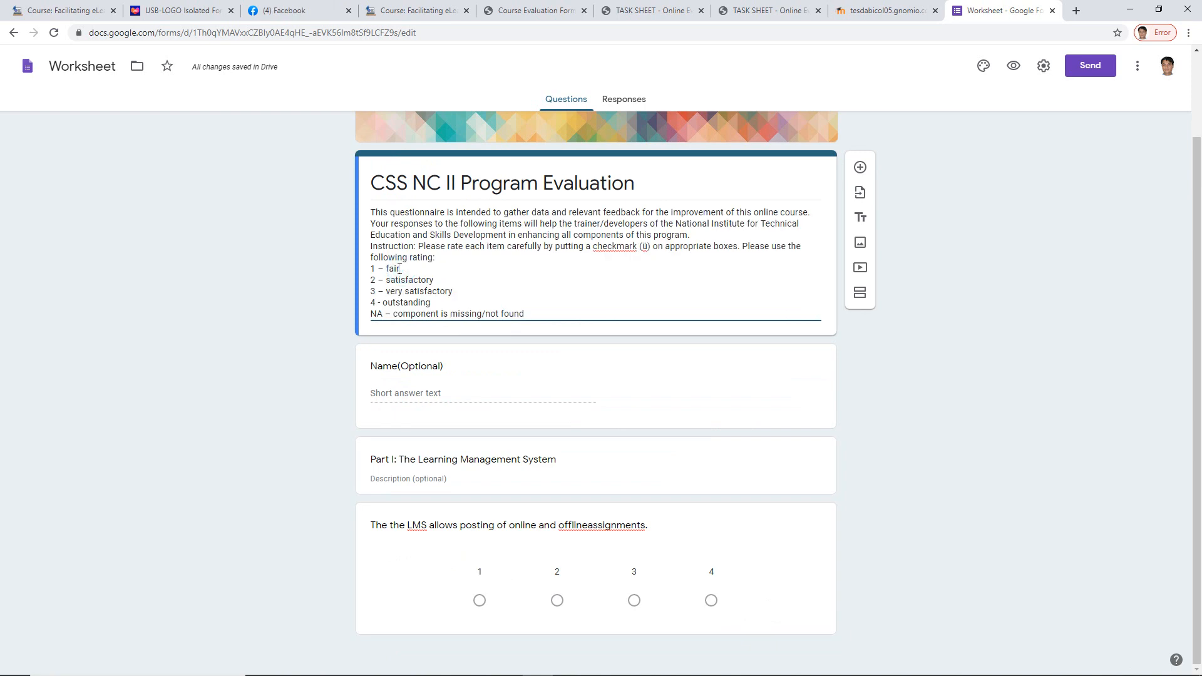
left_click_drag(400, 268, 392, 269)
left_click(462, 620)
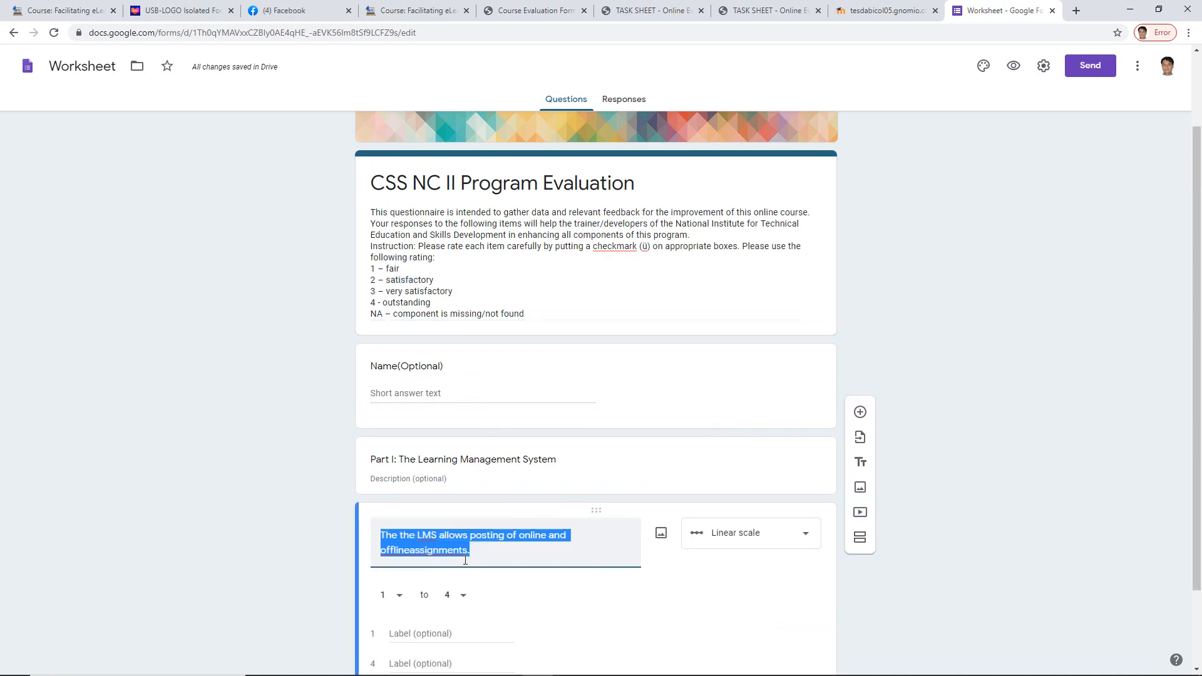
left_click(407, 533)
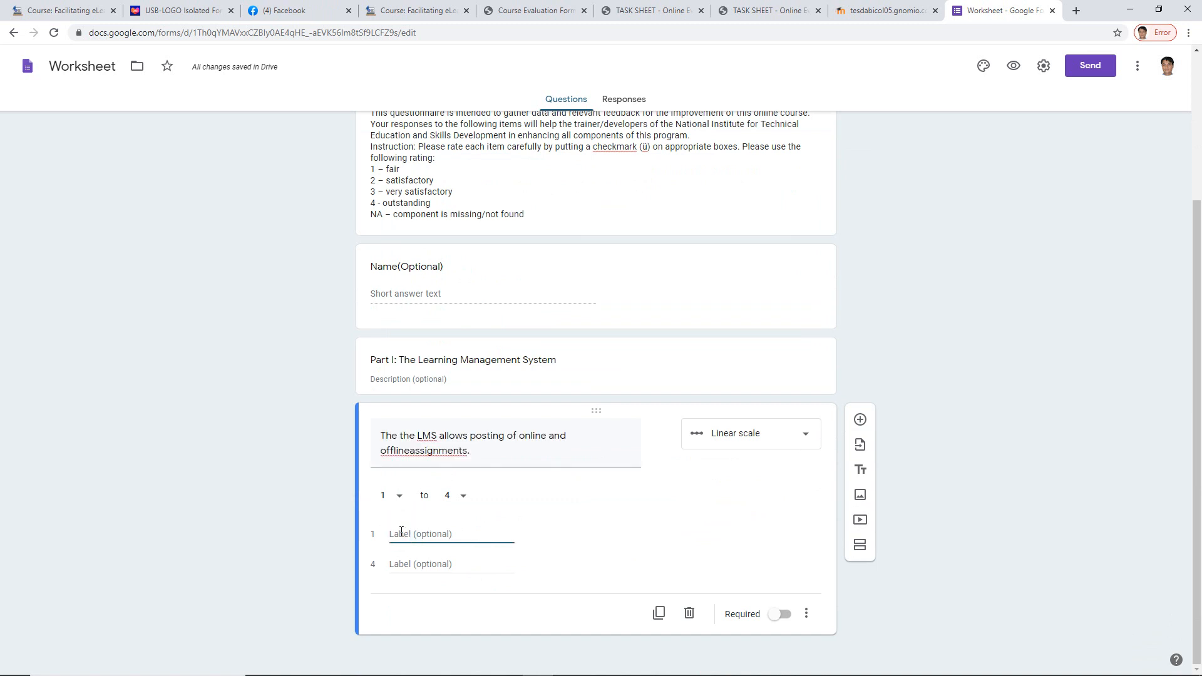
type("fair")
- Label scale value 4 of the assignments question "outstanding", following the rating legend in the form description
left_click(435, 201)
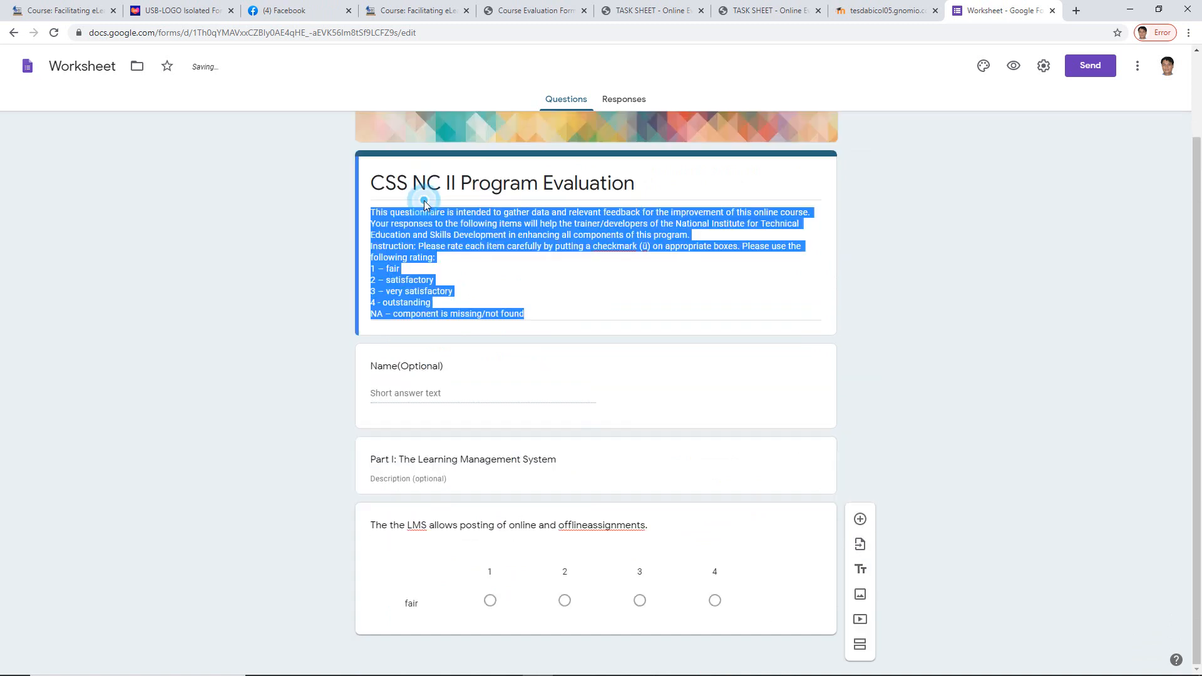
left_click(434, 310)
left_click_drag(432, 304, 382, 309)
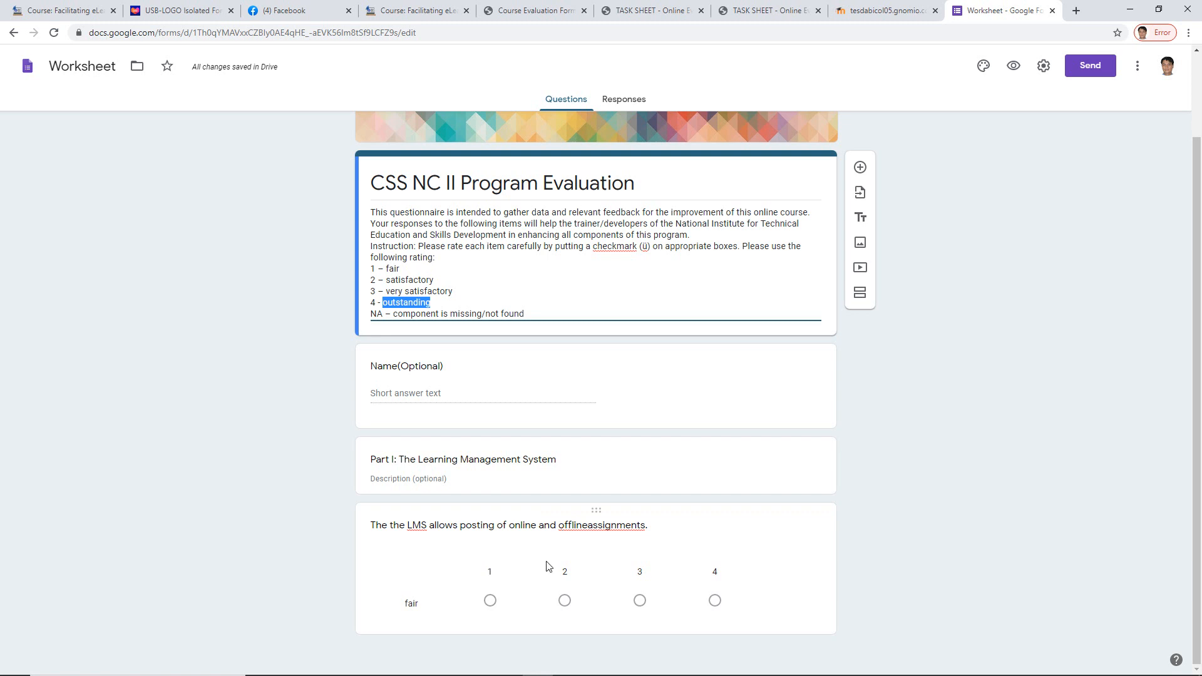
left_click(529, 576)
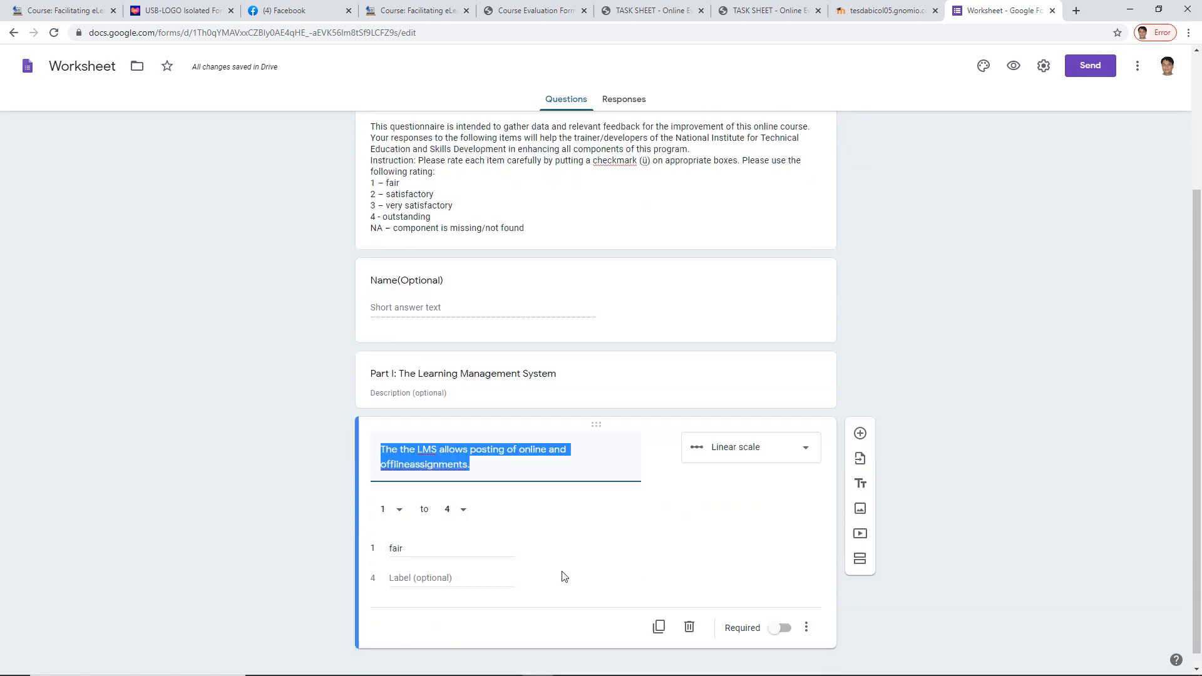
left_click(409, 565)
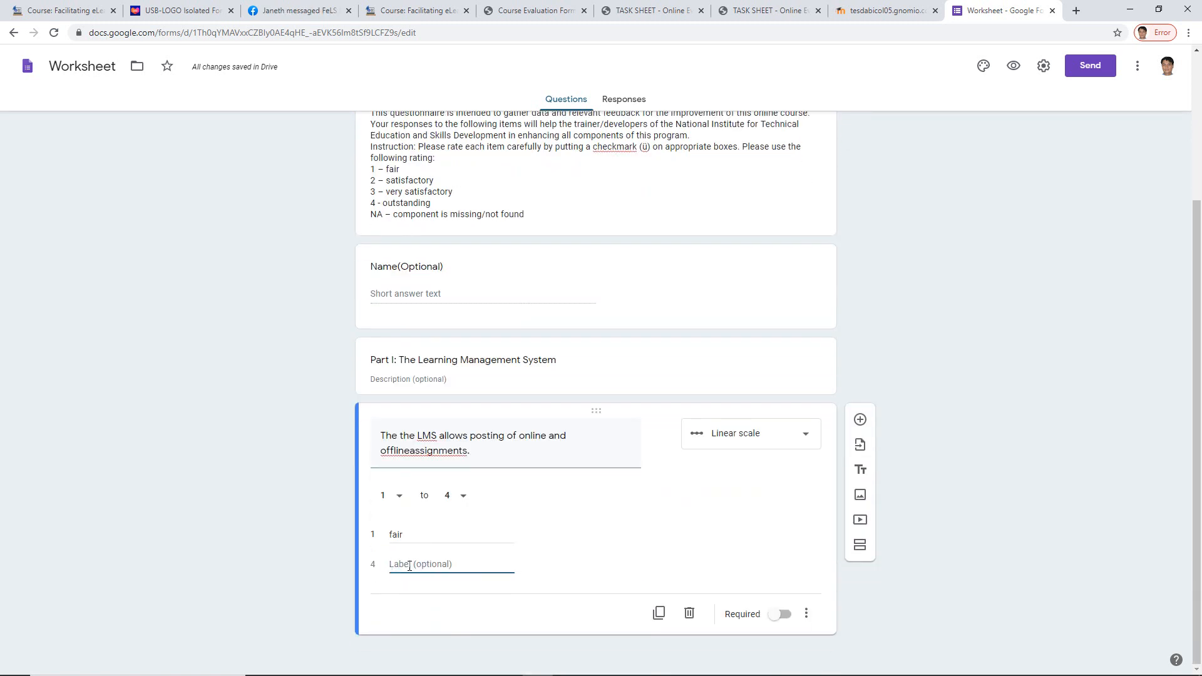
type("outstanding")
- Insert the missing space between "offline" and "assignments" in the question text and make the question required
left_click(406, 451)
left_click(398, 450)
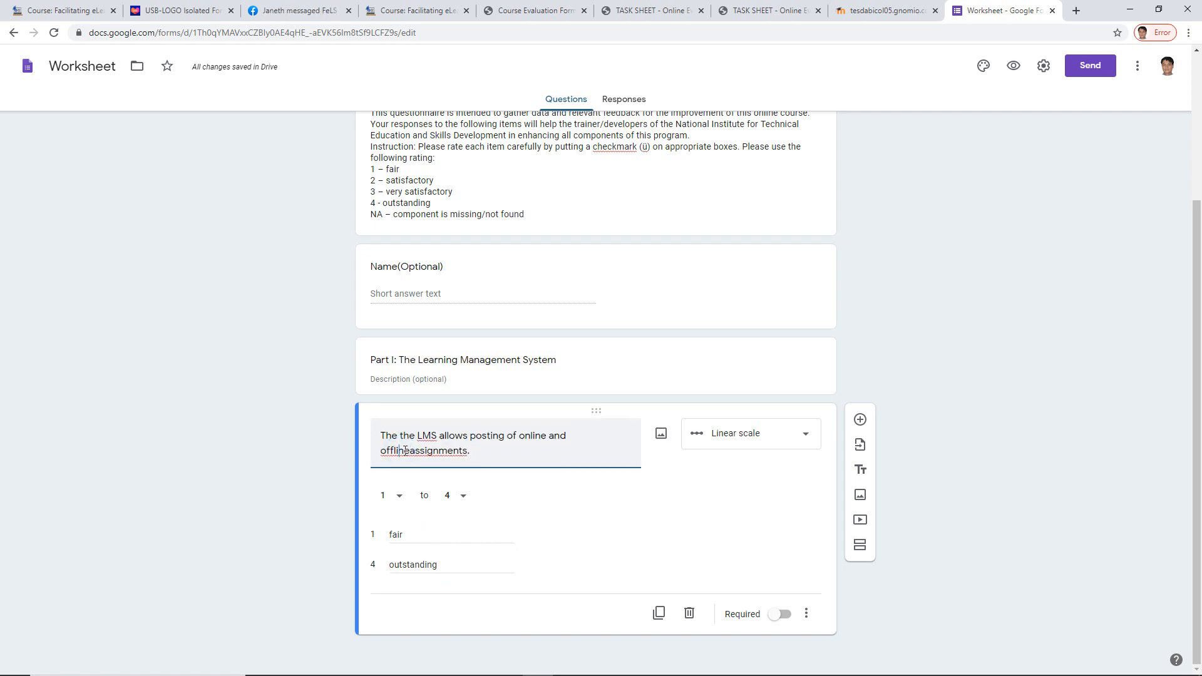
left_click(410, 451)
left_click(452, 452)
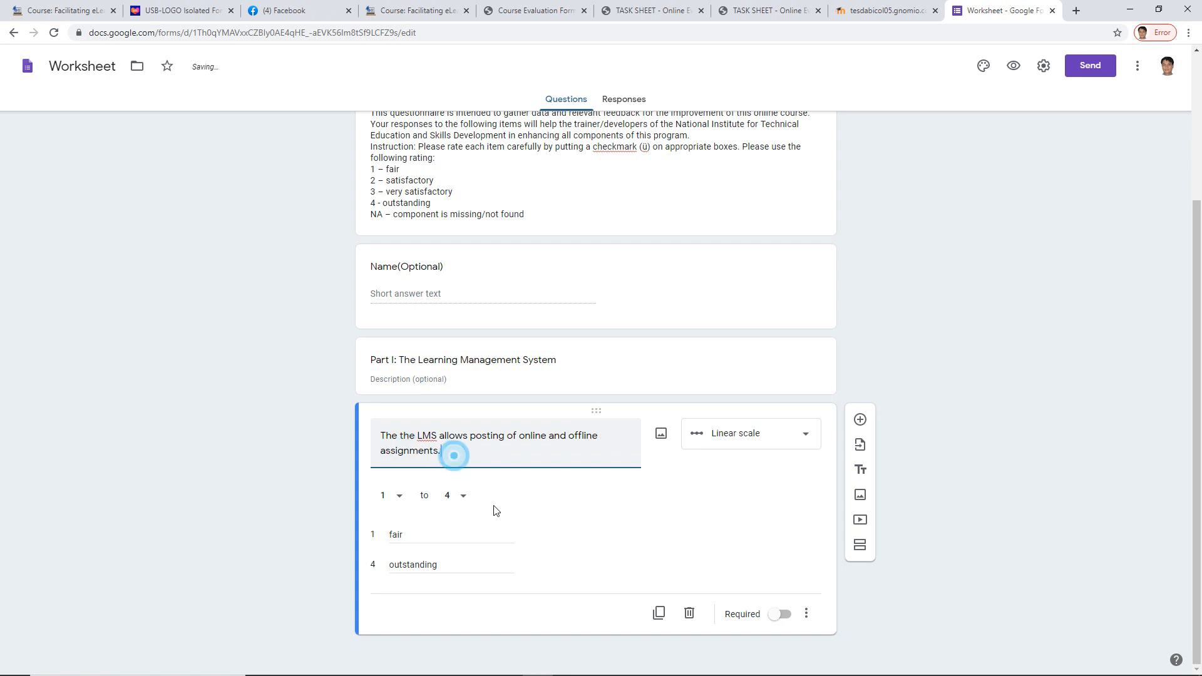
left_click(786, 616)
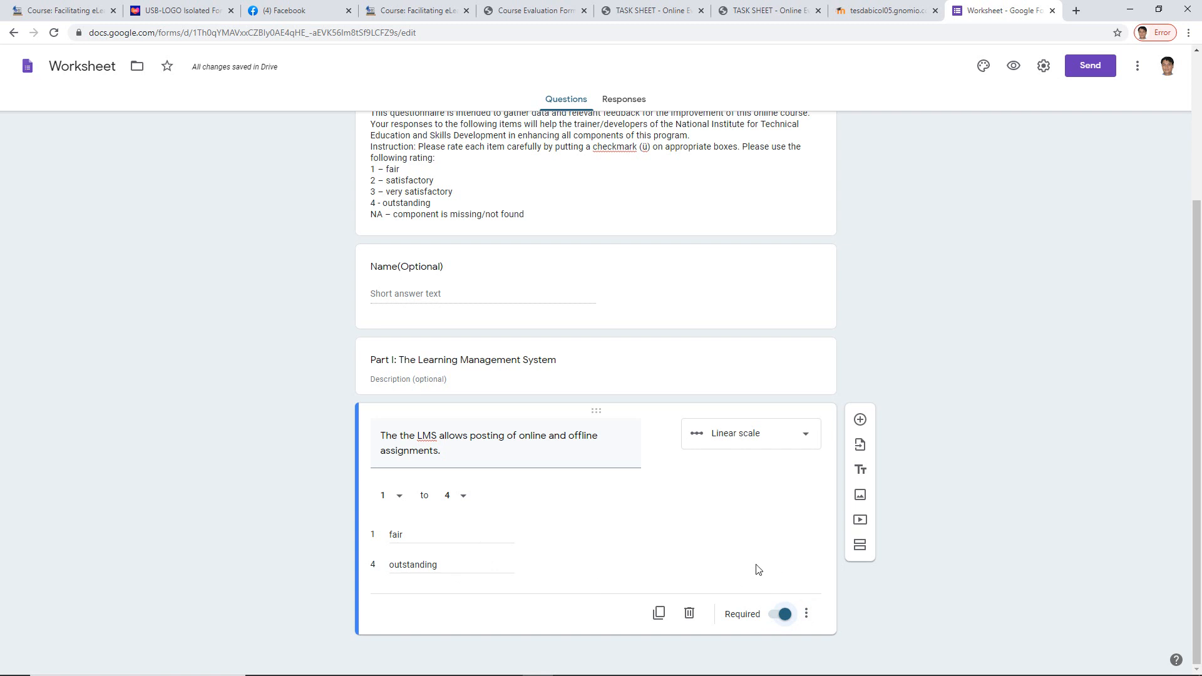
- Add a question with the criterion "The LMS allows the instructor to record off-line achievements" copied from the Course Evaluation Form PDF
left_click(860, 420)
left_click(568, 664)
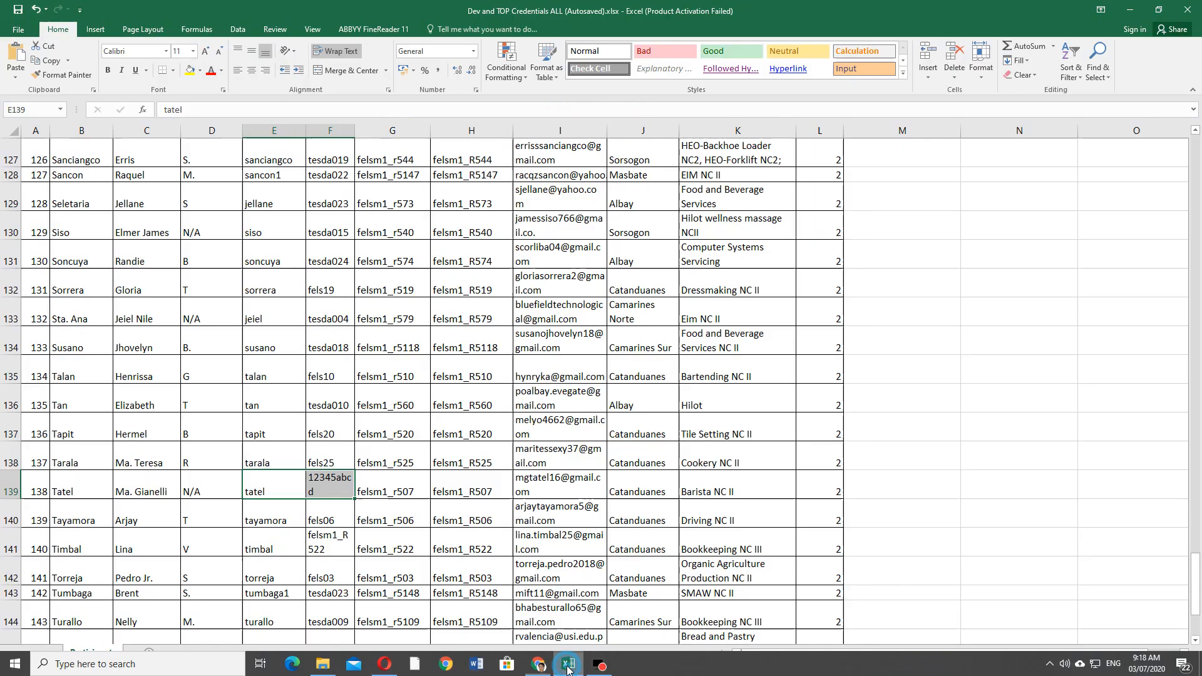
left_click(537, 659)
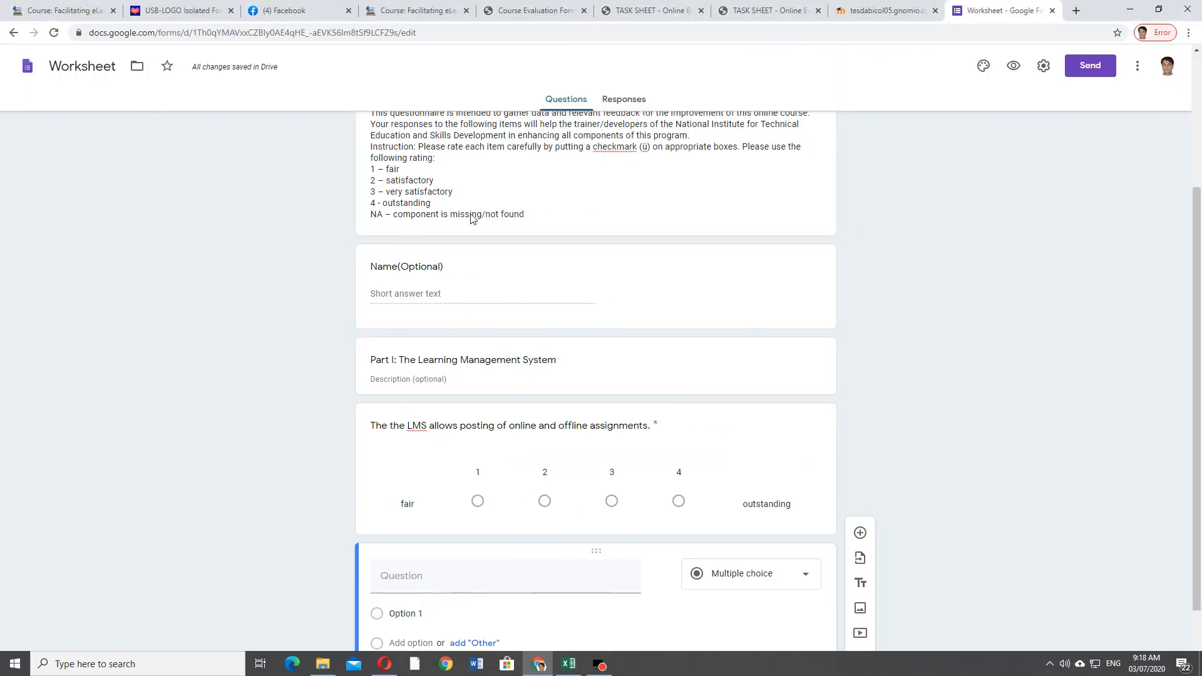
left_click(516, 10)
scroll(540, 505, "down", 5)
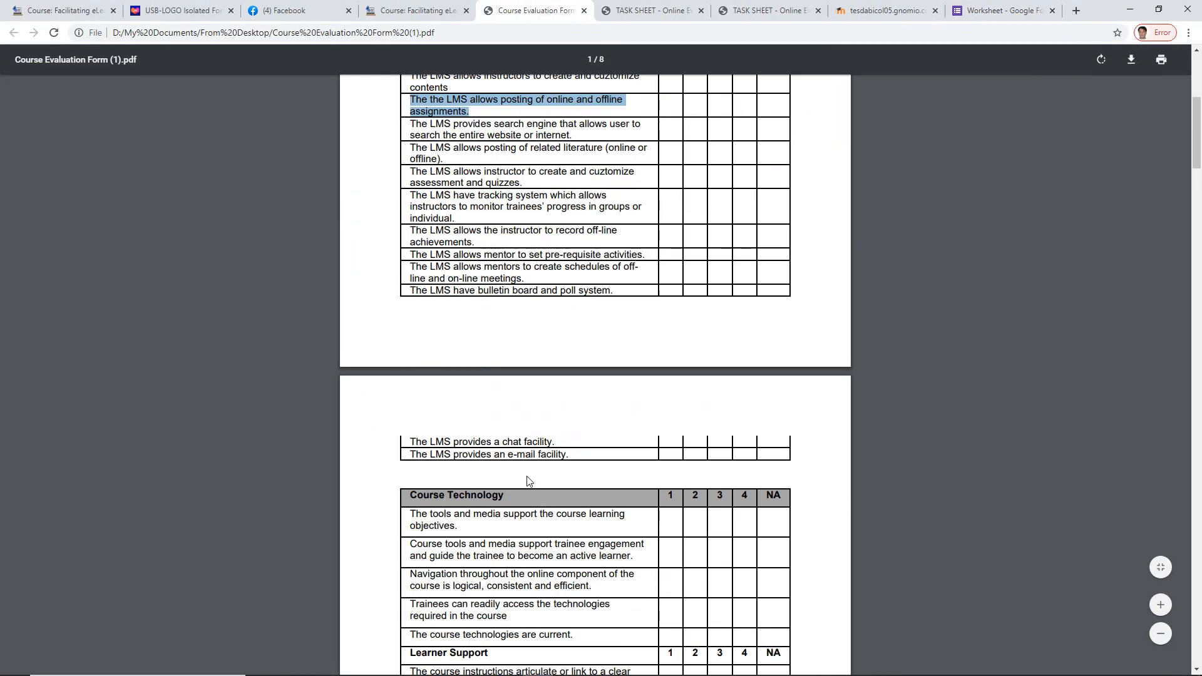
left_click_drag(478, 242, 407, 229)
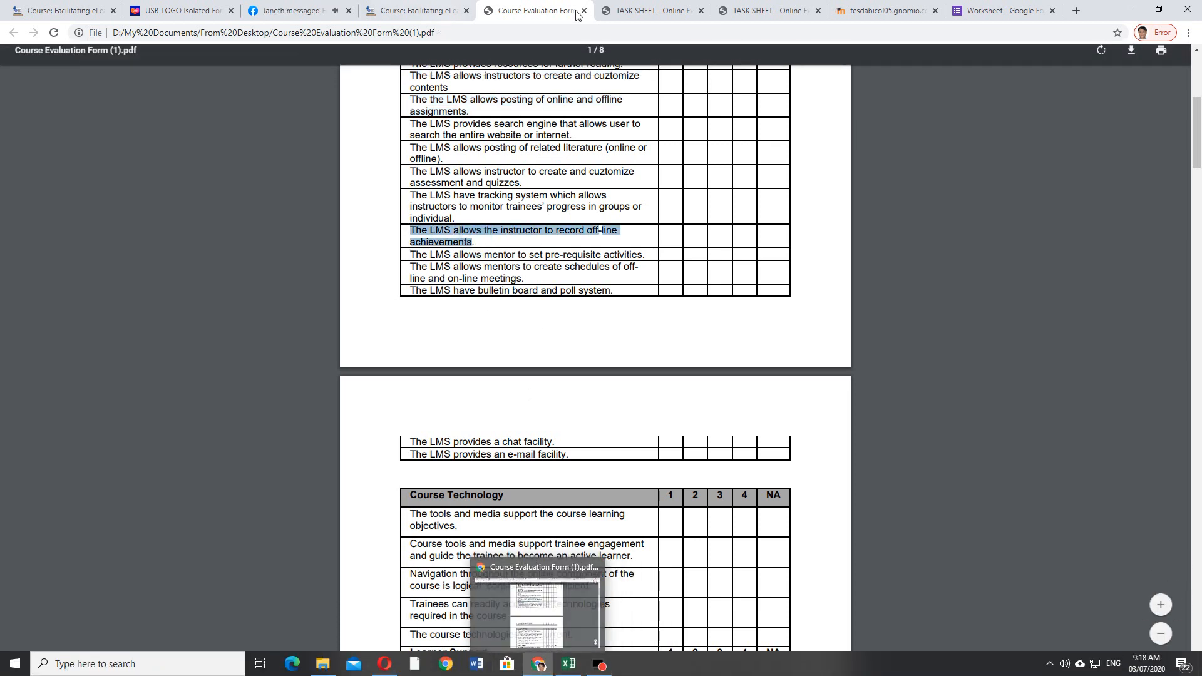
left_click(1002, 11)
type("The LMS allows the instructor to record off-lineachievements")
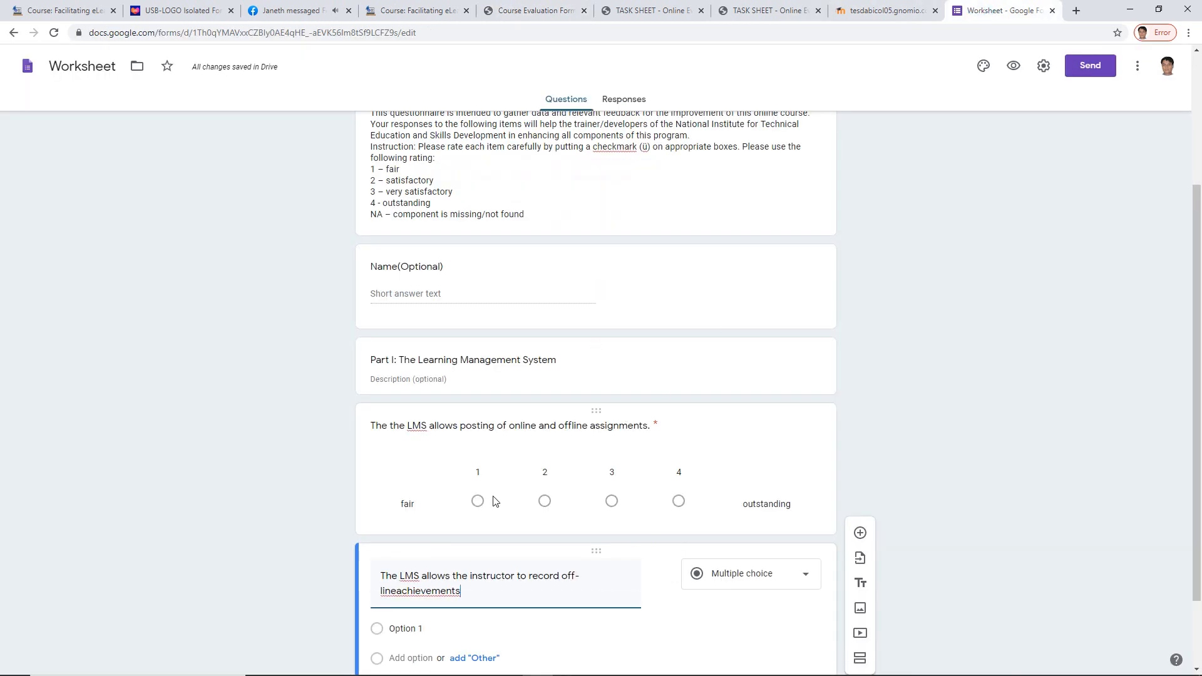
- Change the off-line achievements question to a linear scale running from 1 to 4
left_click(744, 572)
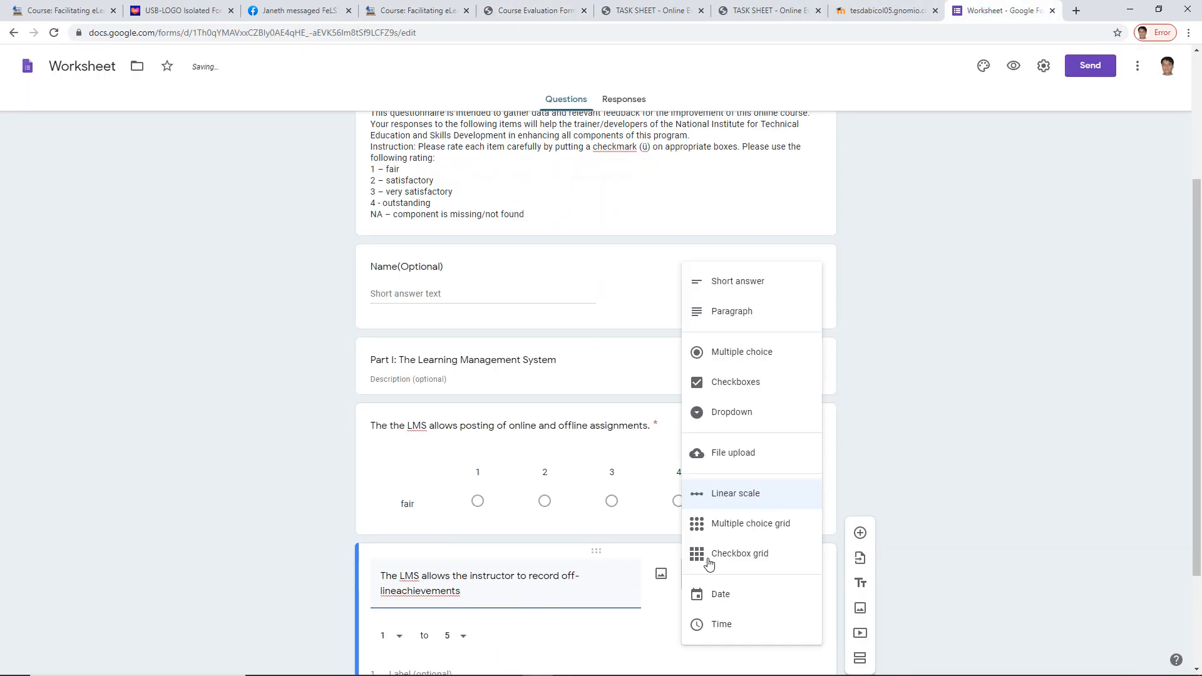
left_click(543, 534)
left_click(452, 510)
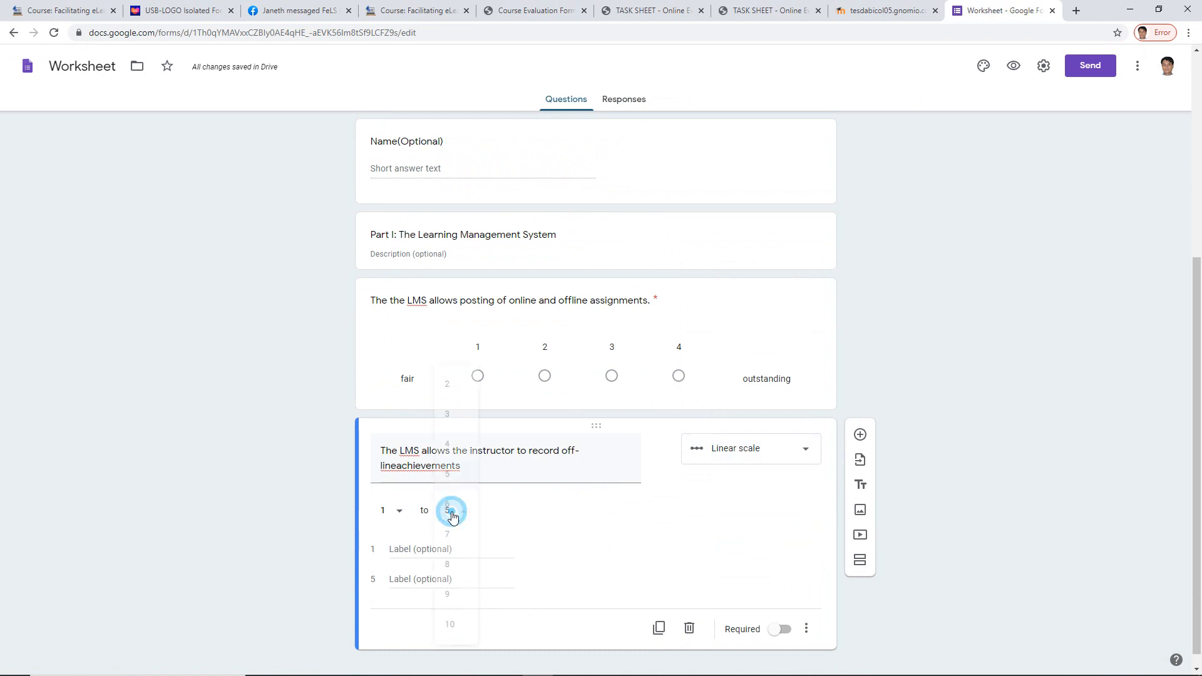
left_click(455, 444)
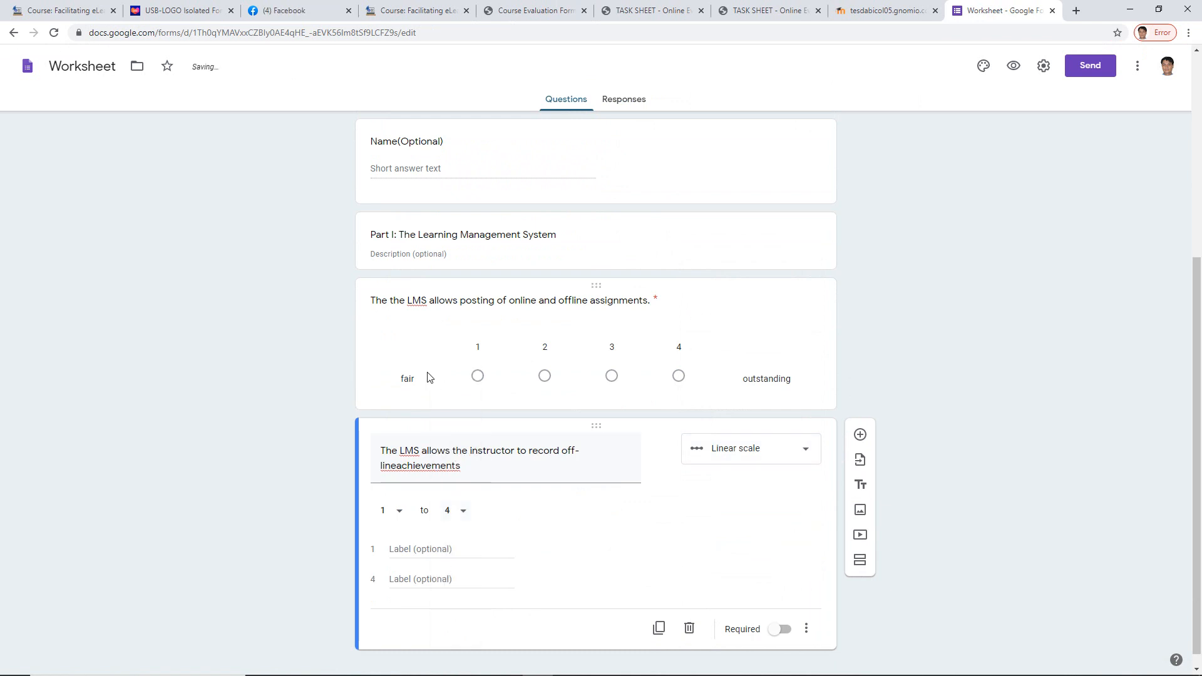
- Label the off-line achievements scale "Fair" at 1 and "Outstanding" at 4, and make the question required
left_click(413, 549)
type("Fair")
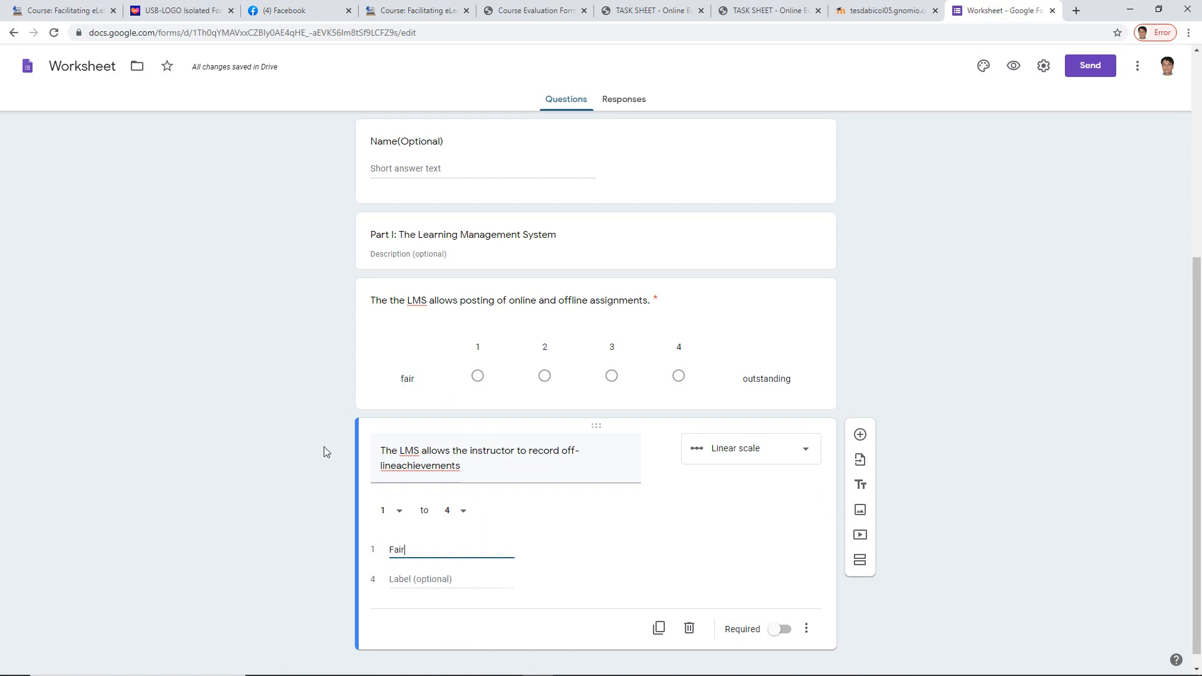
left_click(406, 581)
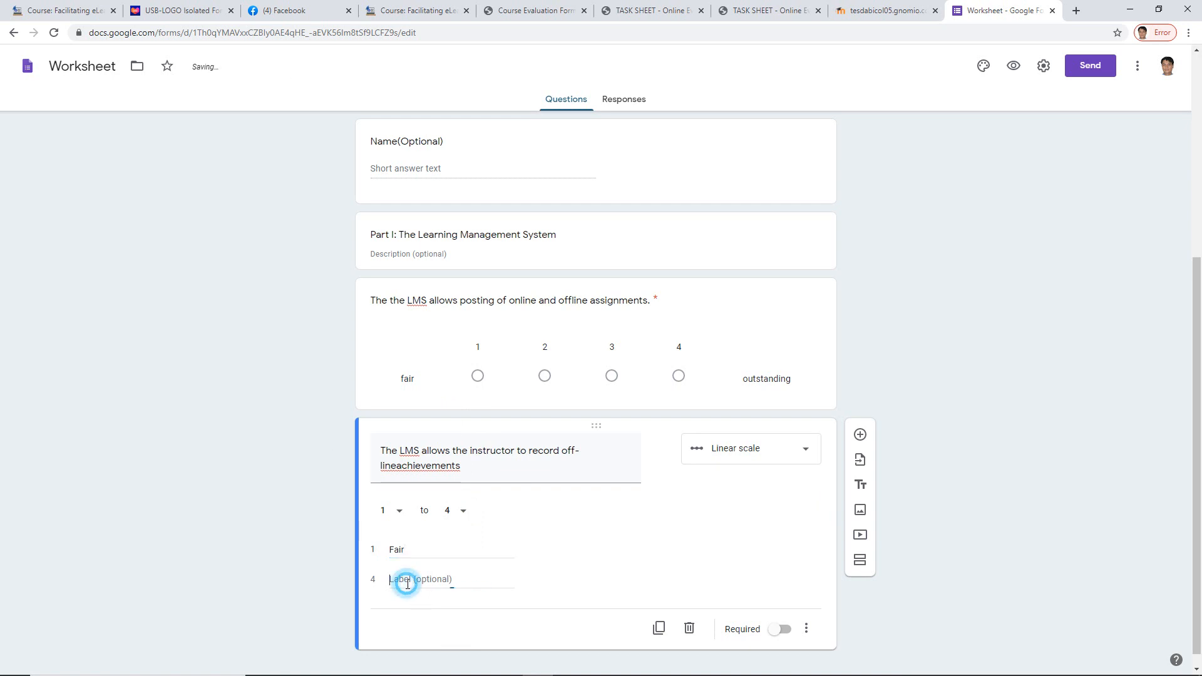
type("Ou")
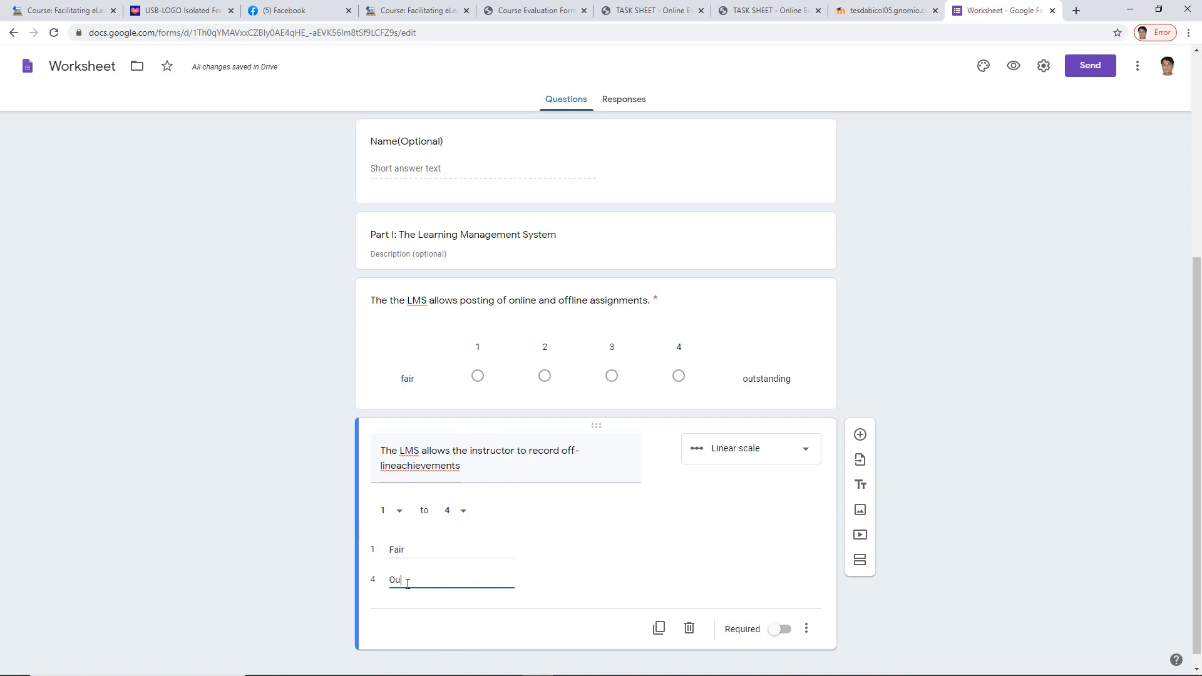
type("t ")
type("tanding")
left_click(781, 630)
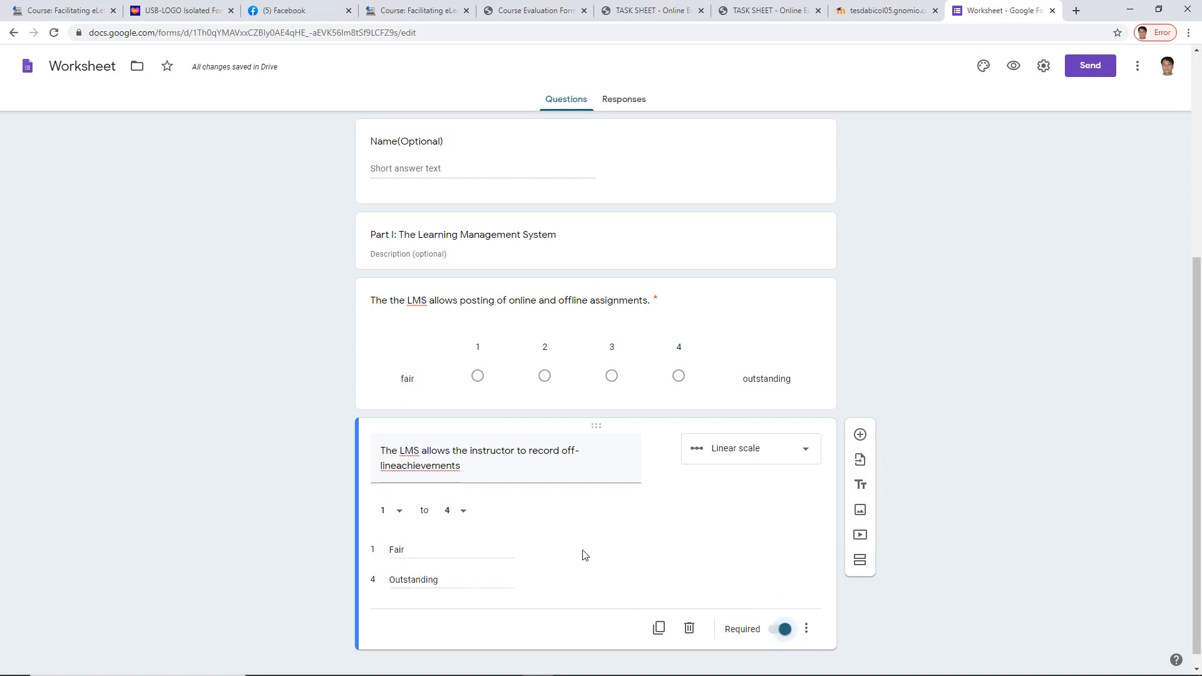
- Add a title block below the off-line achievements question, named "Course Technology" with the heading copied from the Course Evaluation Form PDF
left_click(860, 486)
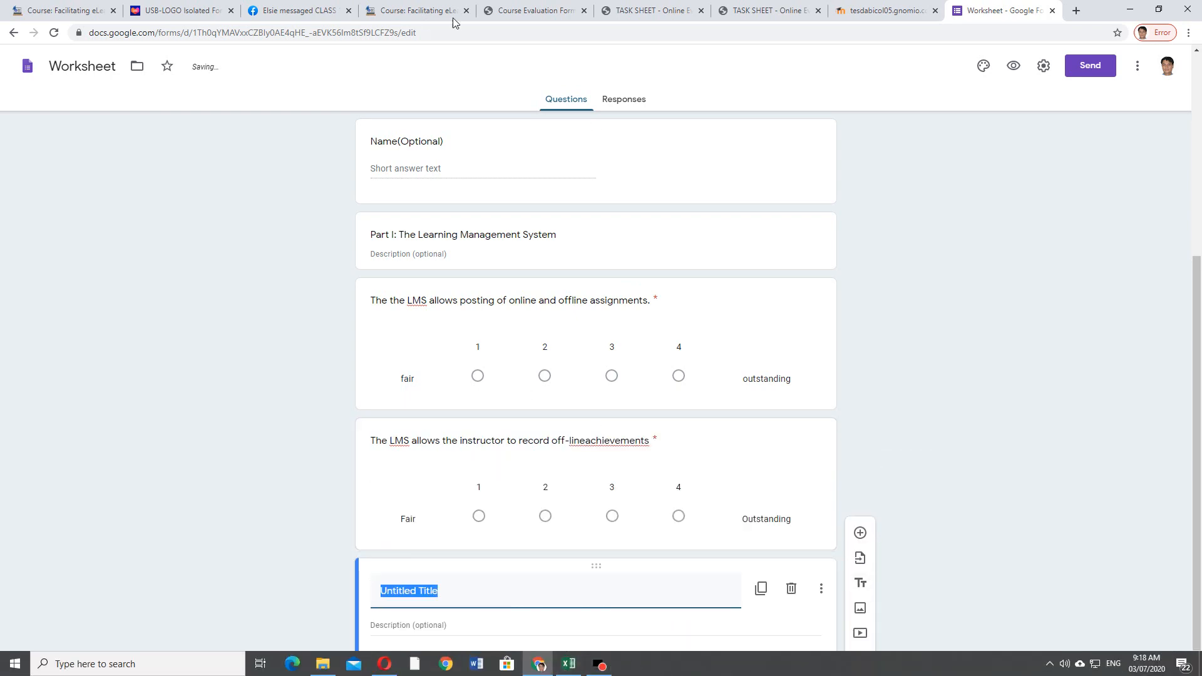
left_click(520, 10)
scroll(504, 323, "down", 5)
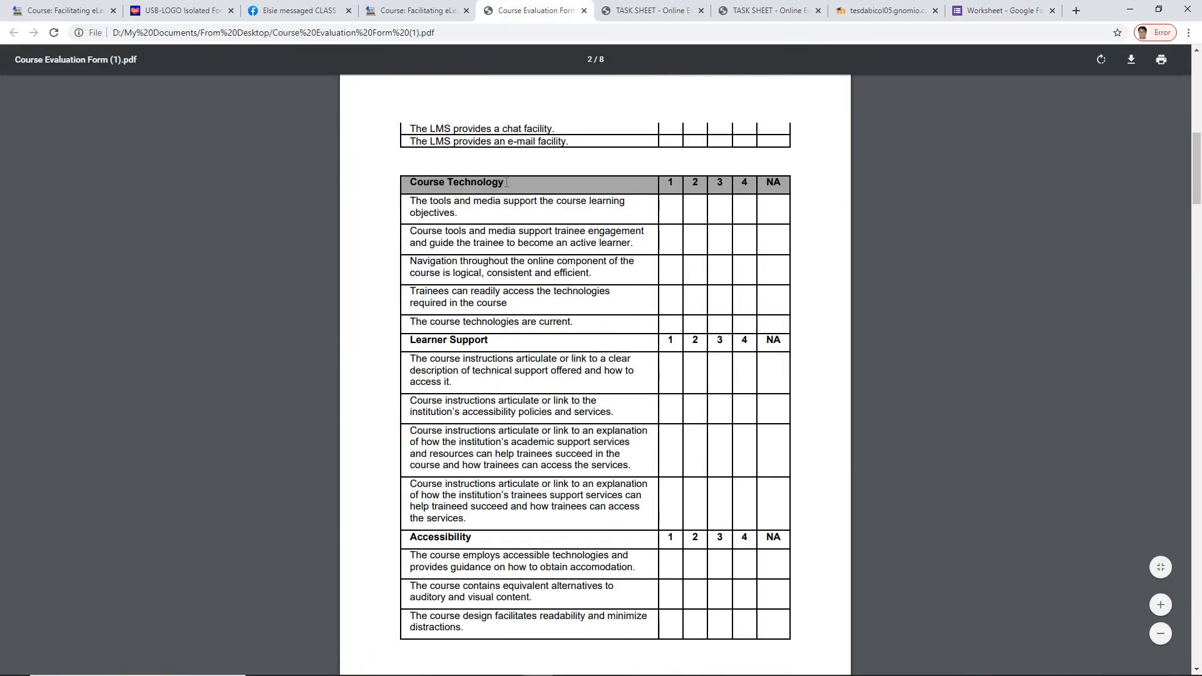
left_click_drag(506, 182, 412, 173)
key("ctrl+c")
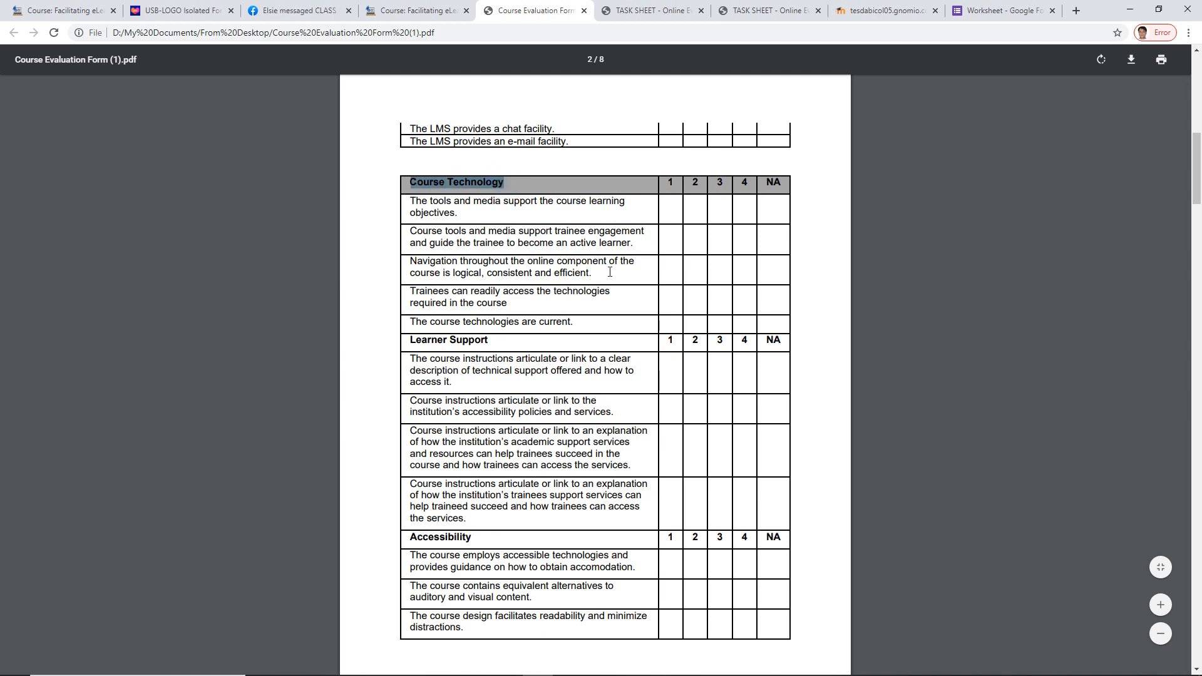
left_click(983, 12)
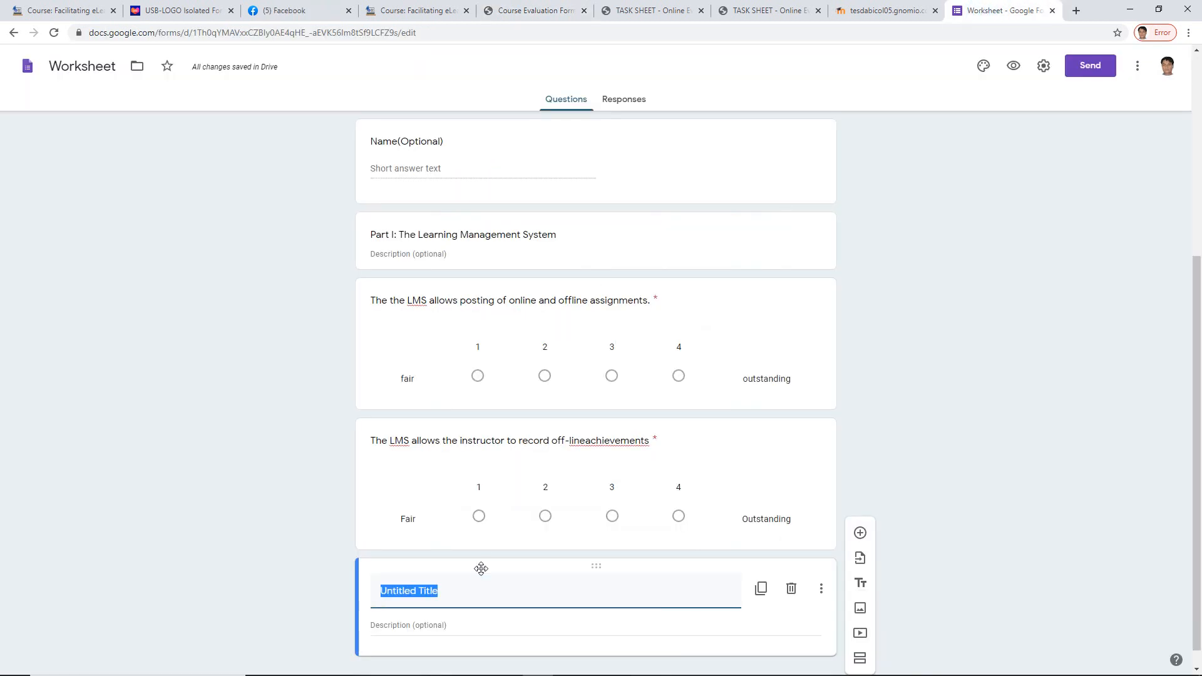
key("ctrl+v")
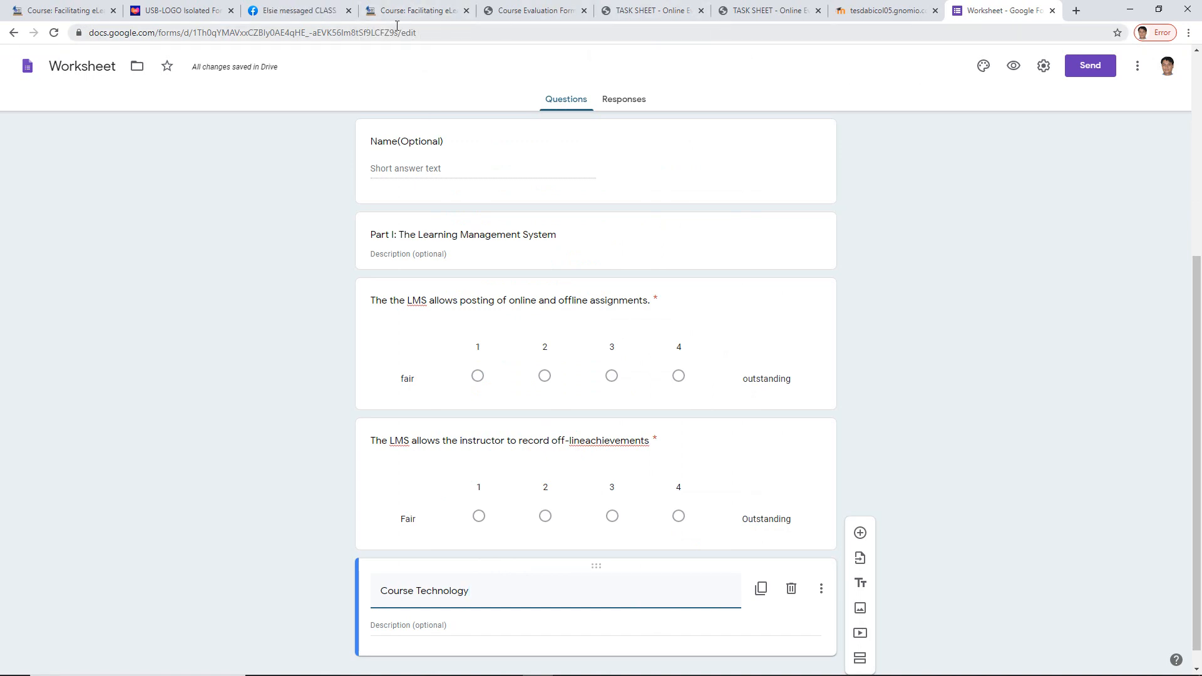
- Under Course Technology, add the evaluation form's question "Course tools and media support trainee engagement and guide the trainee to become an active learner."
left_click(531, 12)
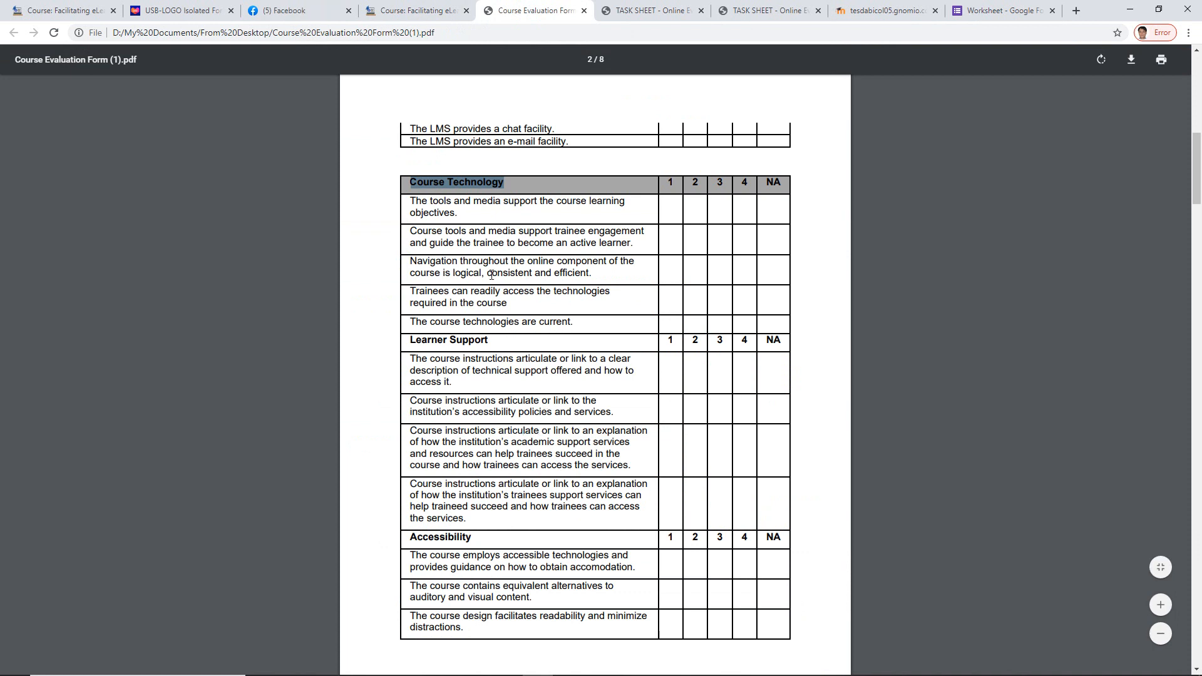
left_click_drag(632, 247, 412, 235)
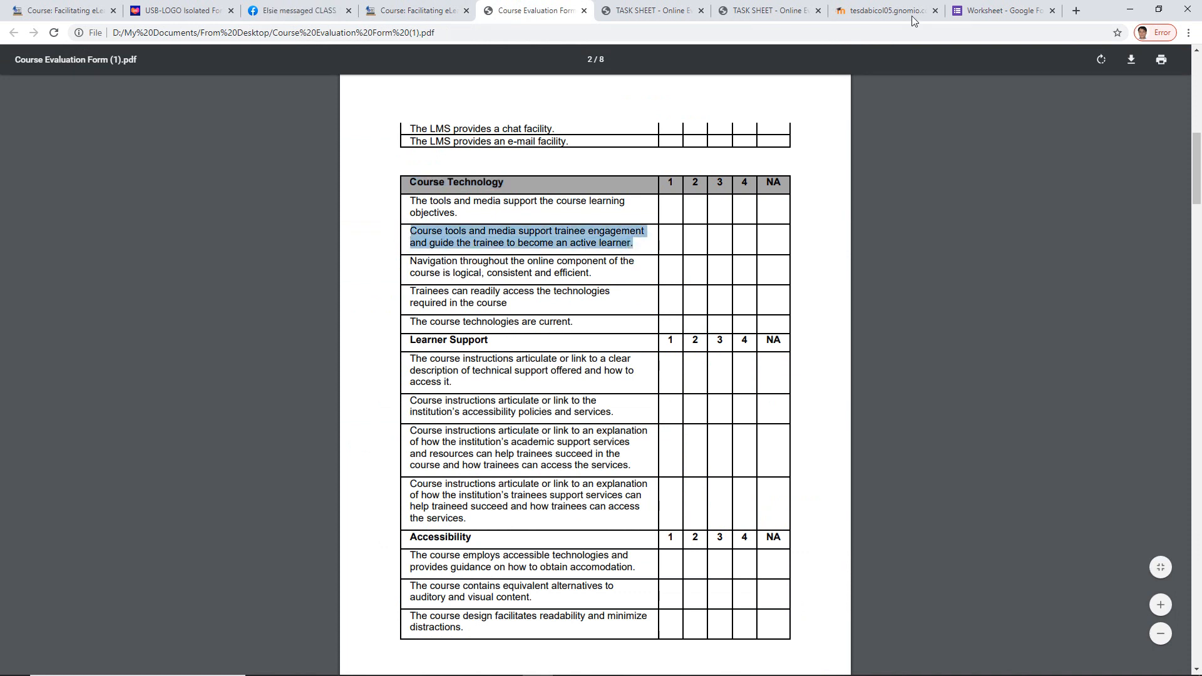
left_click(999, 11)
scroll(800, 545, "down", 1)
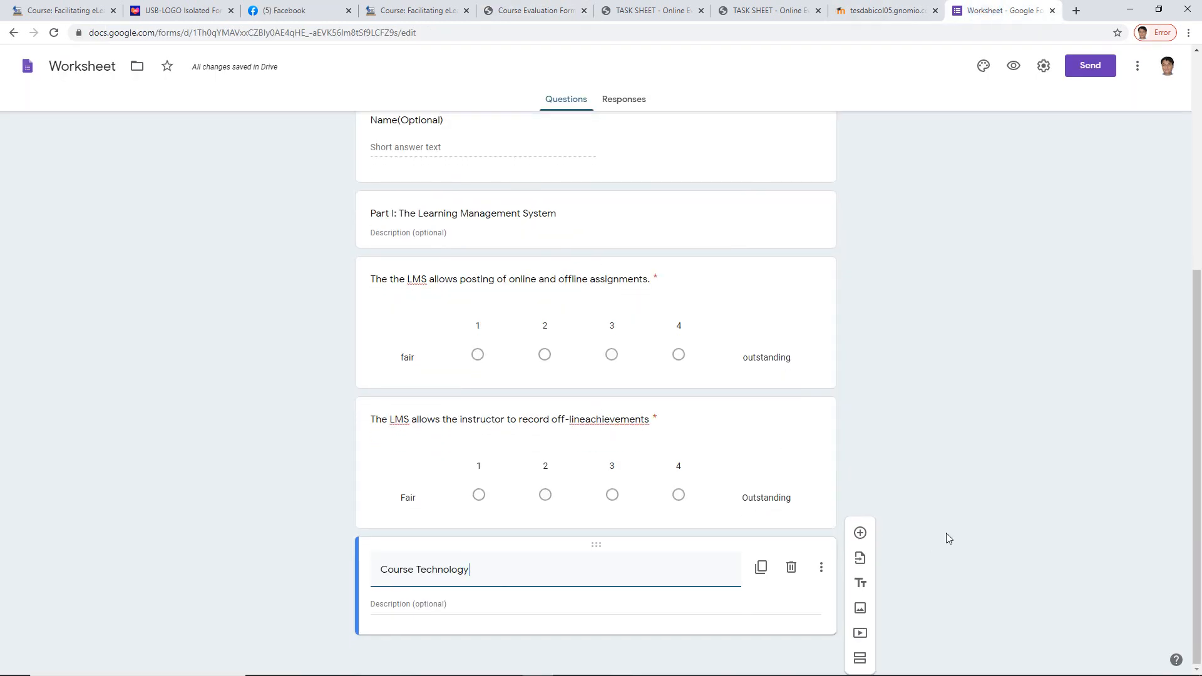
left_click(861, 536)
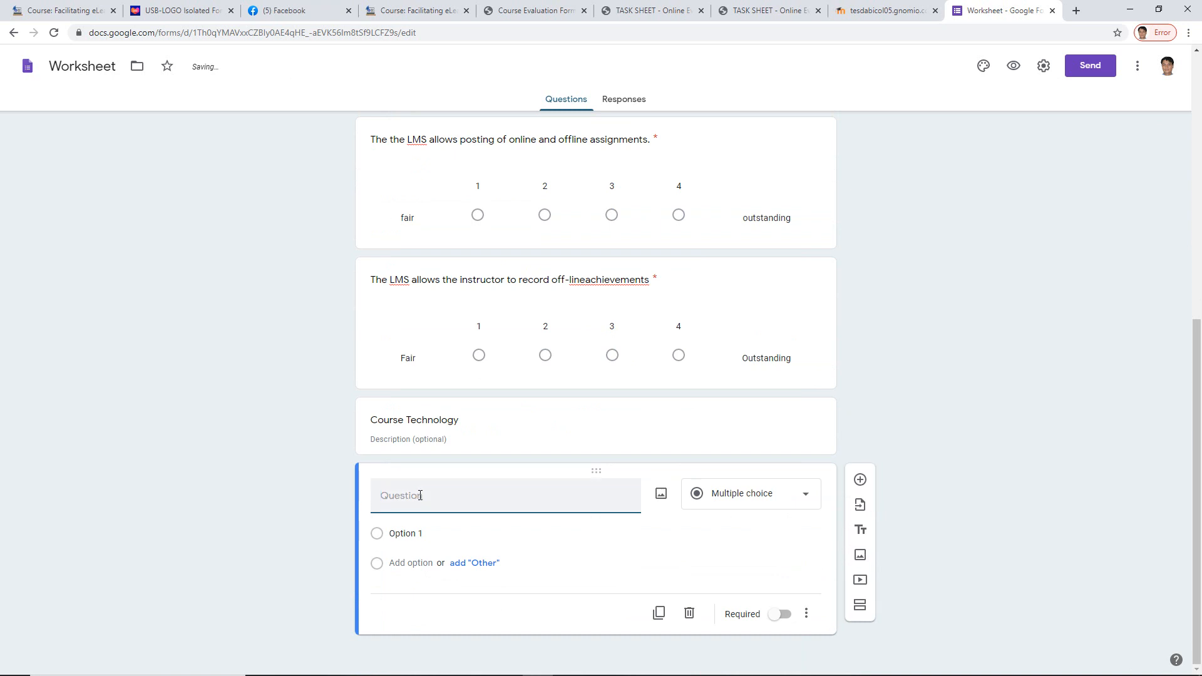
type("Course tools and media support trainee engagementand guide the trainee to become an active learner.")
left_click(437, 513)
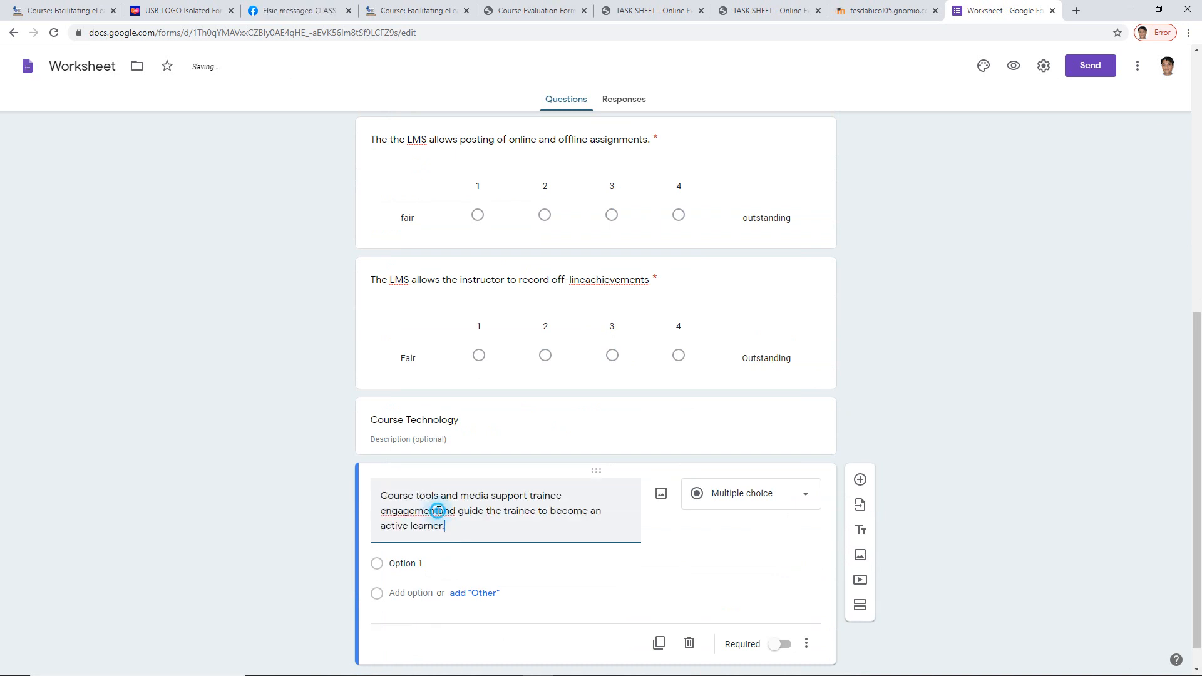
- Change the course tools and media question to a linear scale running from 1 to 4
left_click(754, 502)
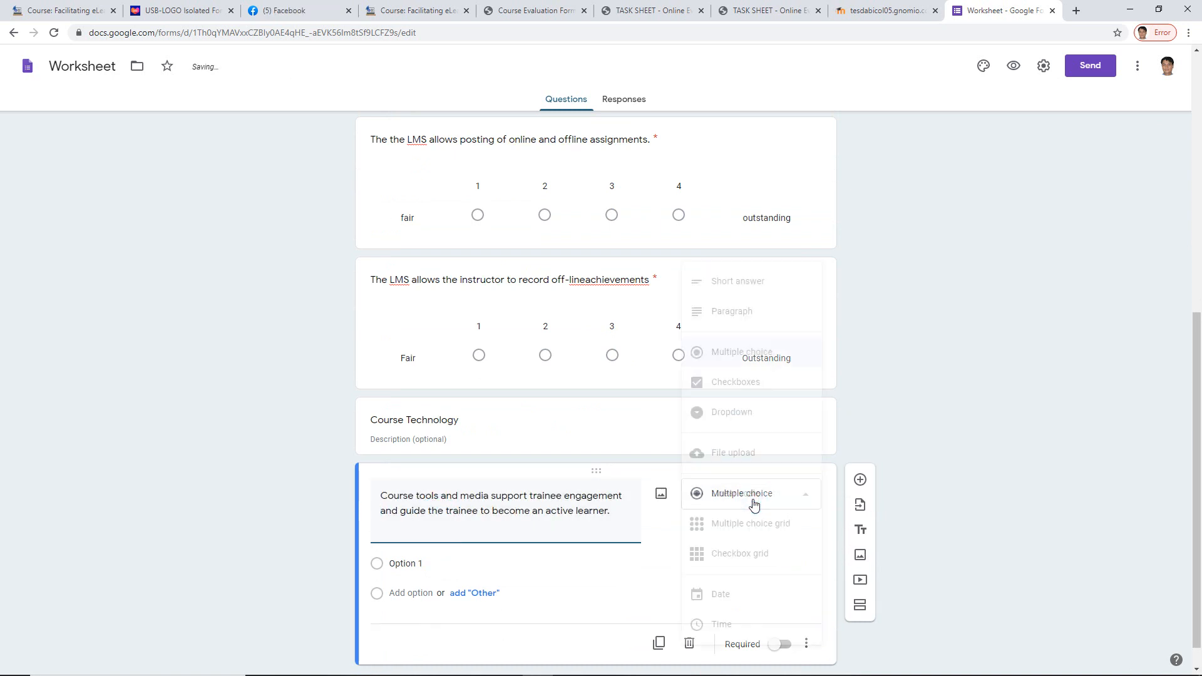
left_click(739, 496)
left_click(447, 573)
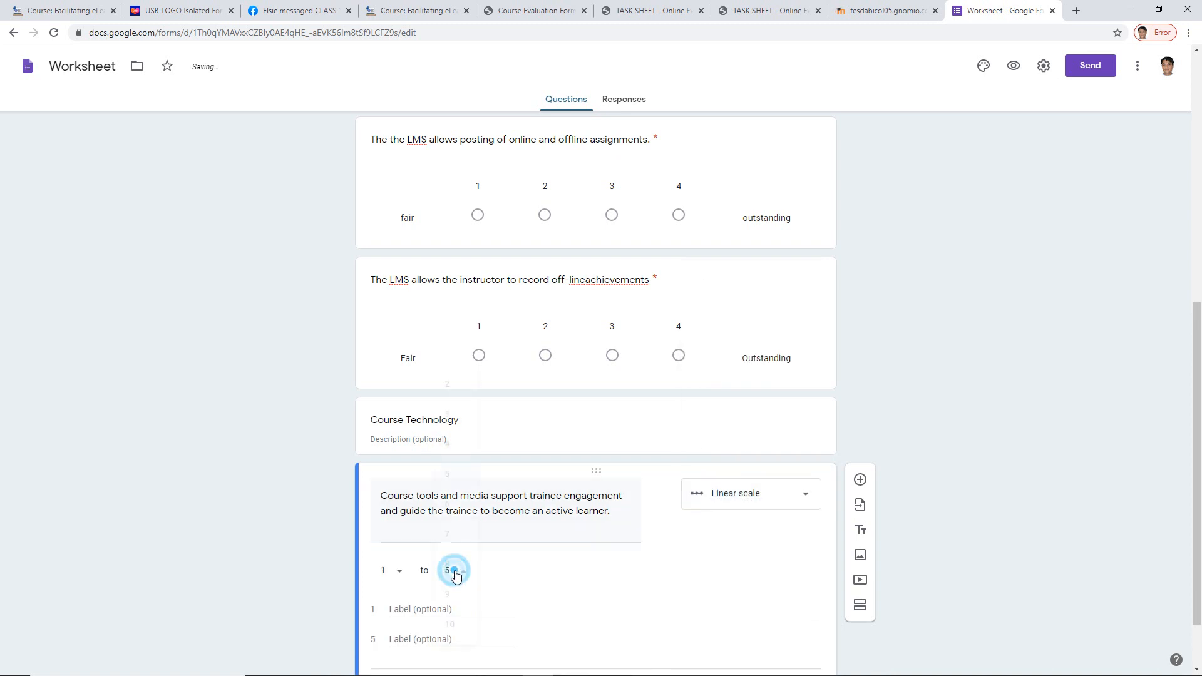
left_click(453, 445)
- Label the course tools and media scale "Fair" at 1 and "Outstading" at 4, and make the question required
left_click(412, 611)
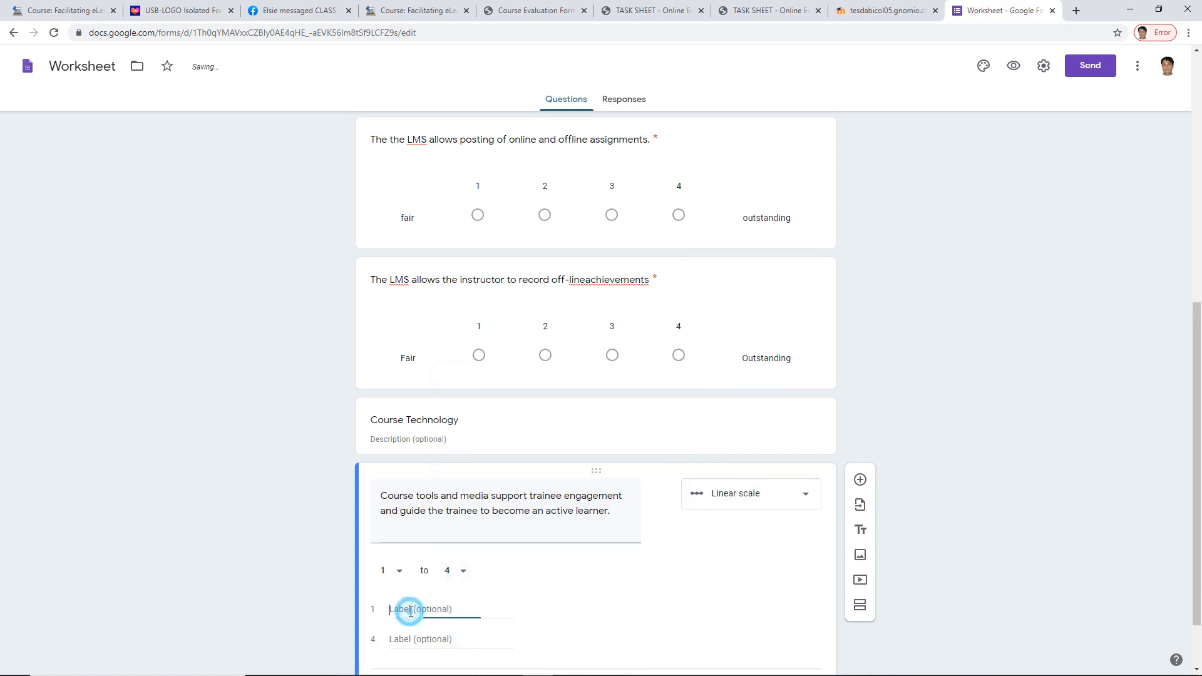
type("Fair")
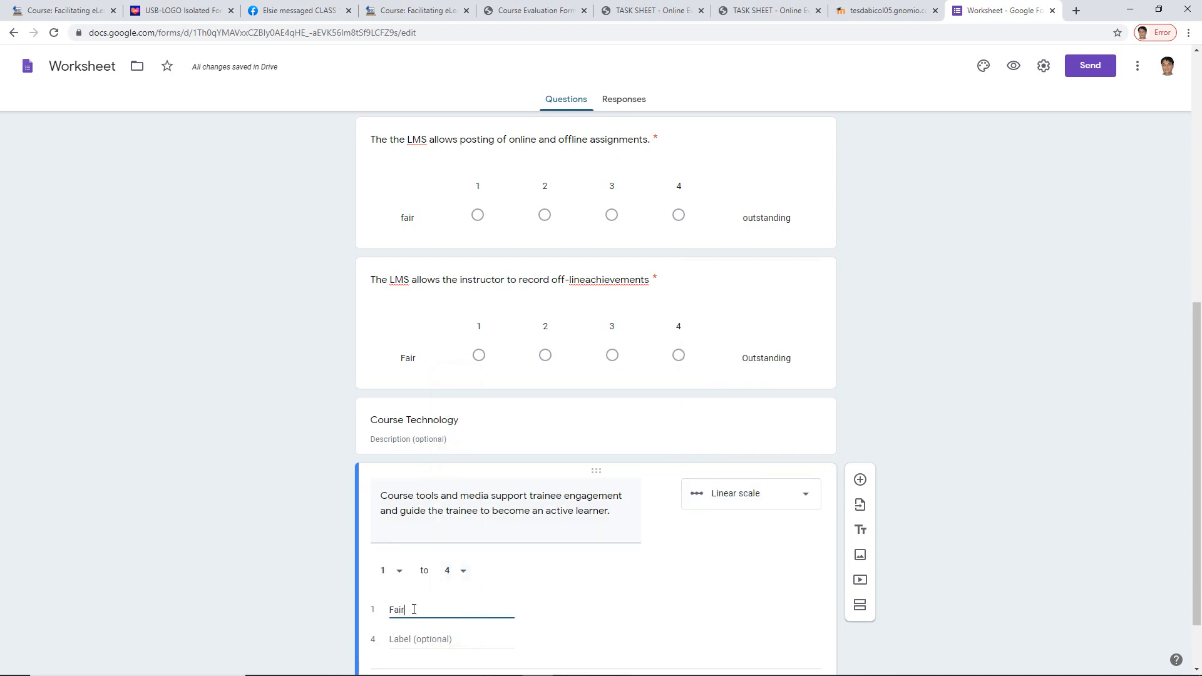
left_click(395, 640)
type("O")
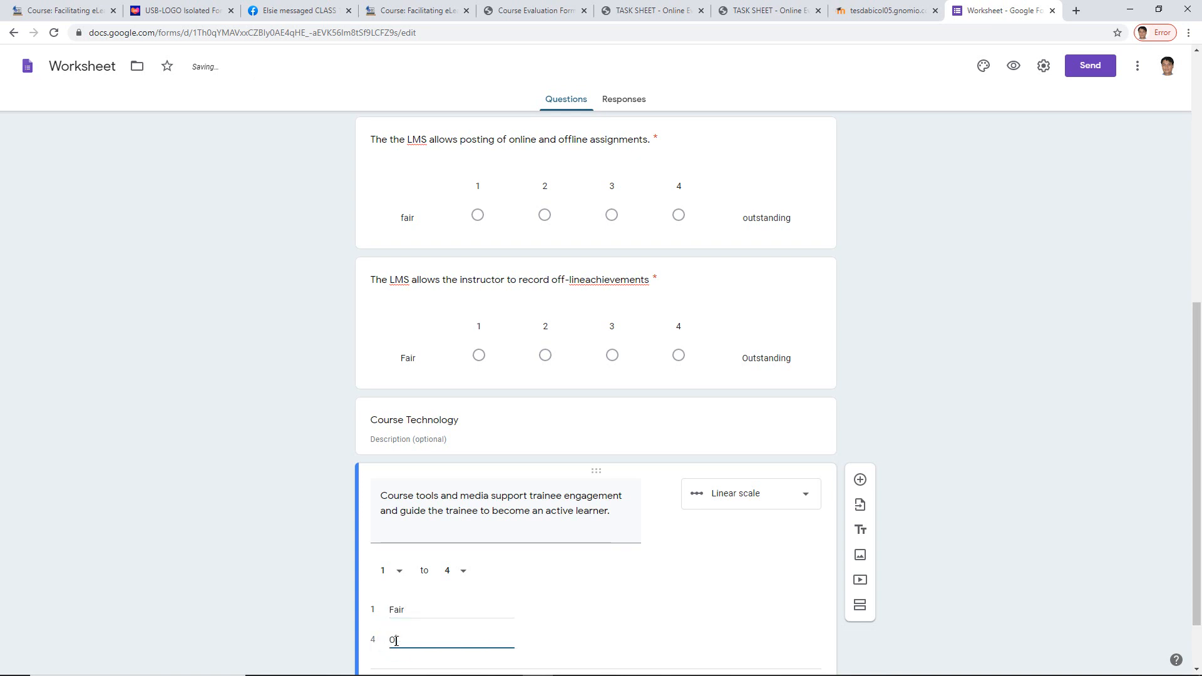
type("utstading")
scroll(594, 549, "down", 2)
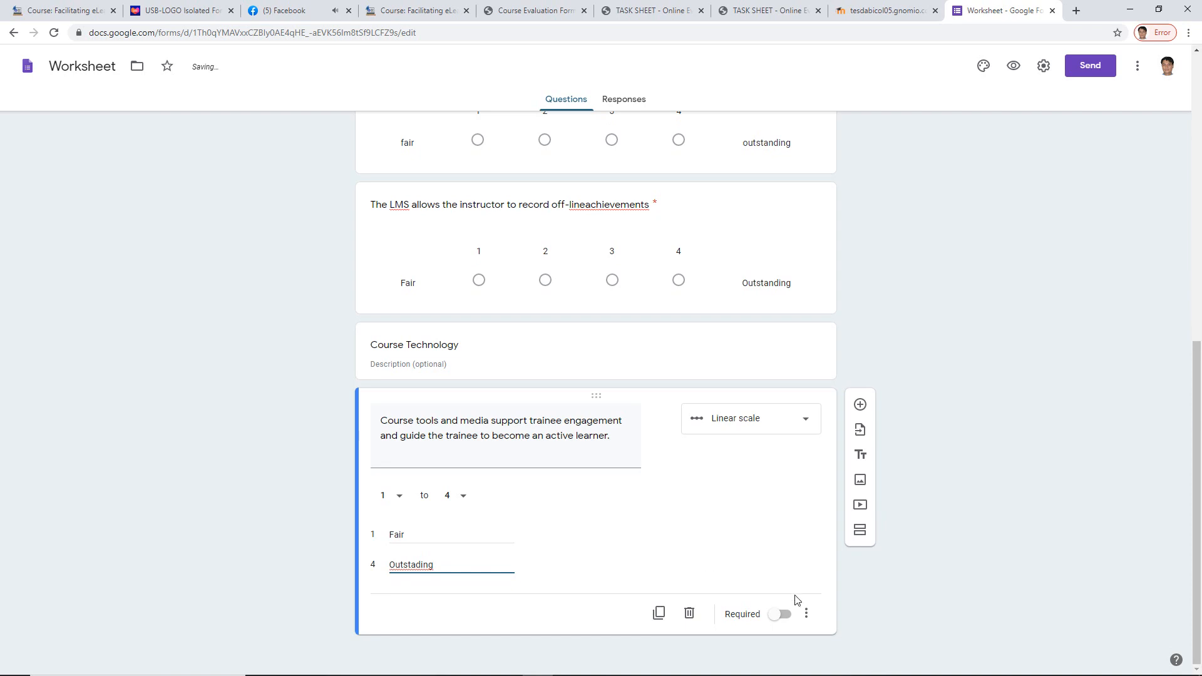
left_click(783, 612)
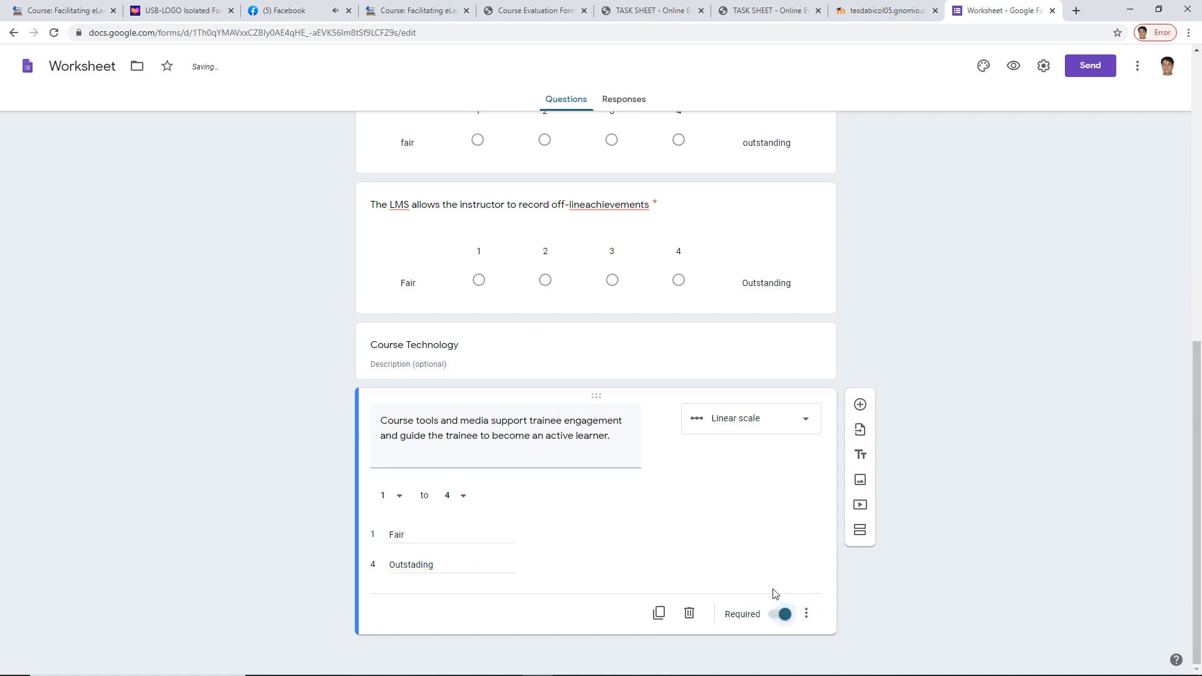
- Check the task sheet's procedure for preparing an online evaluation tool, and review the survey's description, sections and questions
left_click(533, 11)
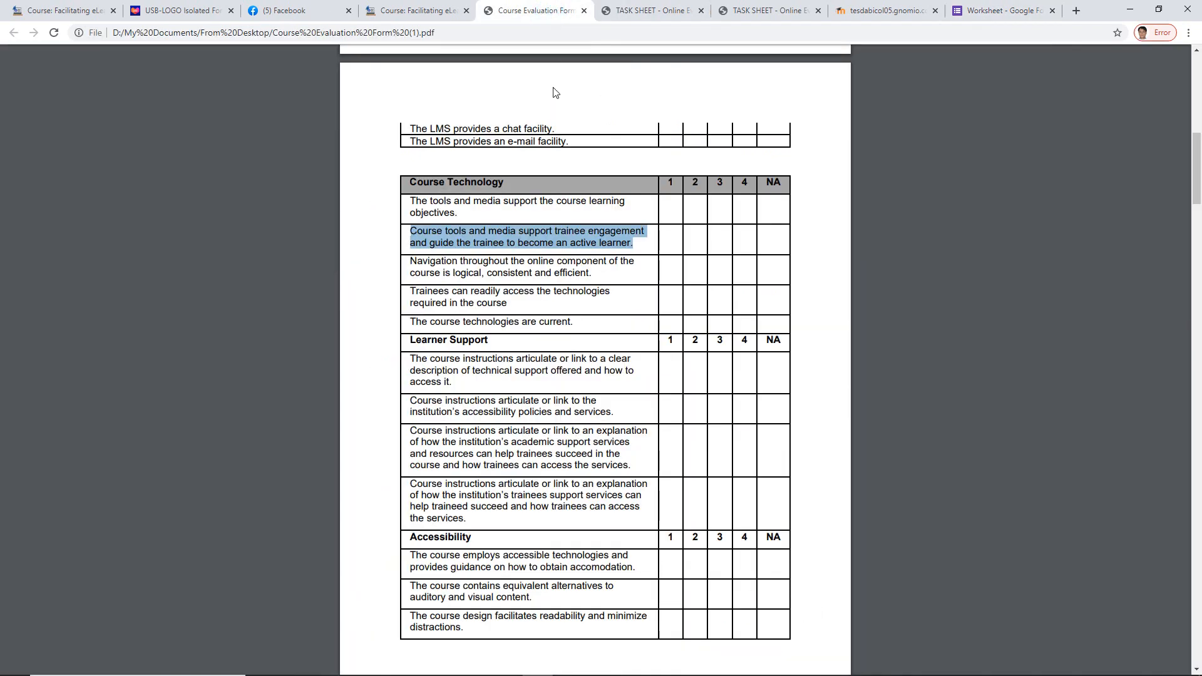
left_click(645, 11)
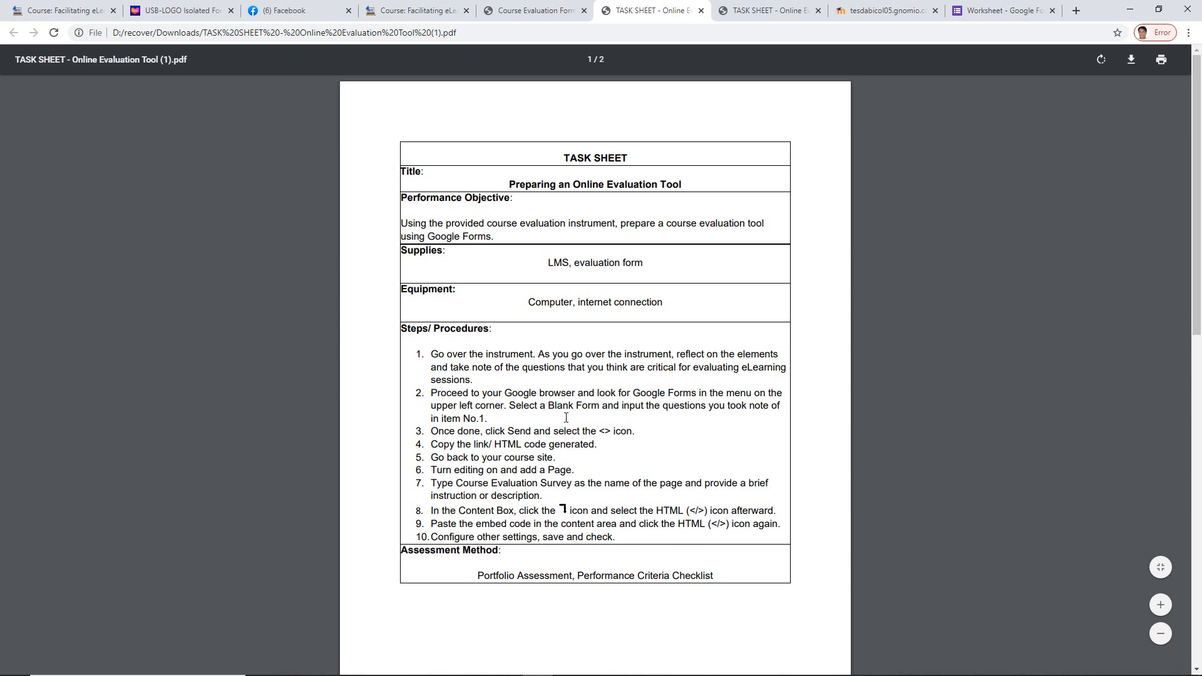
left_click(987, 14)
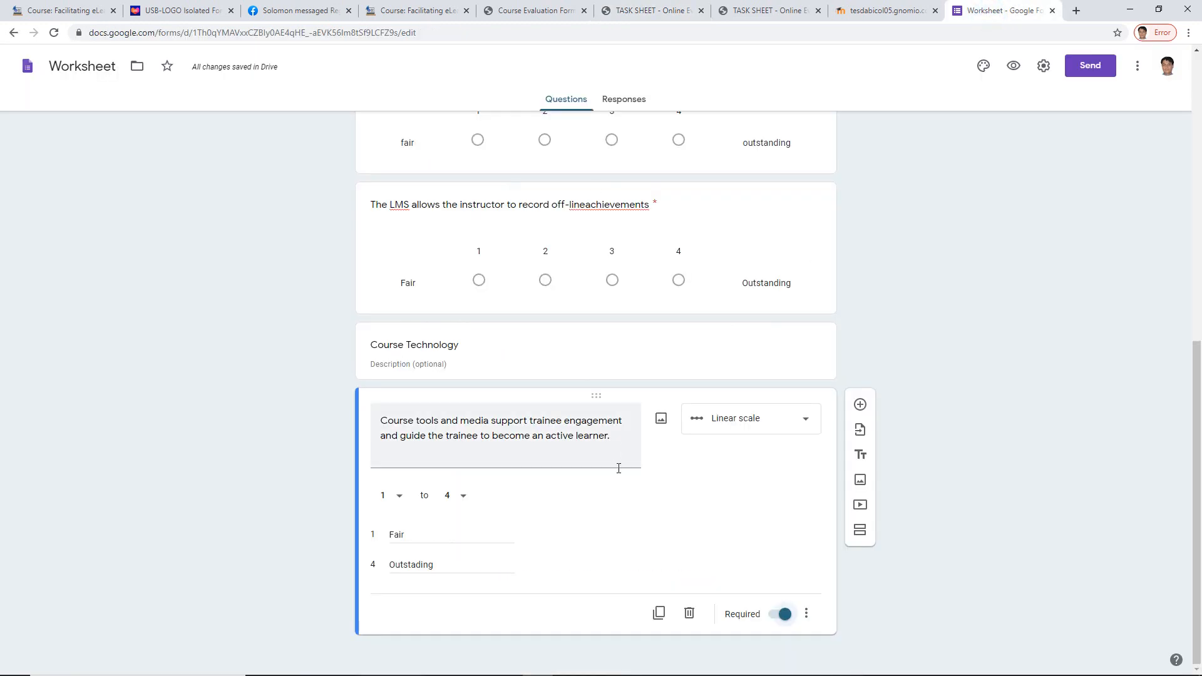
scroll(620, 473, "up", 5)
scroll(638, 486, "down", 5)
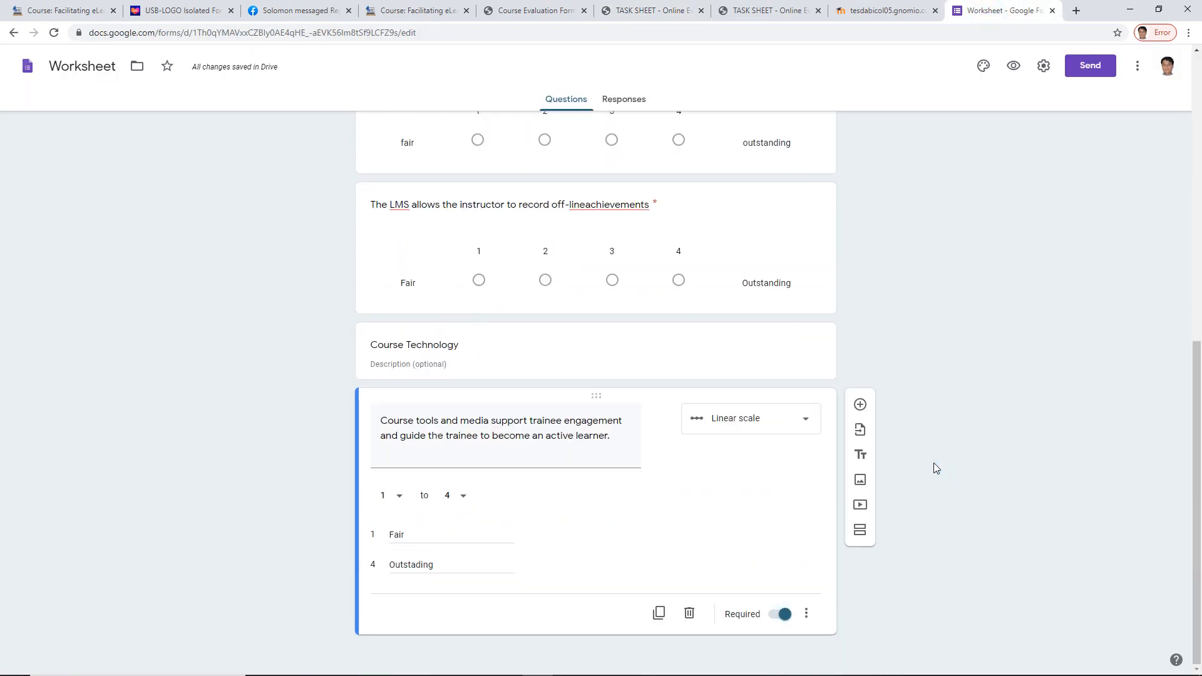
scroll(952, 467, "up", 7)
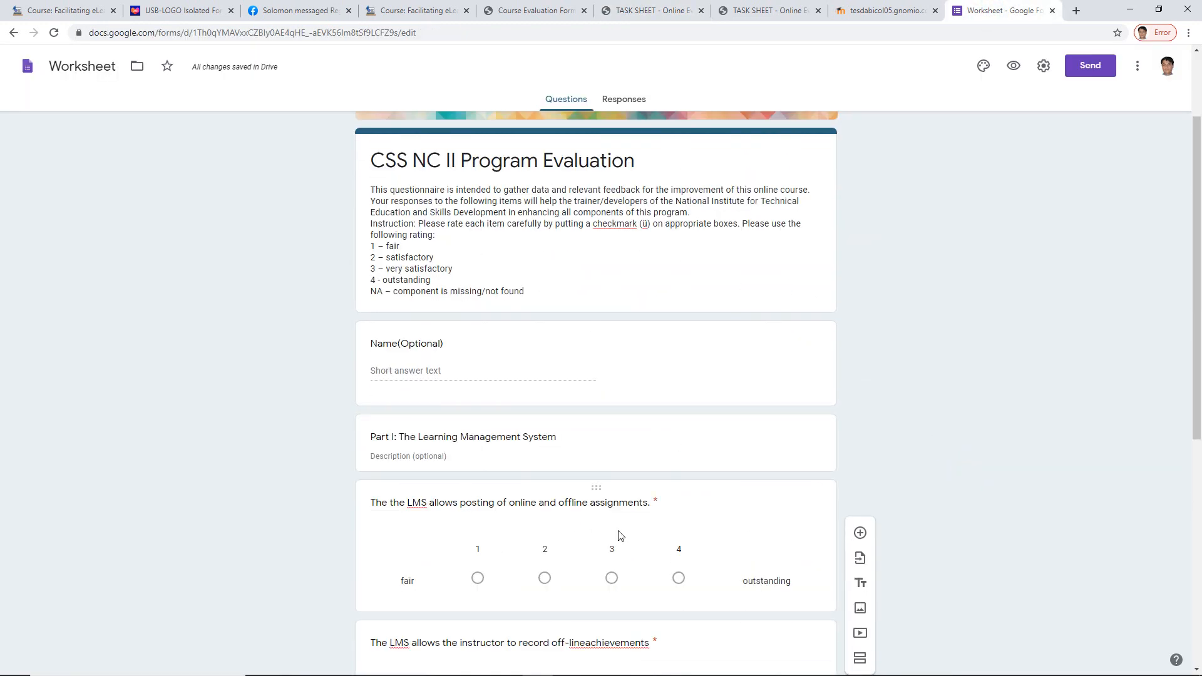
scroll(746, 532, "down", 3)
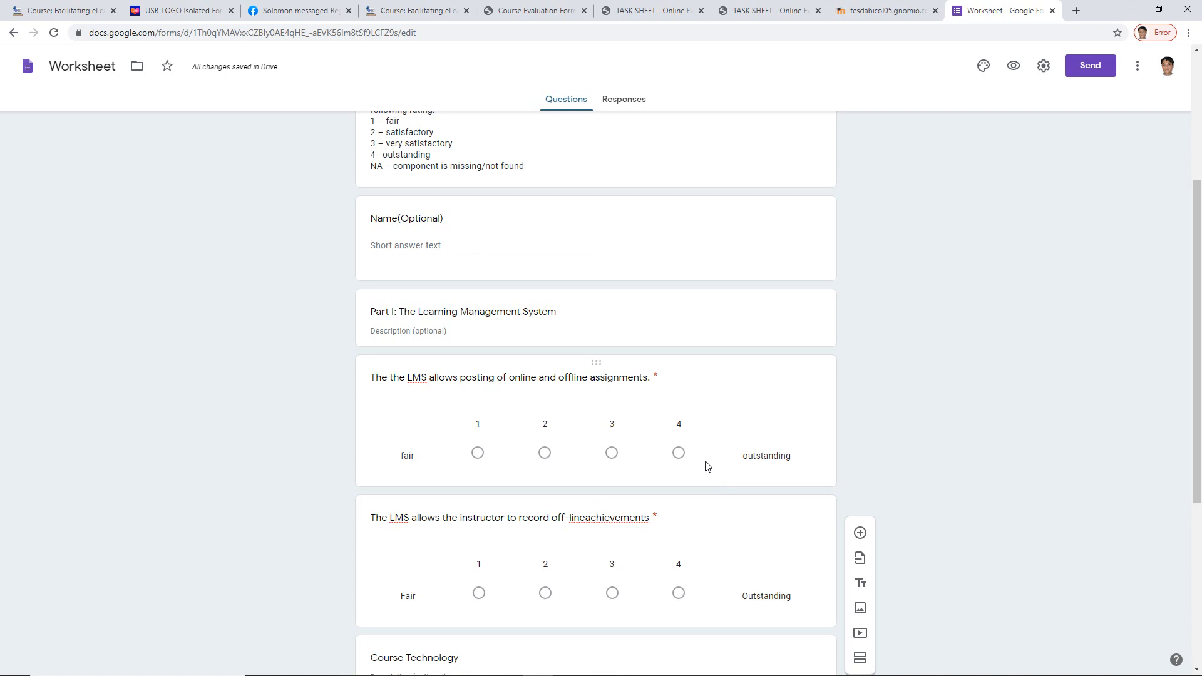
- Add a new section directly after the Name(Optional) question, before the Part I heading
scroll(706, 467, "up", 3)
scroll(701, 482, "down", 5)
scroll(724, 482, "up", 4)
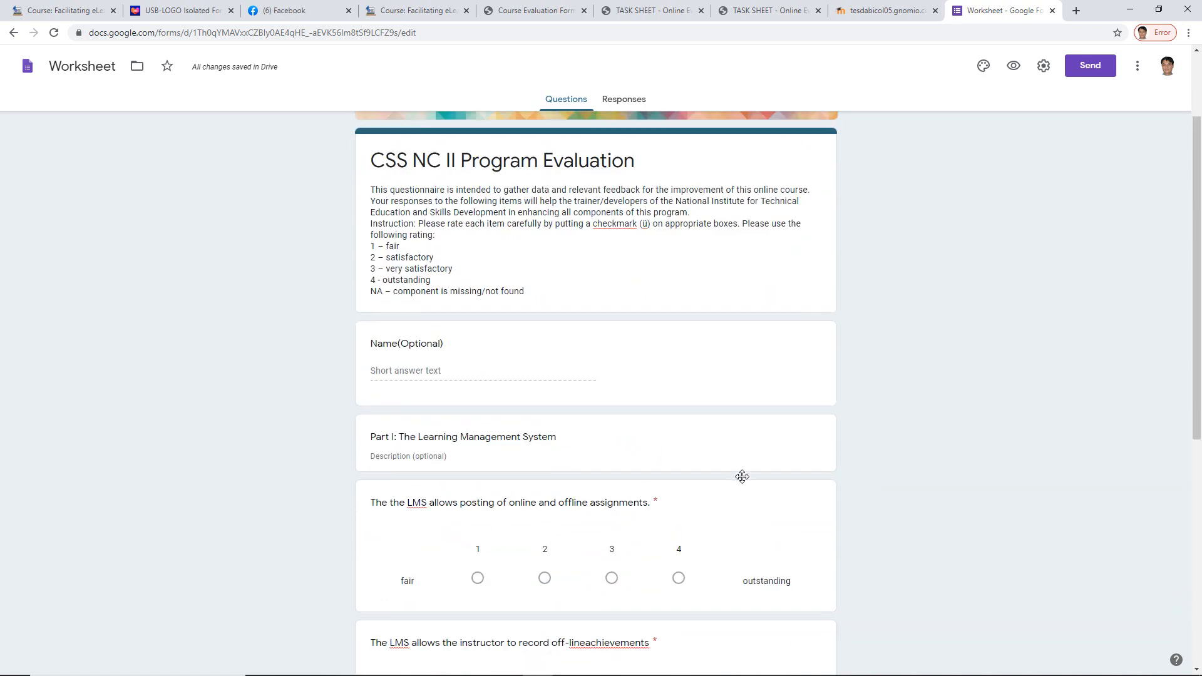
scroll(883, 501, "down", 3)
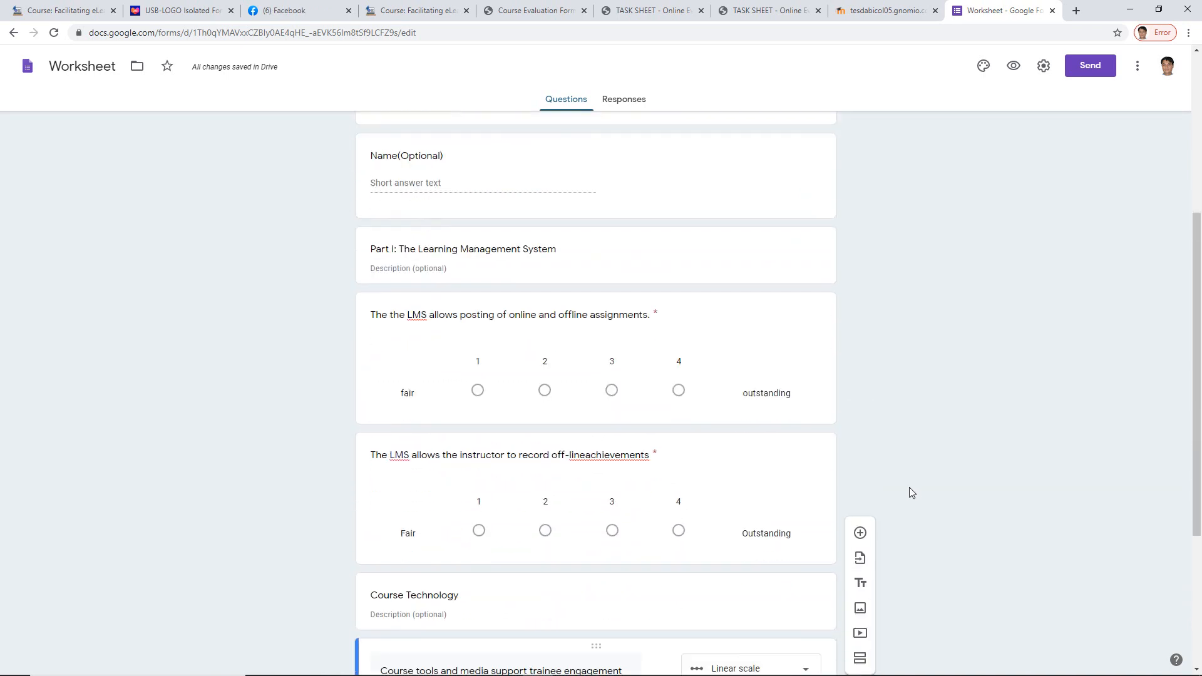
scroll(855, 401, "up", 5)
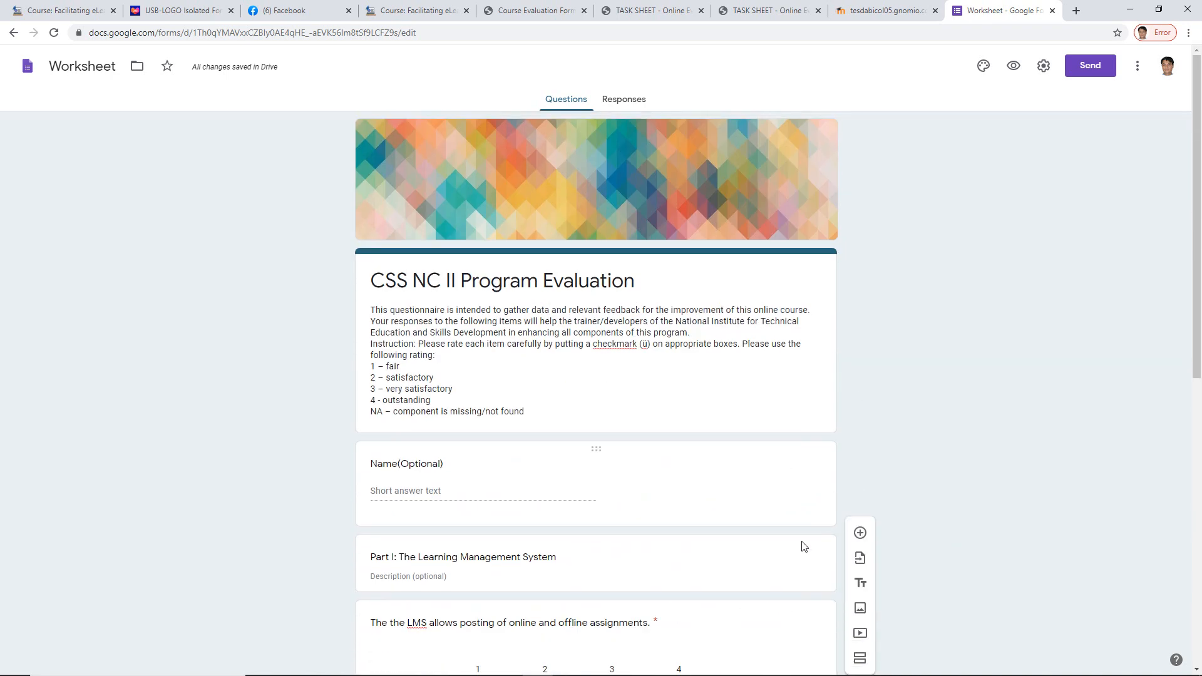
scroll(717, 551, "down", 1)
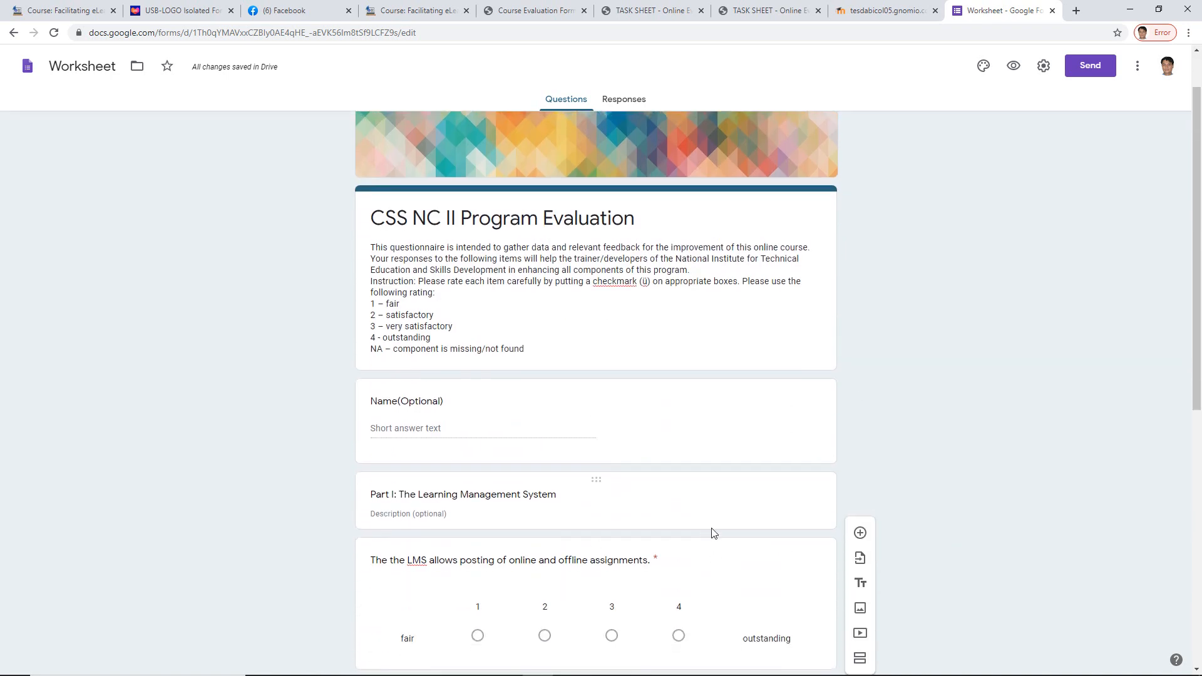
left_click(713, 454)
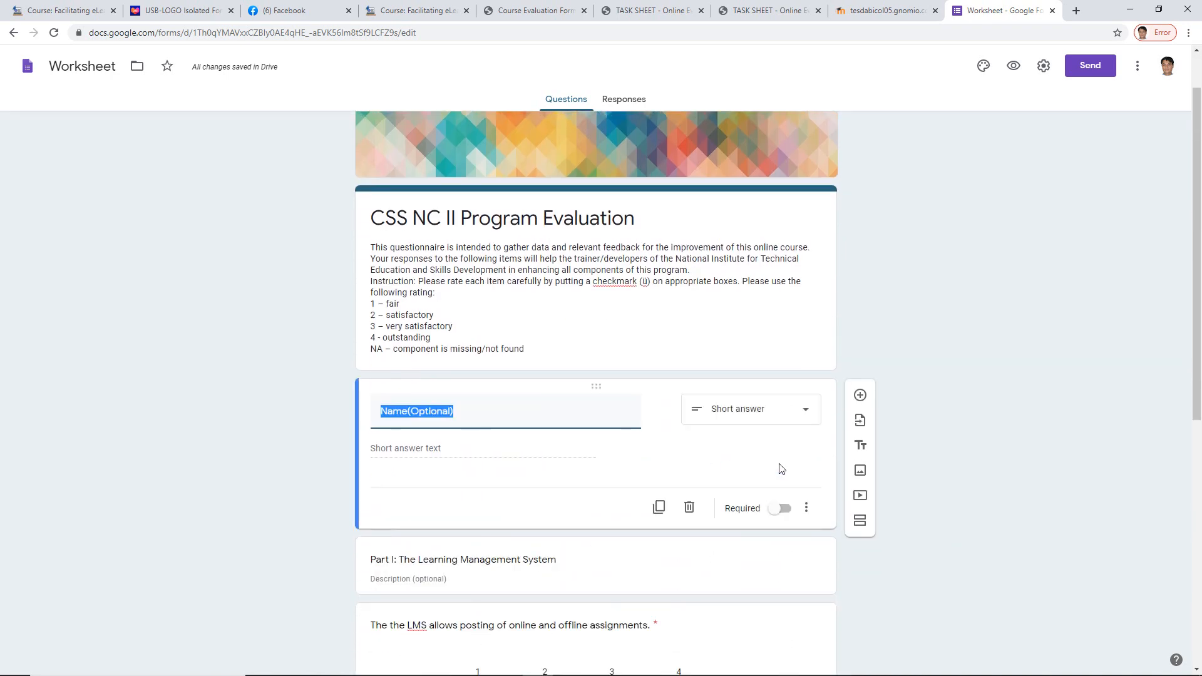
left_click(860, 522)
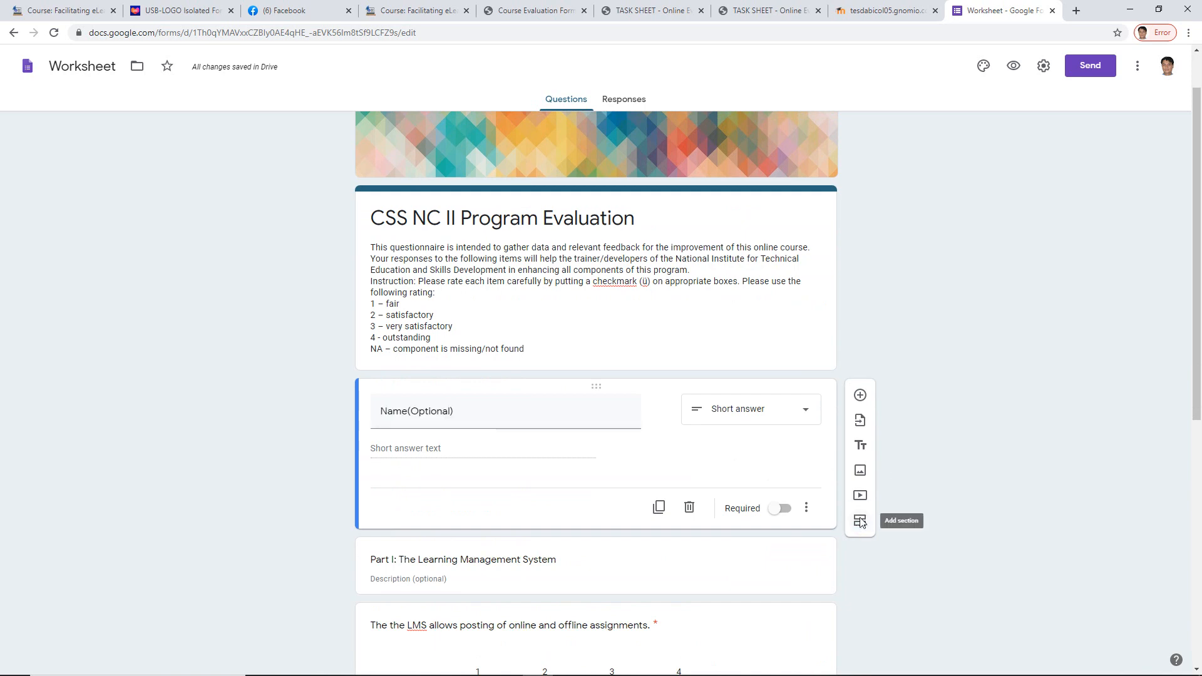
left_click(860, 521)
scroll(585, 451, "down", 5)
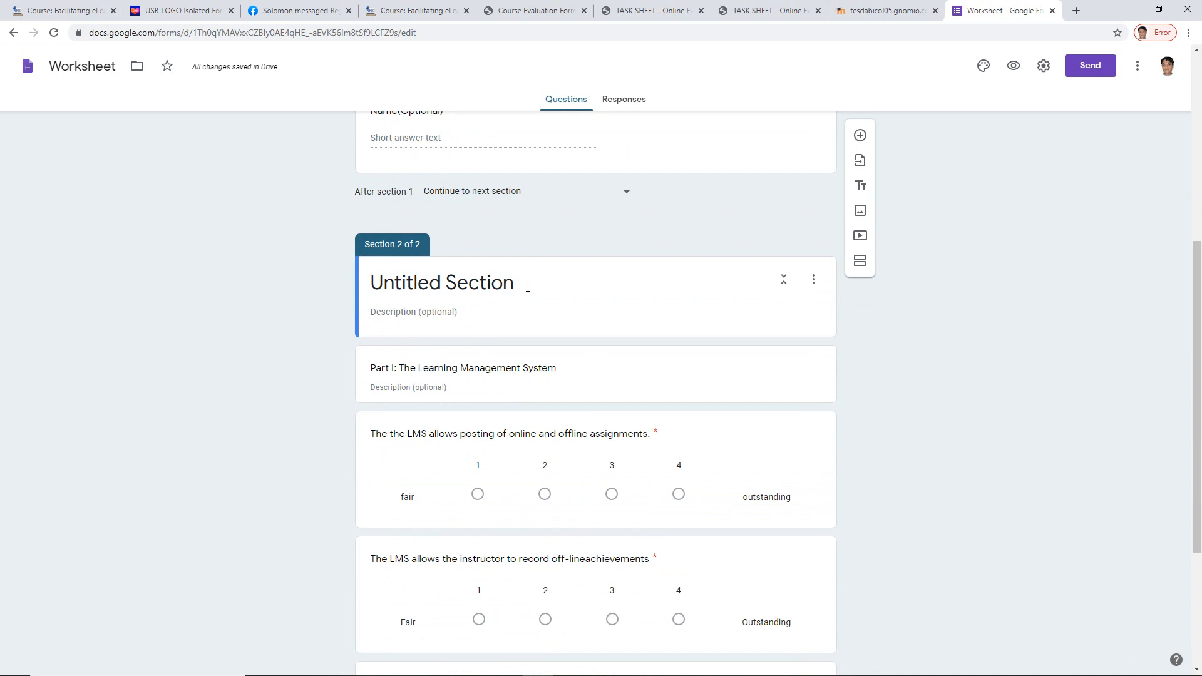
- Title the new section "Part I: The Learning Management System" by reusing the heading text below it, and delete that duplicate heading
left_click(528, 287)
left_click(533, 375)
key("ctrl+c")
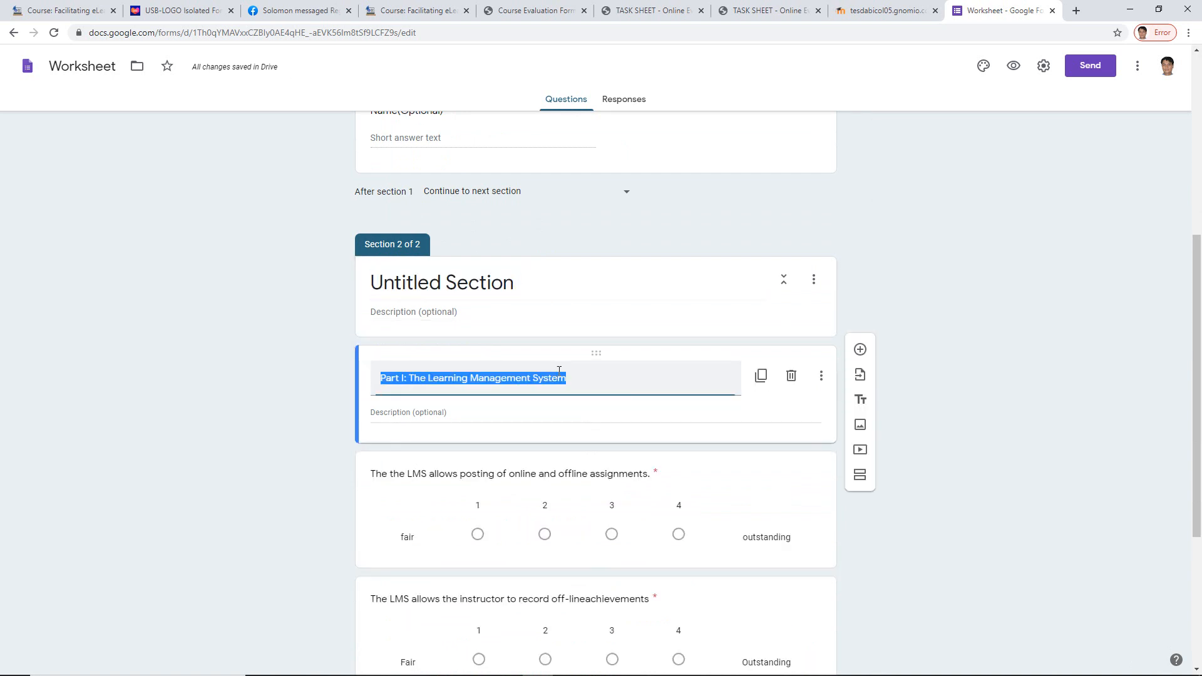
left_click(429, 277)
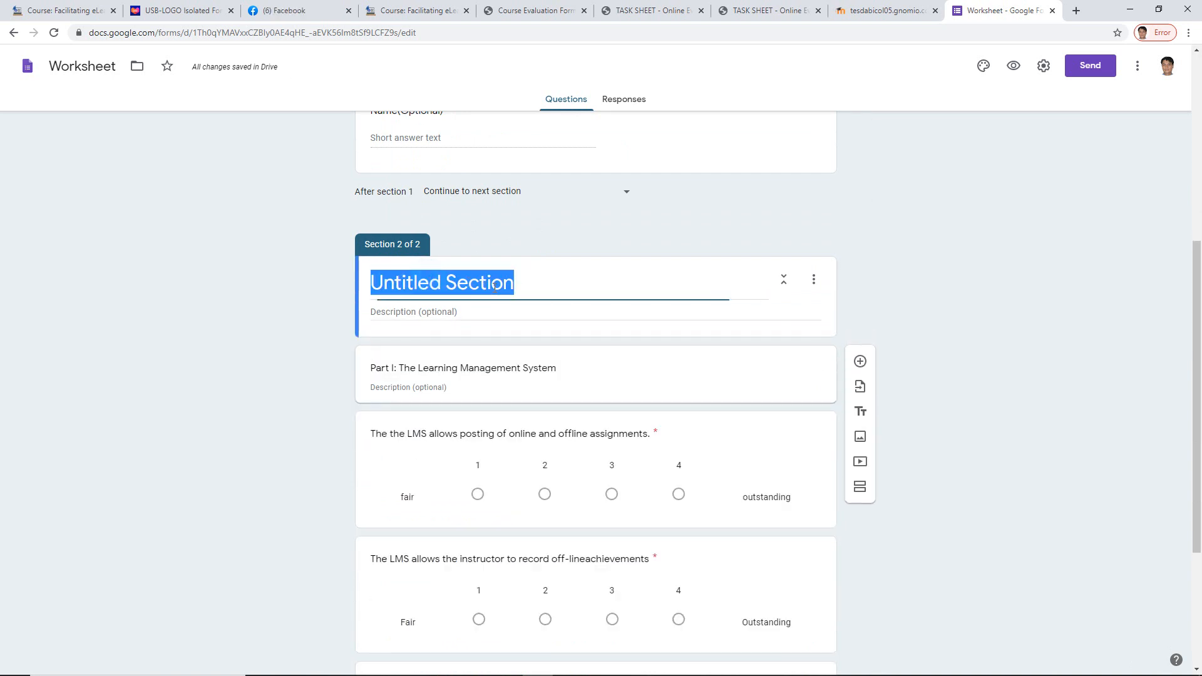
key("ctrl+v")
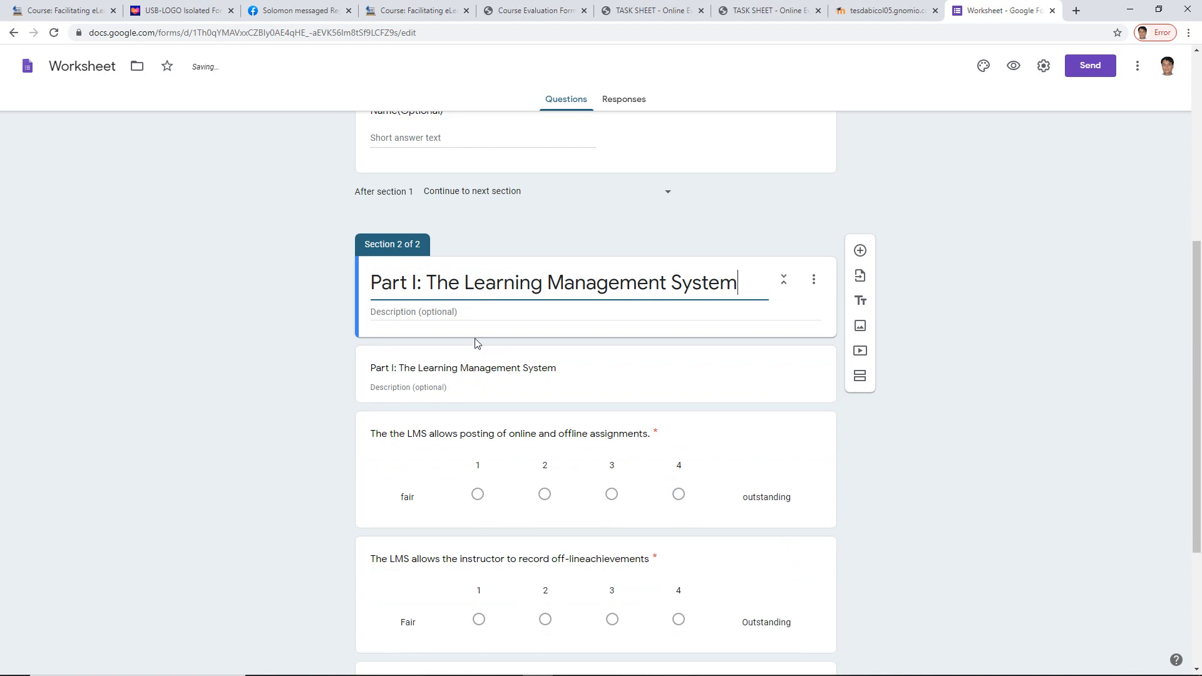
left_click(808, 375)
left_click(791, 377)
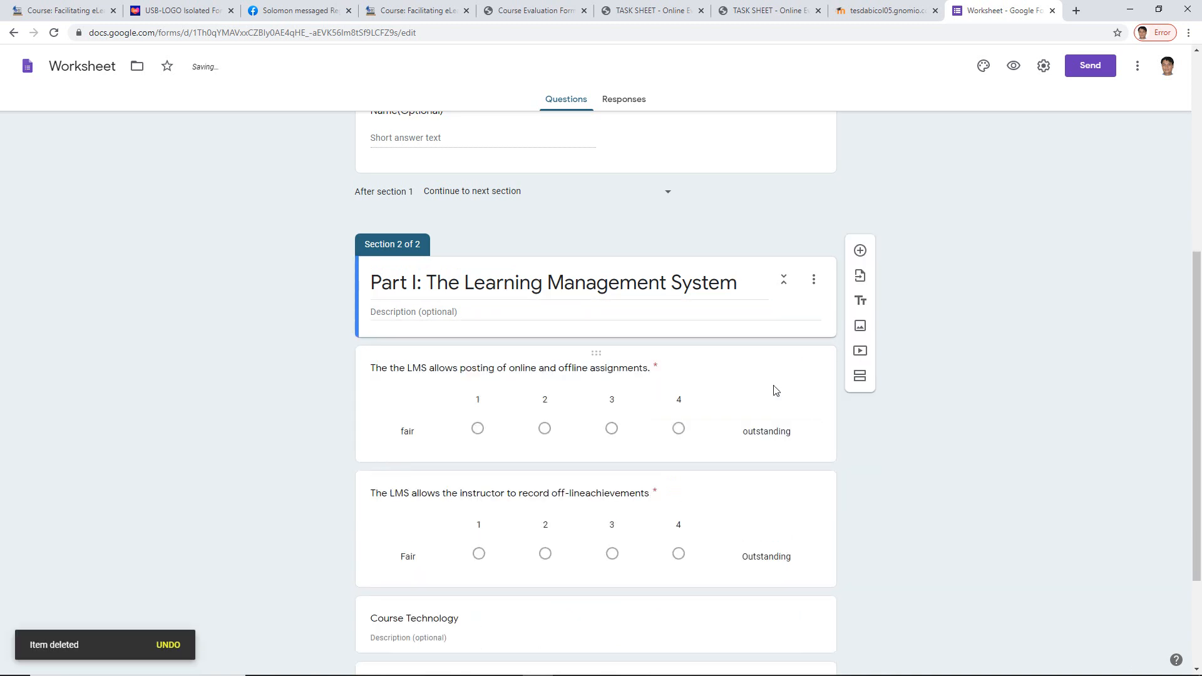
- Add a section titled "Course Technology" above the course tools and media question, and delete the old Course Technology heading
scroll(772, 419, "down", 3)
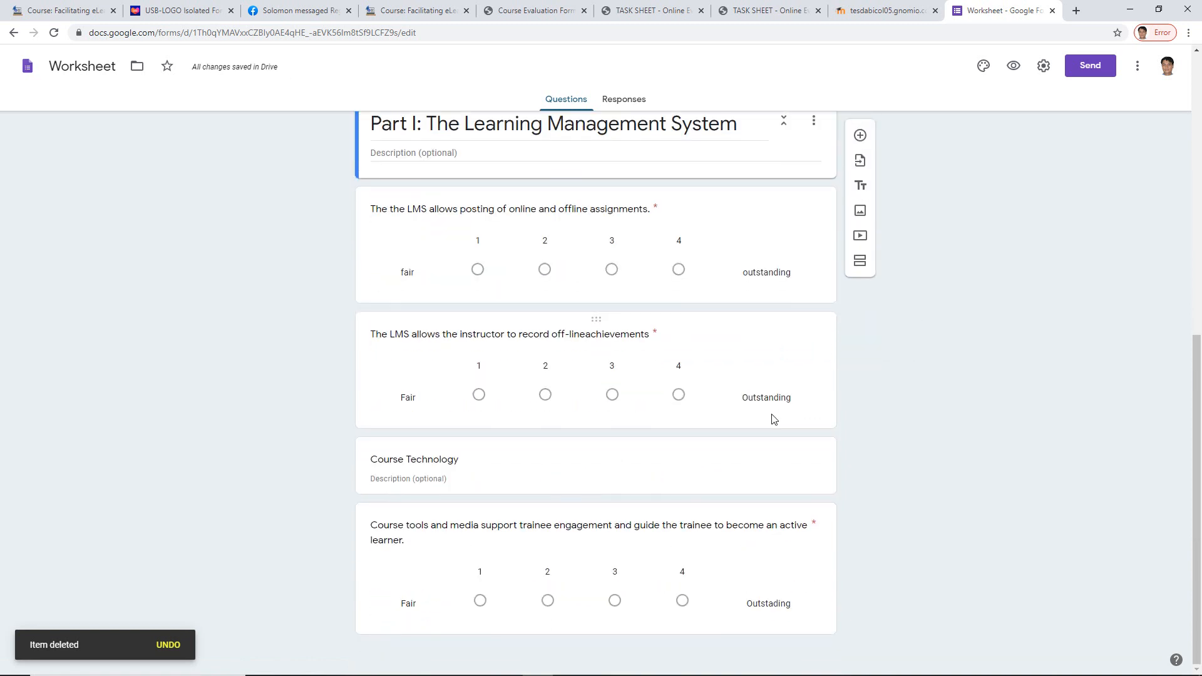
left_click(508, 475)
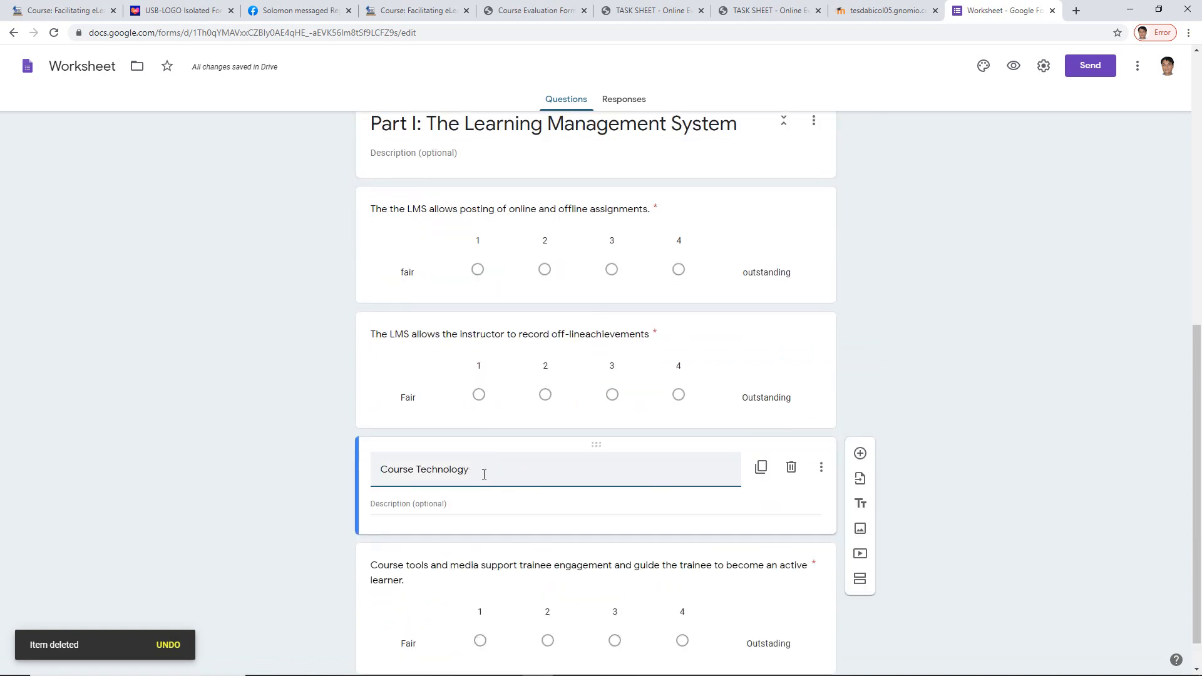
left_click_drag(483, 473, 354, 476)
key("ctrl+c")
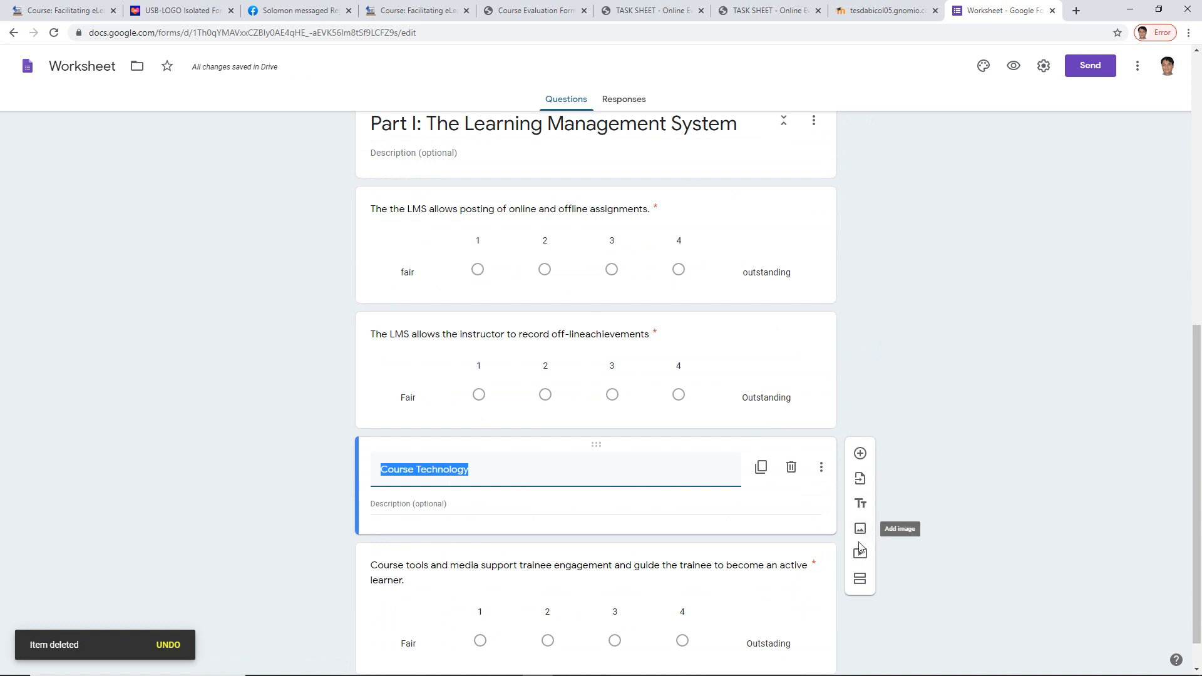
left_click(856, 575)
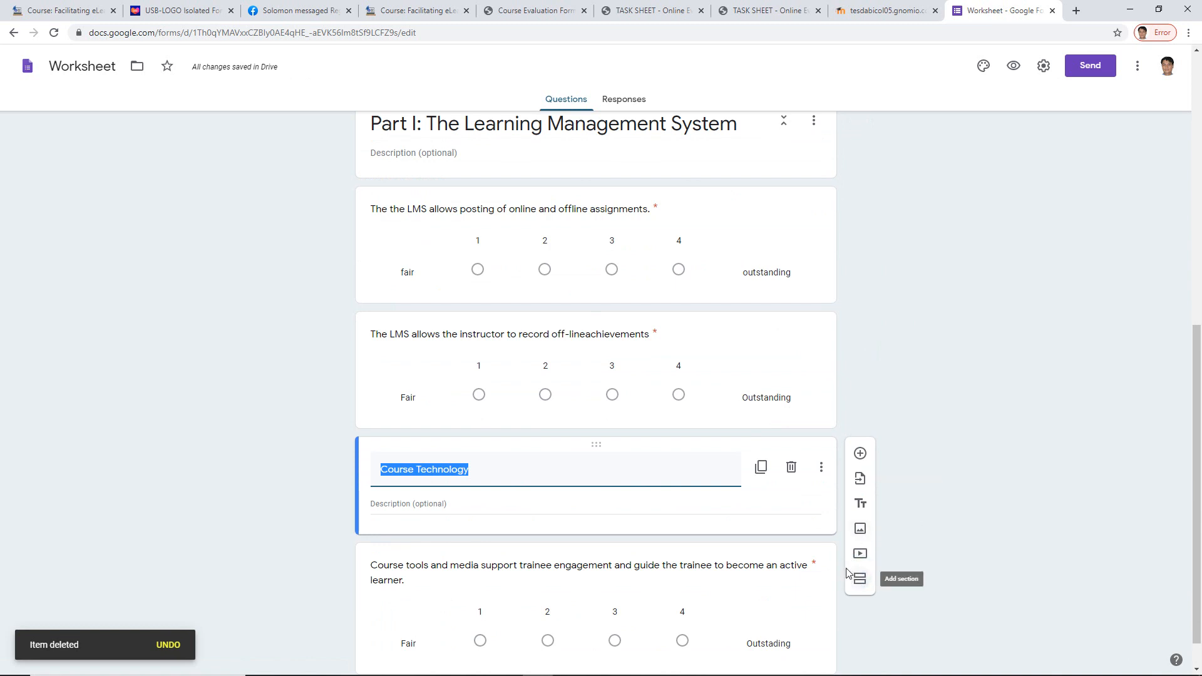
left_click(529, 457)
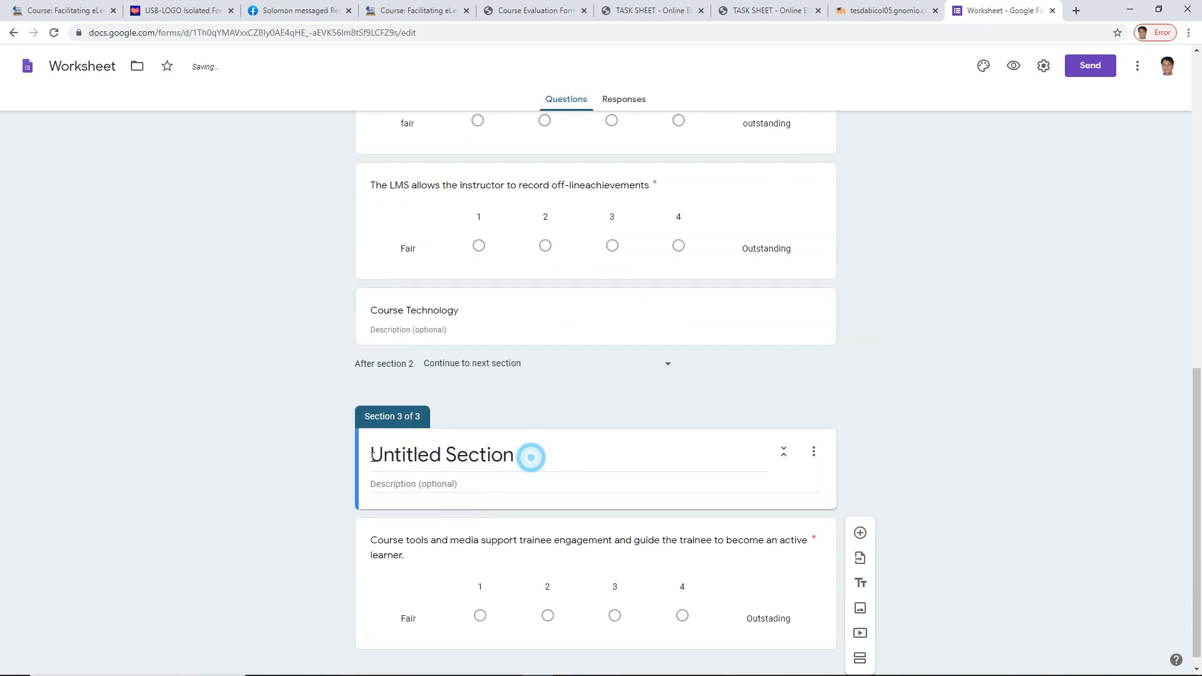
key("ctrl+a")
key("ctrl+v")
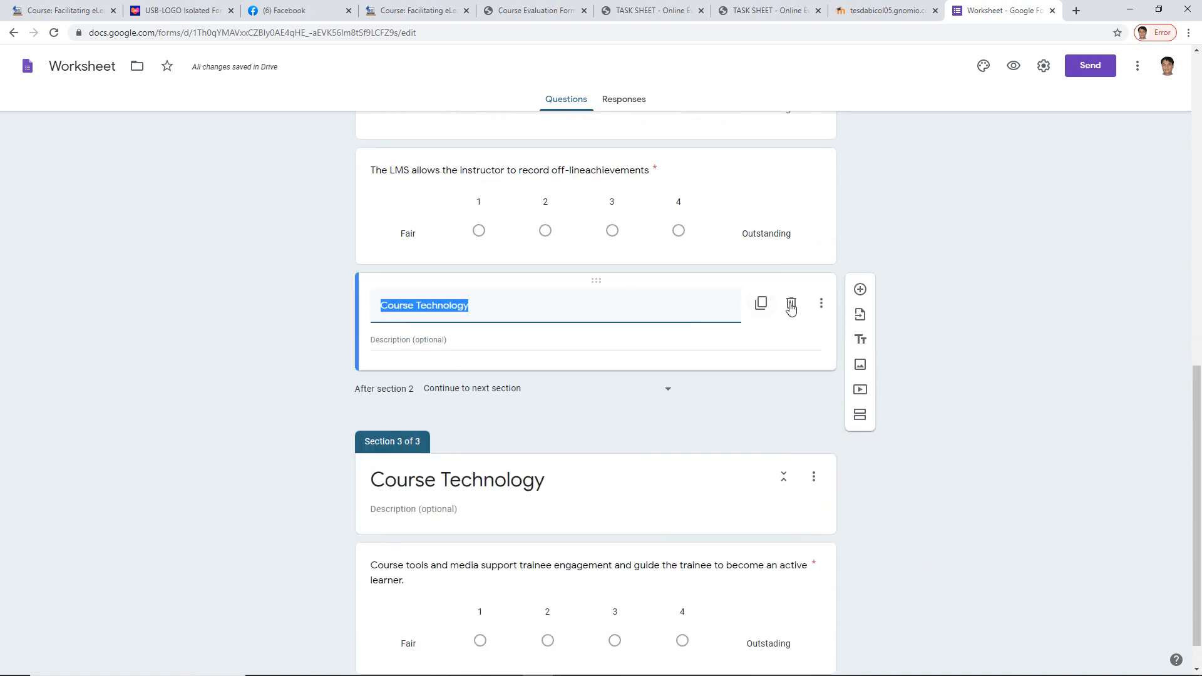
left_click(792, 302)
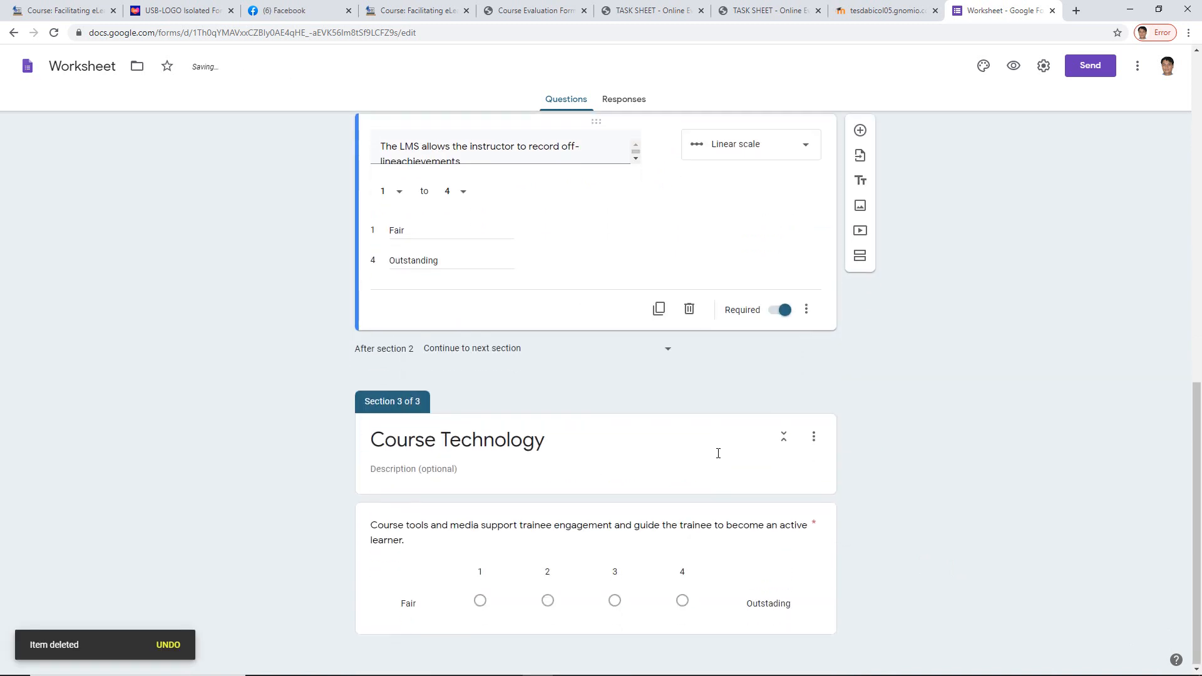
- Rename the form file from the survey's own title as "CSS NC II Program Evaluation"
scroll(717, 461, "up", 6)
scroll(716, 457, "down", 5)
scroll(717, 453, "up", 5)
scroll(717, 451, "up", 5)
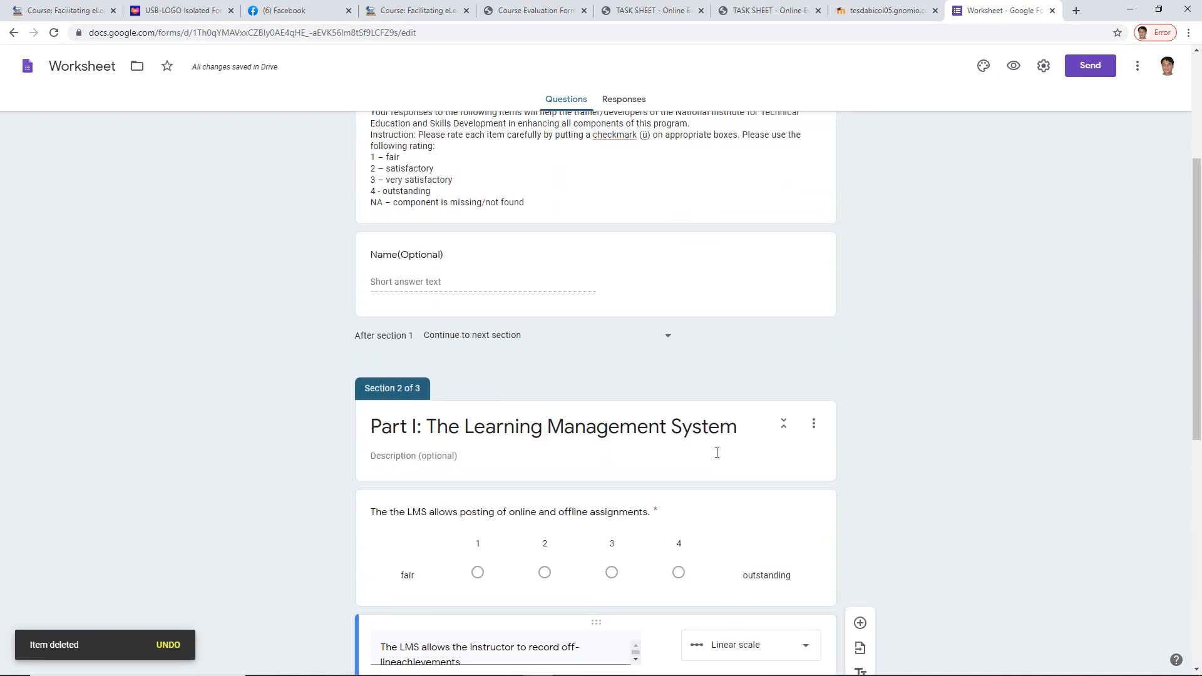
scroll(714, 456, "down", 3)
scroll(709, 459, "up", 3)
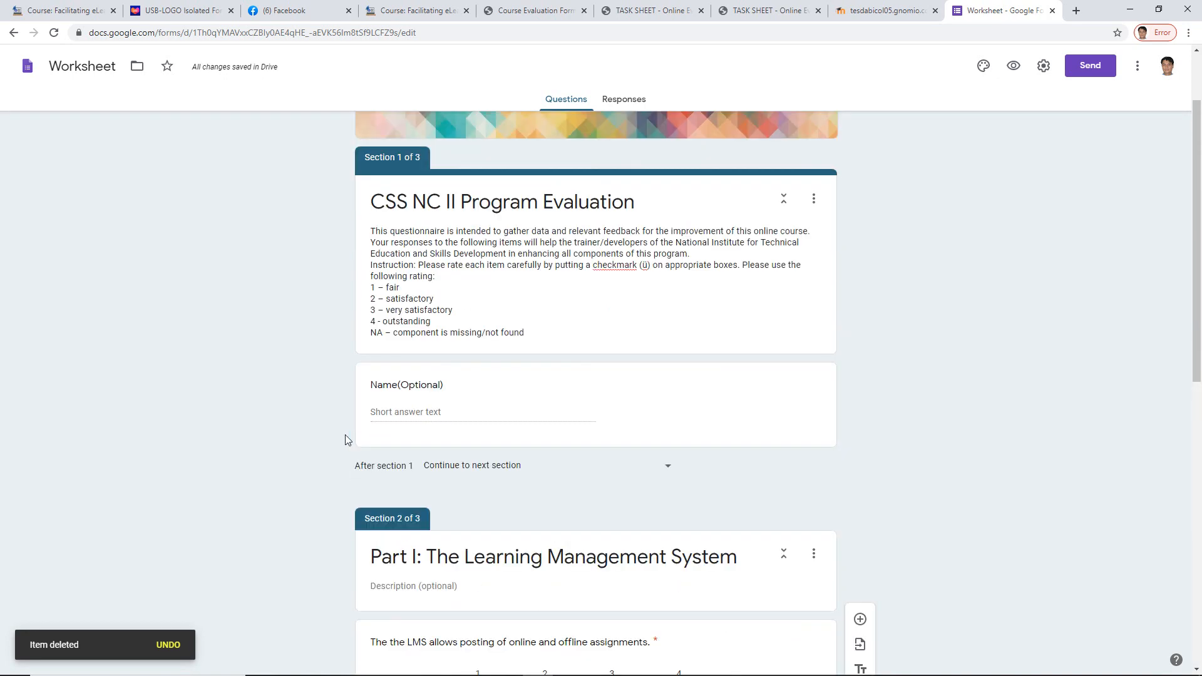
left_click_drag(629, 303, 401, 305)
key("ctrl+c")
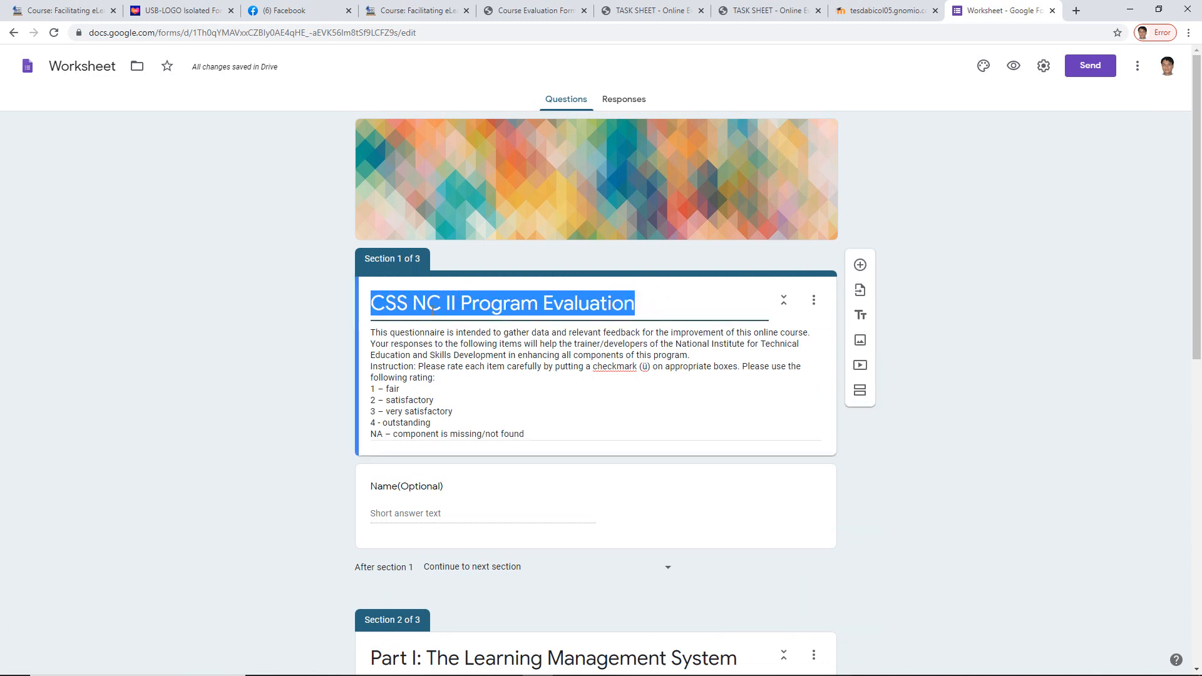
left_click(94, 70)
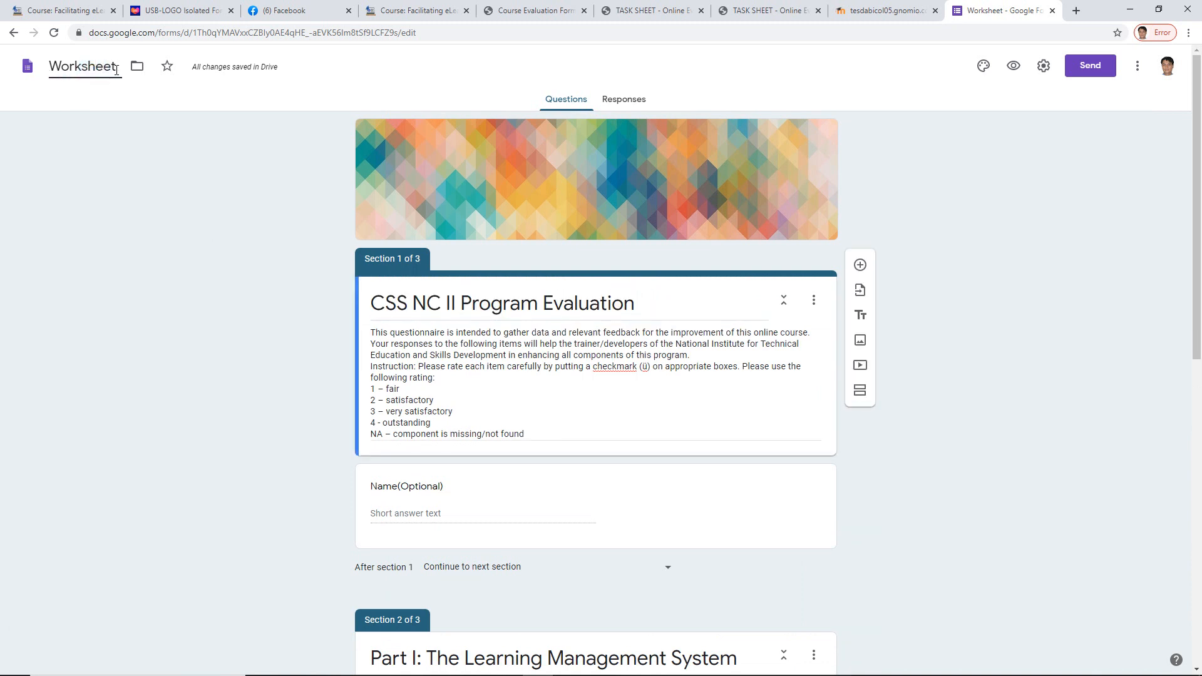
left_click_drag(117, 70, 27, 71)
key("ctrl+v")
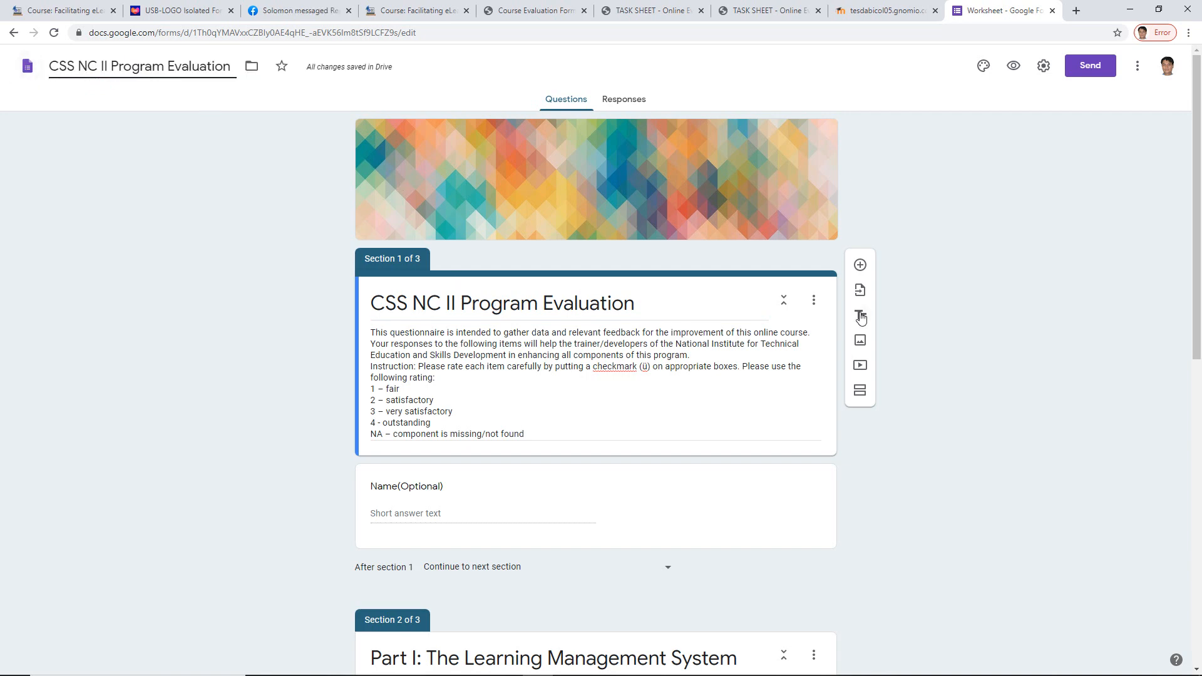
- In the form settings, collect email addresses, limit respondents to 1 response, and remove the restriction to TESDA users
scroll(943, 428, "down", 5)
scroll(945, 426, "down", 3)
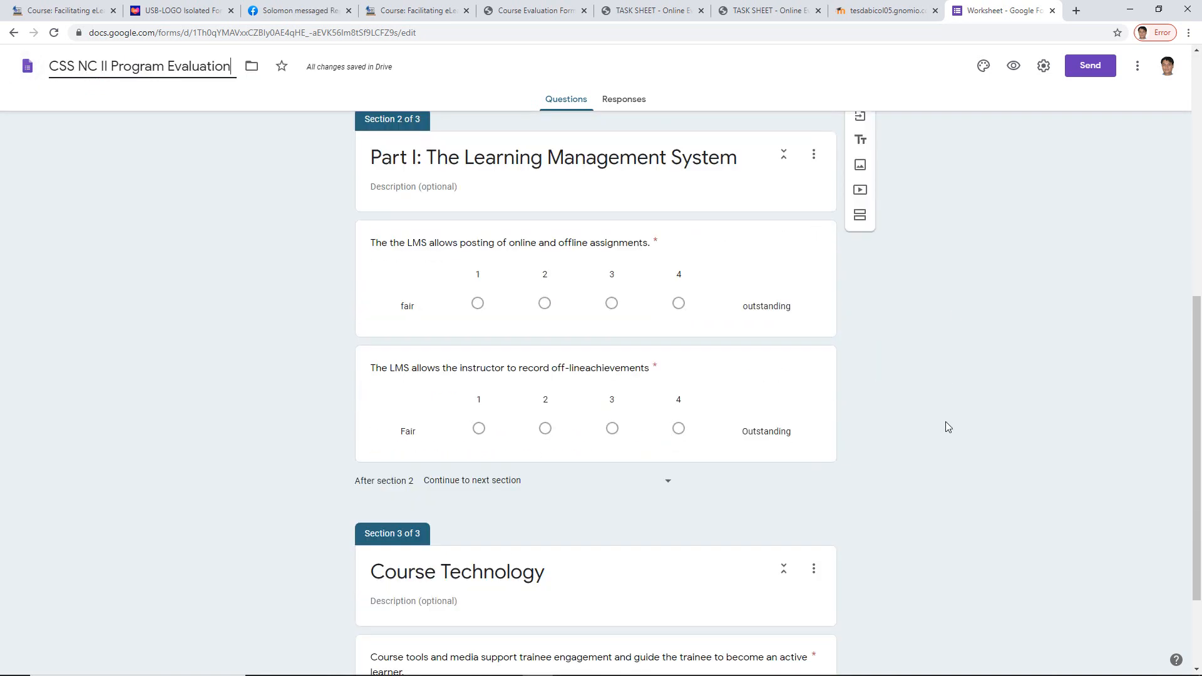
scroll(946, 420, "up", 8)
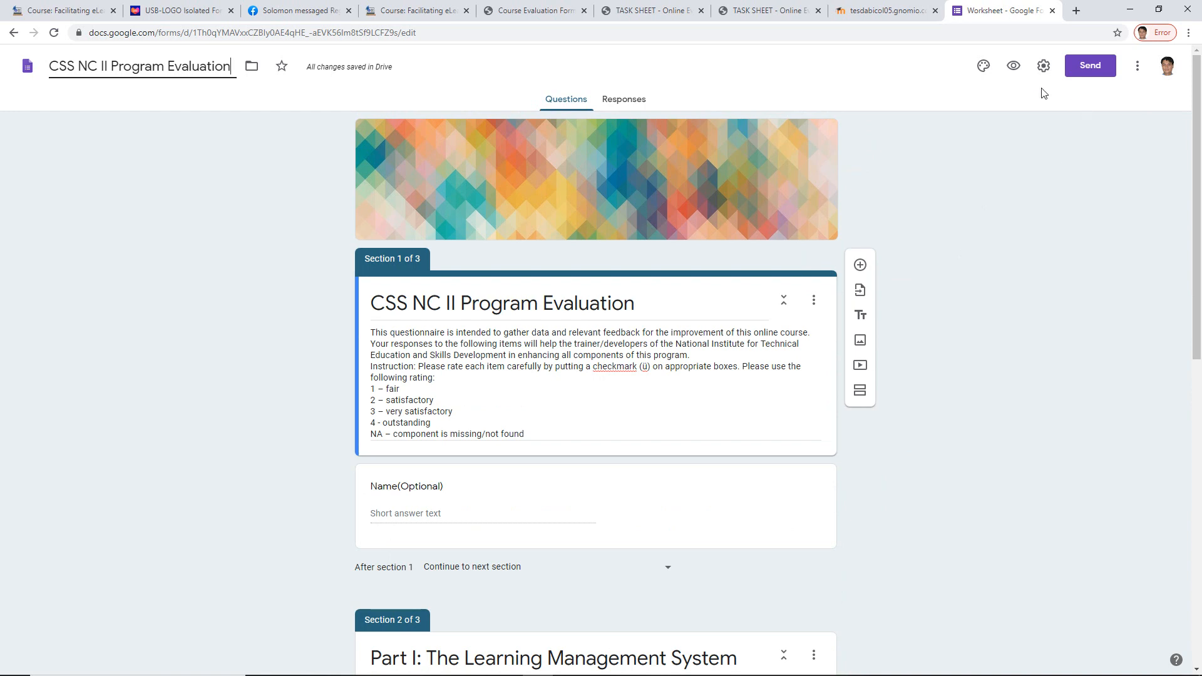
left_click(1043, 68)
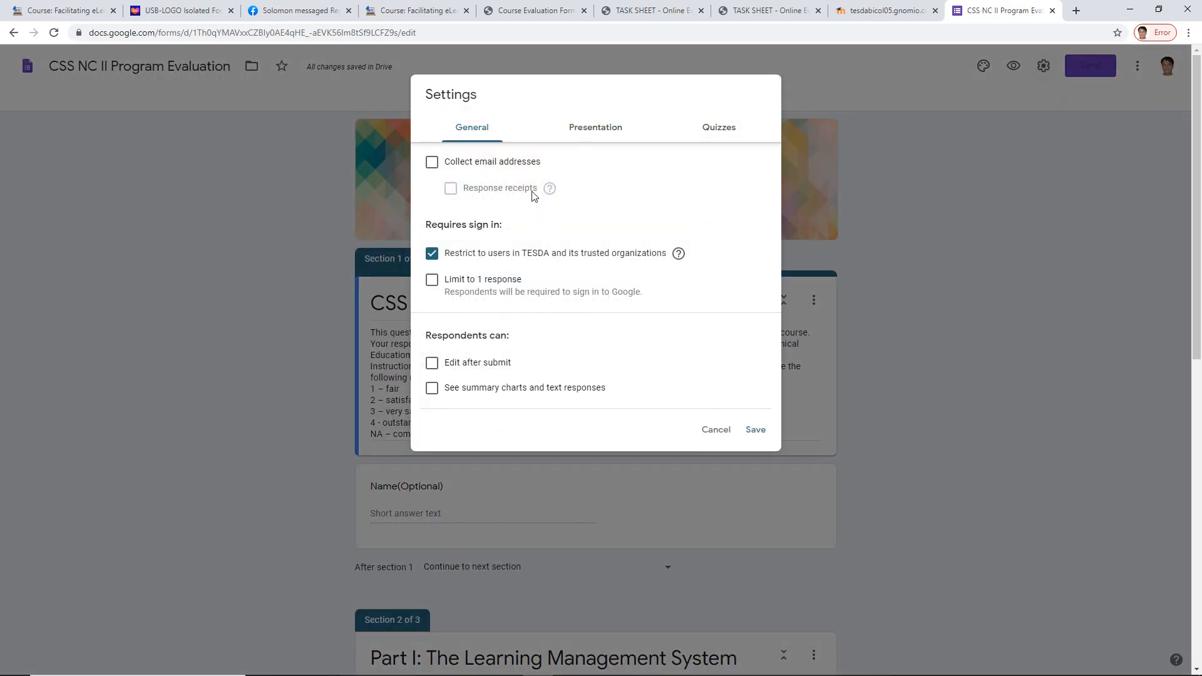
left_click(435, 166)
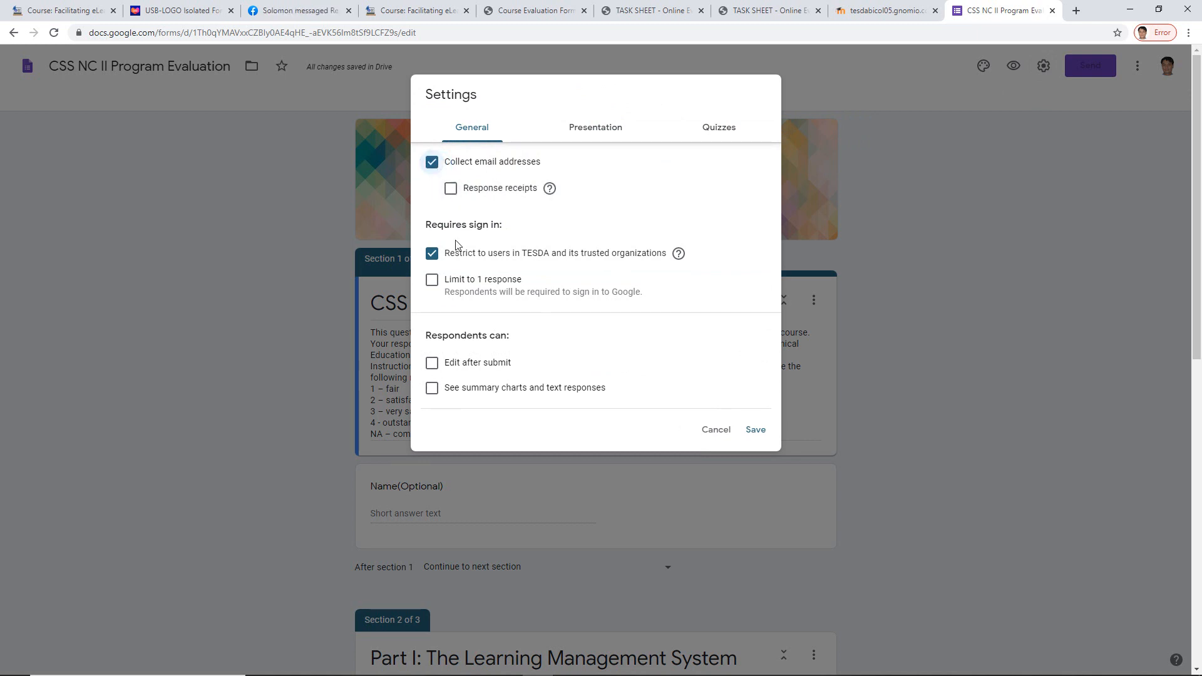
left_click(436, 285)
left_click(435, 258)
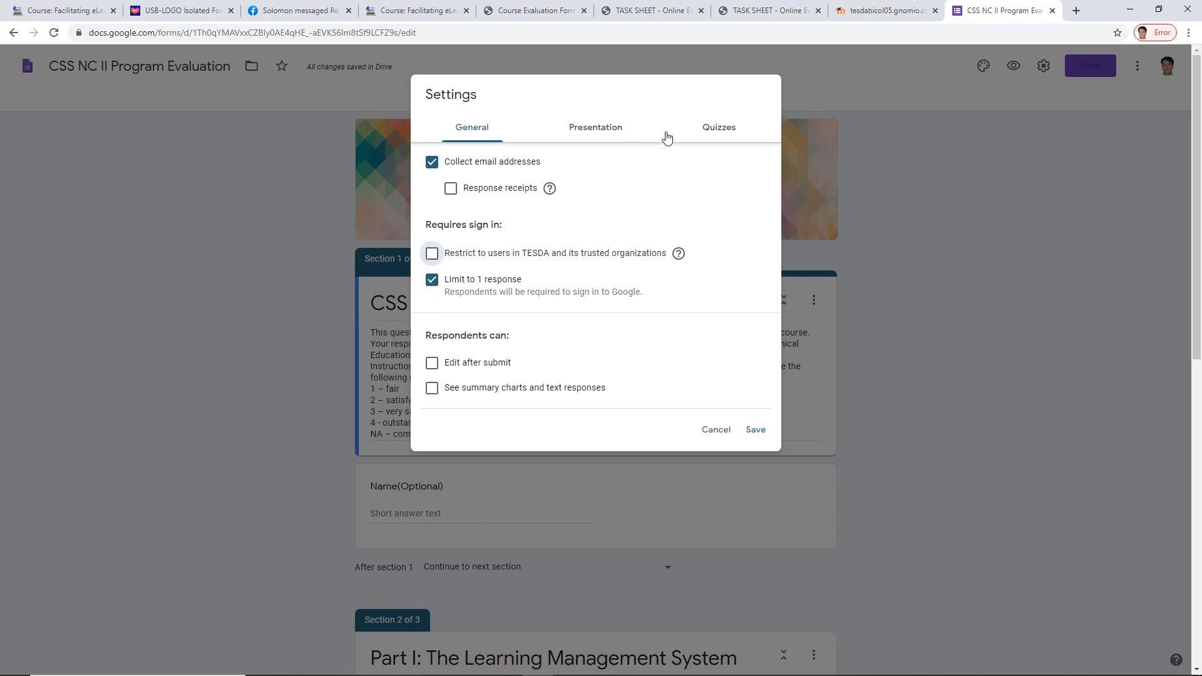
- Look over the presentation and quiz settings without changing them, and save the form settings
left_click(595, 134)
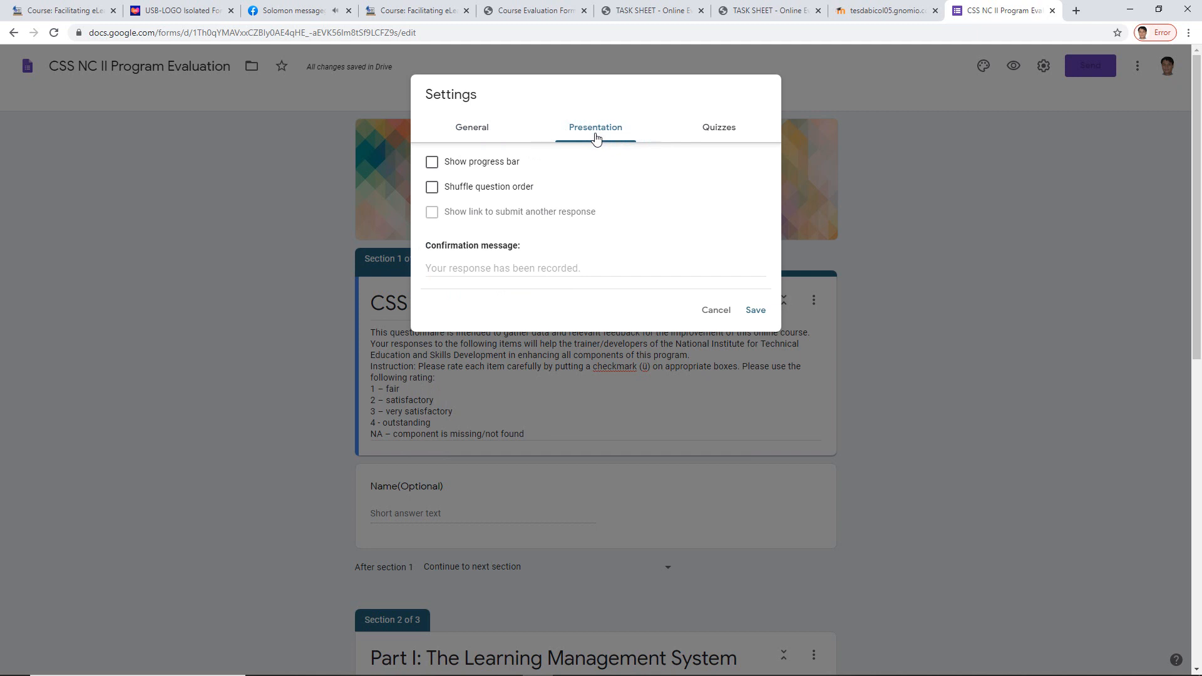
left_click(723, 131)
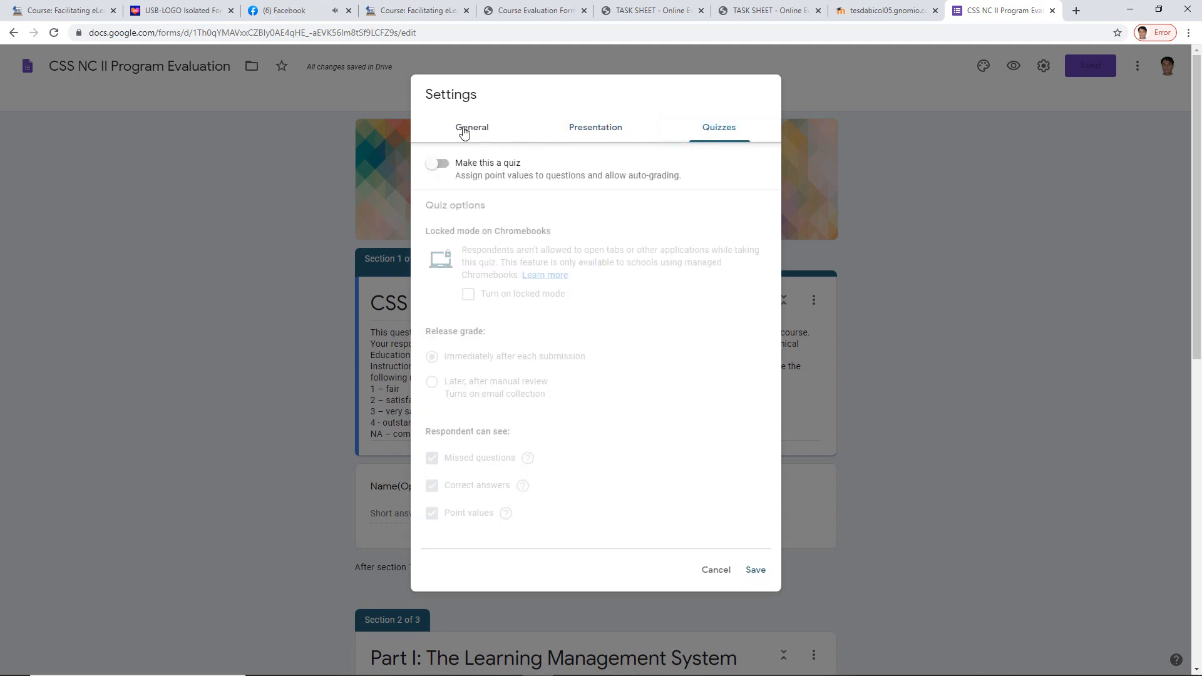
left_click(464, 134)
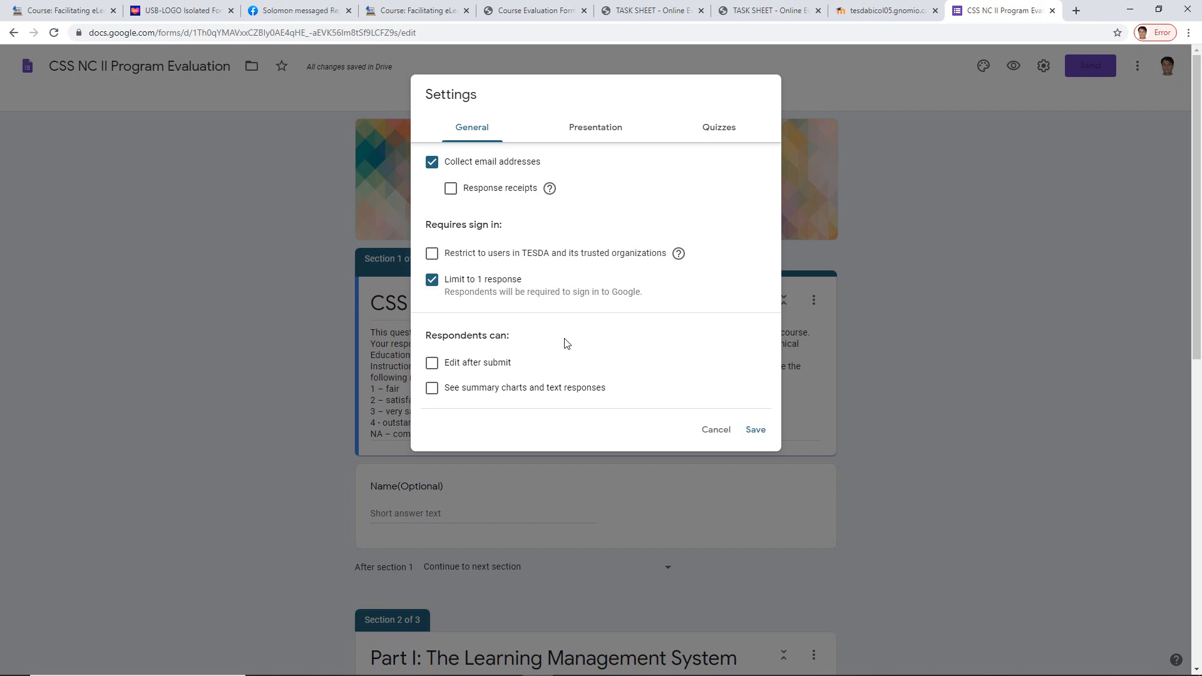
left_click(754, 436)
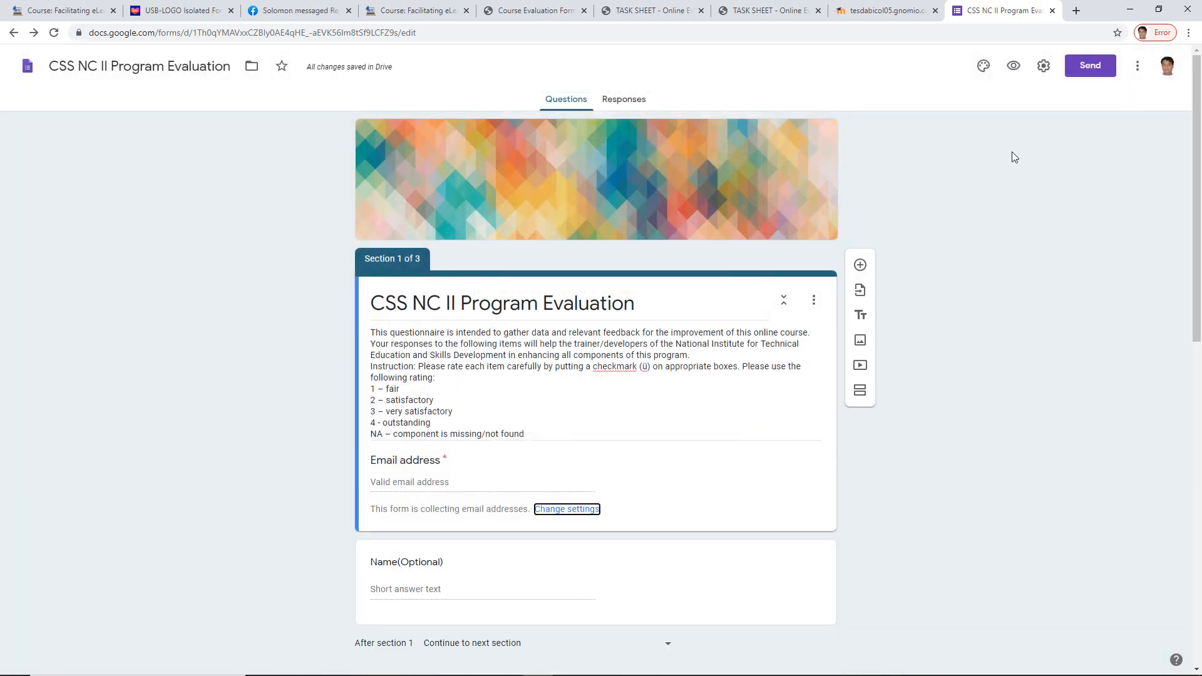
- Copy the form's shareable link from its sending options and close the dialog
left_click(1090, 70)
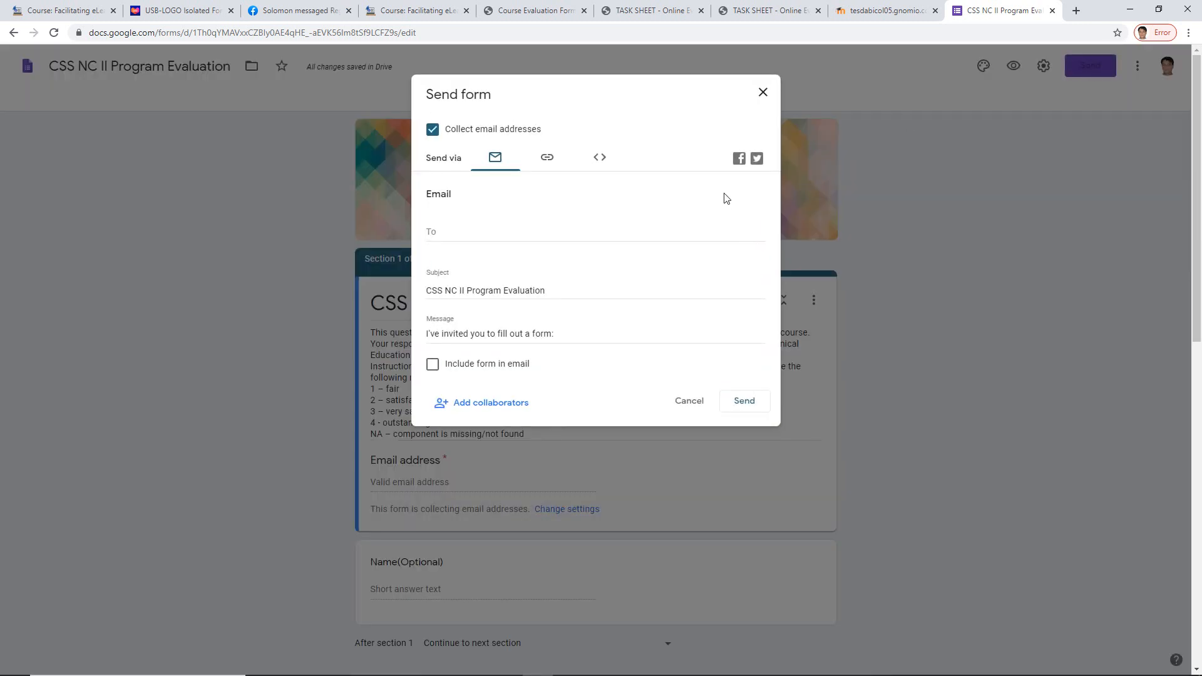
left_click(546, 164)
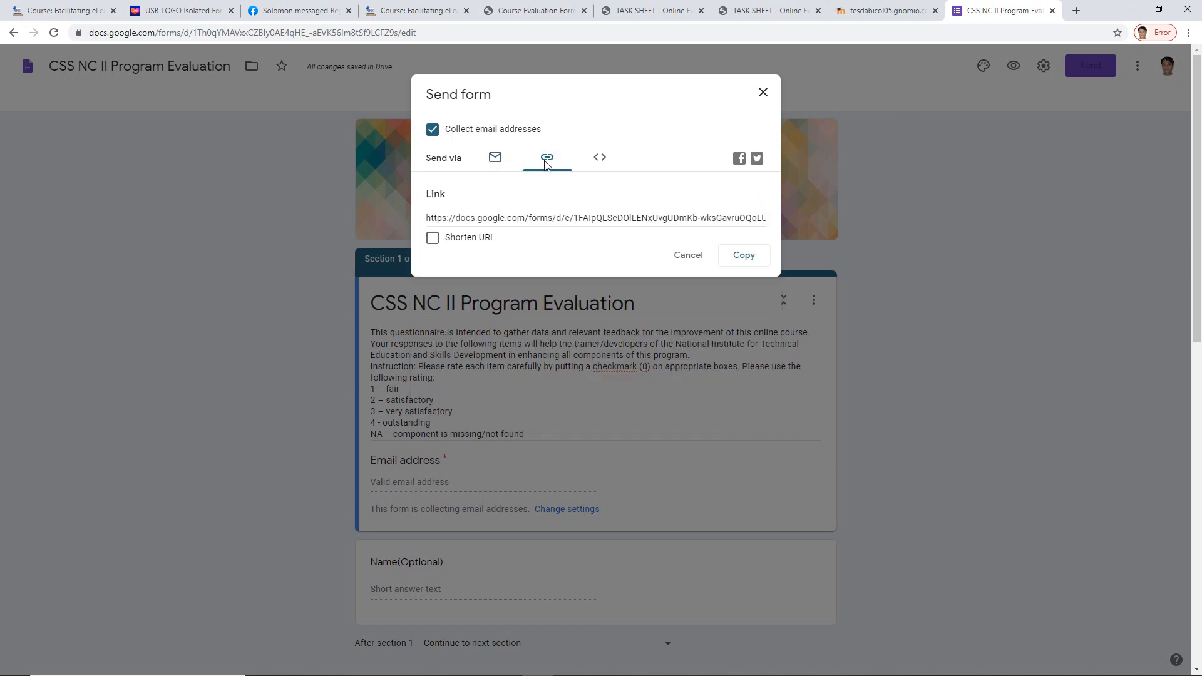
left_click(534, 220)
right_click(533, 222)
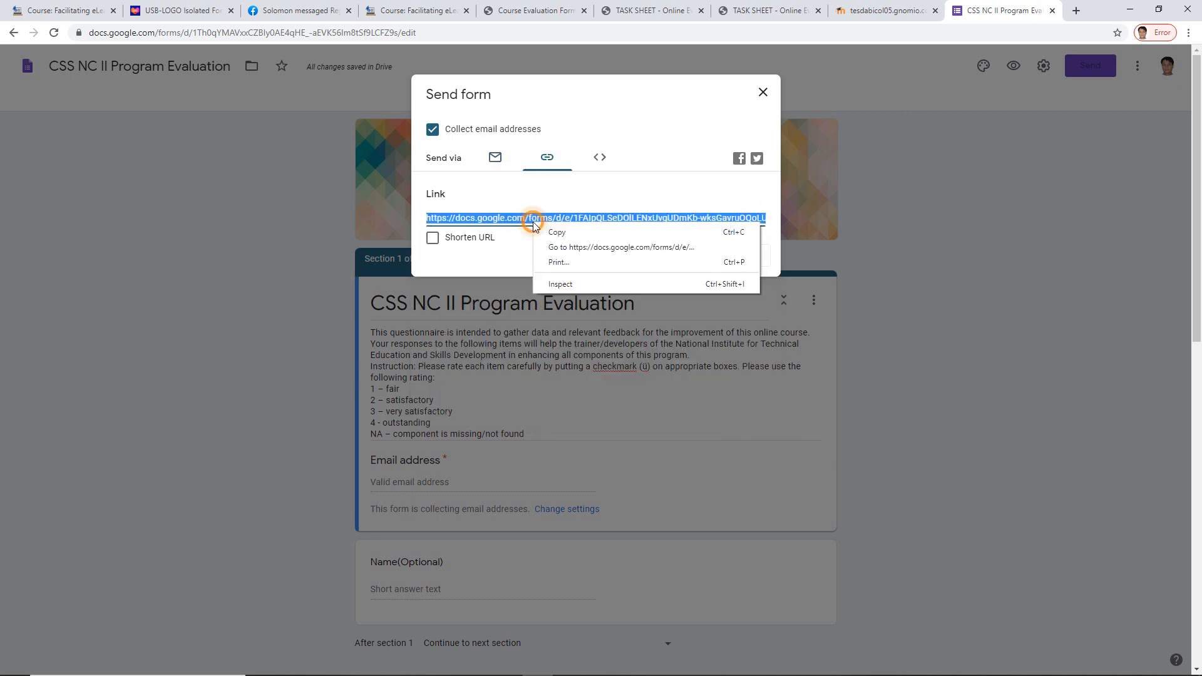
left_click(560, 232)
left_click(741, 255)
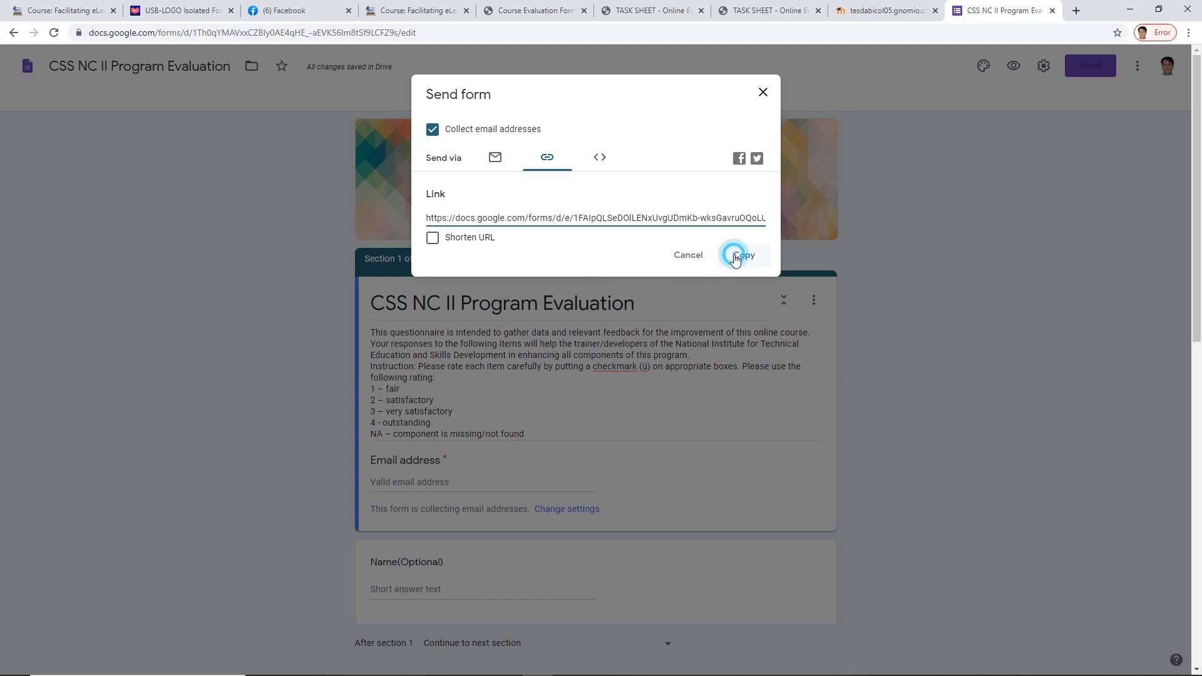
left_click(762, 92)
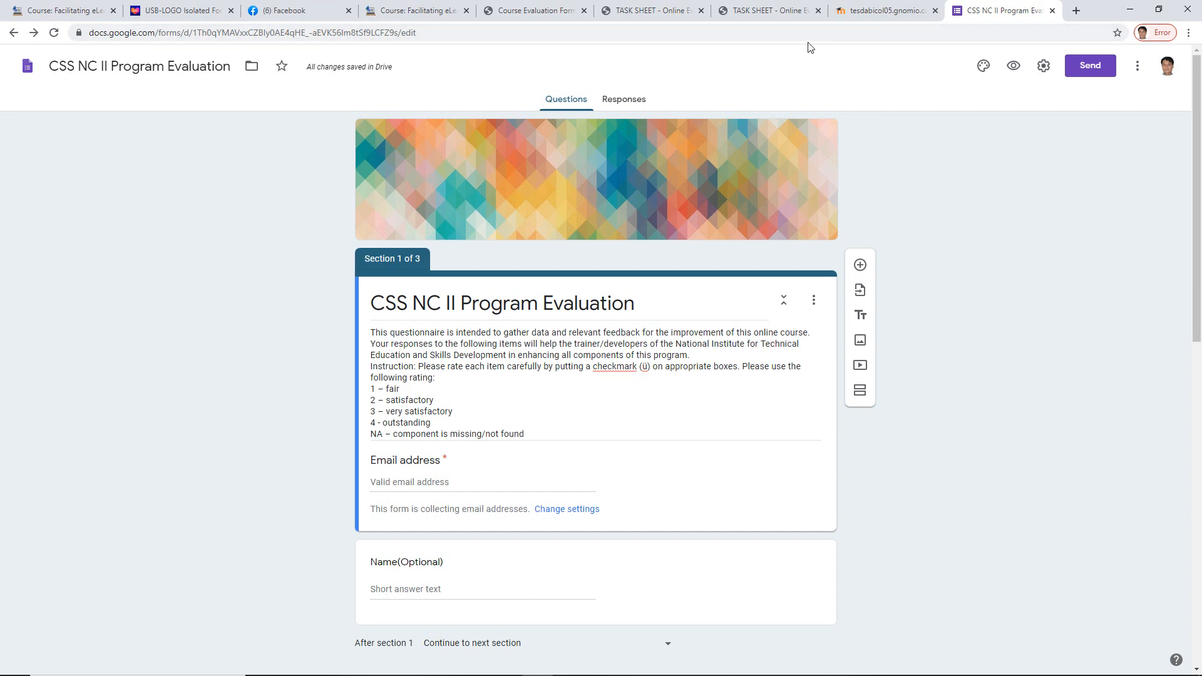
- Switch to the Moodle site and open the Security Services NC II course from the available courses
left_click(886, 10)
scroll(668, 335, "down", 4)
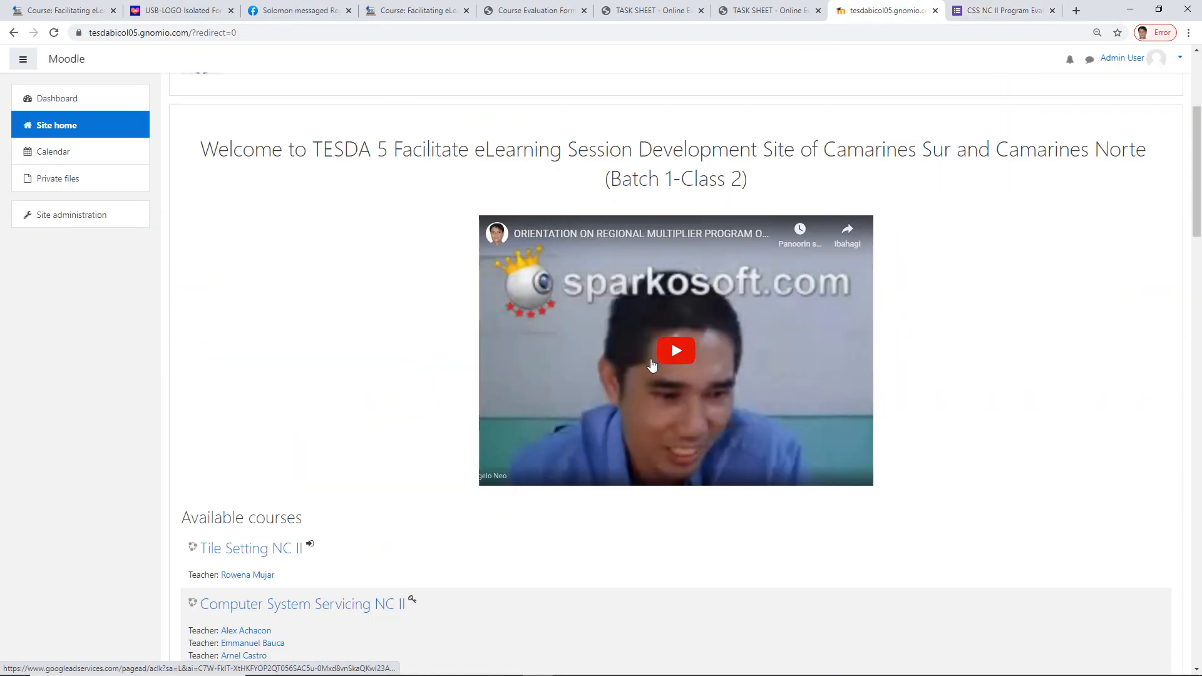
scroll(652, 364, "down", 8)
scroll(633, 363, "down", 5)
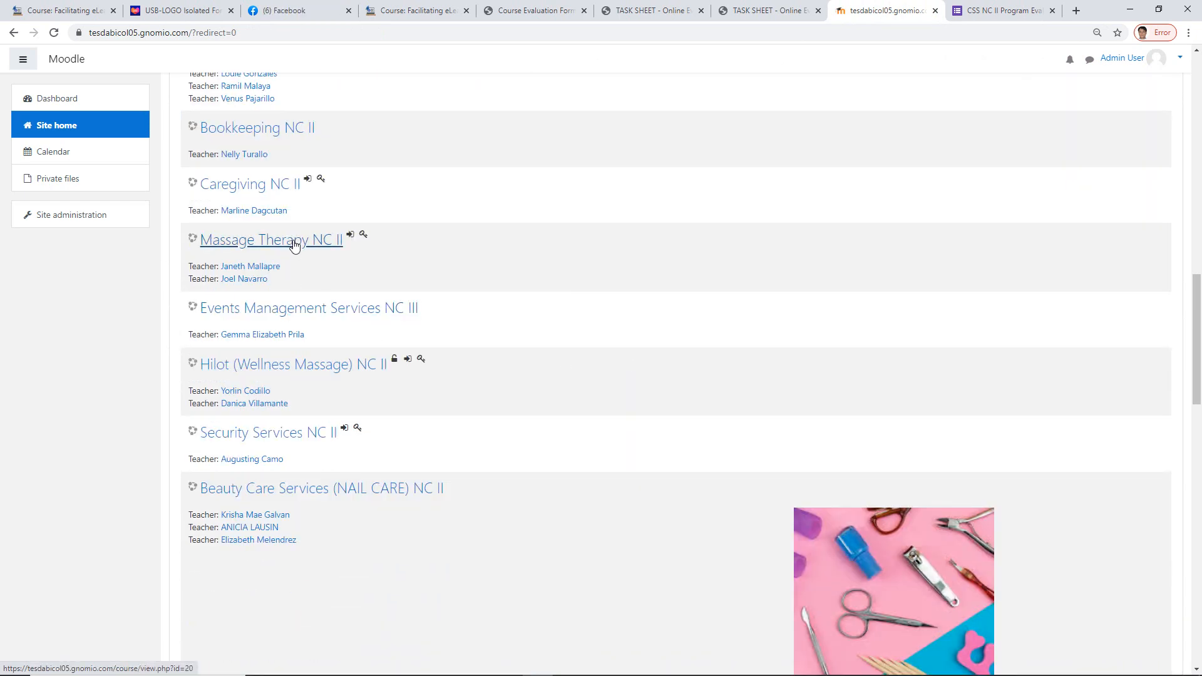
scroll(313, 394, "up", 6)
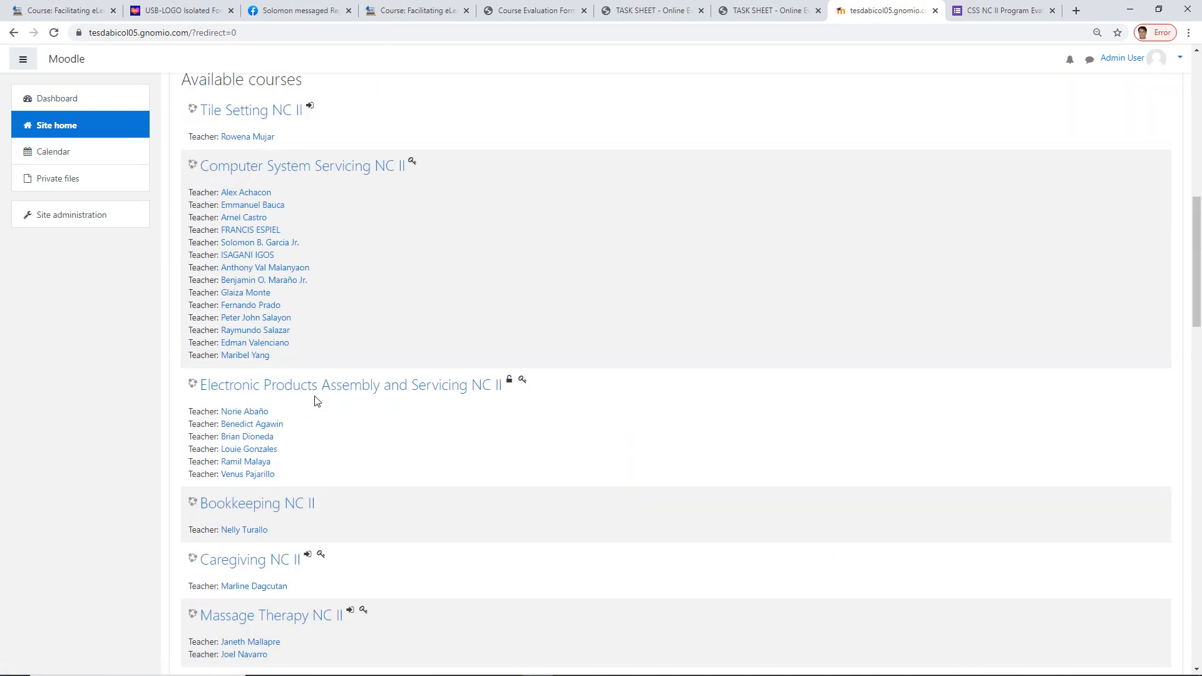
scroll(315, 401, "down", 6)
scroll(313, 401, "down", 1)
left_click(293, 374)
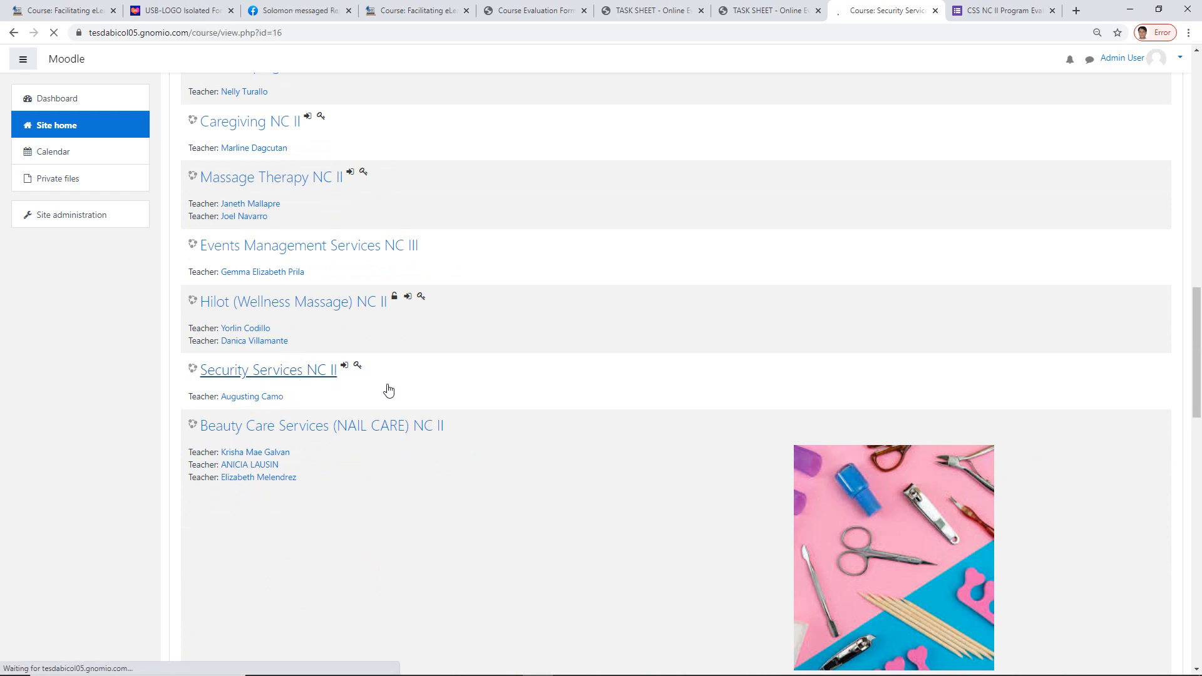
scroll(424, 397, "down", 8)
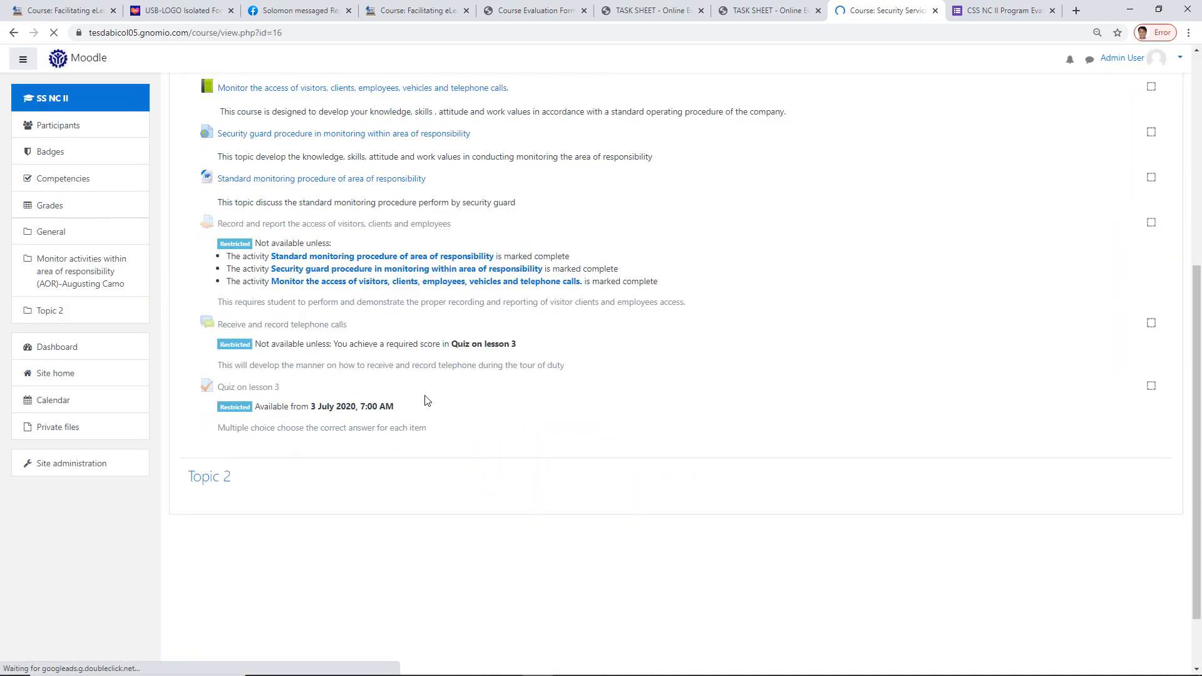
- Review the task sheet's embedding procedure and performance criteria, and turn editing on in the Security Services NC II course
left_click(535, 11)
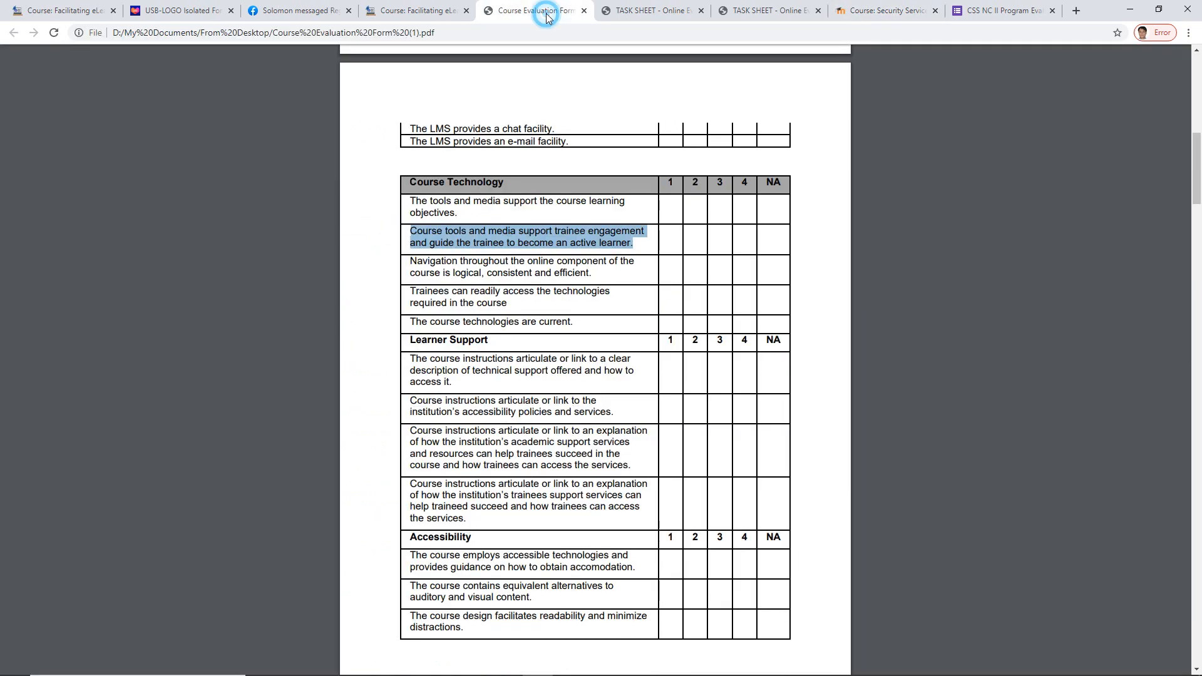
left_click(645, 11)
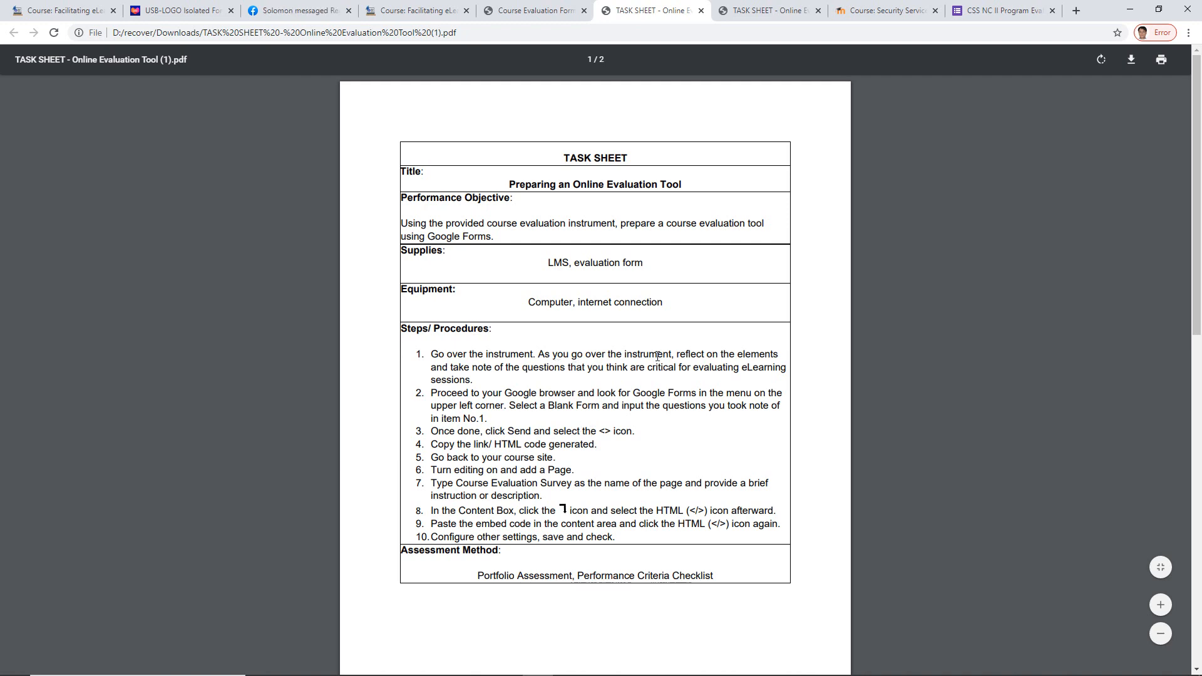
scroll(508, 464, "down", 10)
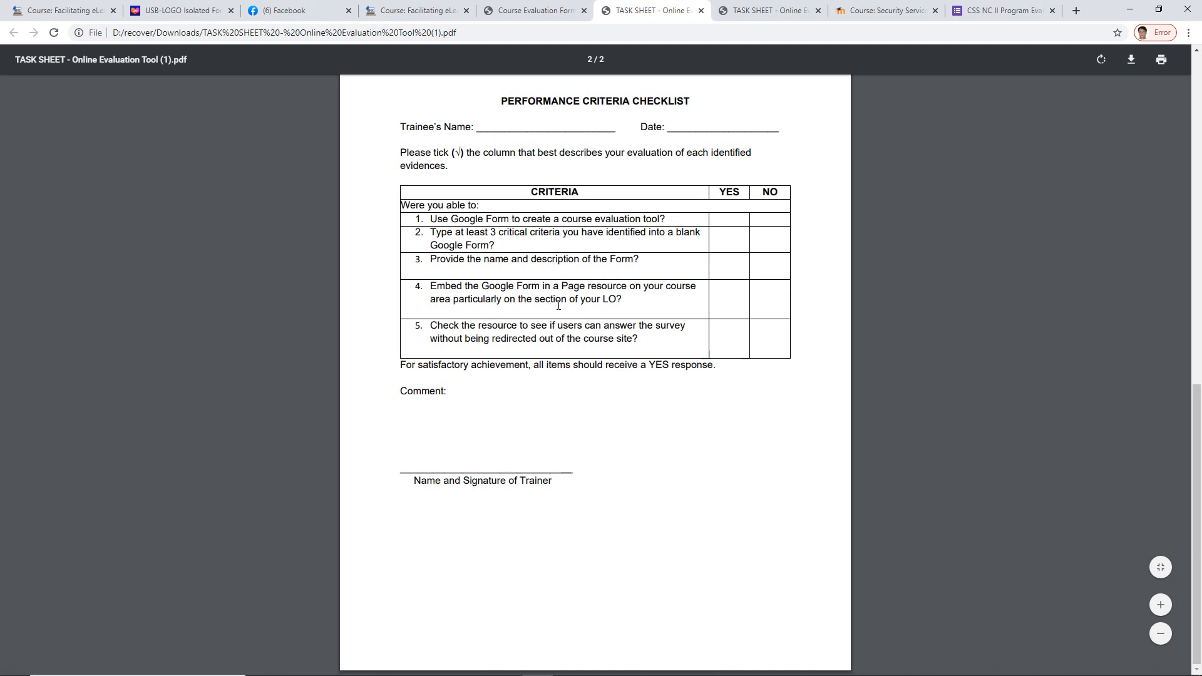
scroll(586, 345, "up", 10)
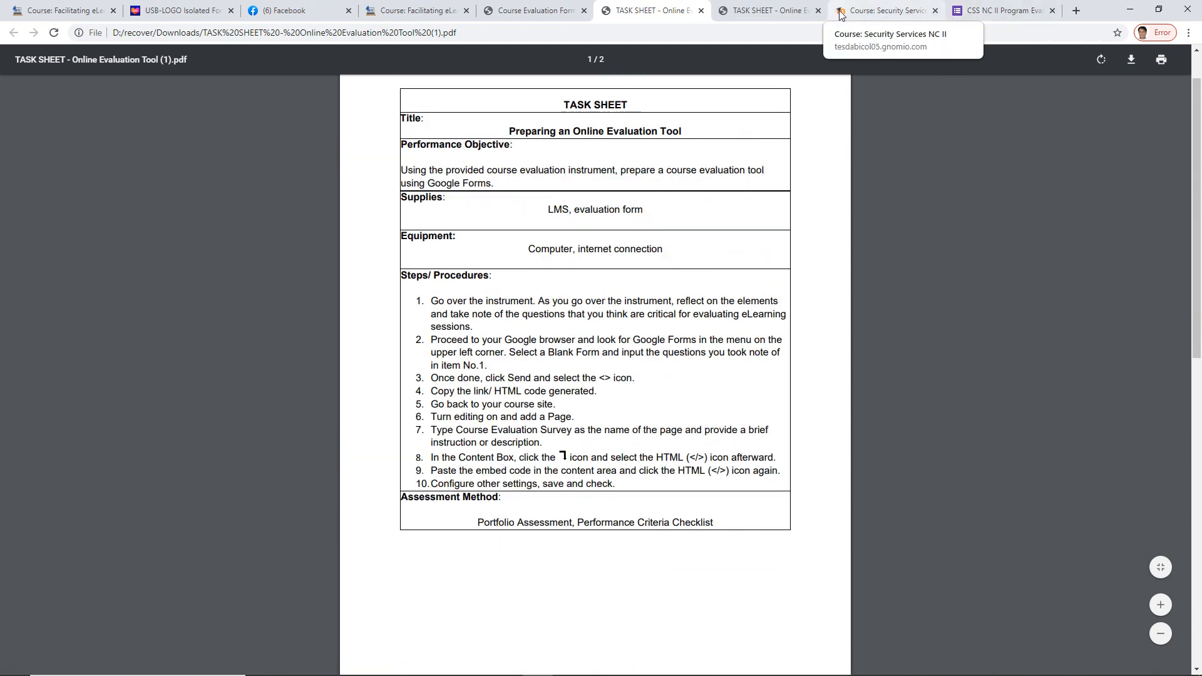
left_click(873, 10)
scroll(1092, 306, "up", 5)
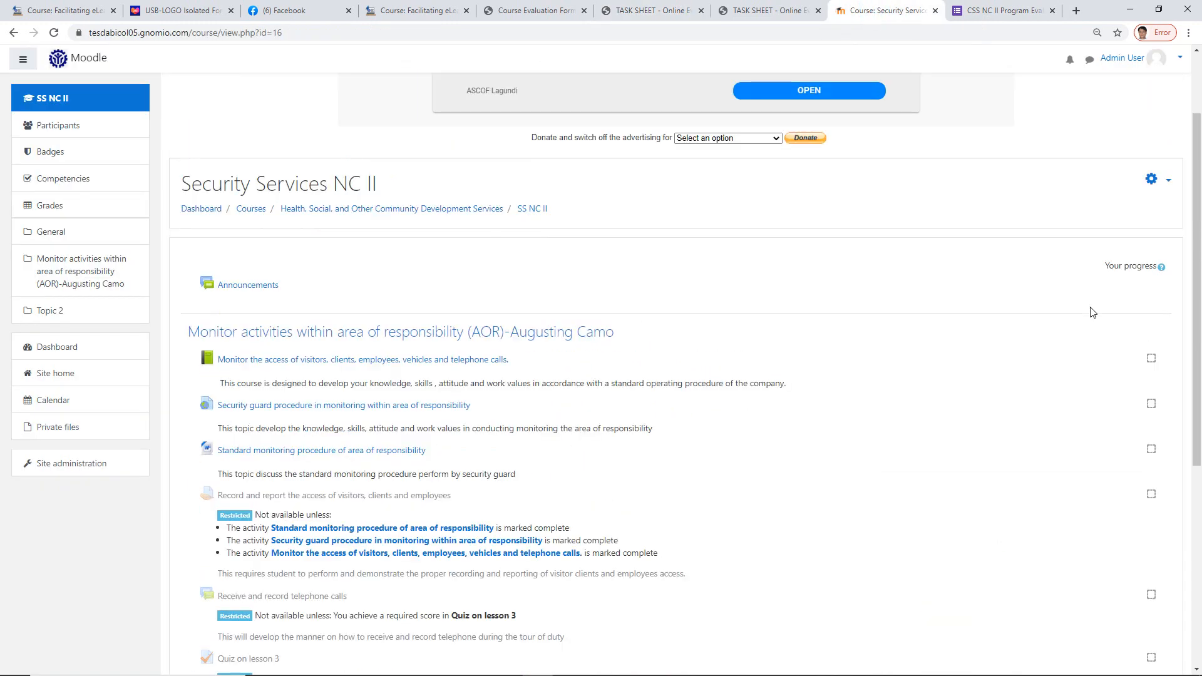
left_click(1155, 220)
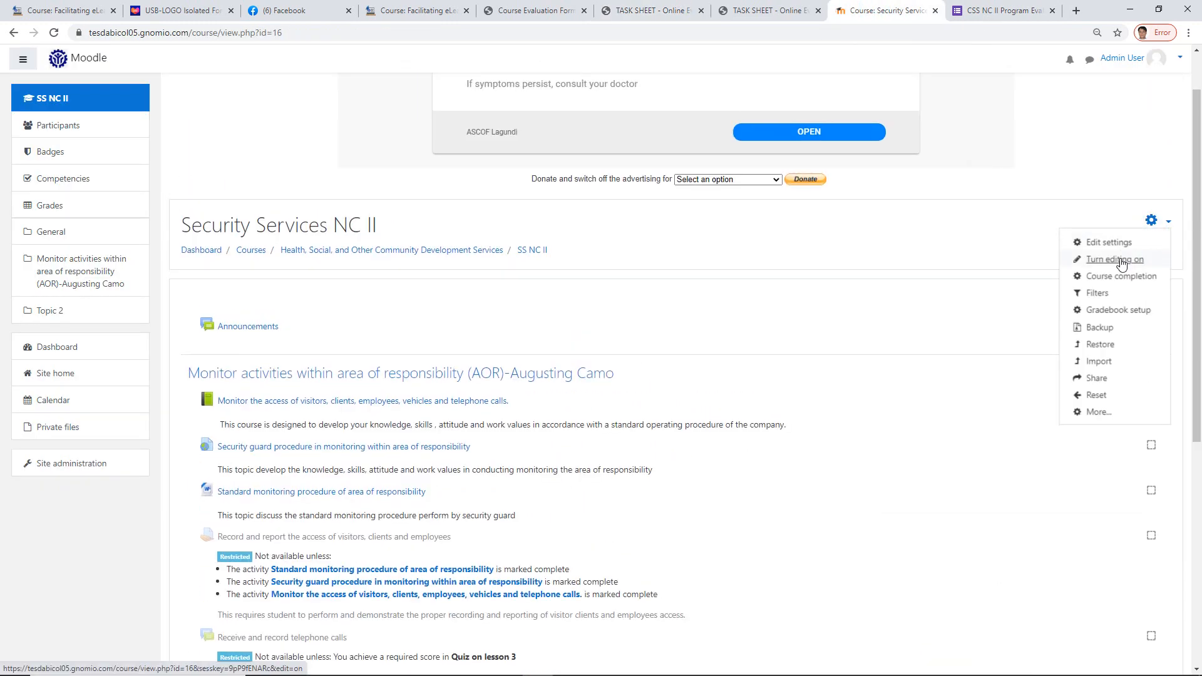
left_click(1130, 258)
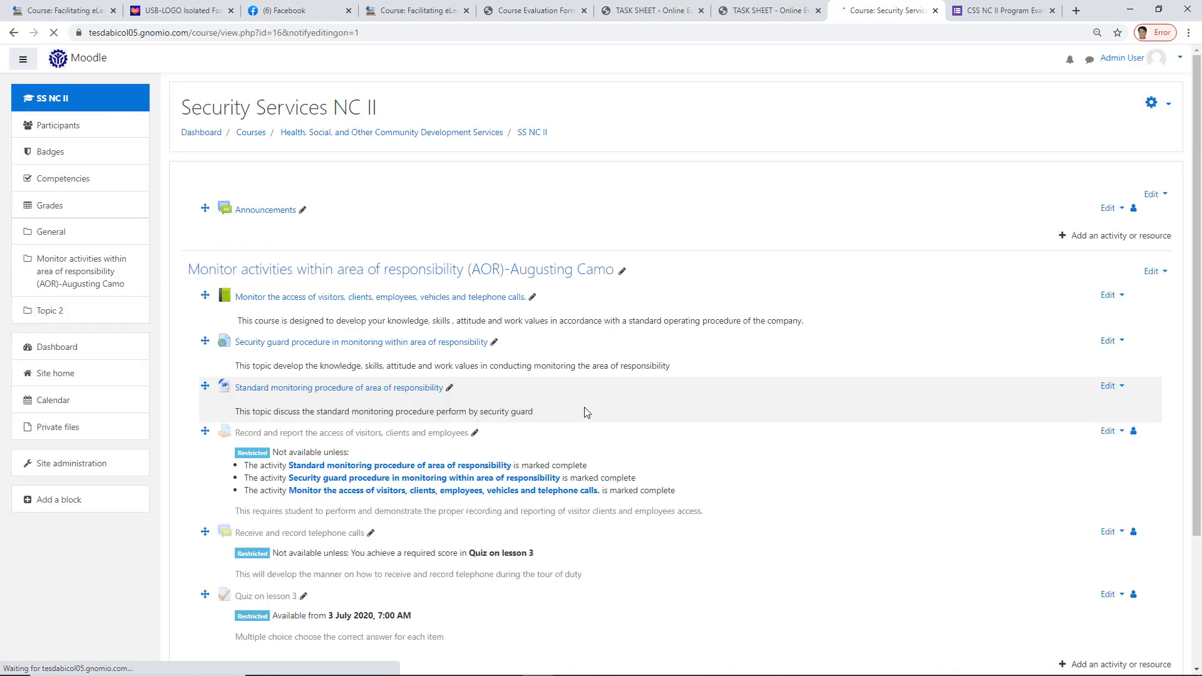
- Add a new Page resource to the course section on monitoring activities within area of responsibility
scroll(584, 407, "down", 3)
left_click(1103, 497)
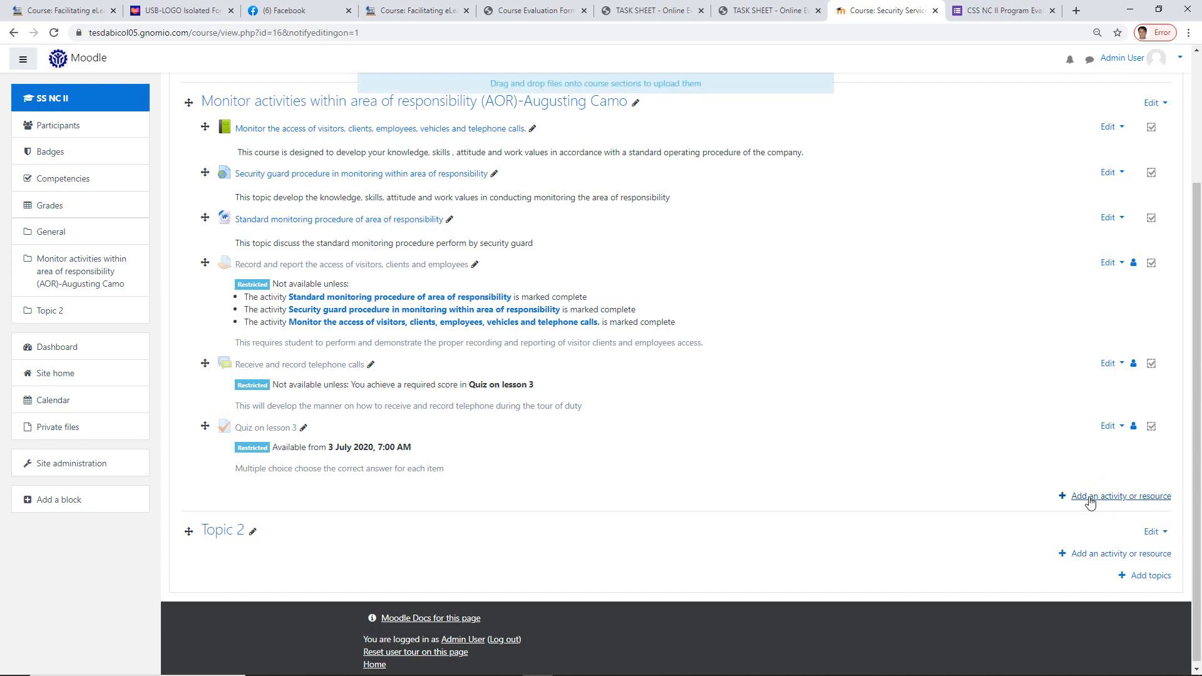
left_click(1086, 496)
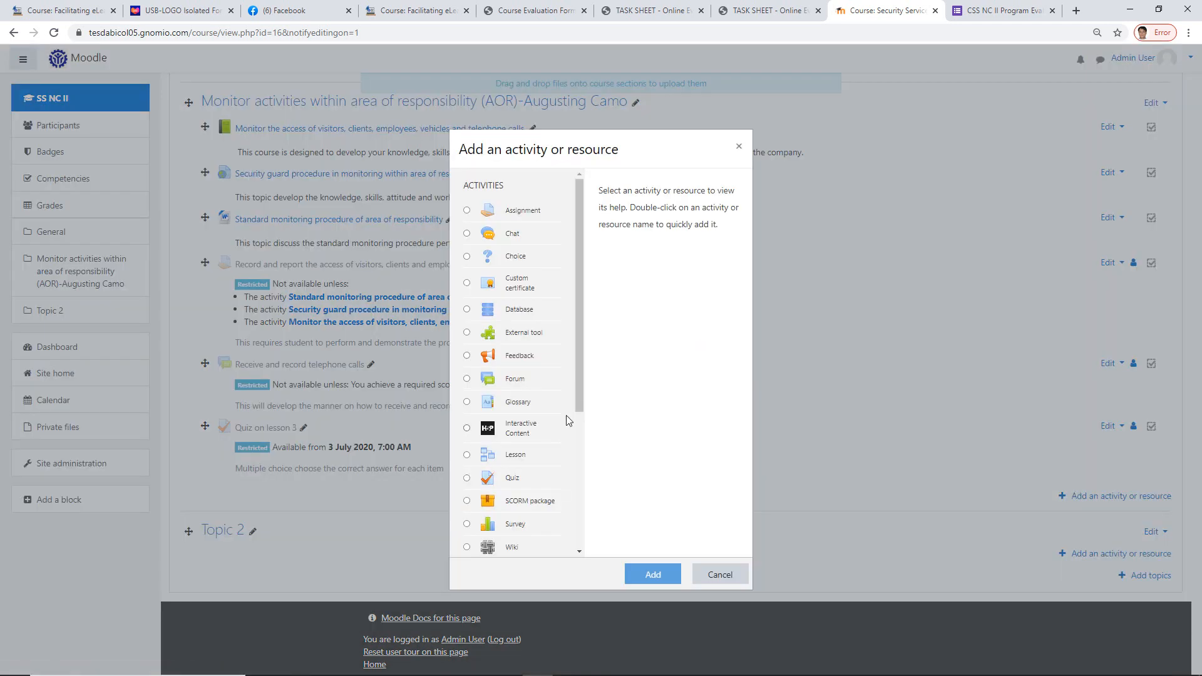
left_click_drag(578, 387, 589, 546)
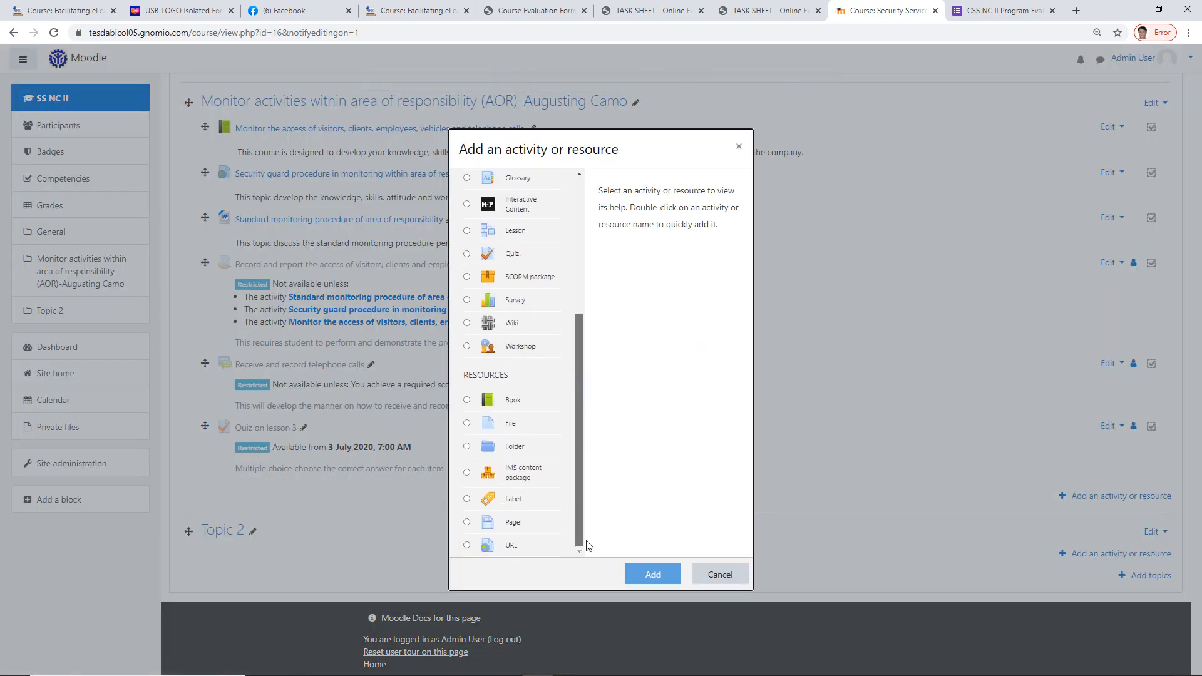
left_click(466, 522)
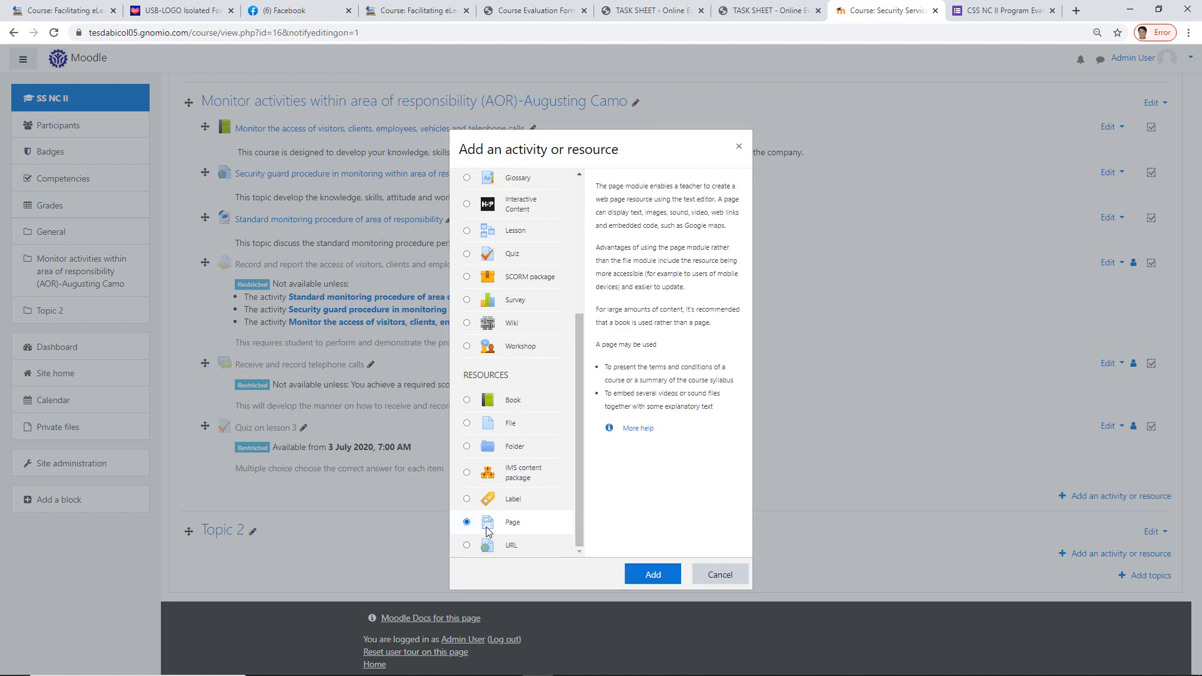
left_click(641, 572)
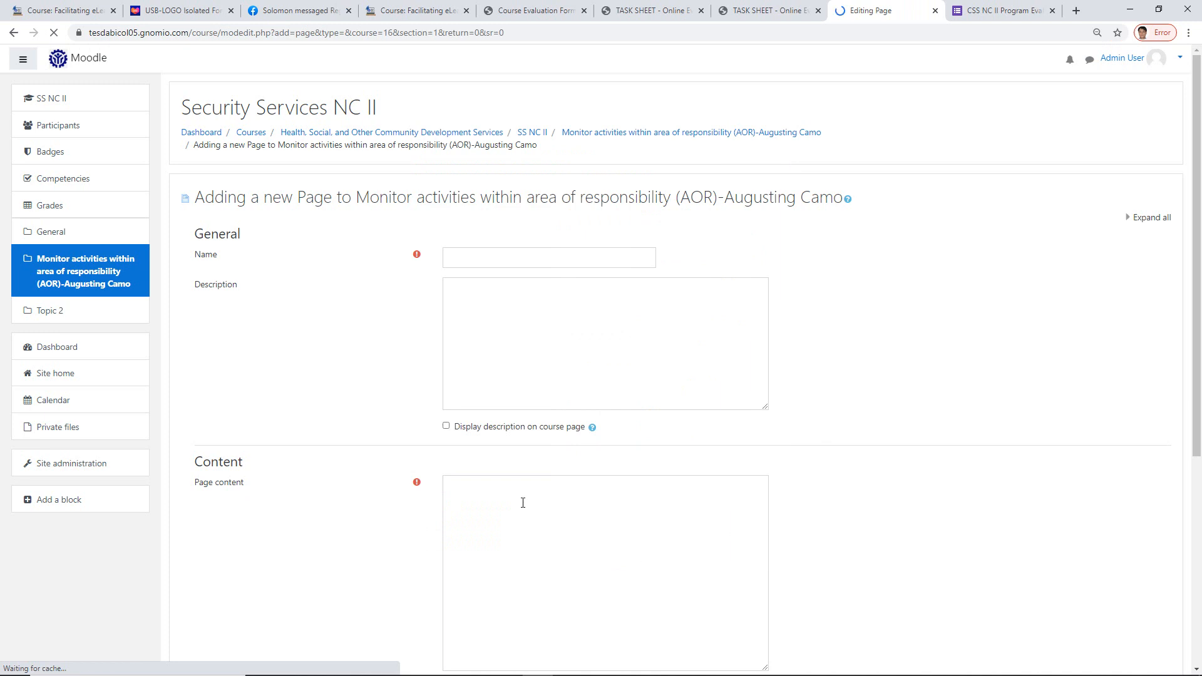
- Name the new page "CSS NC II Program Evaluation" by copying the title from the Google Form
left_click(476, 259)
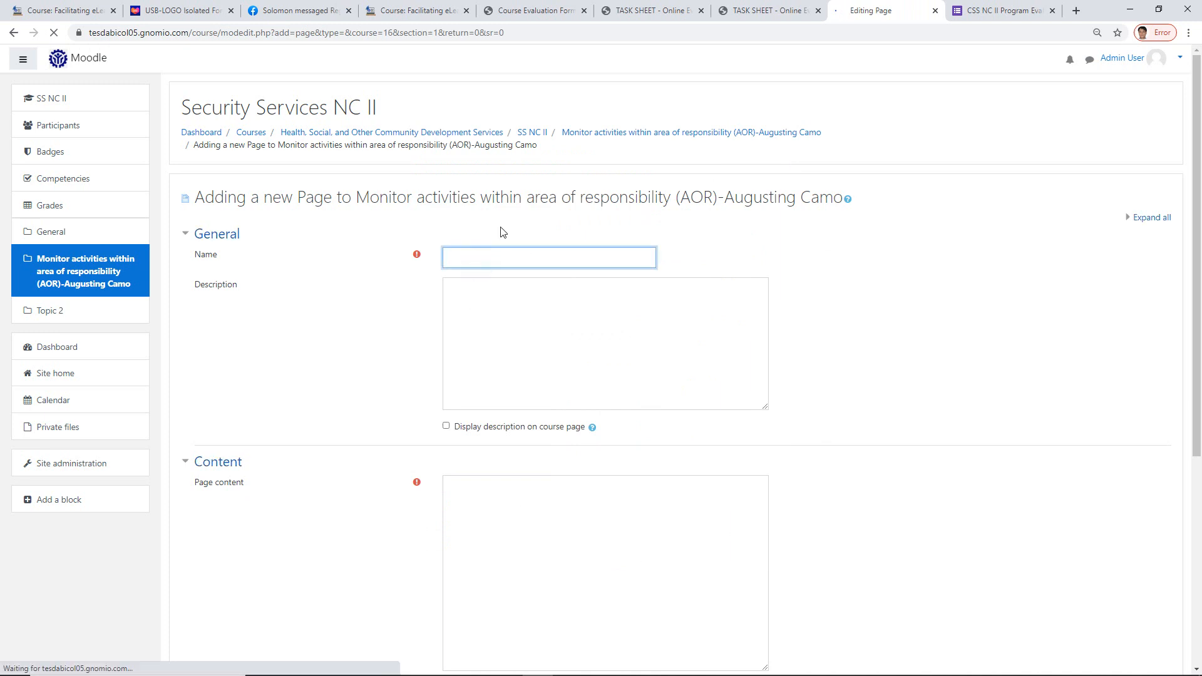
left_click(1003, 17)
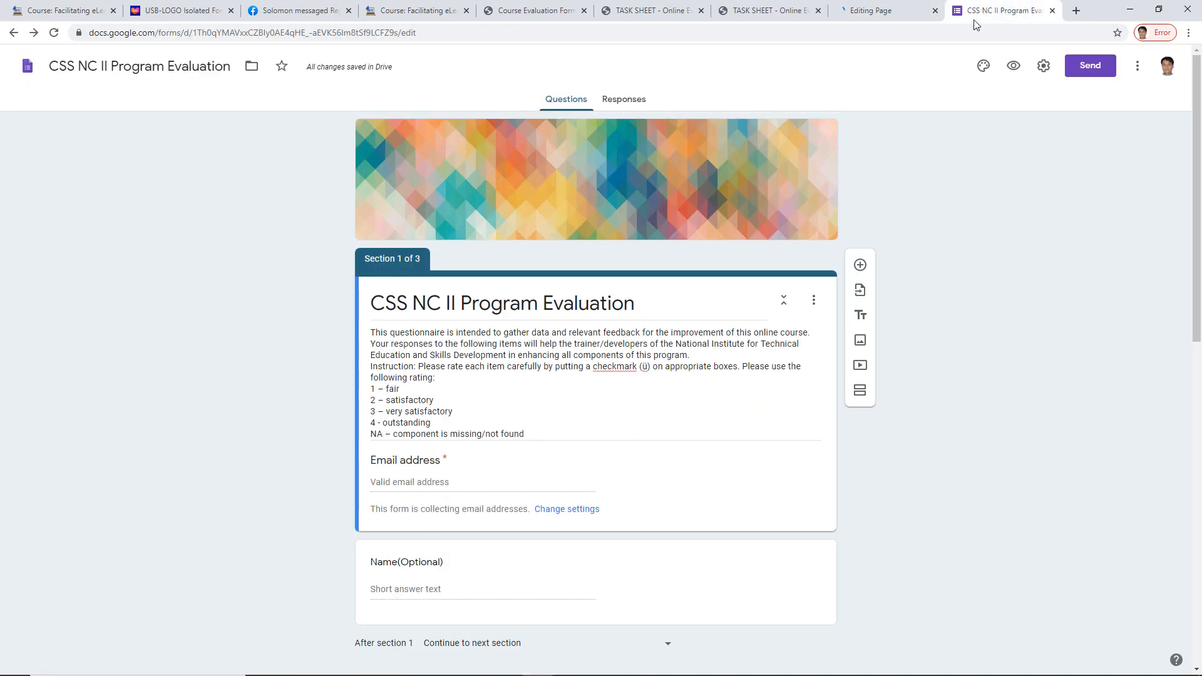
triple_click(637, 305)
key("ctrl+c")
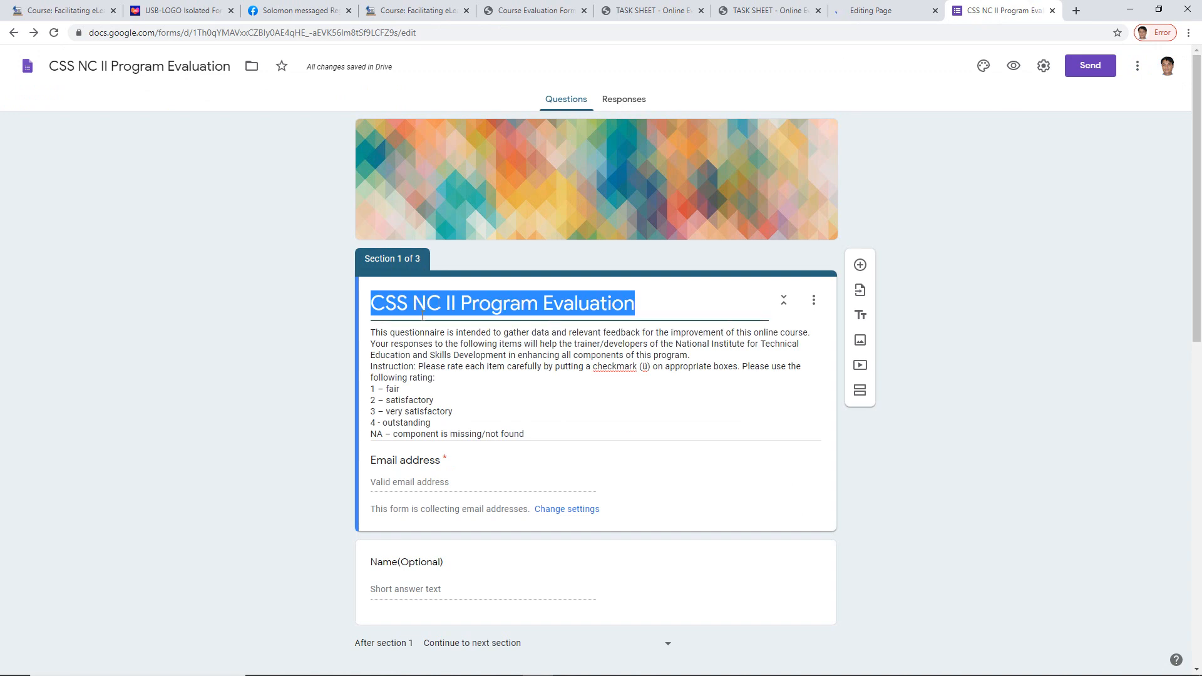
left_click(872, 18)
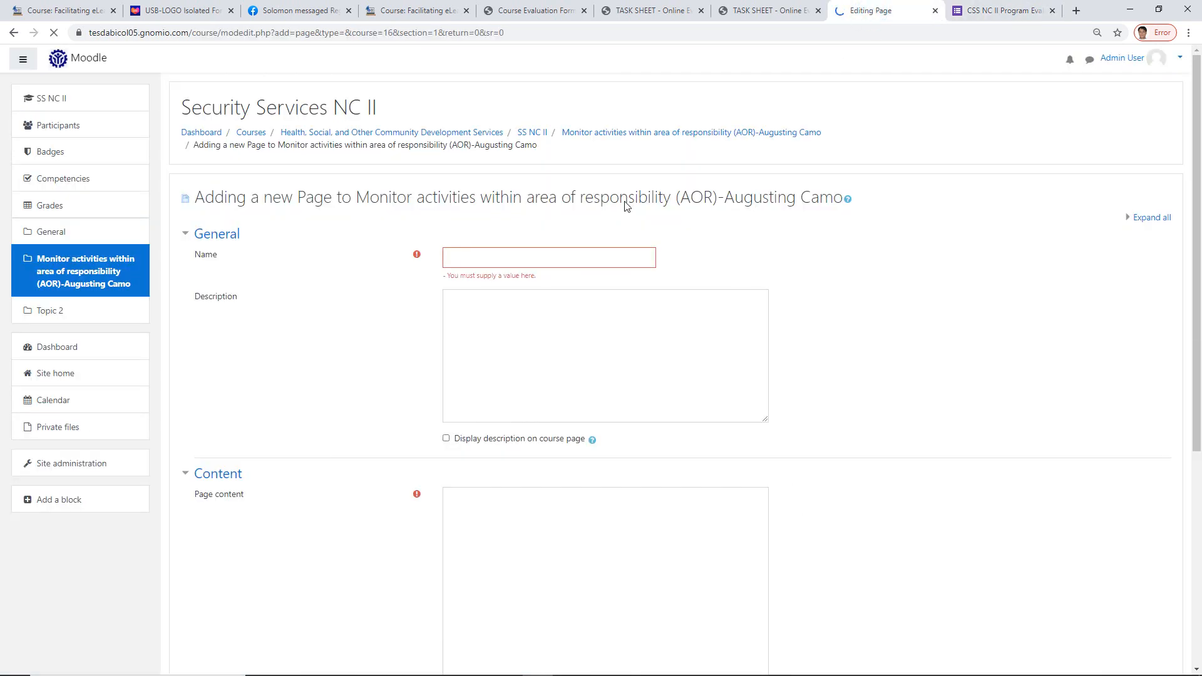
left_click(499, 261)
key("ctrl+v")
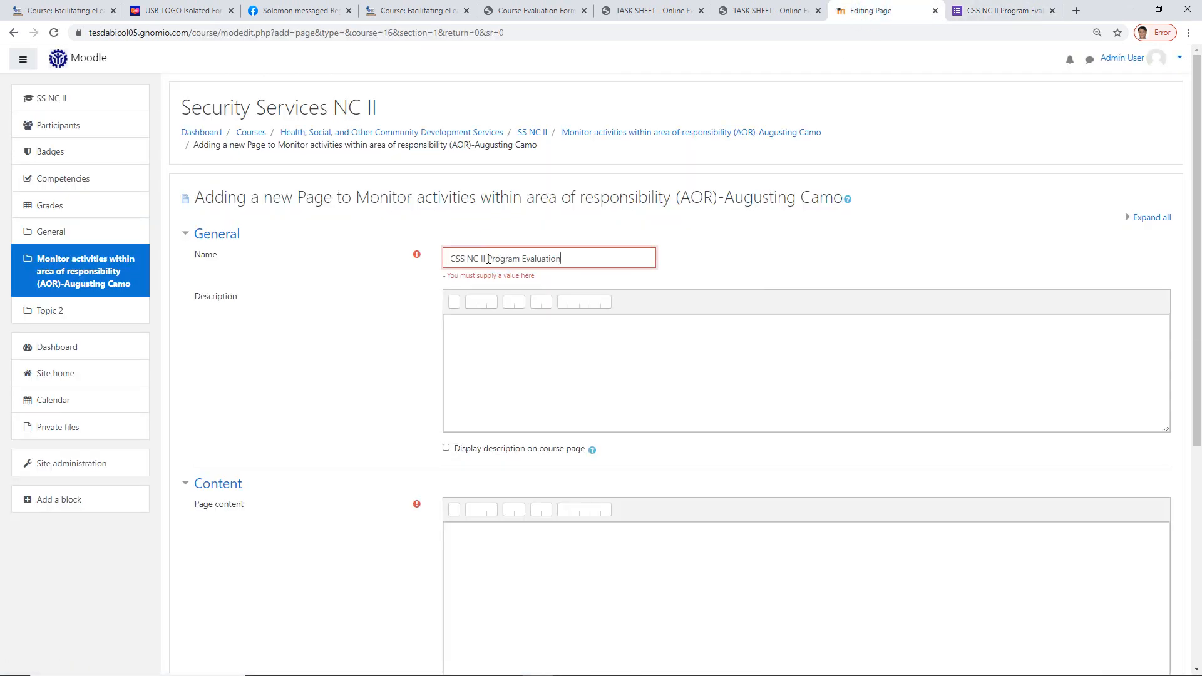
left_click(473, 339)
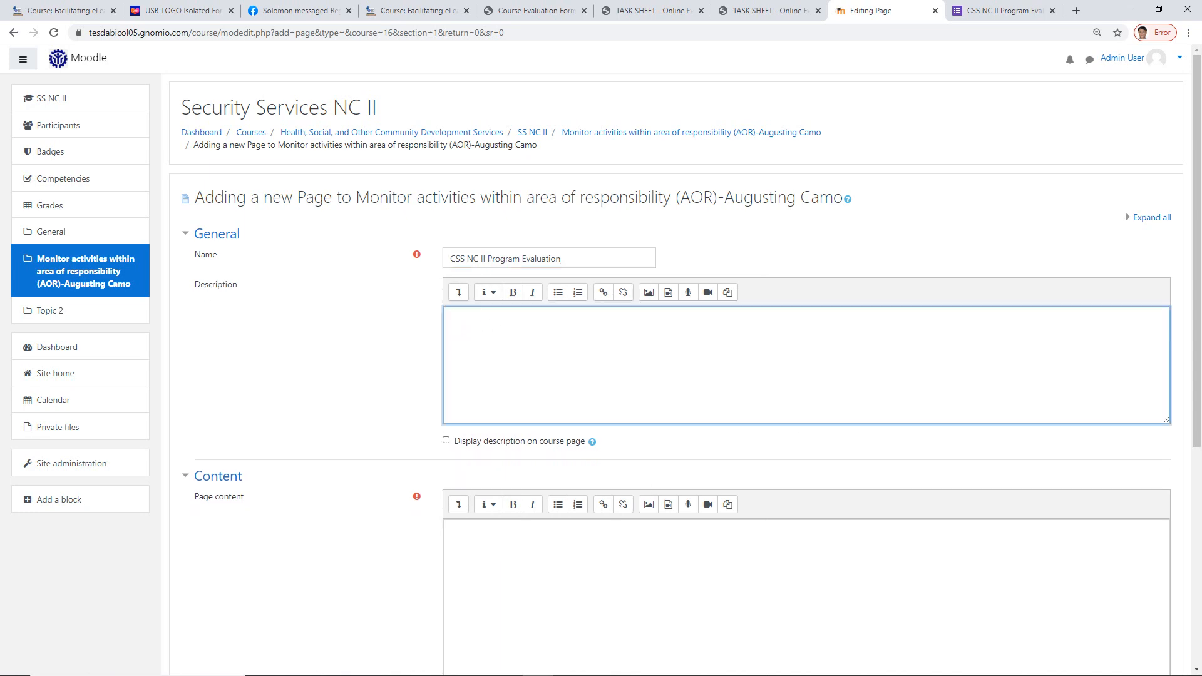
left_click(405, 19)
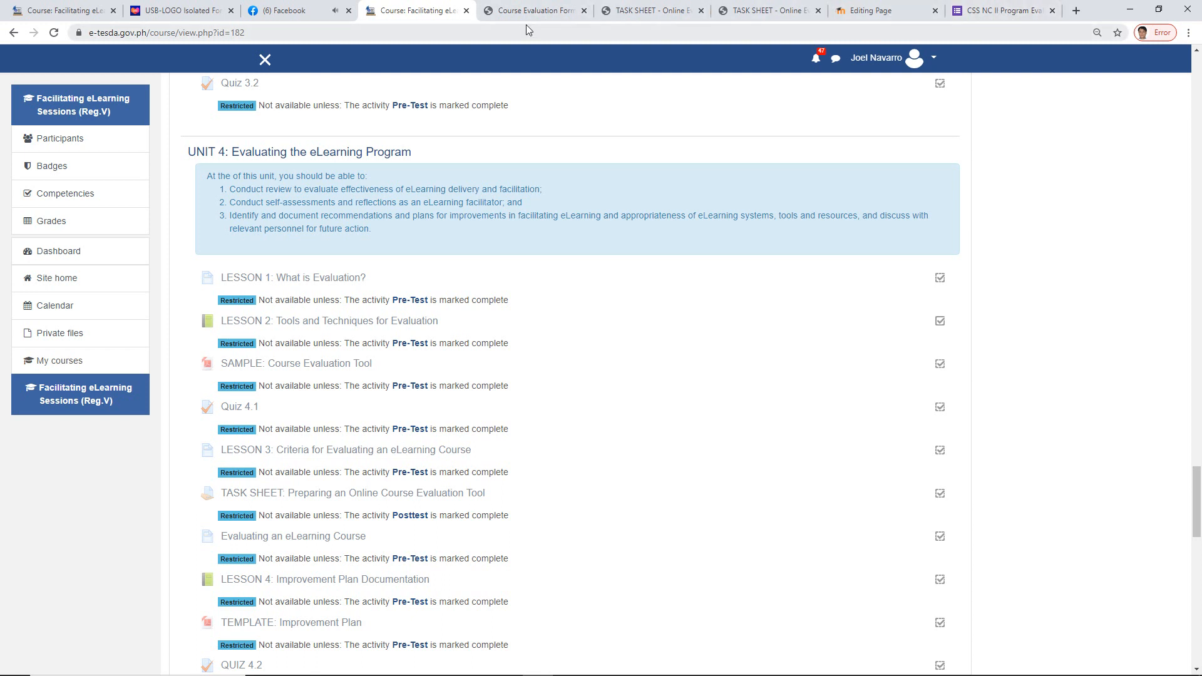
left_click(877, 11)
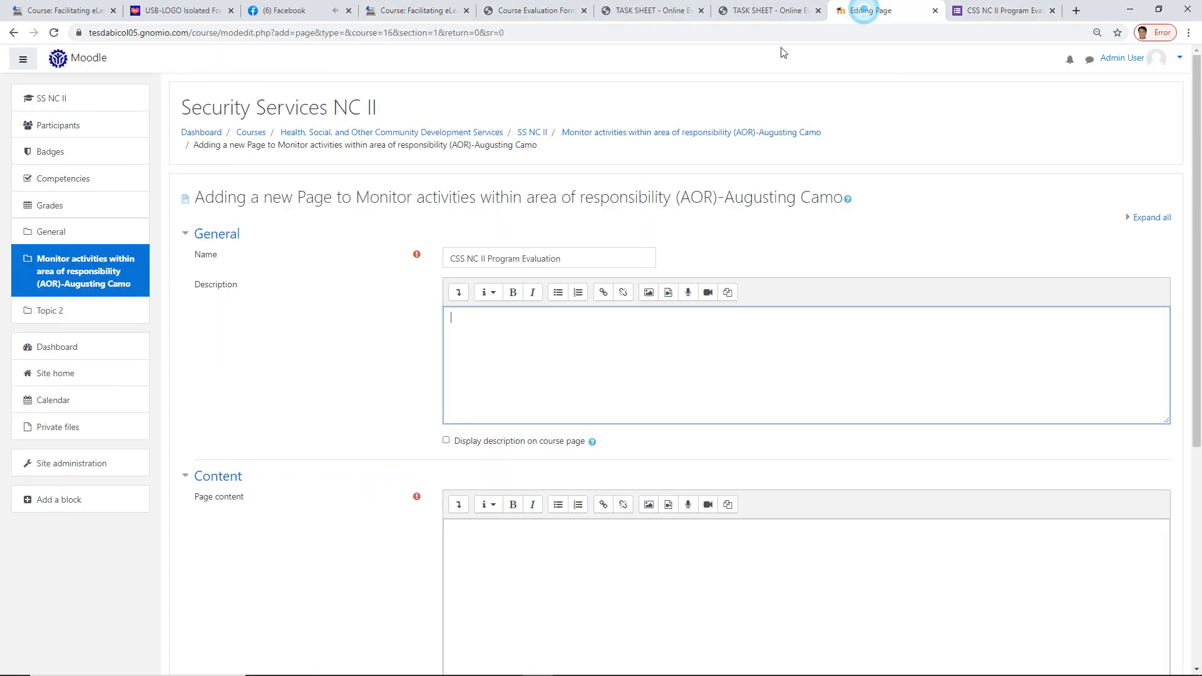
- Switch the page content editor to HTML source view and remove the mistakenly pasted text
scroll(623, 369, "down", 4)
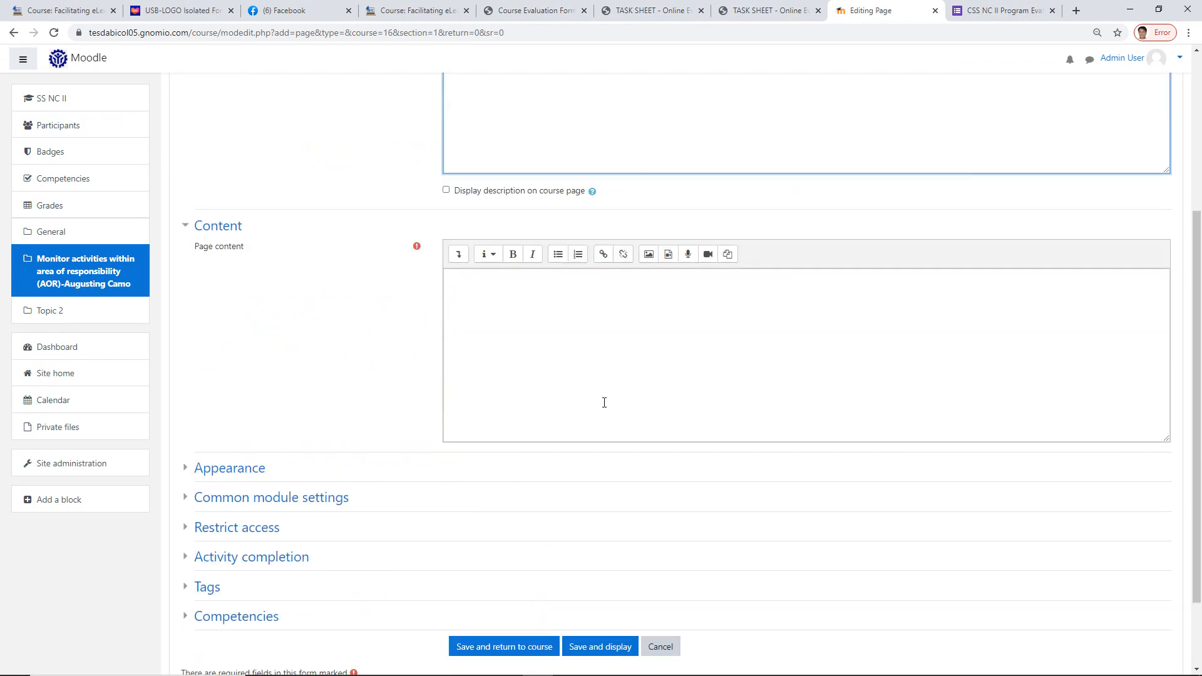
scroll(513, 384, "up", 1)
left_click(495, 375)
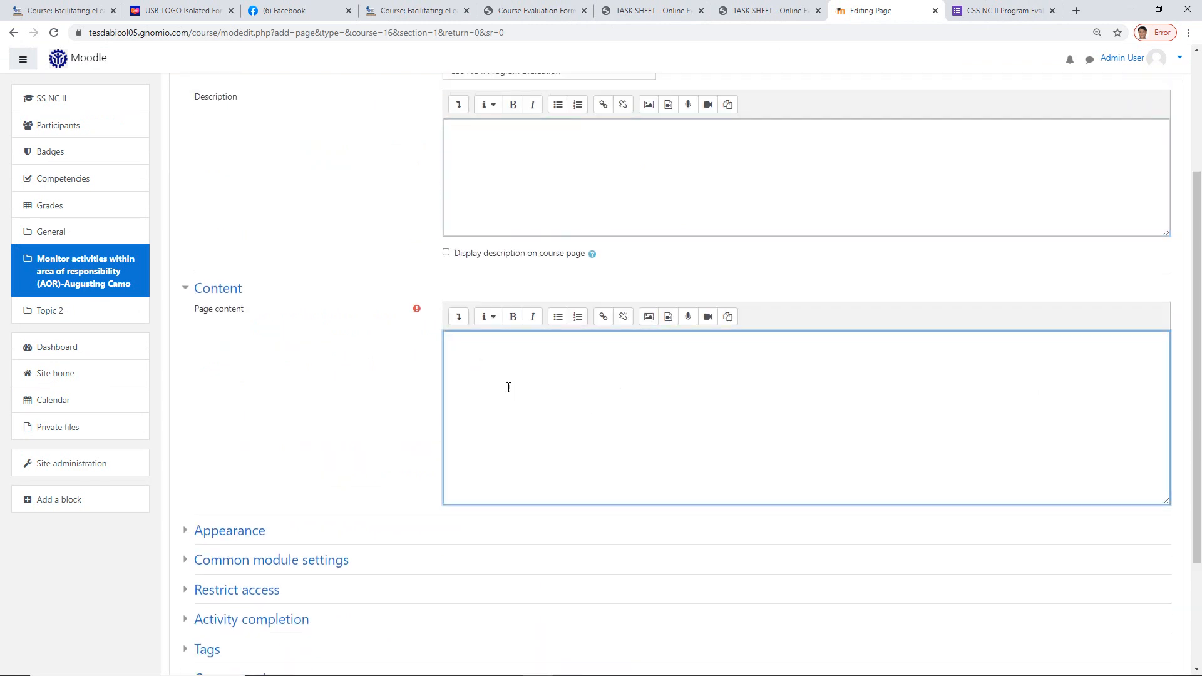
left_click(458, 316)
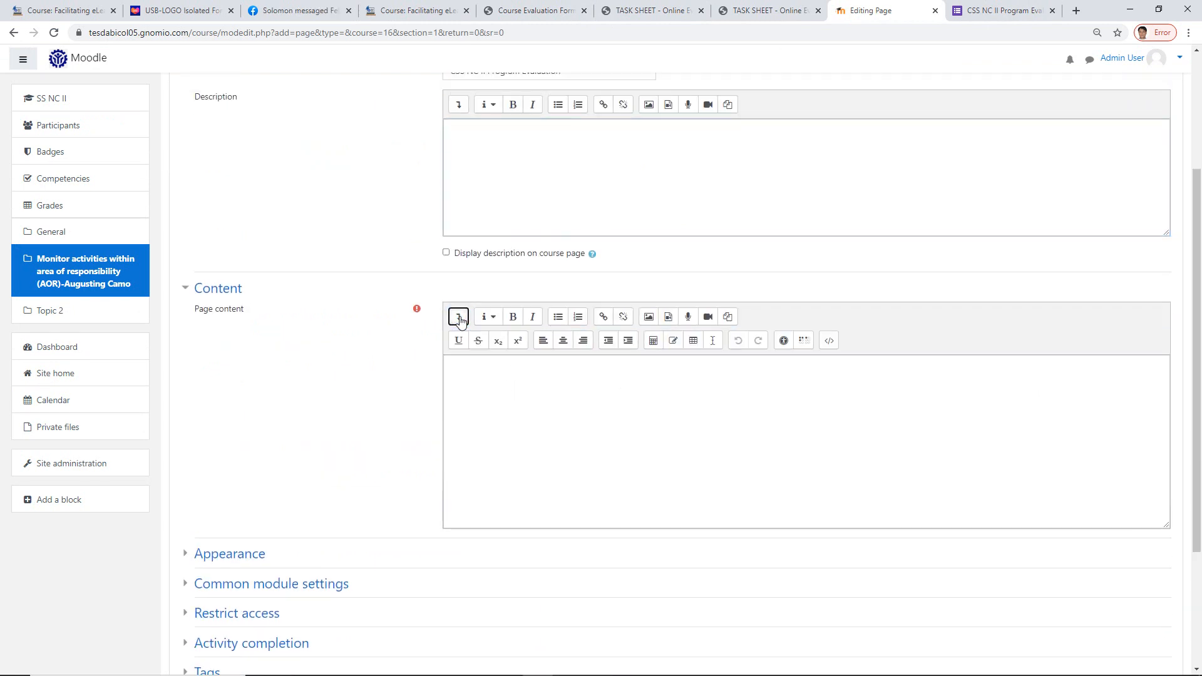
left_click(830, 347)
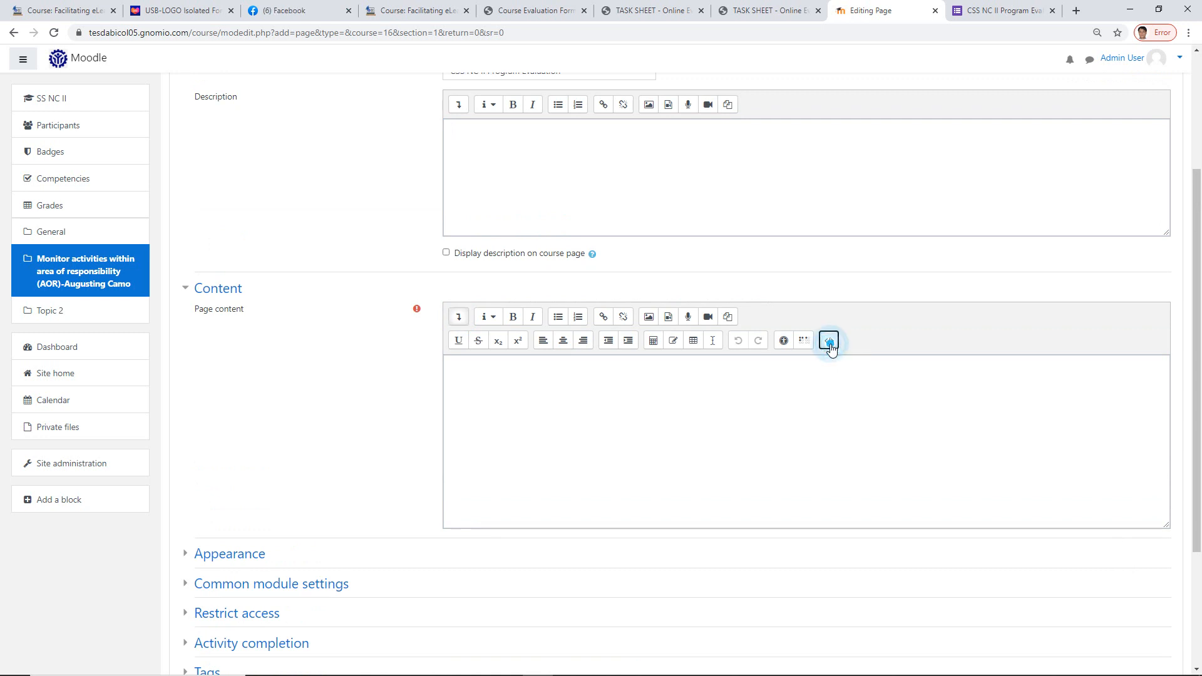
right_click(455, 375)
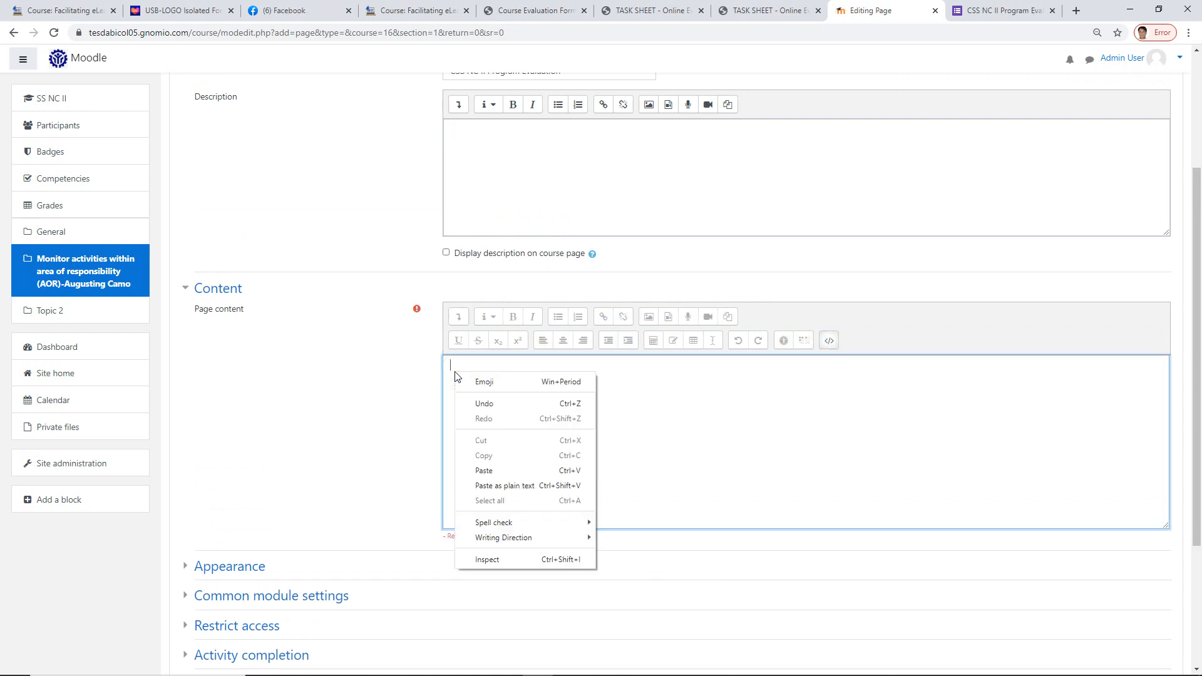
left_click(491, 471)
left_click_drag(578, 369, 405, 375)
key("BackSpace")
- Switch to the CSS NC II Program Evaluation form in Google Forms and copy its full, unshortened sharing link
left_click(1005, 10)
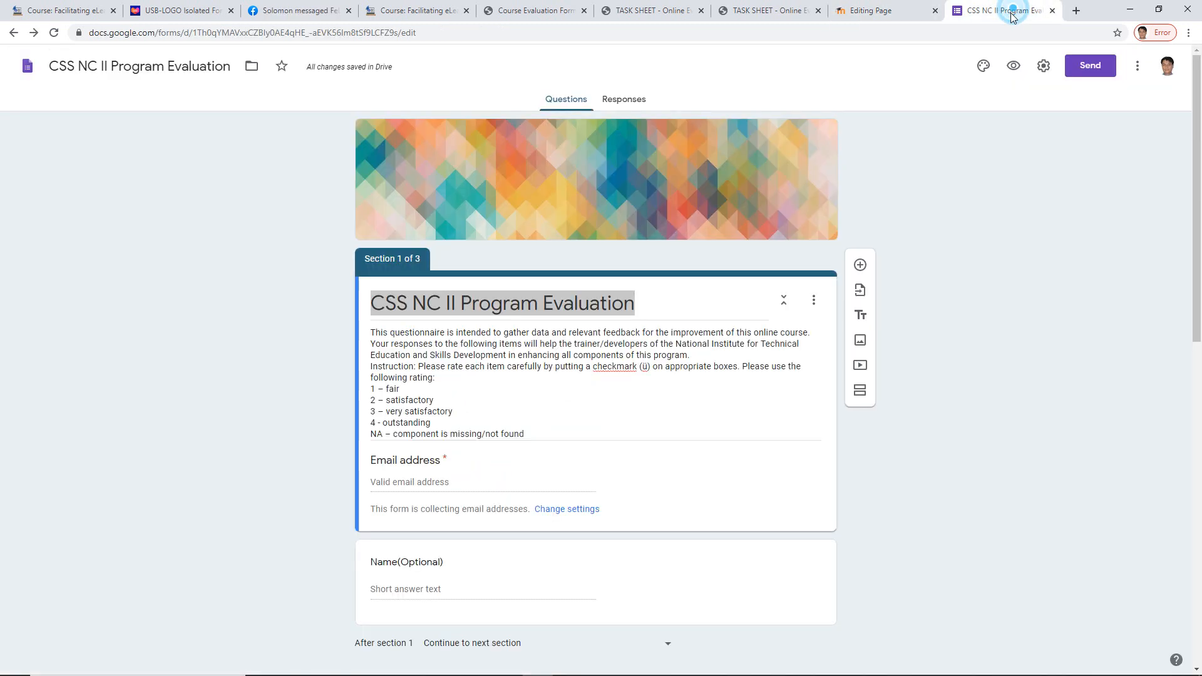
left_click(1090, 66)
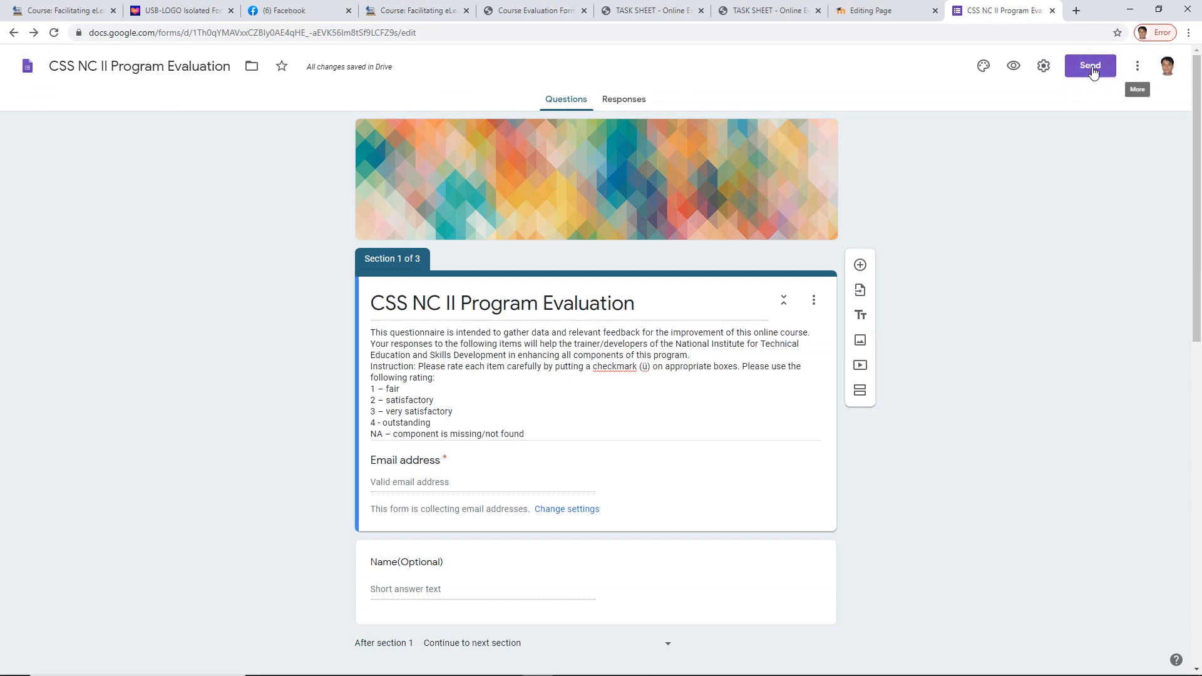
left_click(547, 157)
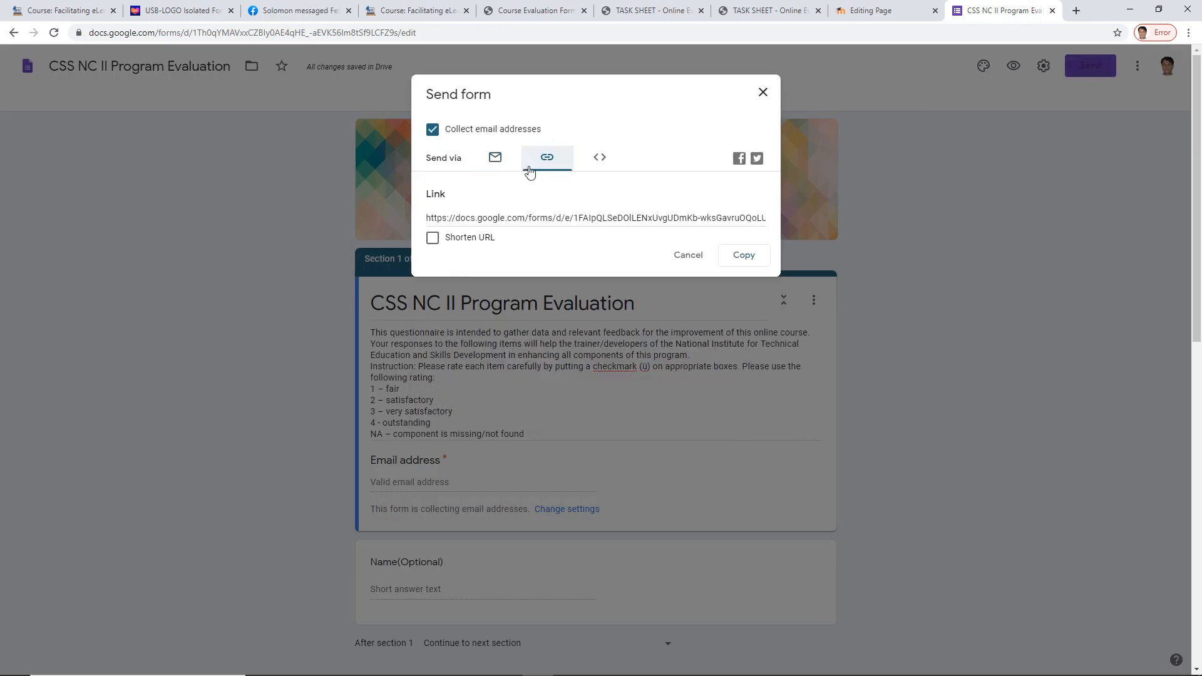
left_click(743, 256)
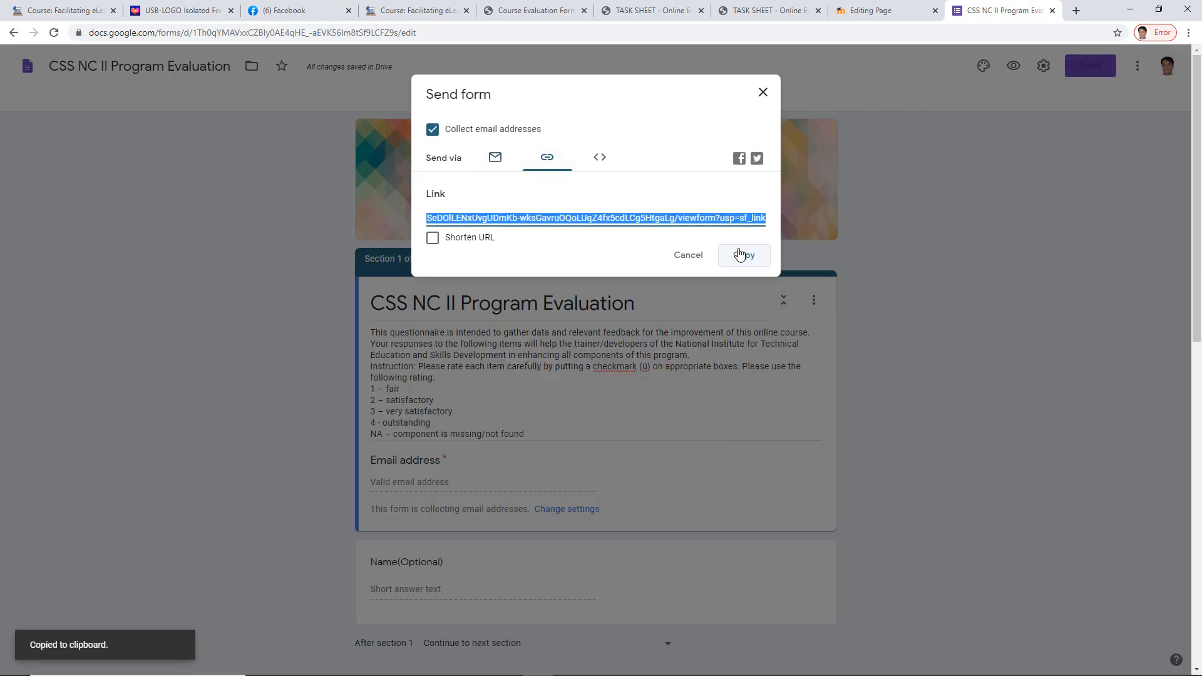
- Return to the Moodle page form, paste the form link into the page content's HTML source, and compare it with the normal view
left_click(893, 12)
right_click(495, 377)
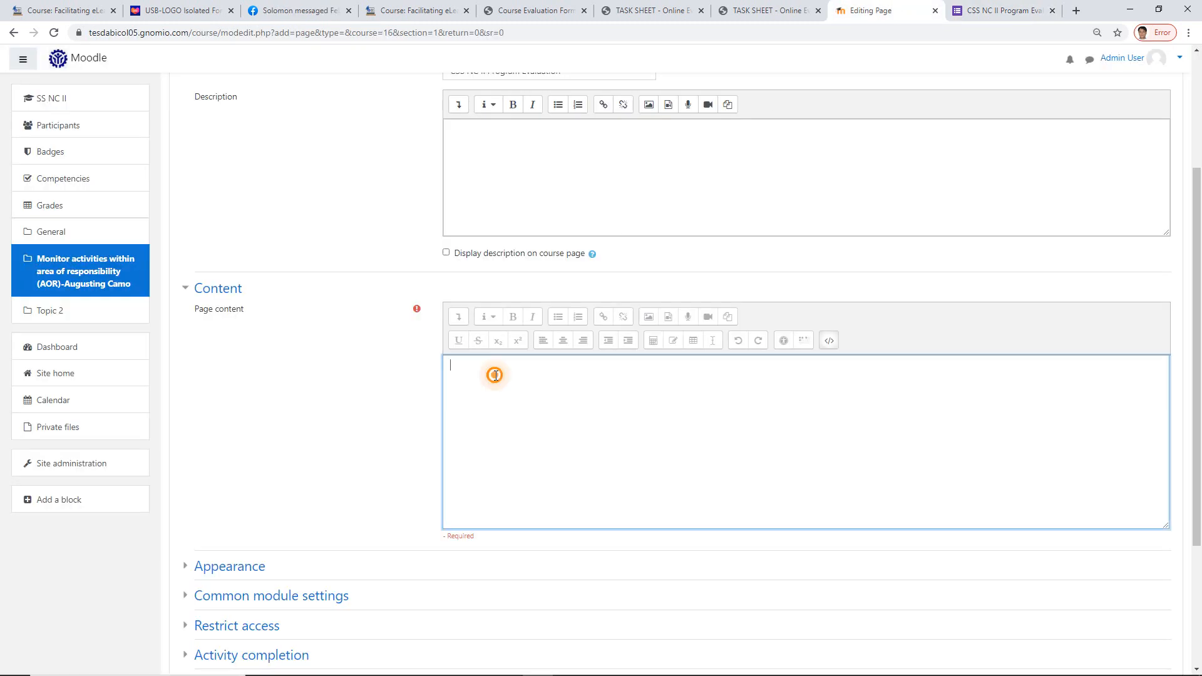
left_click(537, 475)
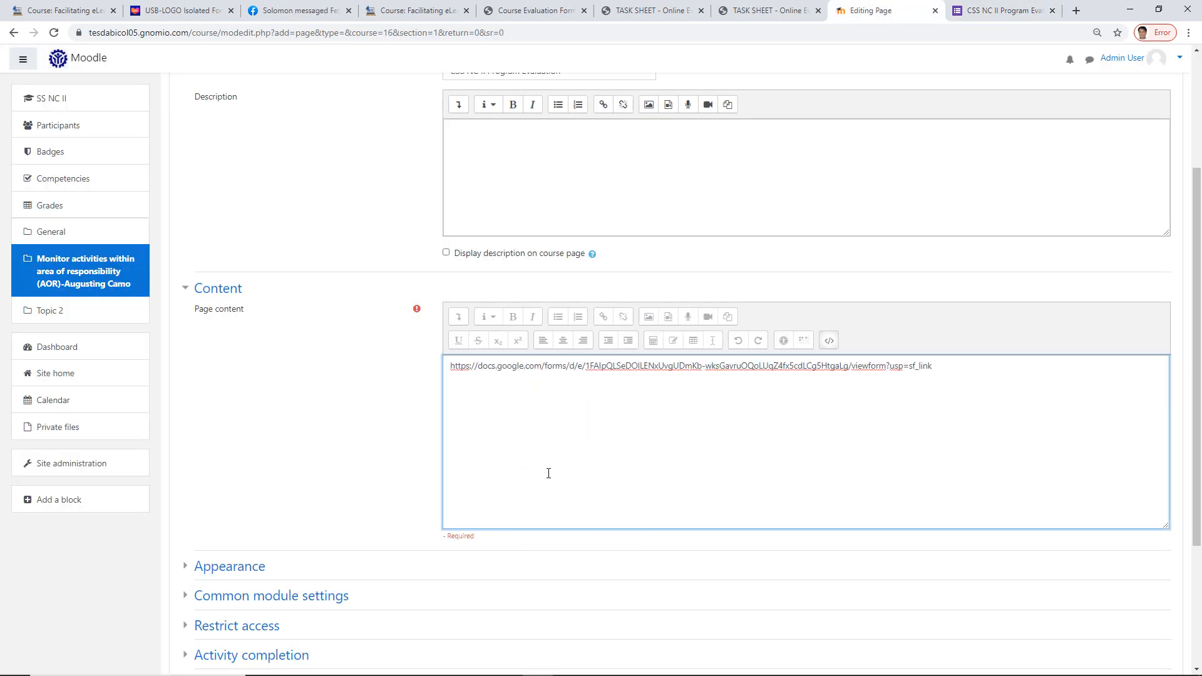
left_click(827, 344)
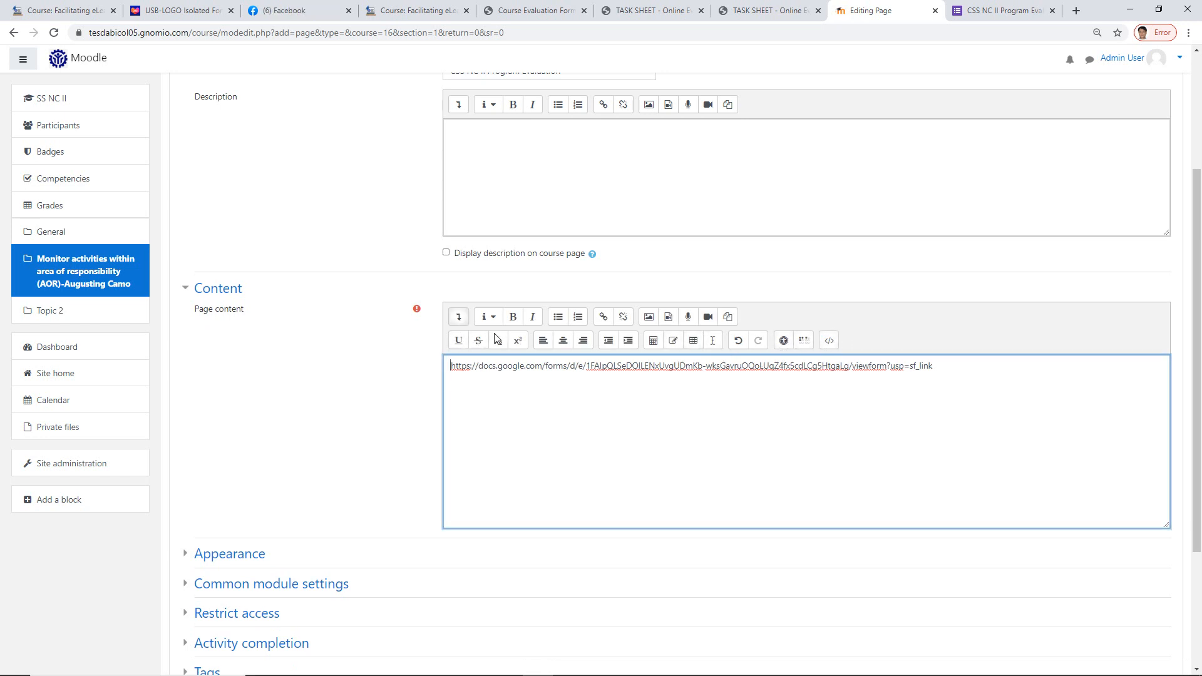
left_click(829, 341)
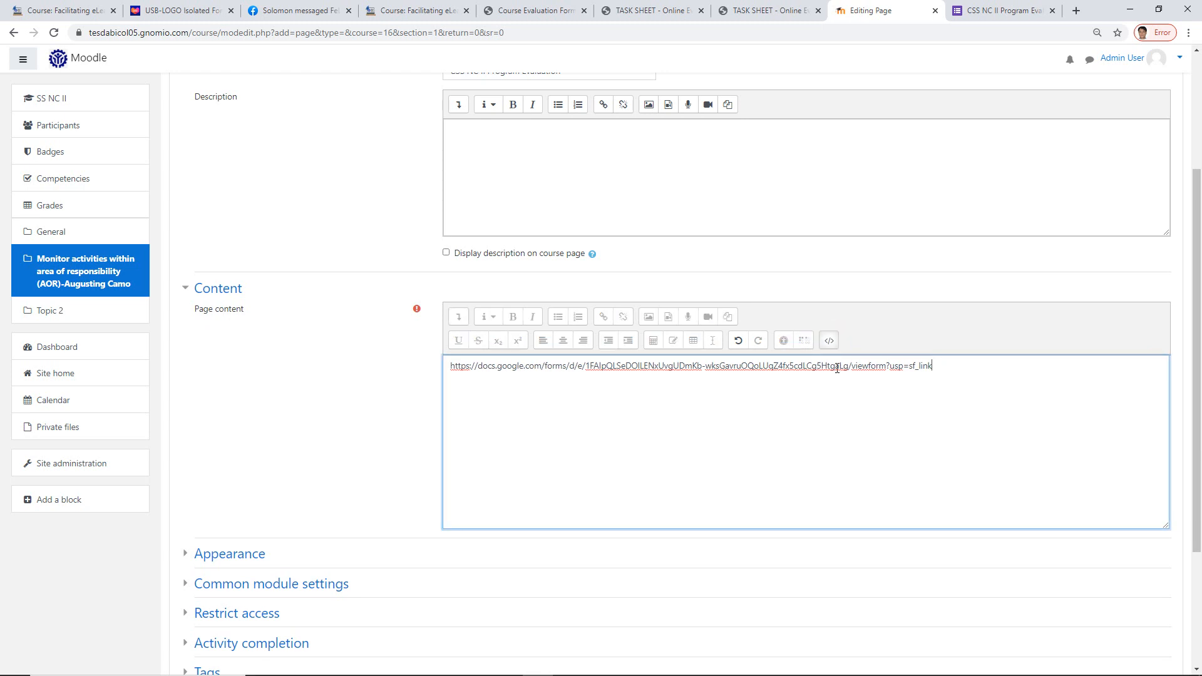
left_click(829, 341)
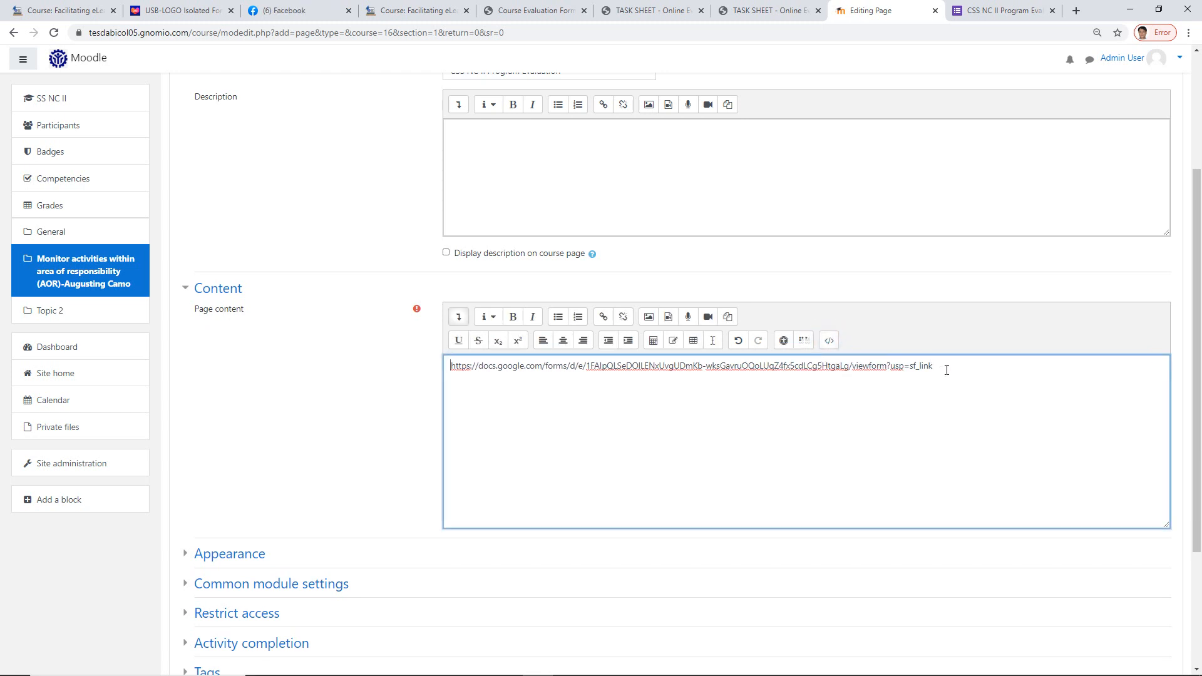
- Cut the form link out of the page content and reload the page form, discarding the unsaved entries
left_click_drag(947, 370, 393, 375)
right_click(479, 369)
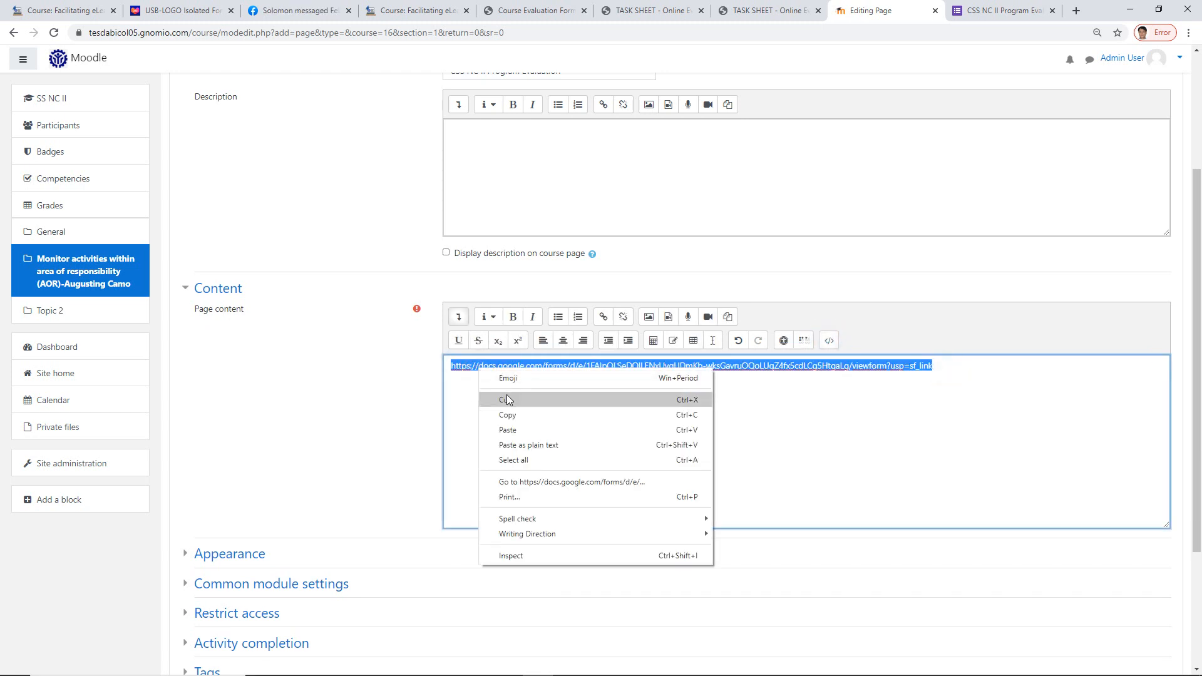
left_click(508, 400)
left_click(829, 342)
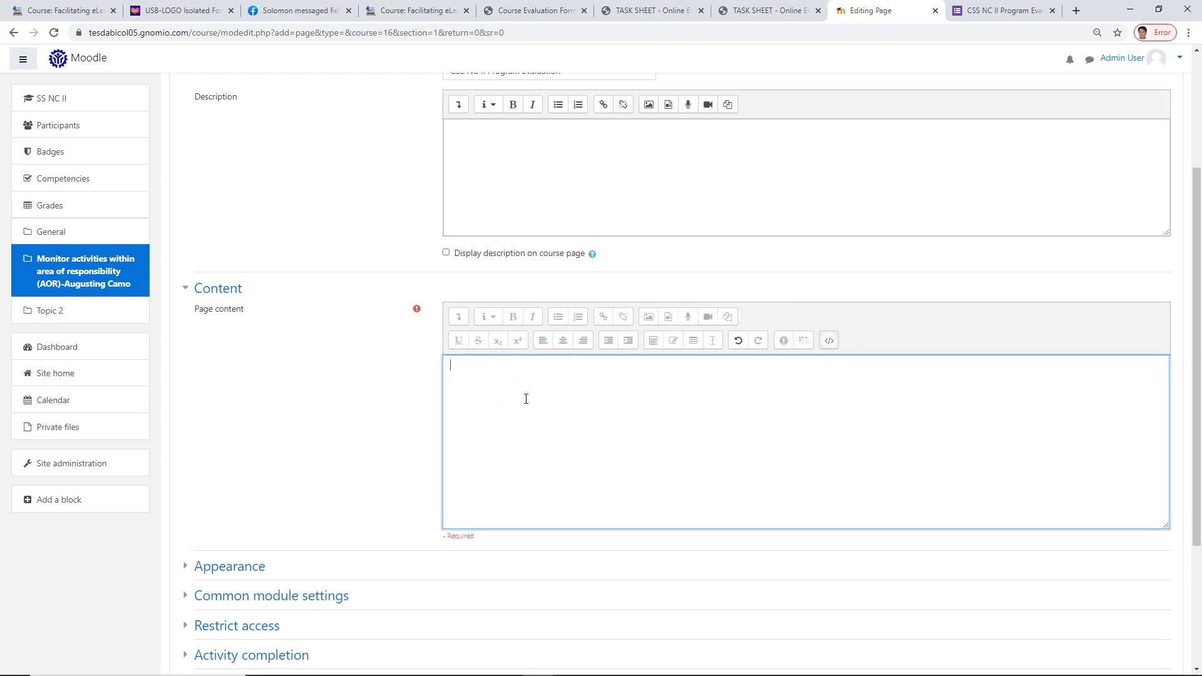
left_click(54, 33)
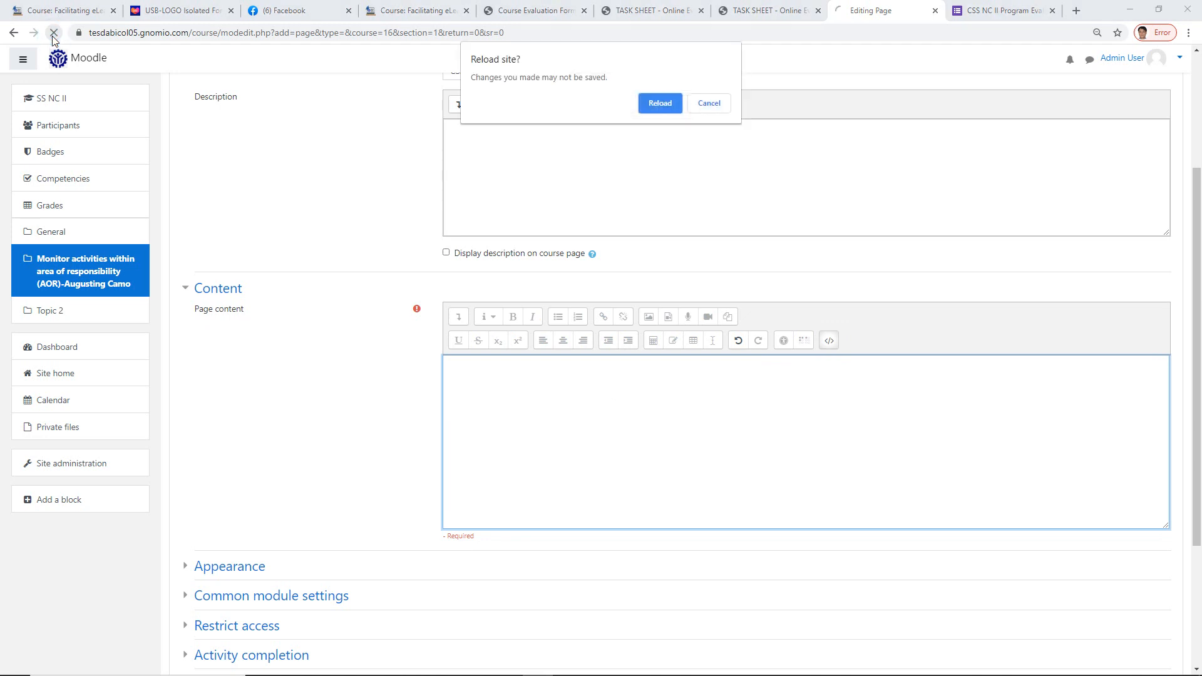
left_click(660, 103)
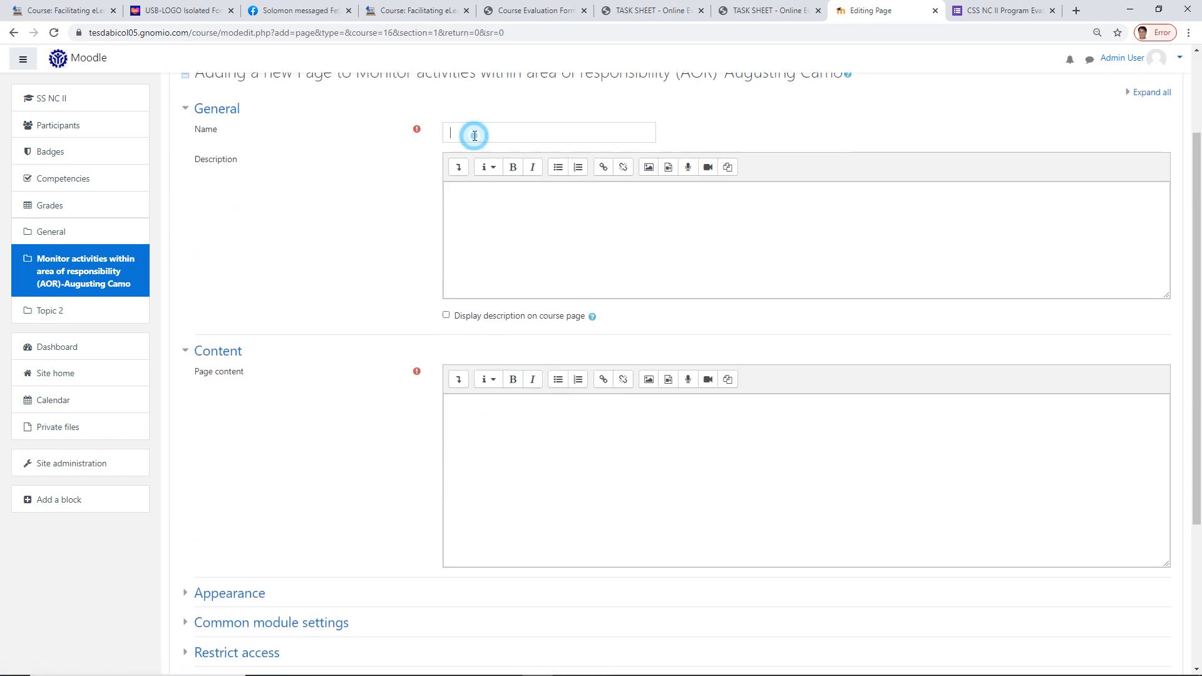
- Paste the Google Form link into the HTML source of the page content and return the editor to normal view
left_click(467, 132)
left_click(465, 421)
left_click(459, 393)
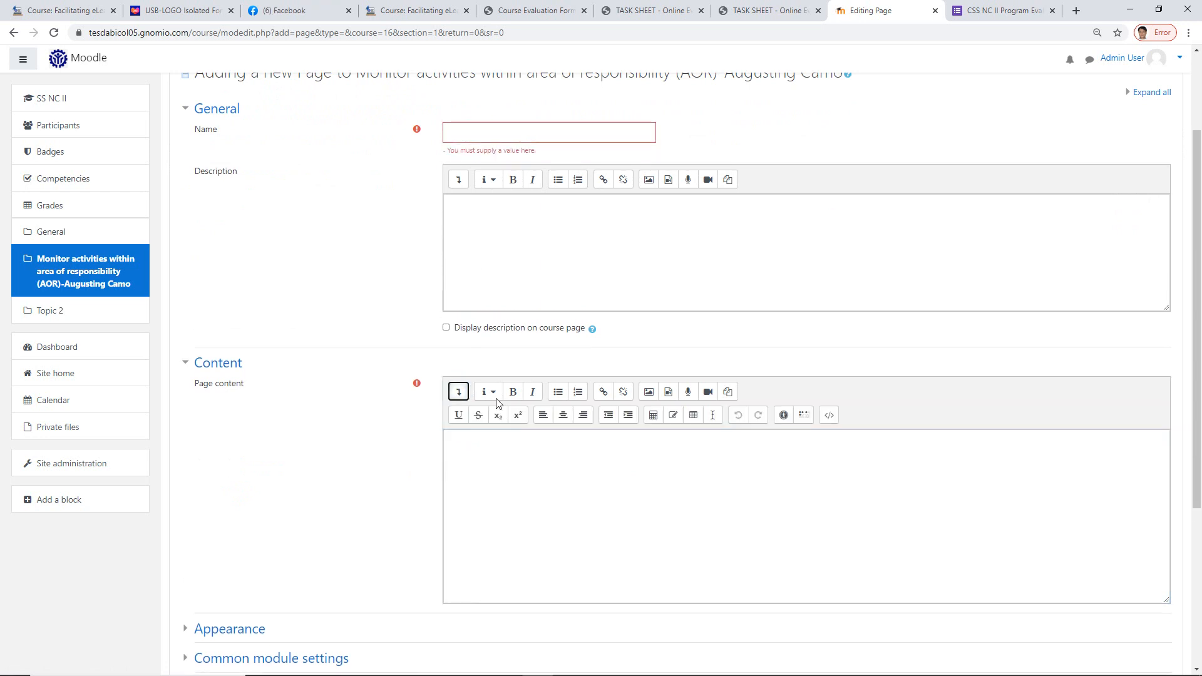
left_click(830, 416)
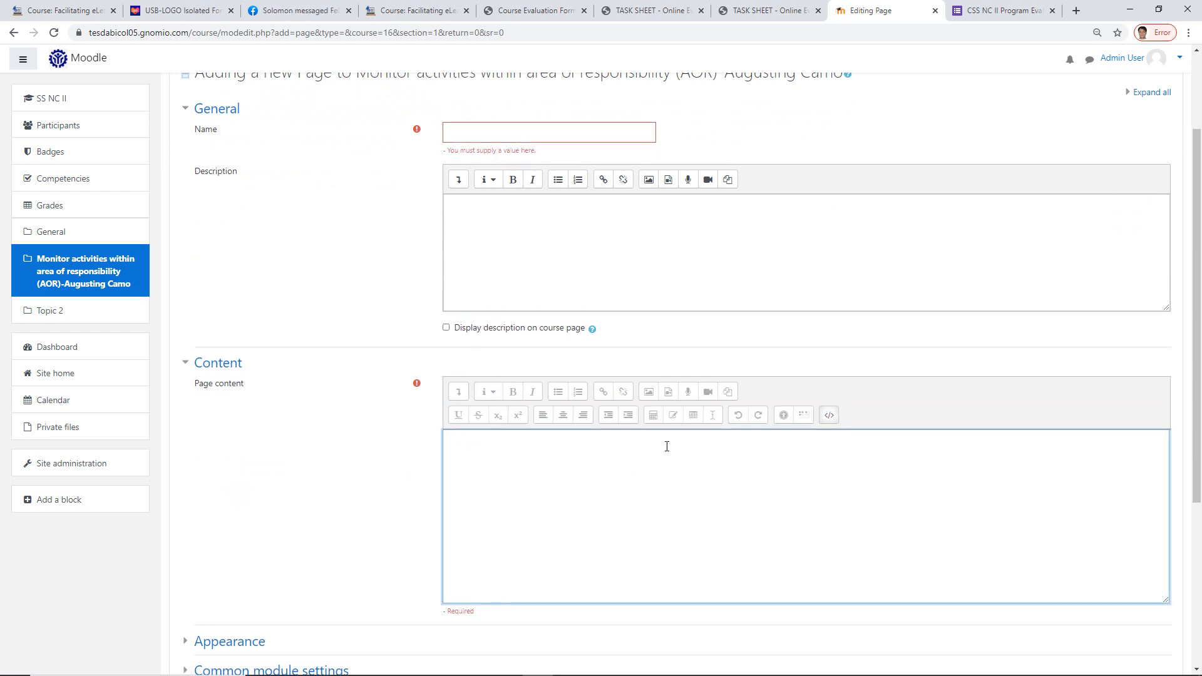
right_click(508, 458)
left_click(538, 556)
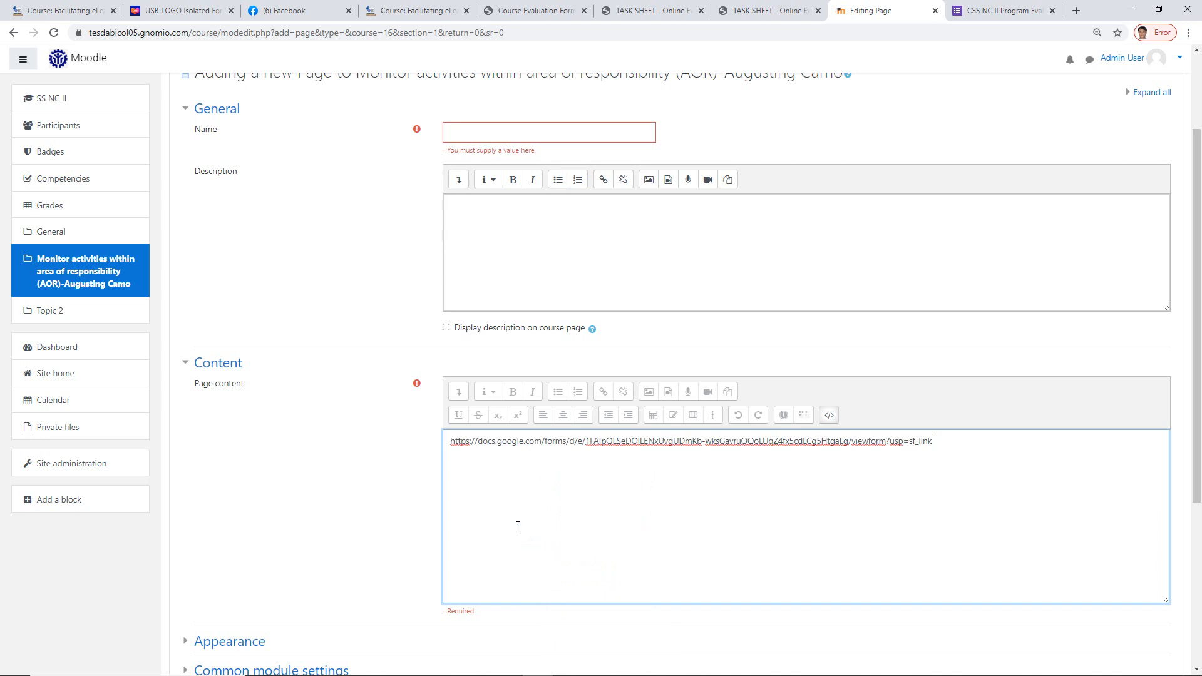
left_click(830, 415)
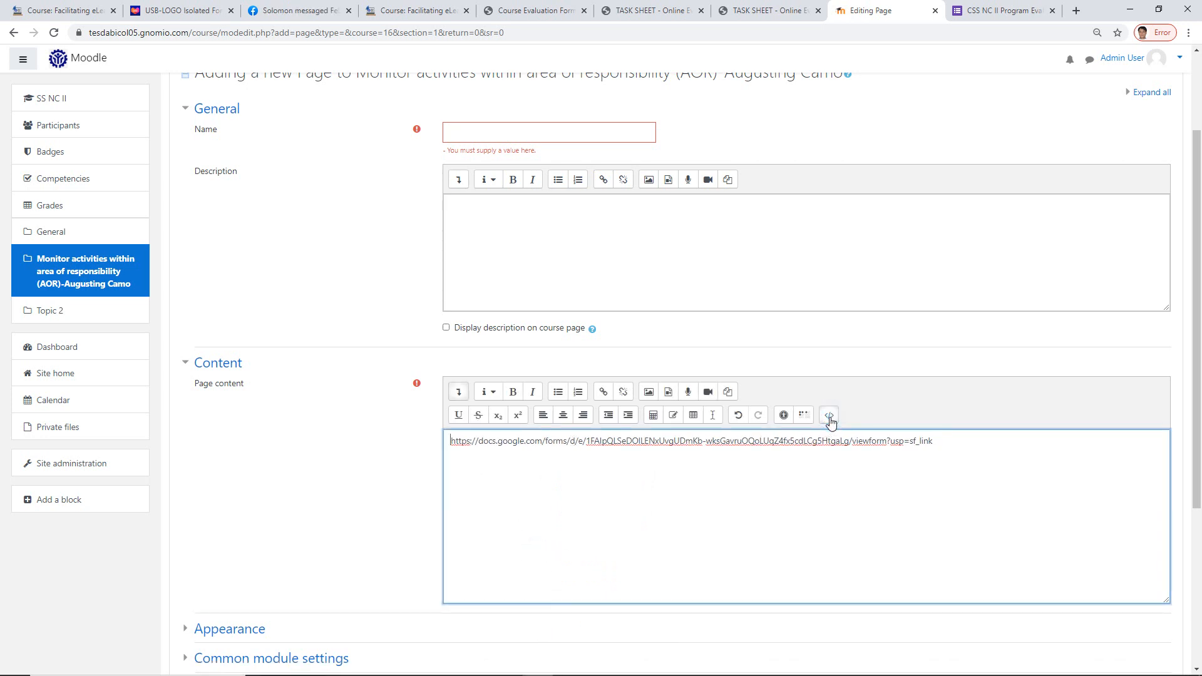
left_click(459, 391)
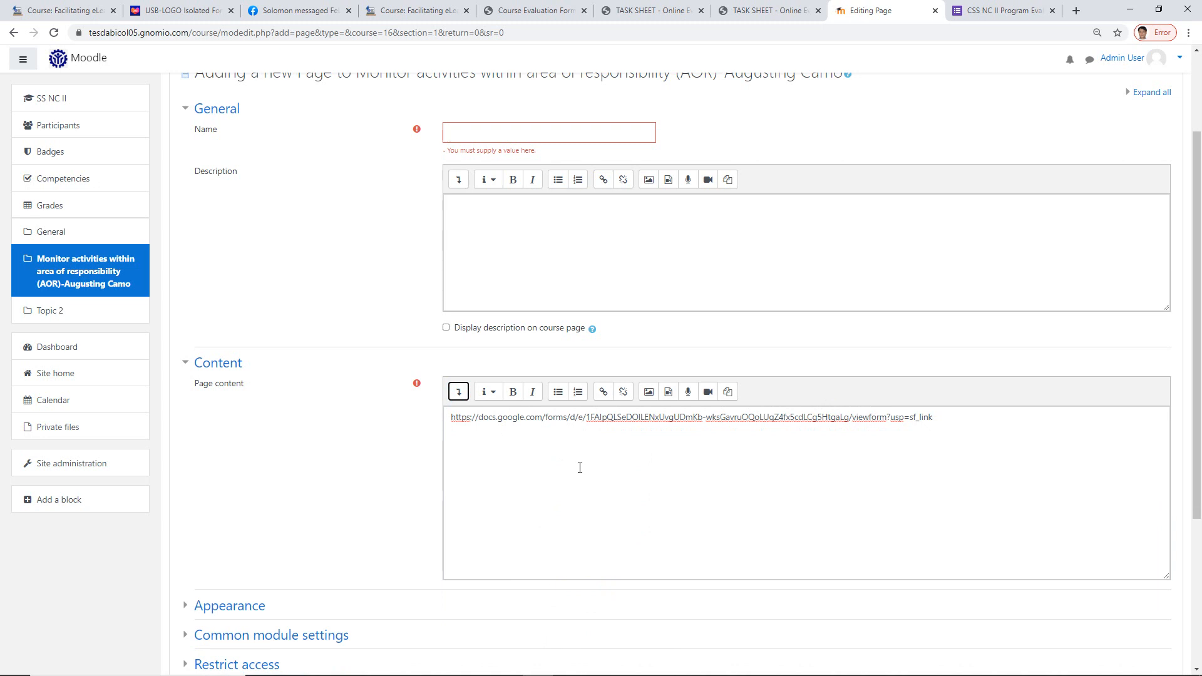
- Name the new page "CSS Program Evaluation"
scroll(577, 467, "up", 2)
left_click(484, 262)
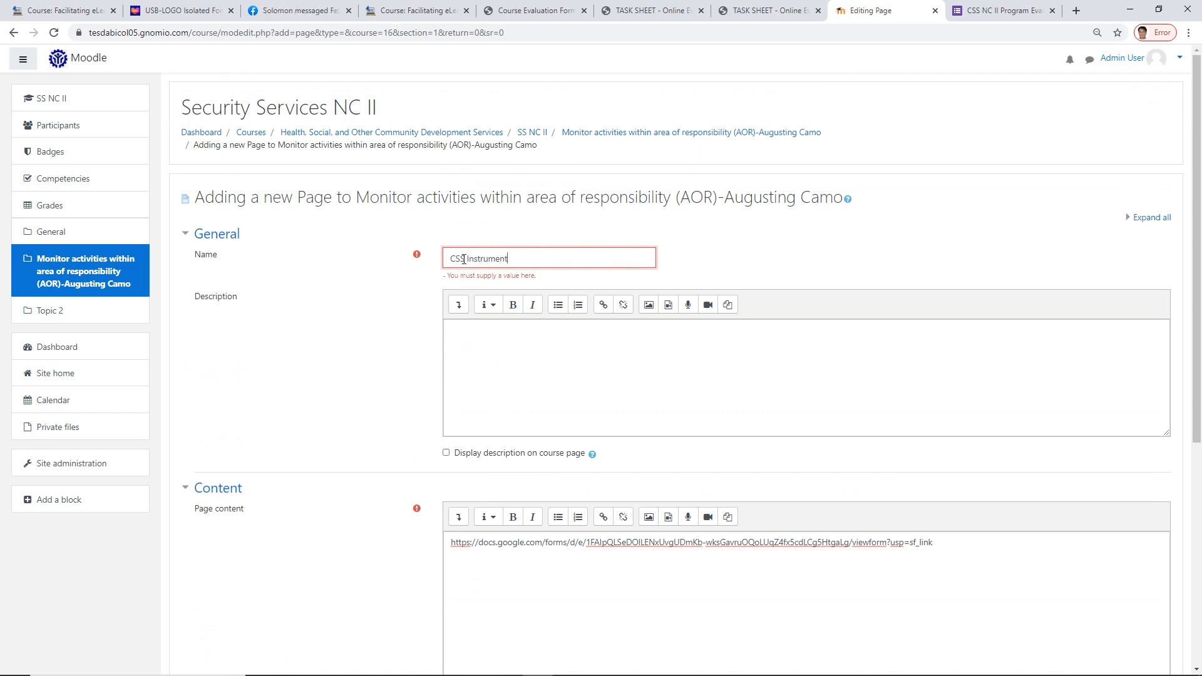
left_click_drag(526, 260, 472, 262)
type("Program Evaluation")
left_click(483, 349)
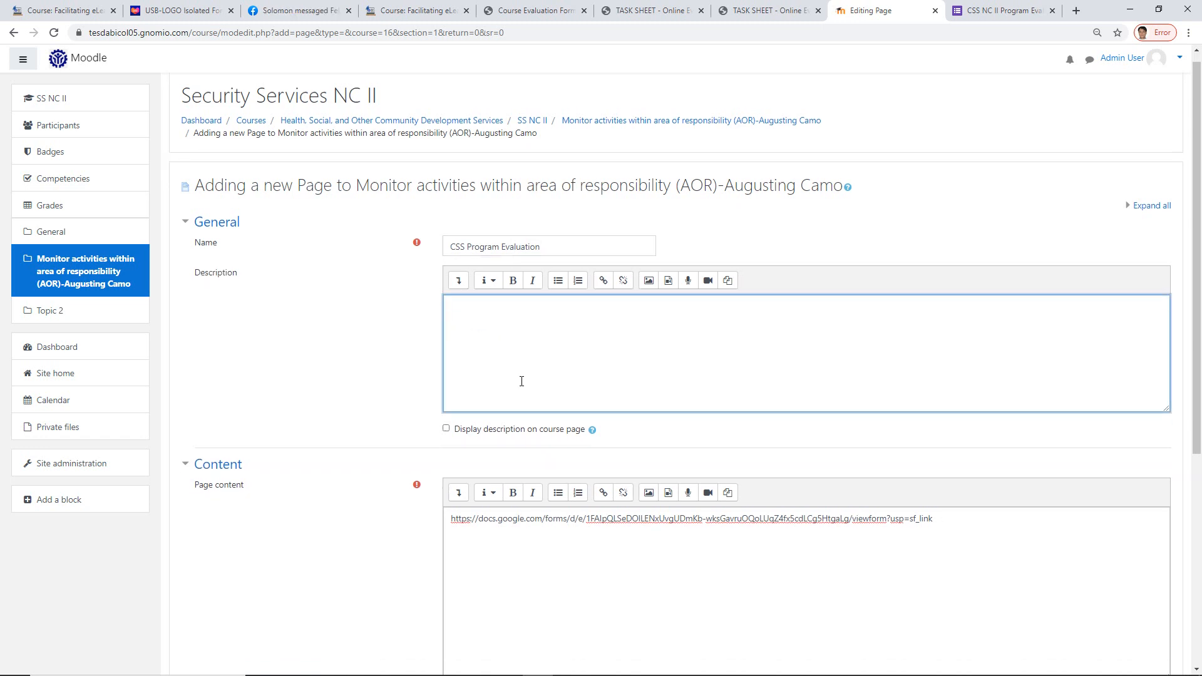
- Inspect the form link in the page content in both HTML source view and normal view
scroll(521, 381, "down", 4)
left_click(524, 280)
left_click(459, 254)
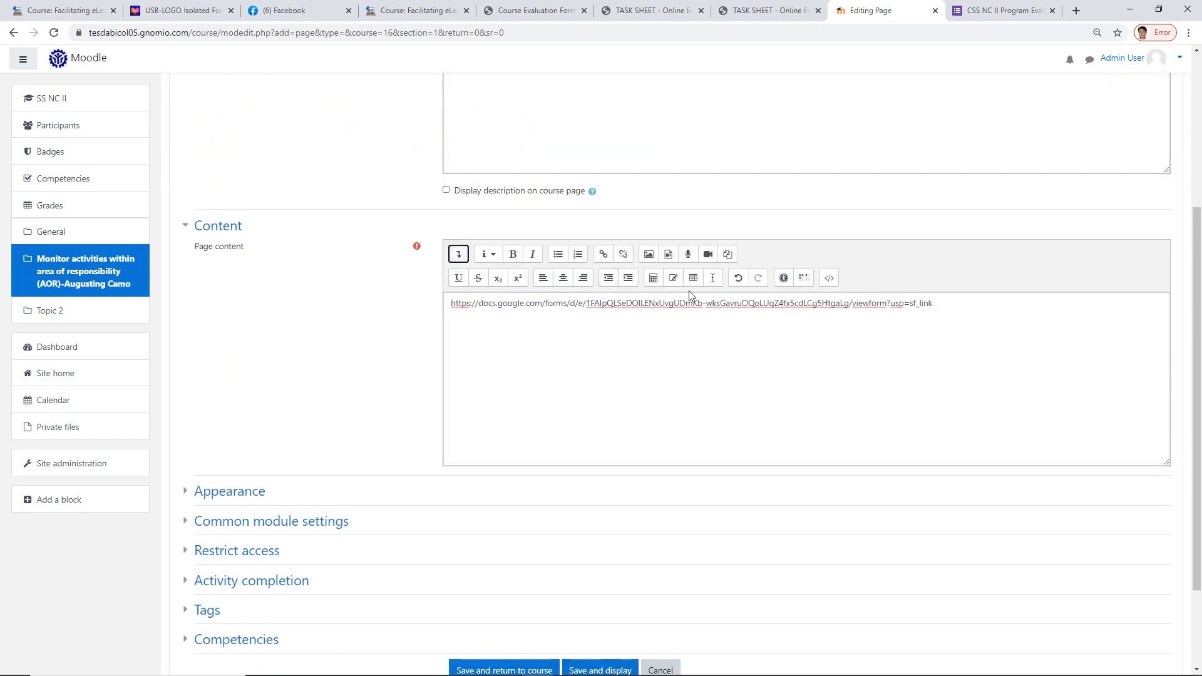
left_click(829, 278)
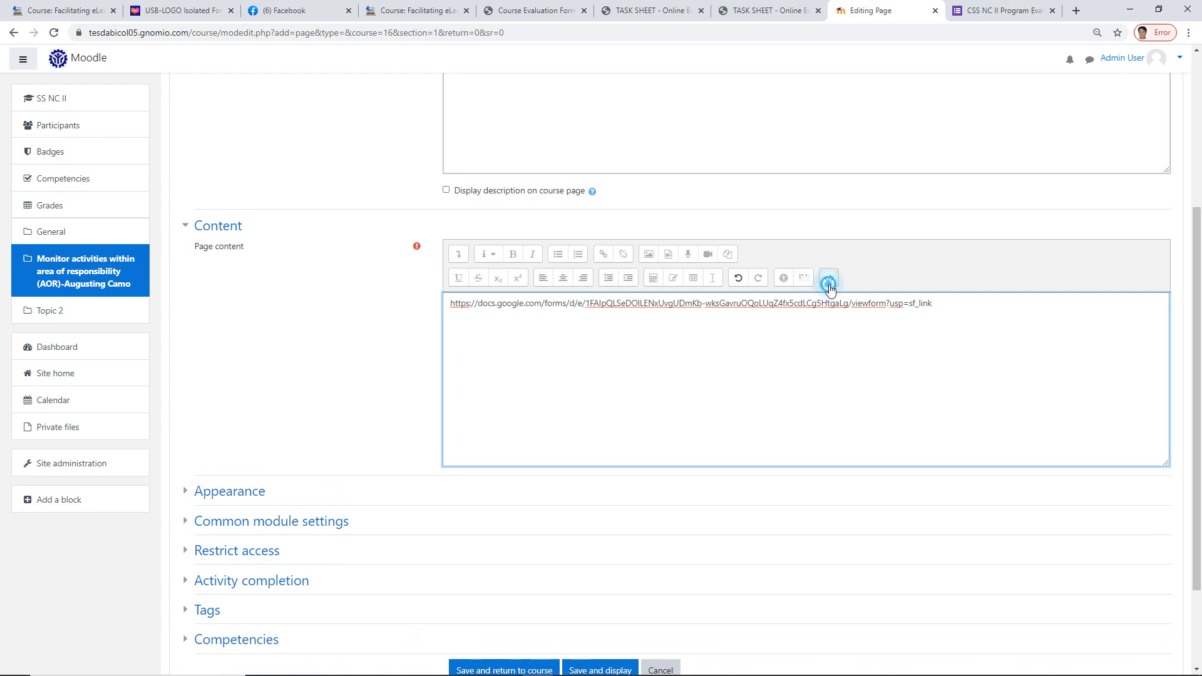
left_click(829, 279)
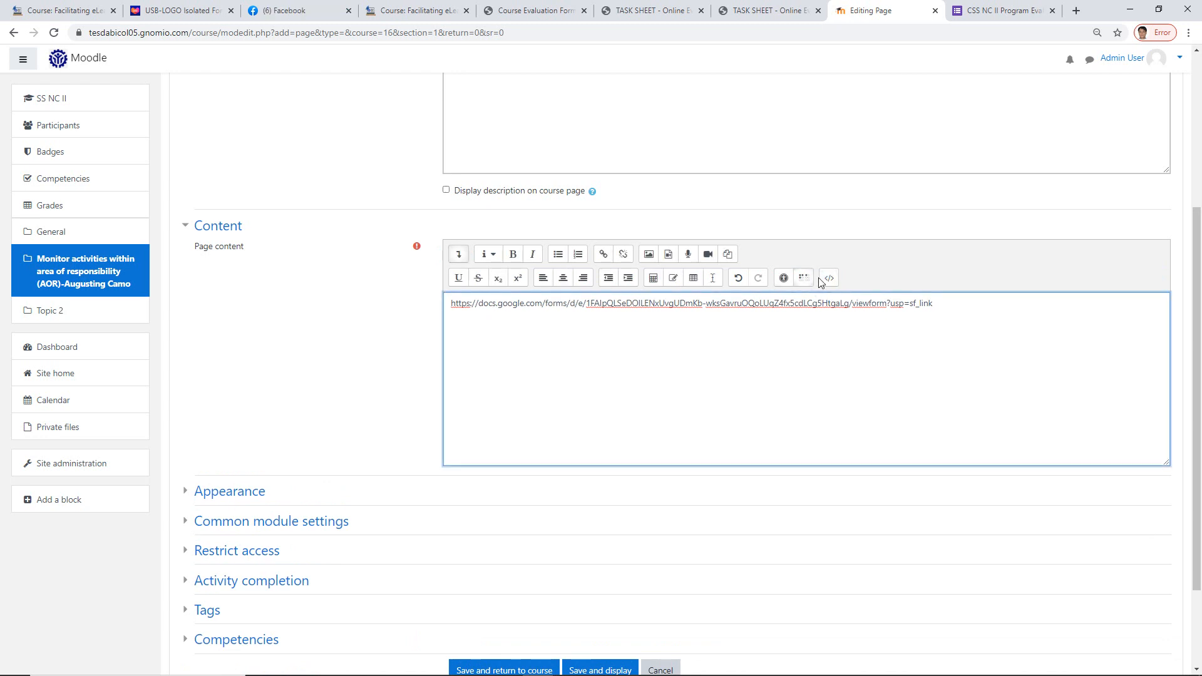
left_click(828, 280)
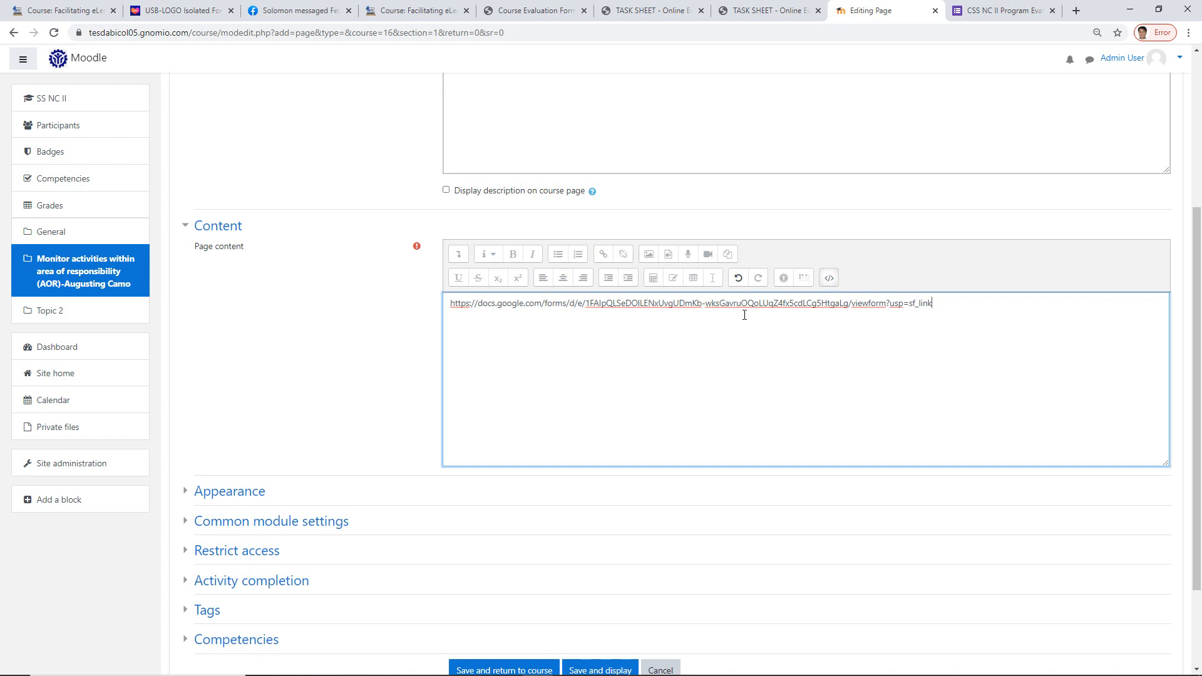
left_click(717, 345)
scroll(574, 418, "down", 2)
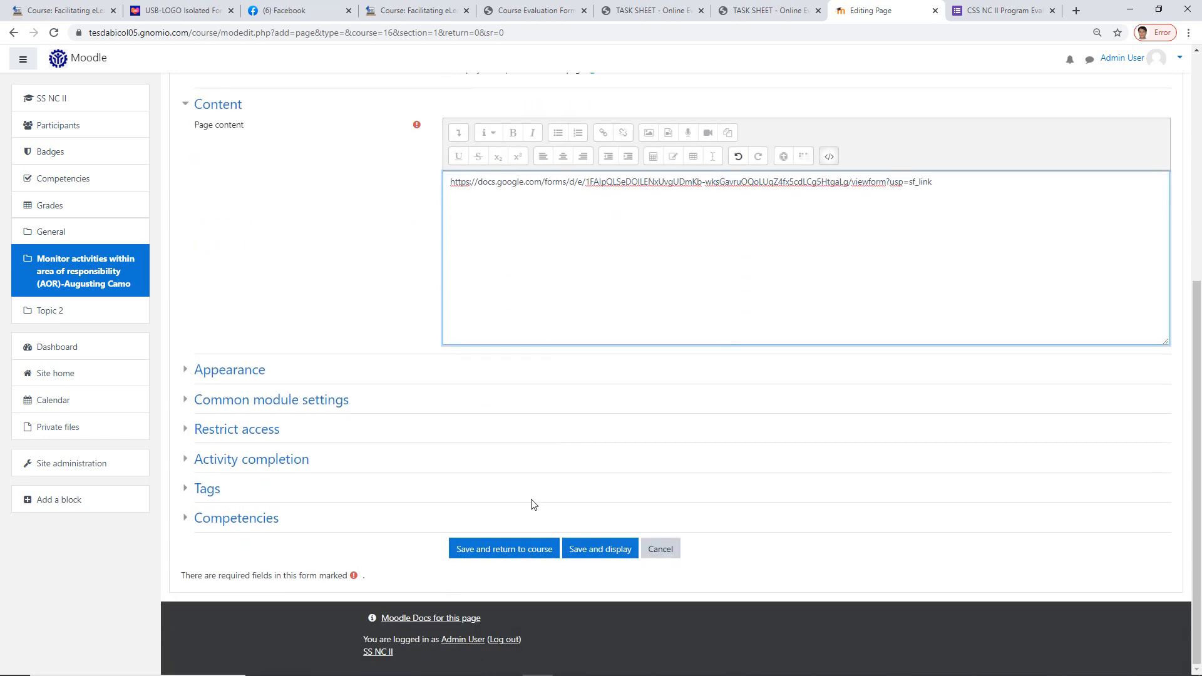
- Recheck the page content link in HTML source view, then save the page and return to the course
left_click(826, 239)
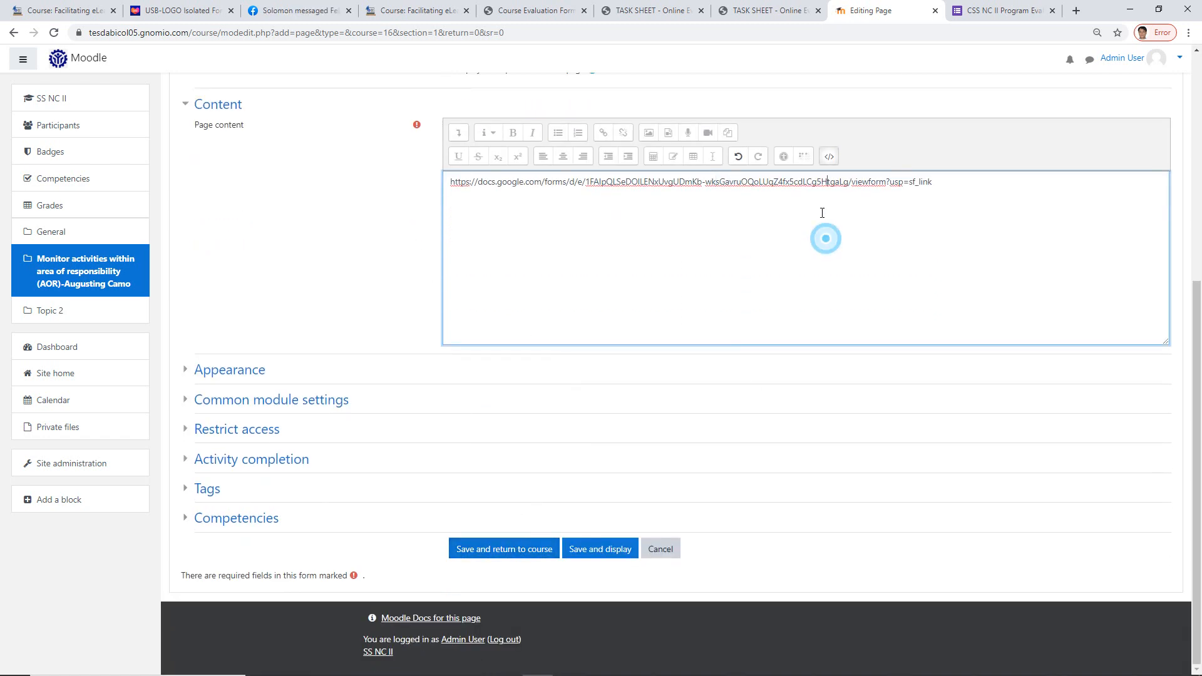
left_click(829, 158)
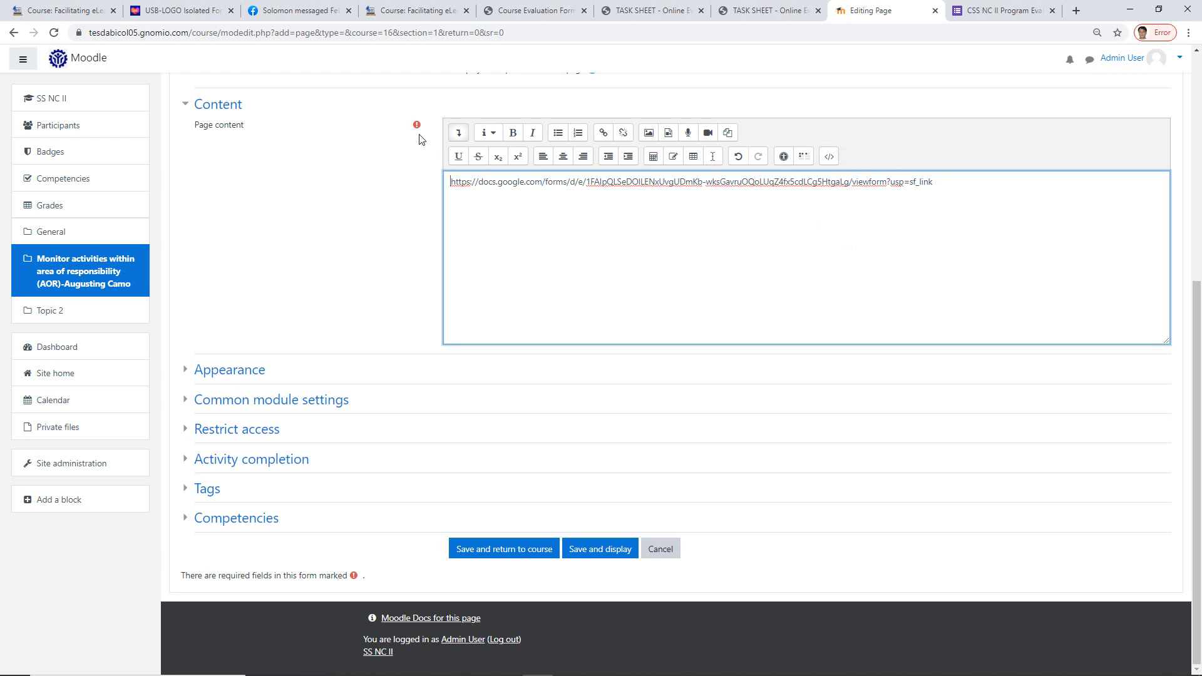
left_click(459, 133)
left_click(458, 156)
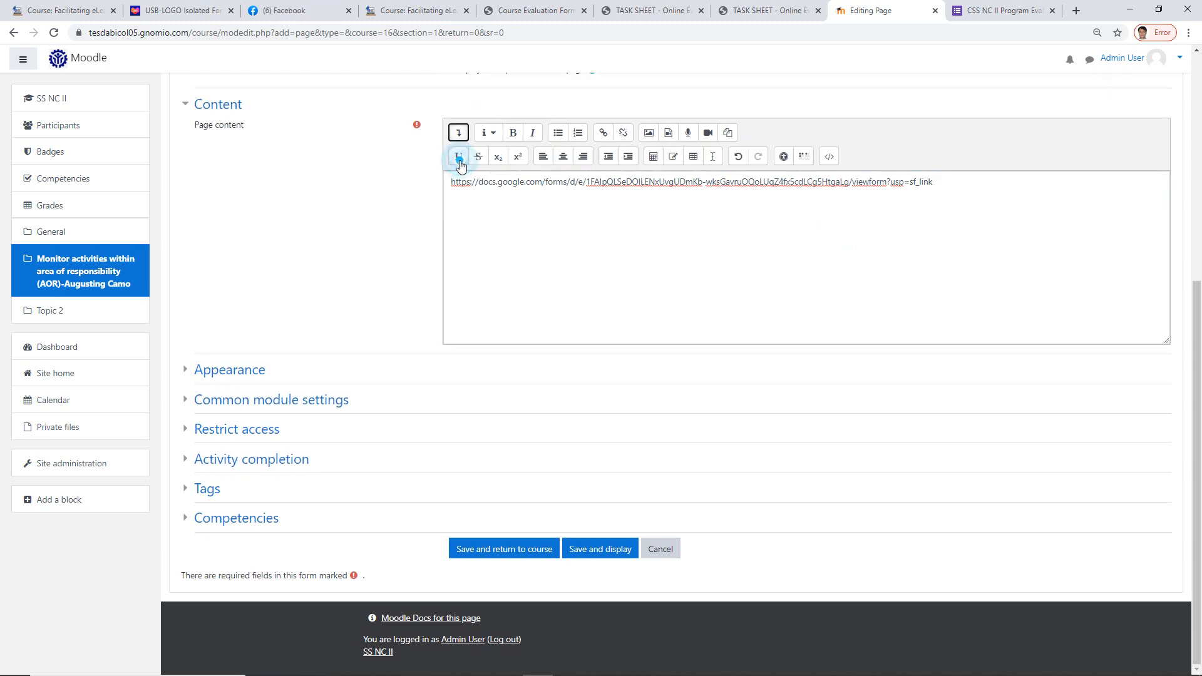
left_click(830, 159)
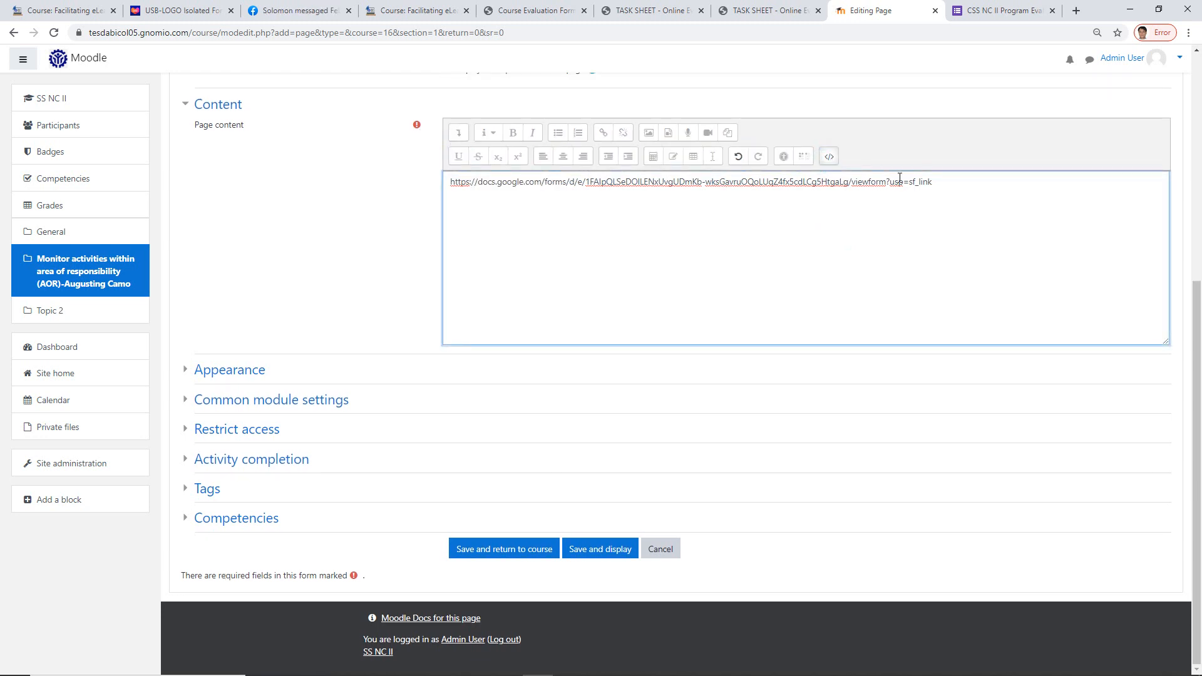
left_click(509, 549)
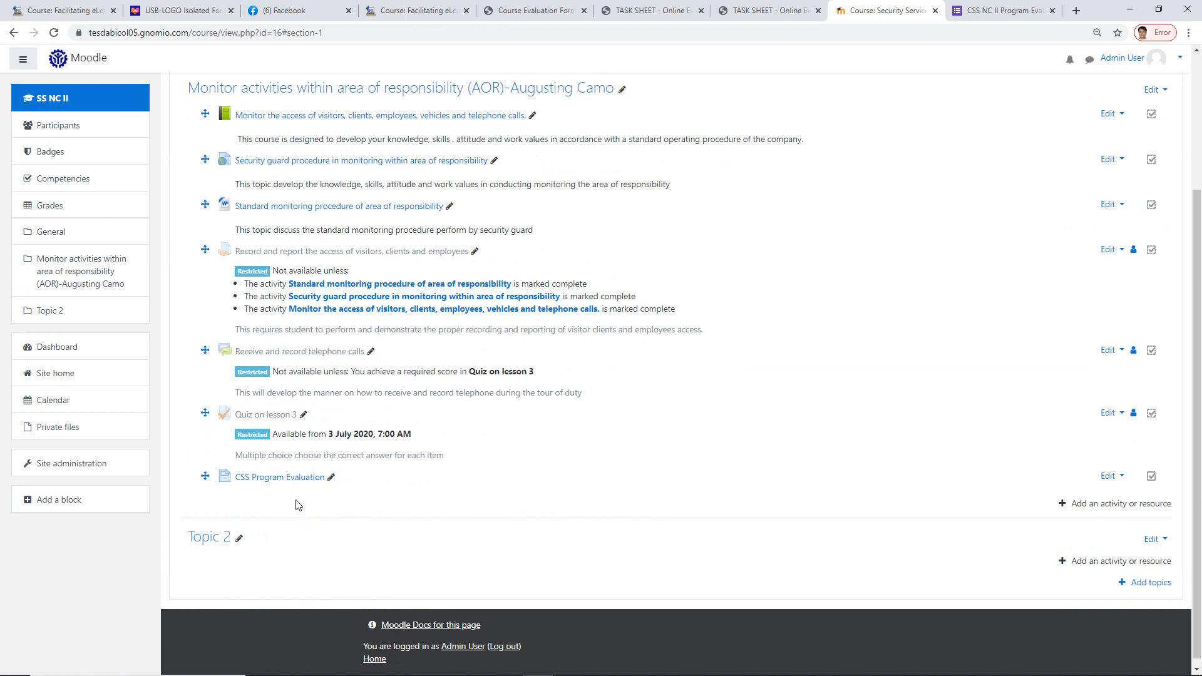
- Open the CSS Program Evaluation page from the course and bring up its edit settings at the page content
left_click(300, 477)
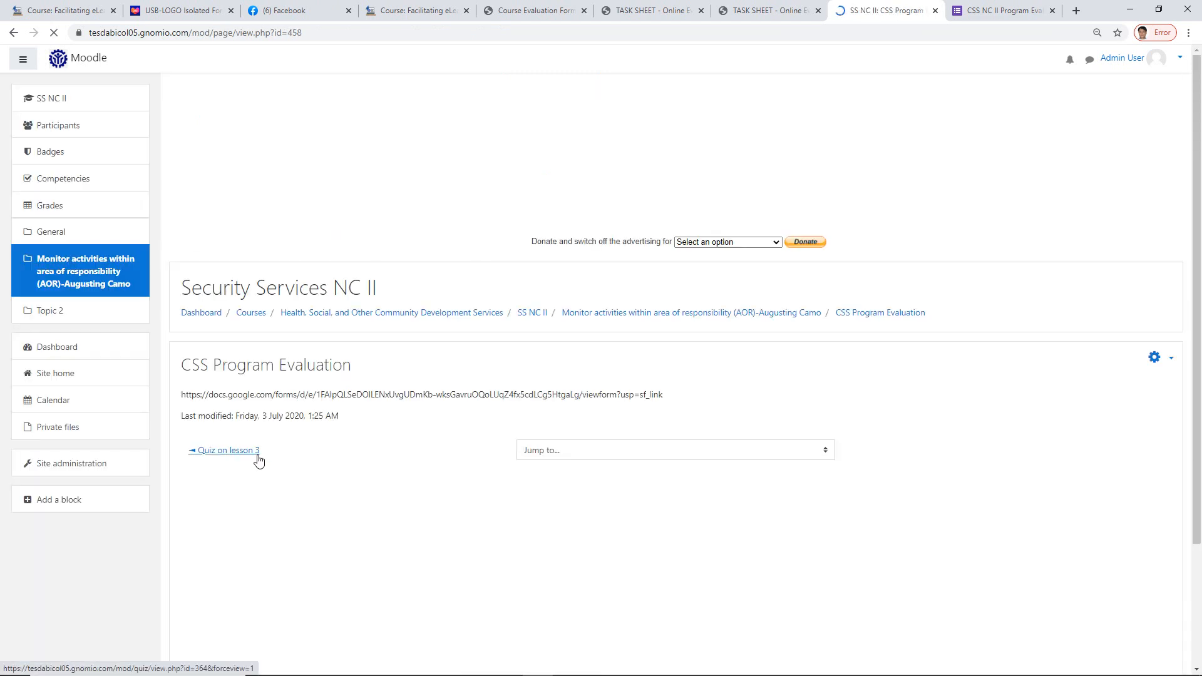
left_click(1150, 358)
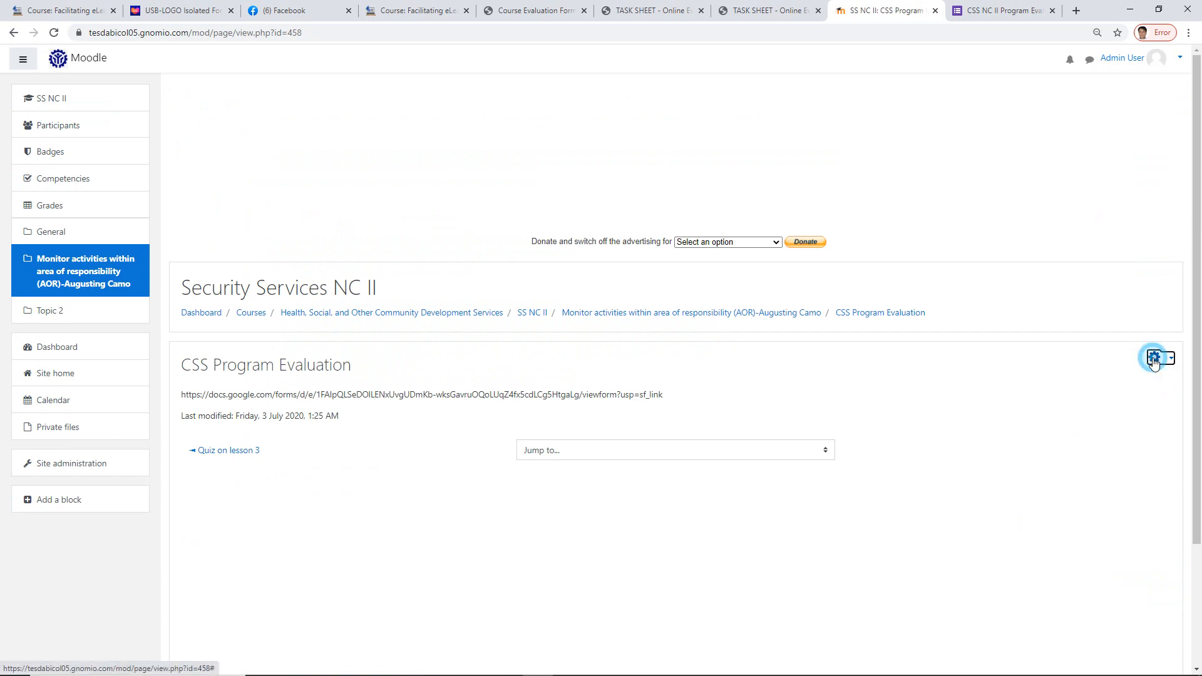
left_click(1100, 381)
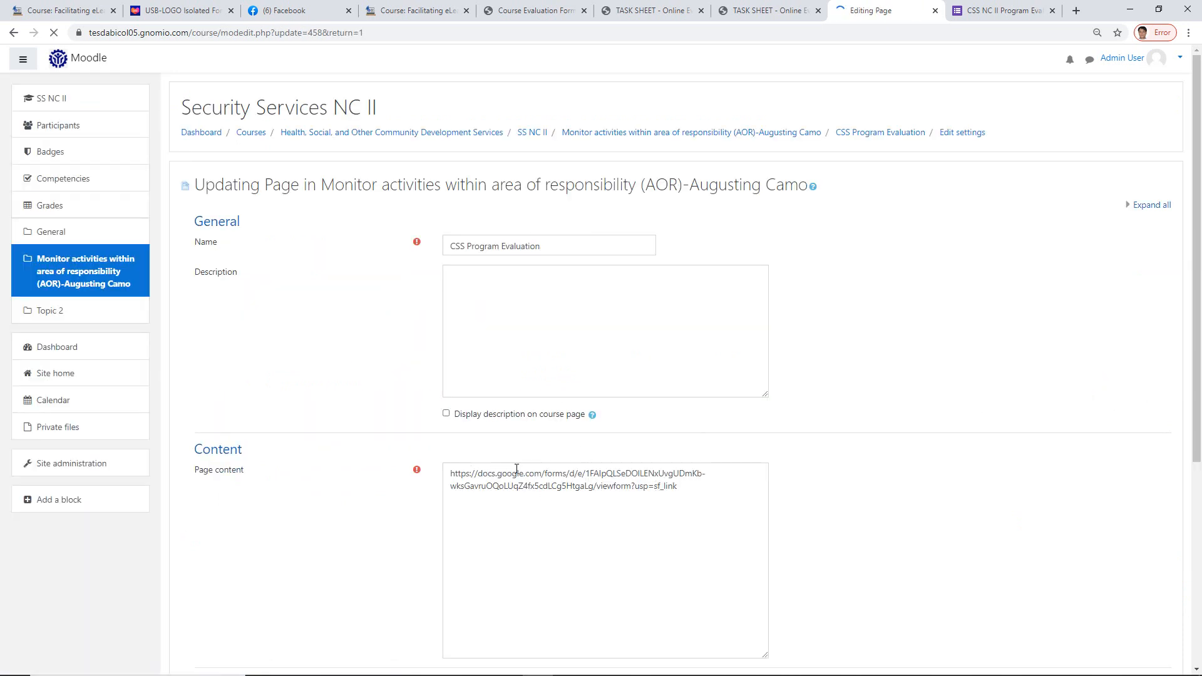
scroll(519, 463, "down", 2)
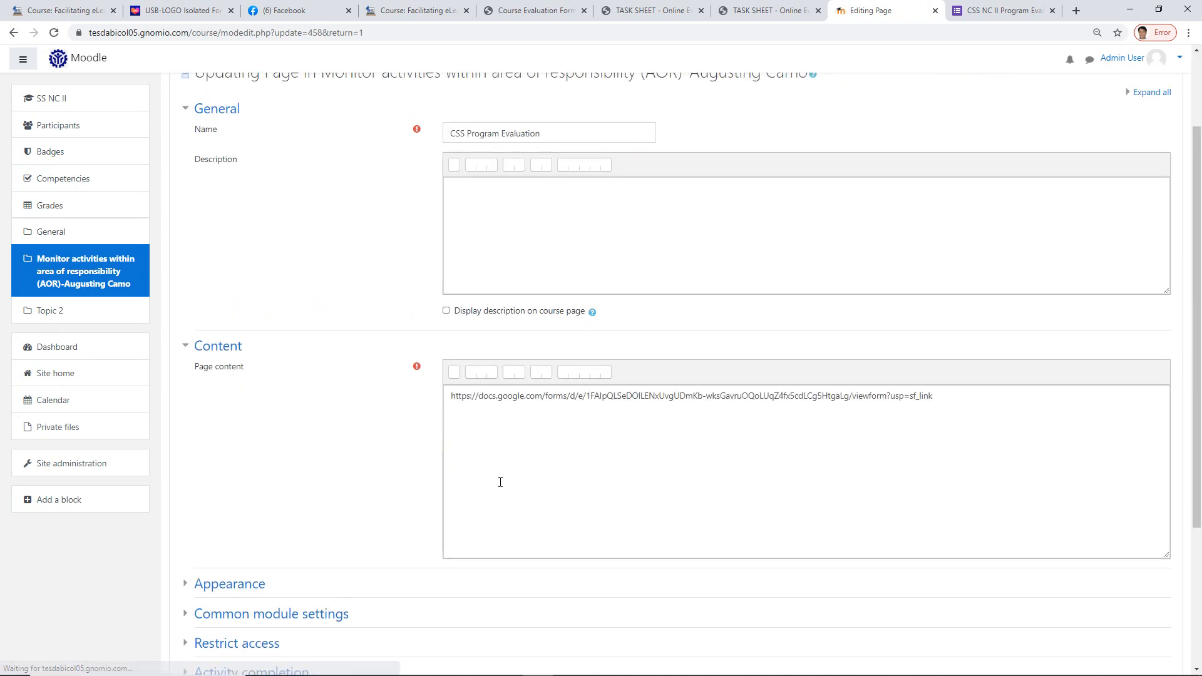
- Cut the form link and paste it again in the page content's HTML source, then return to normal view
left_click(459, 380)
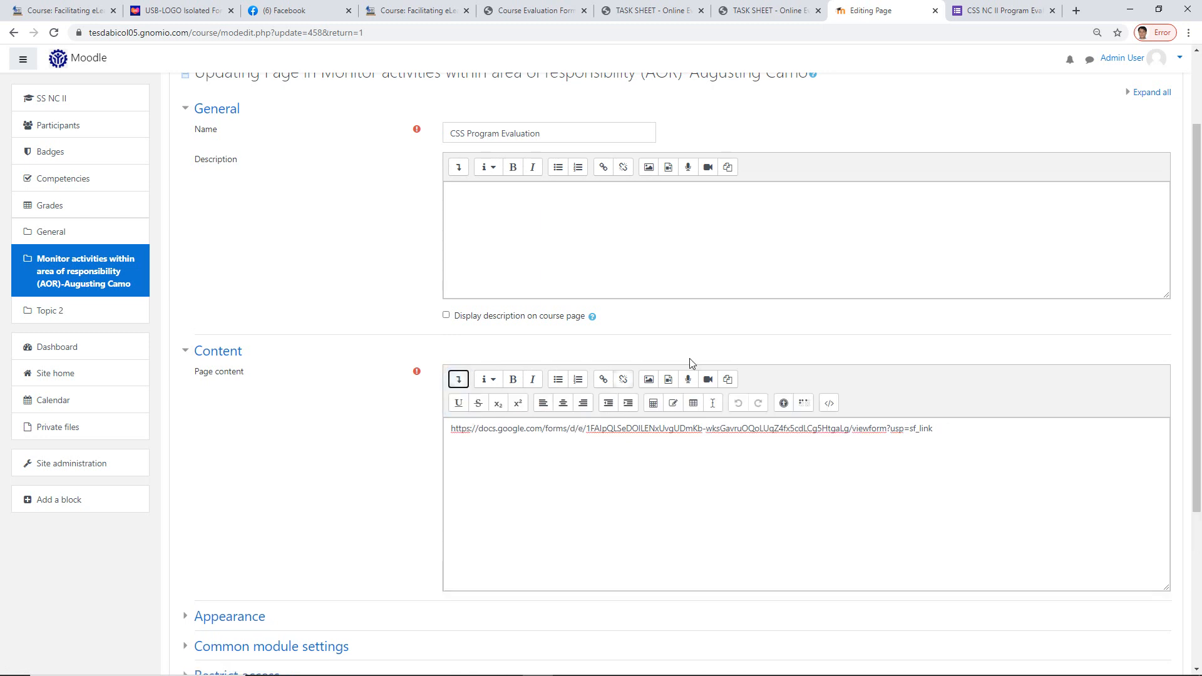
left_click(828, 404)
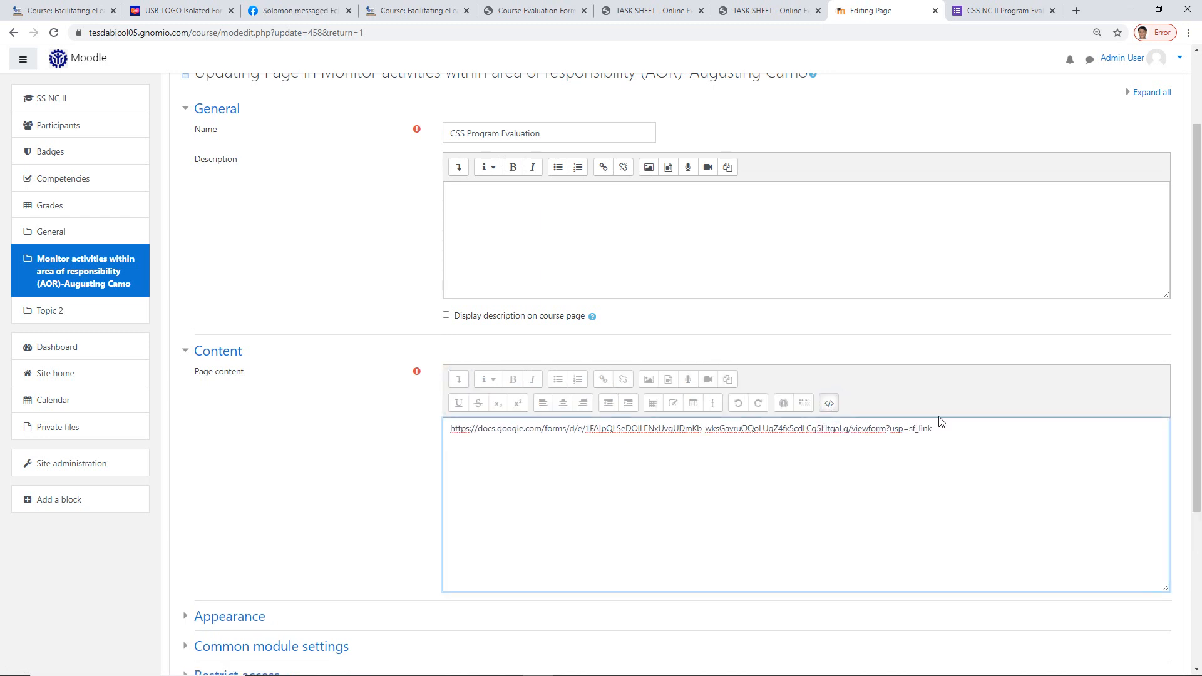
left_click_drag(946, 426, 386, 443)
key("ctrl+c")
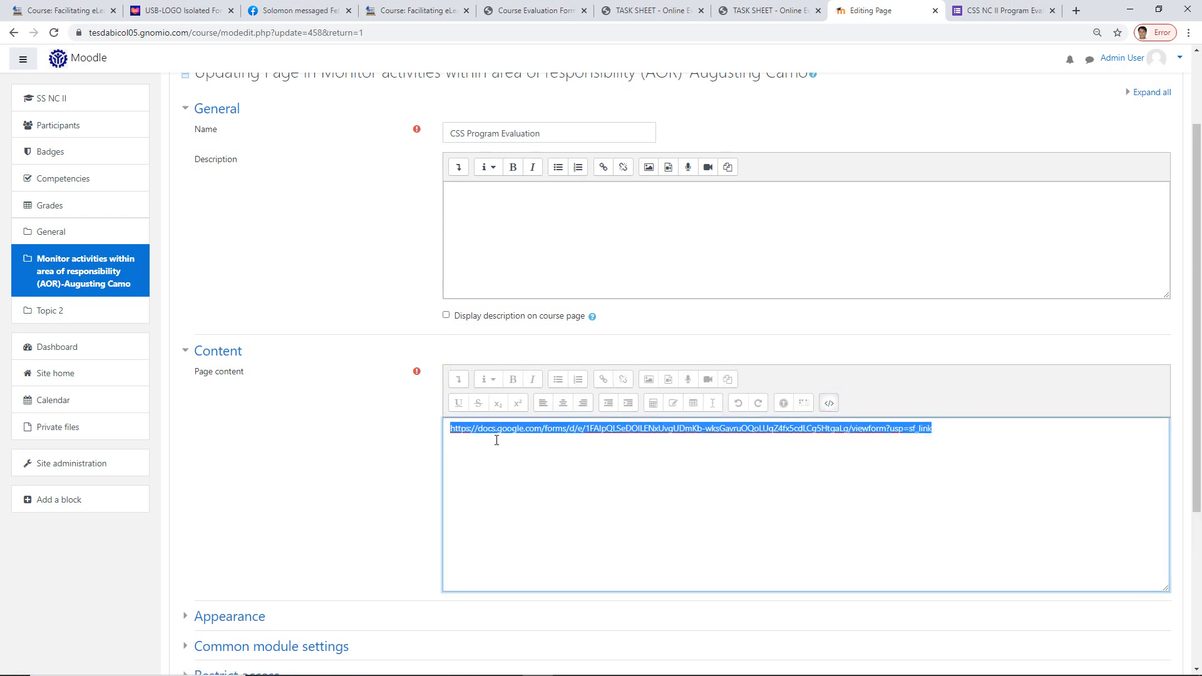
right_click(695, 435)
left_click(702, 462)
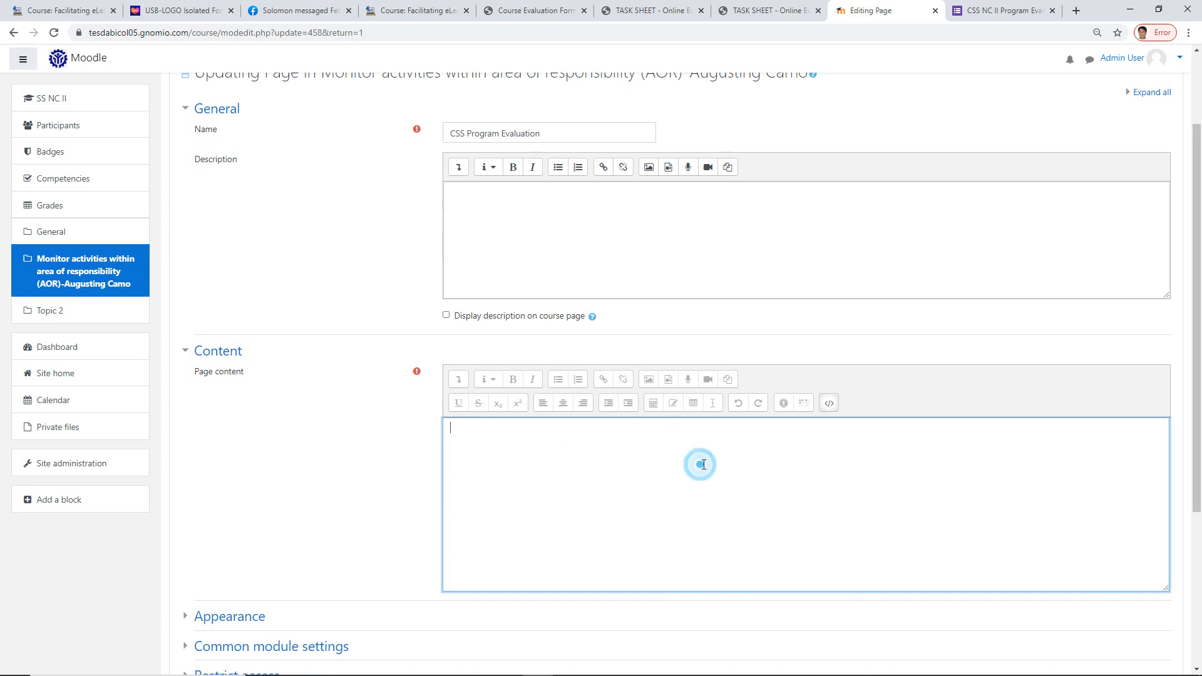
right_click(513, 430)
left_click(532, 528)
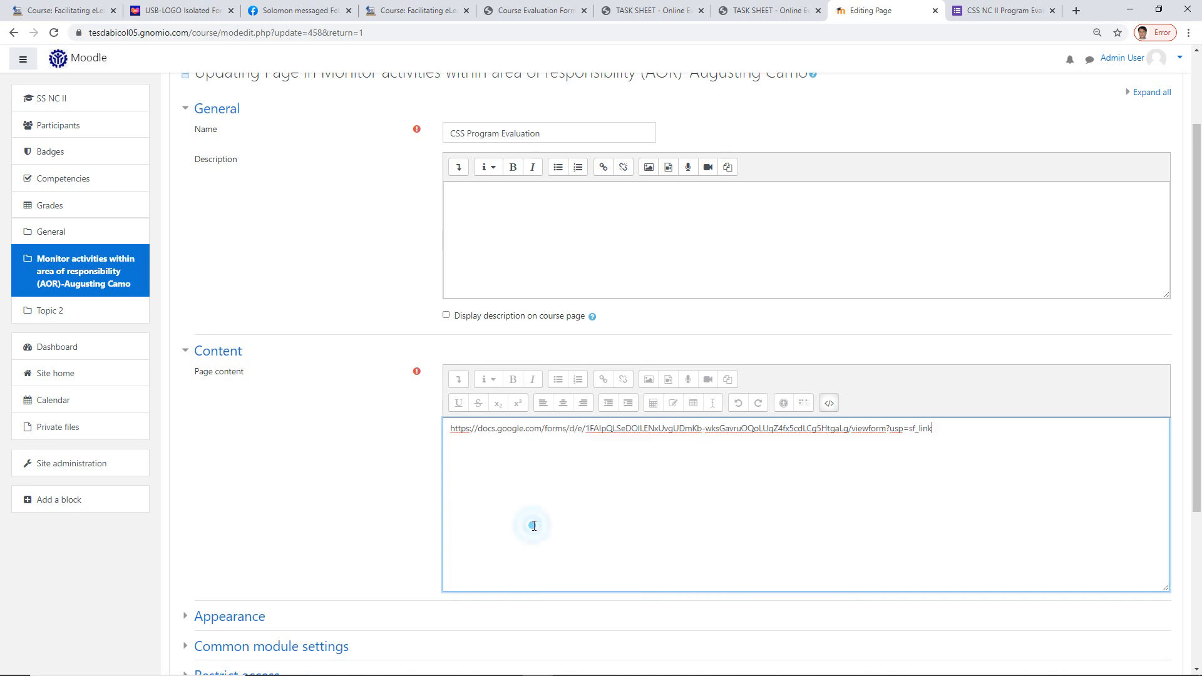
left_click(829, 404)
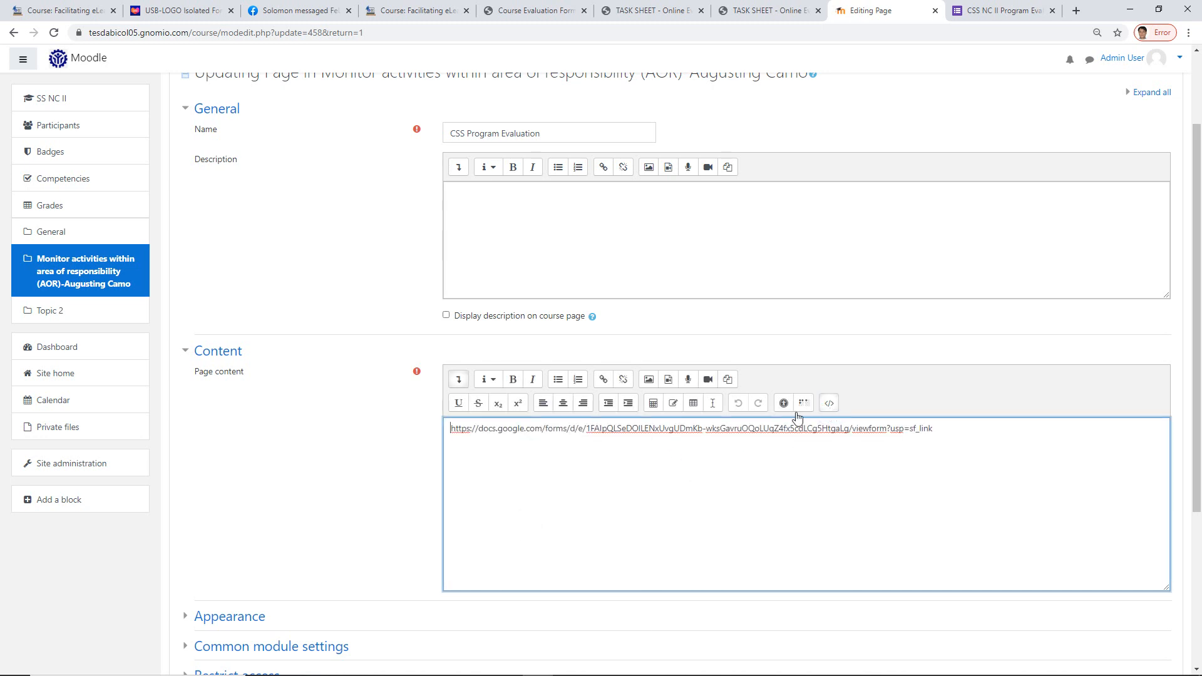
- Expand the Appearance settings and delete the form link from the page content
left_click(216, 617)
scroll(438, 563, "down", 3)
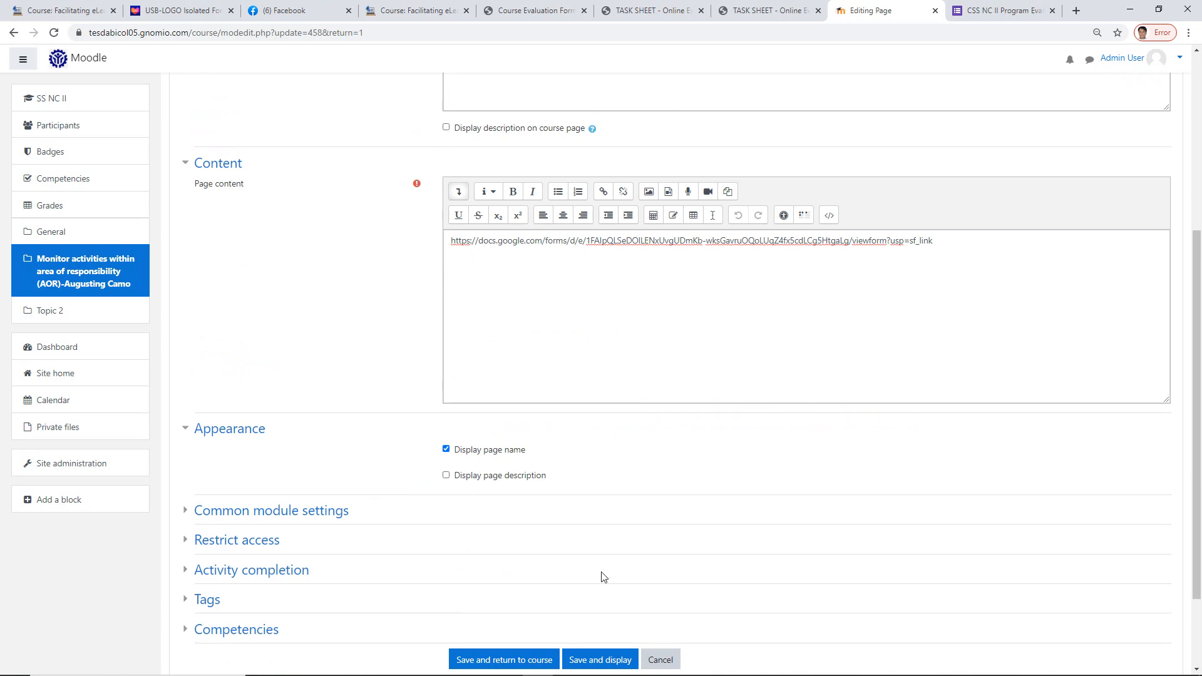
scroll(592, 632, "up", 5)
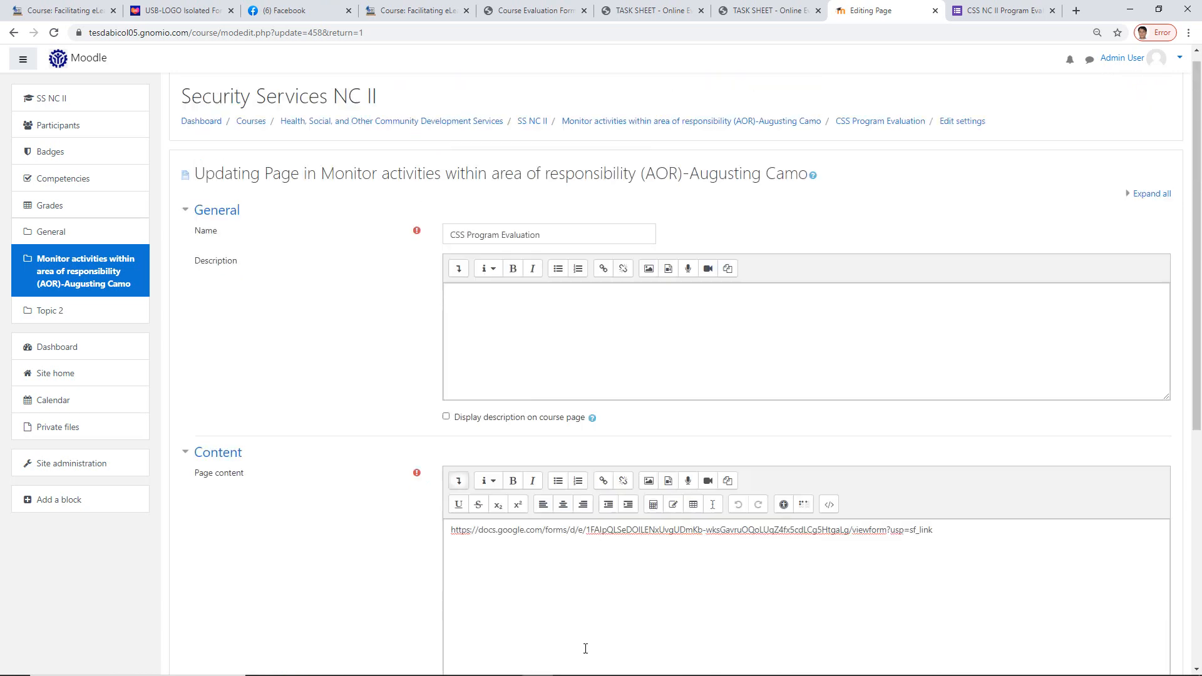
scroll(613, 626, "down", 4)
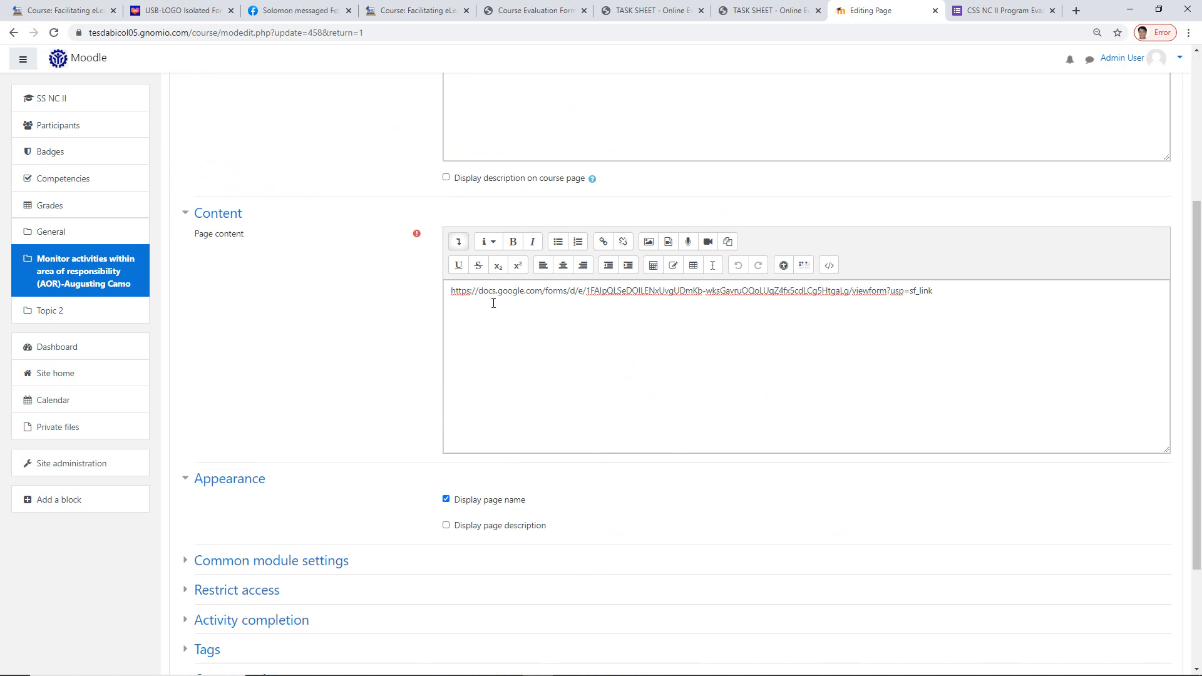
left_click_drag(953, 288, 378, 308)
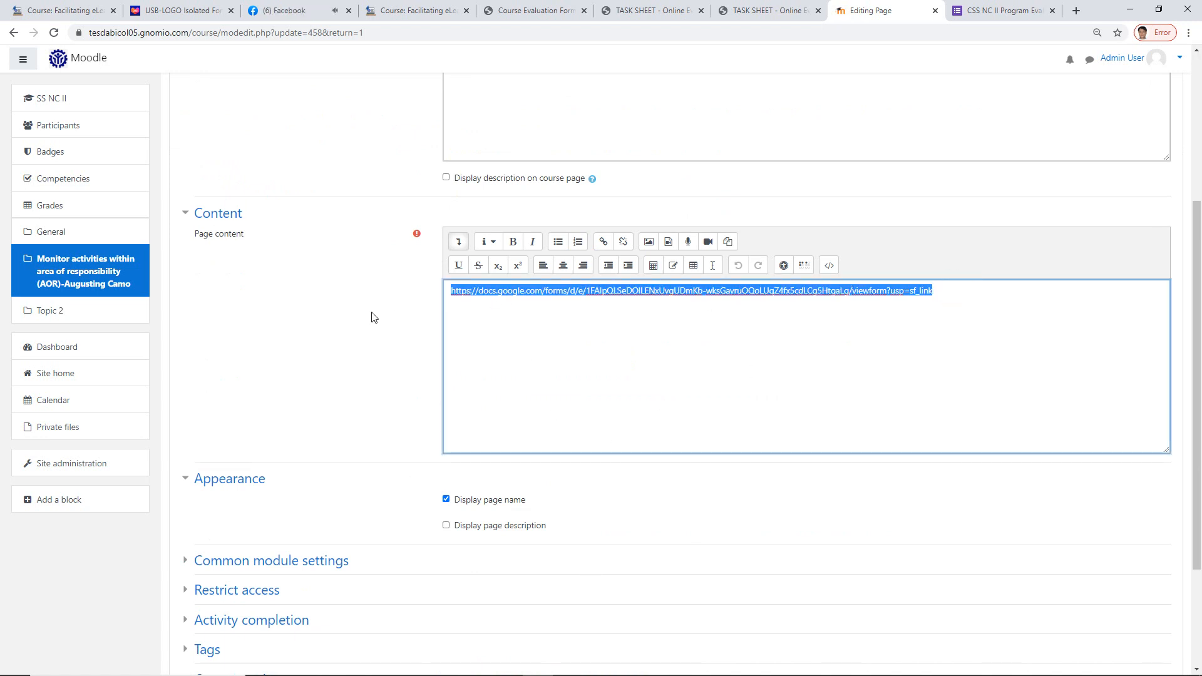
key("ctrl+x")
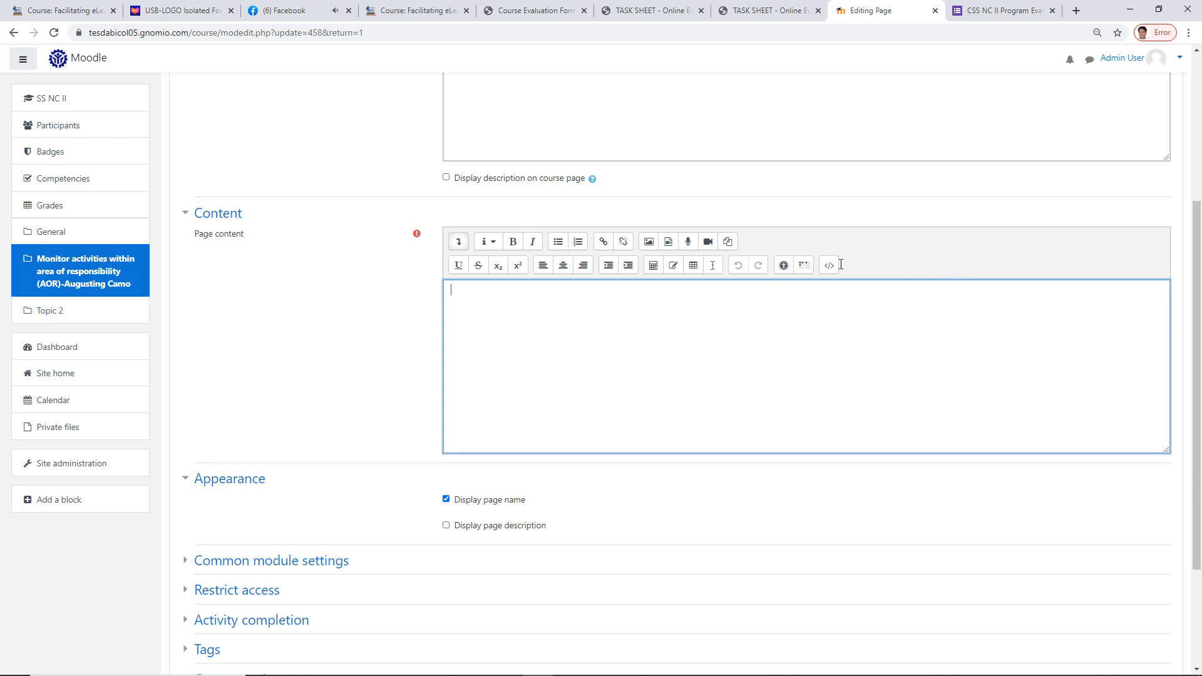
- Switch to the Google Form and copy its embed HTML code from the send options, then close the Send form dialog
left_click(986, 10)
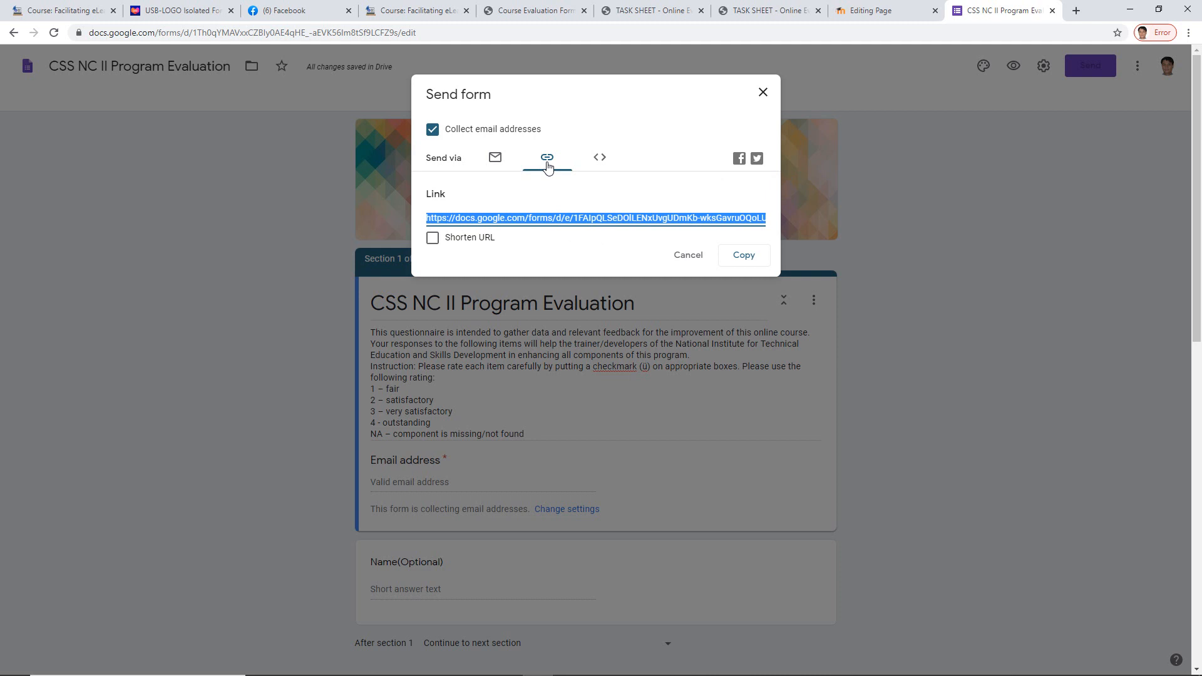
left_click(599, 161)
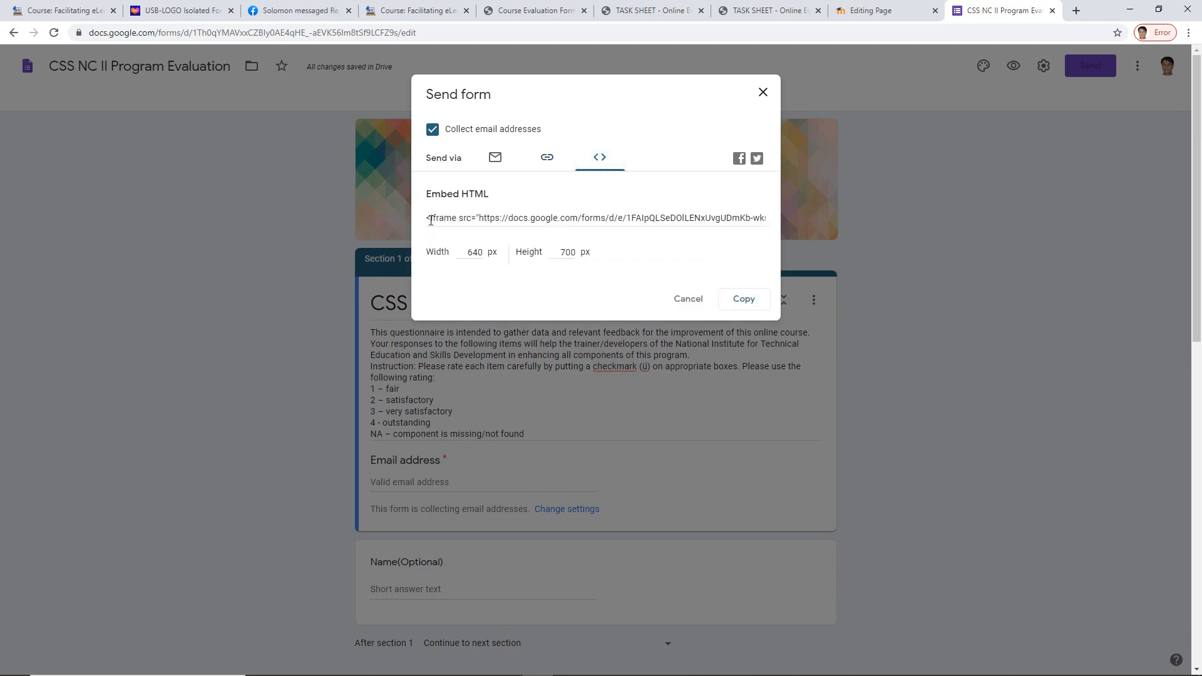
left_click(468, 219)
right_click(459, 221)
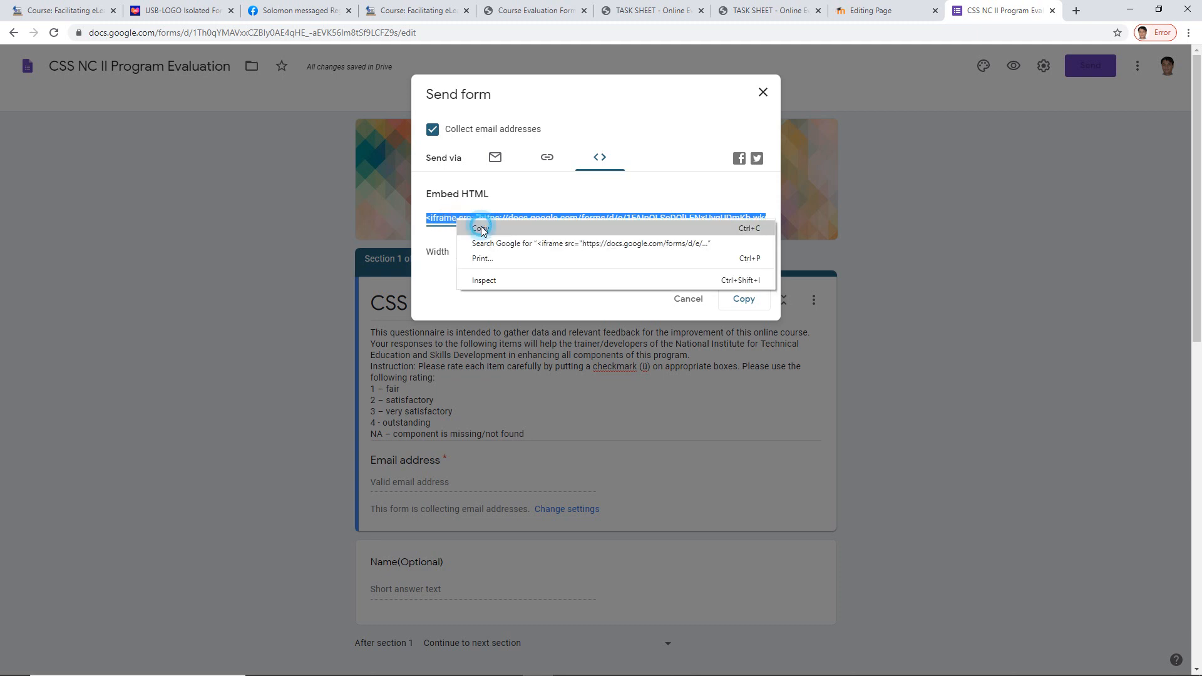
left_click(477, 228)
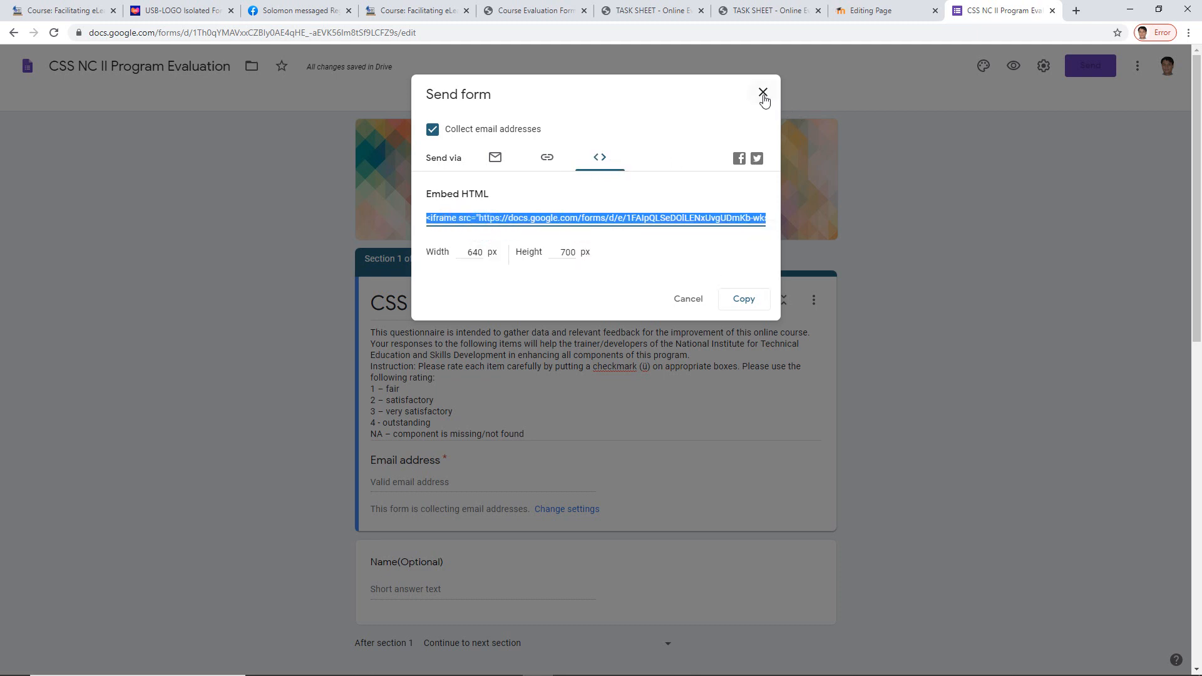
left_click(547, 162)
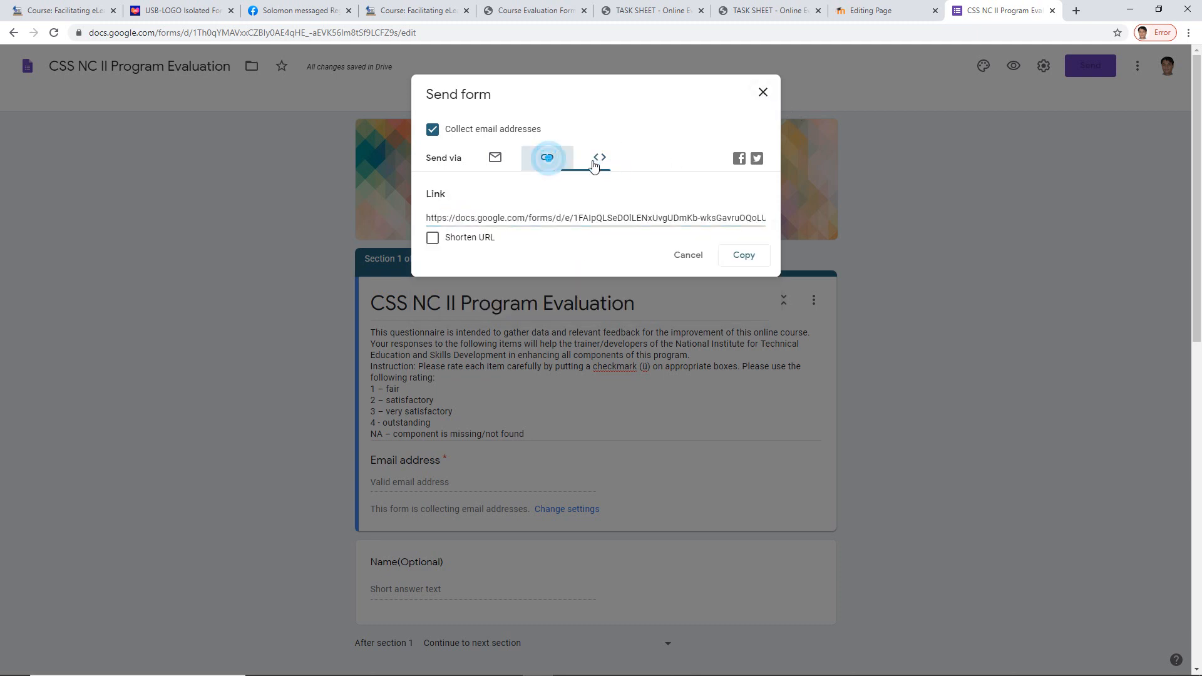
left_click(598, 159)
left_click(441, 220)
right_click(442, 221)
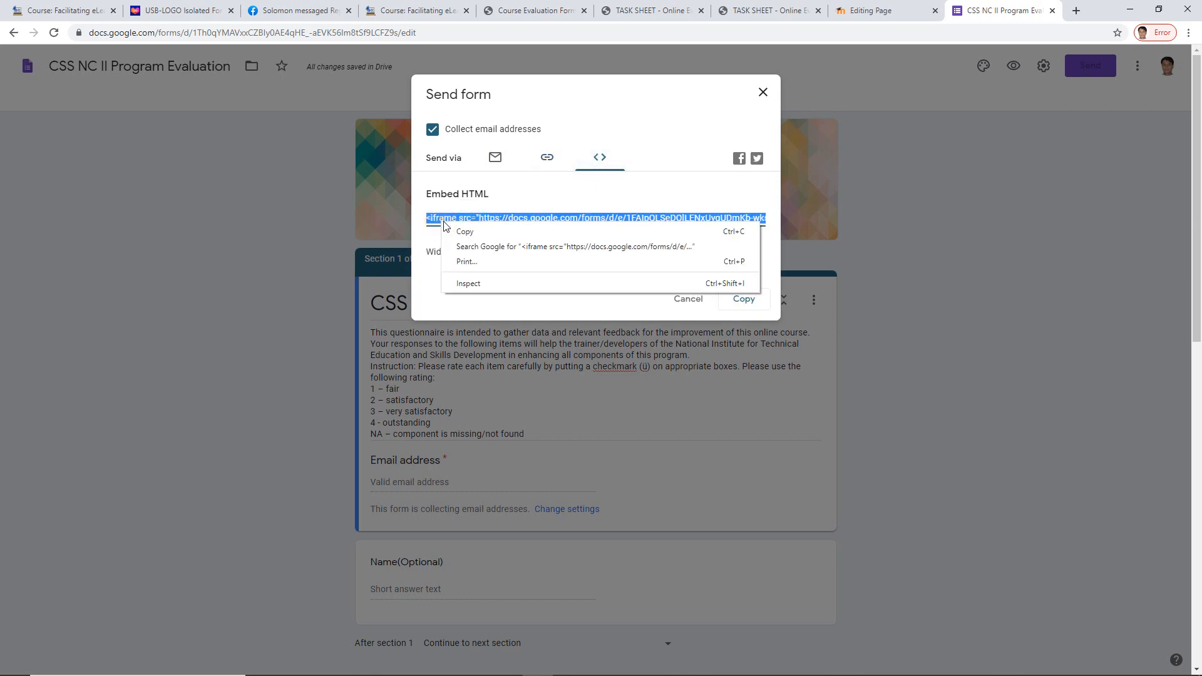
left_click(467, 231)
left_click(764, 92)
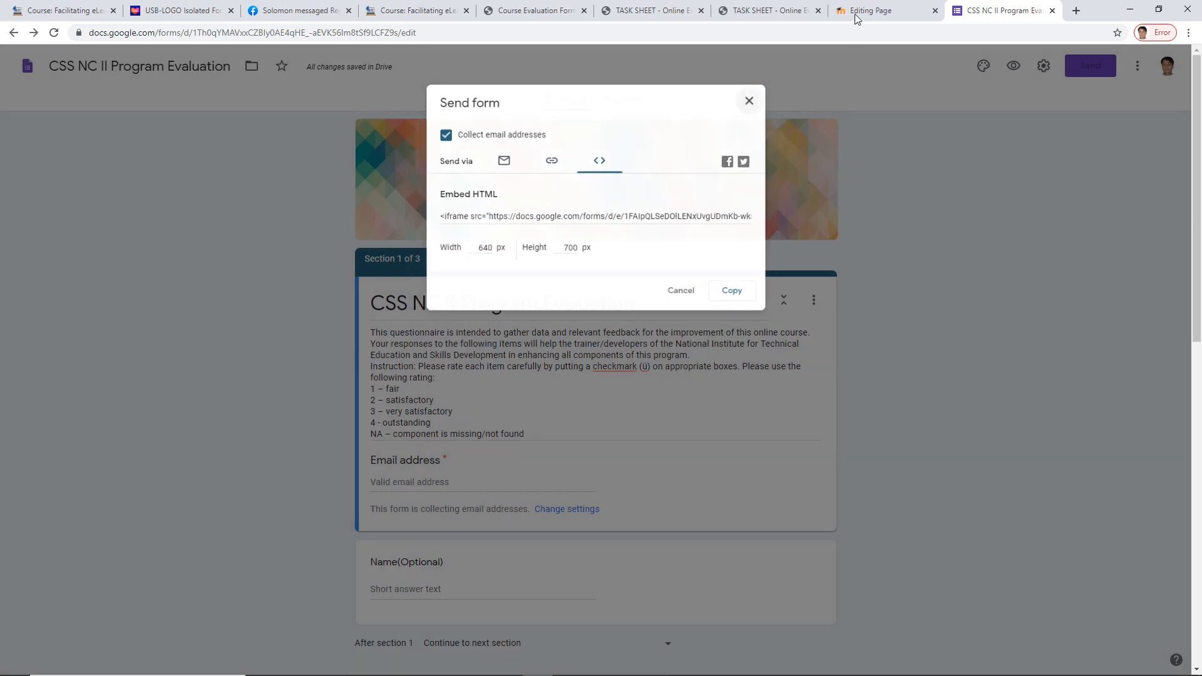
- Return to the Moodle page settings and paste the iframe embed code into the page content's HTML source, then restore normal view
left_click(863, 11)
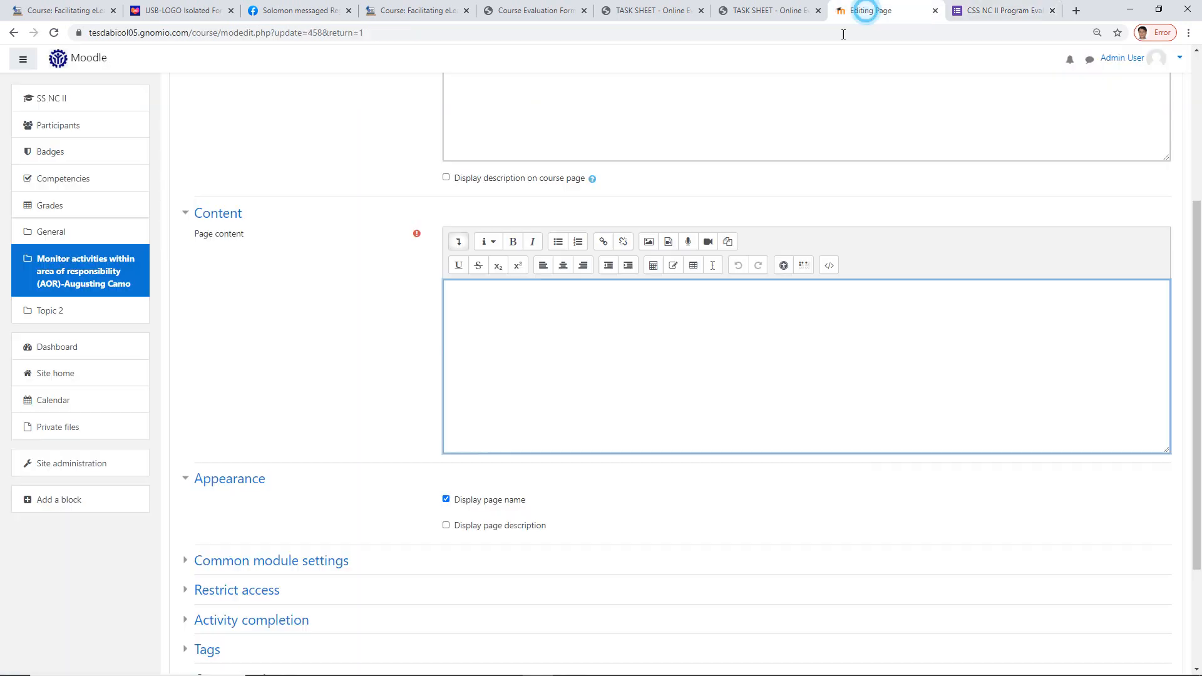
left_click(830, 266)
right_click(550, 301)
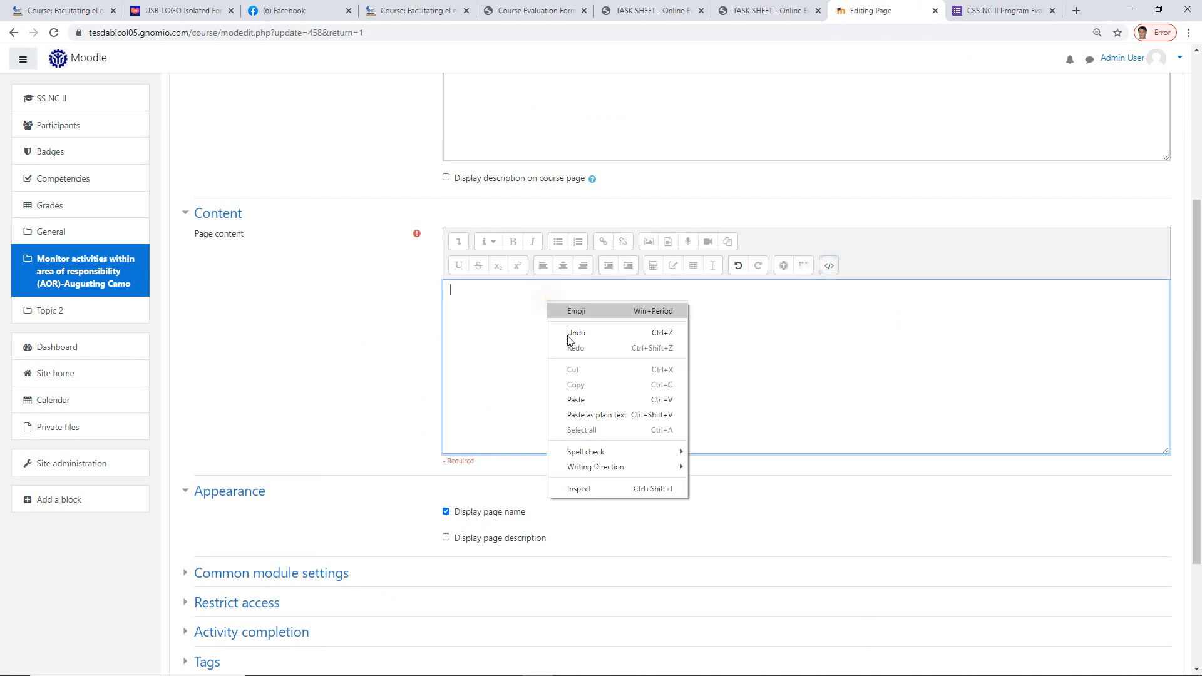
left_click(583, 397)
left_click(829, 266)
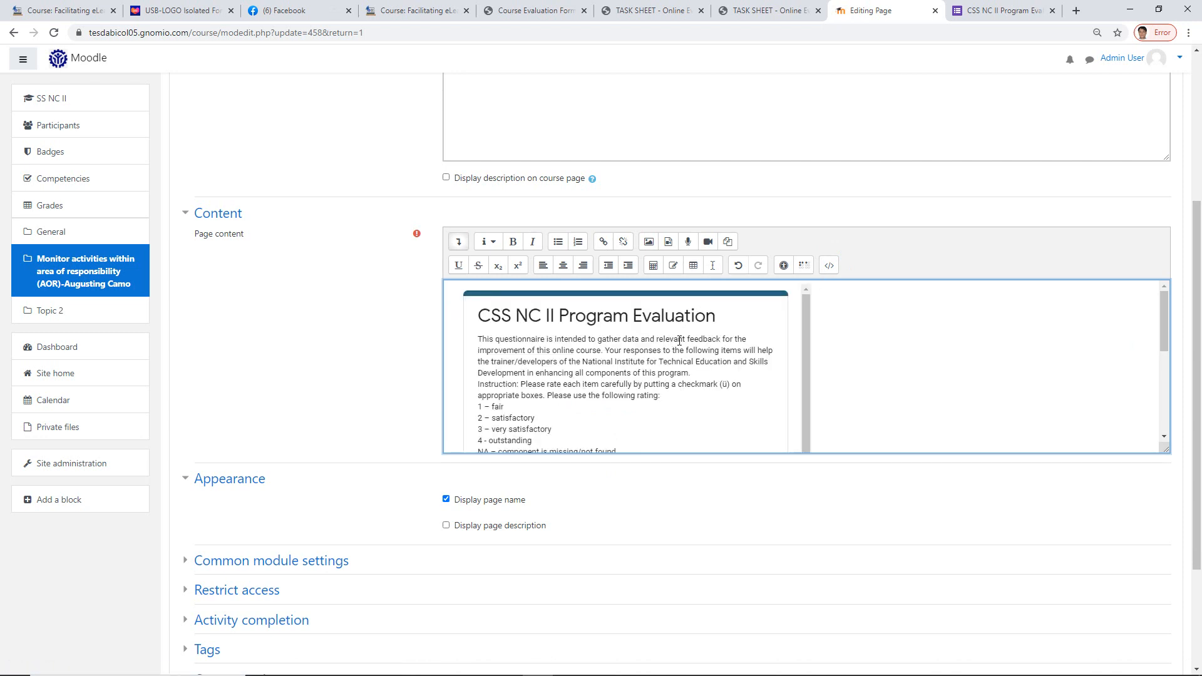
- Examine the embedded form's preview in the page content
scroll(626, 369, "down", 1)
scroll(620, 371, "up", 1)
scroll(703, 389, "down", 1)
scroll(710, 382, "up", 1)
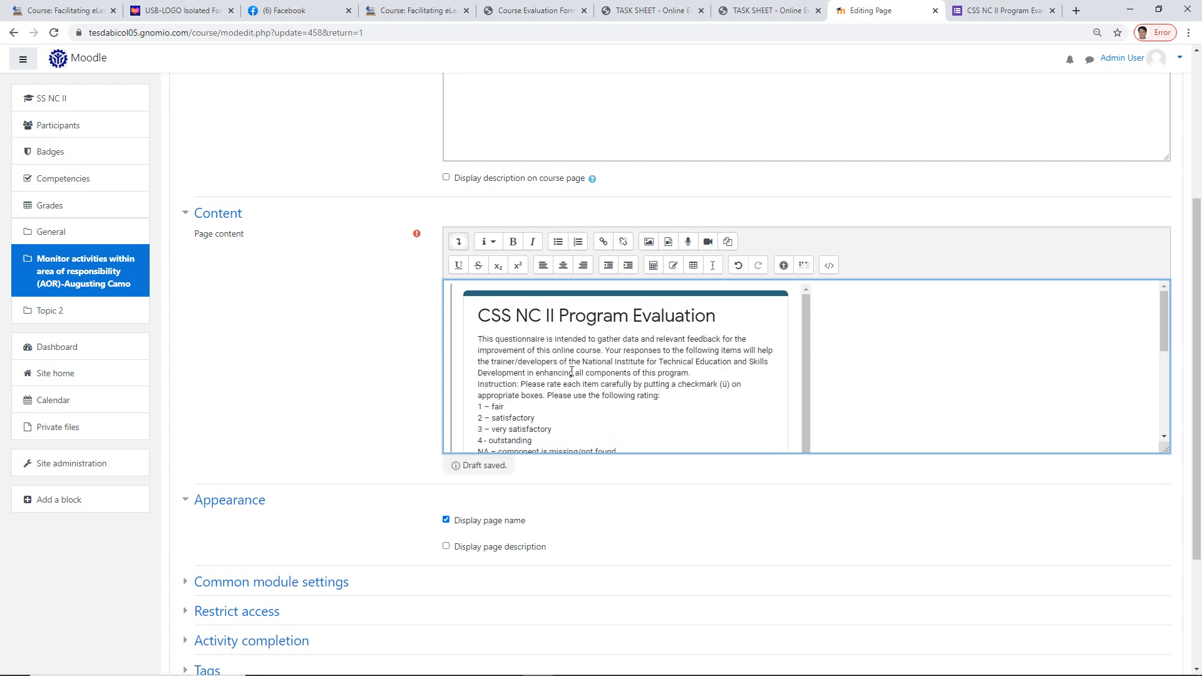
scroll(587, 369, "down", 1)
scroll(584, 363, "up", 1)
scroll(586, 363, "down", 1)
scroll(1065, 388, "up", 4)
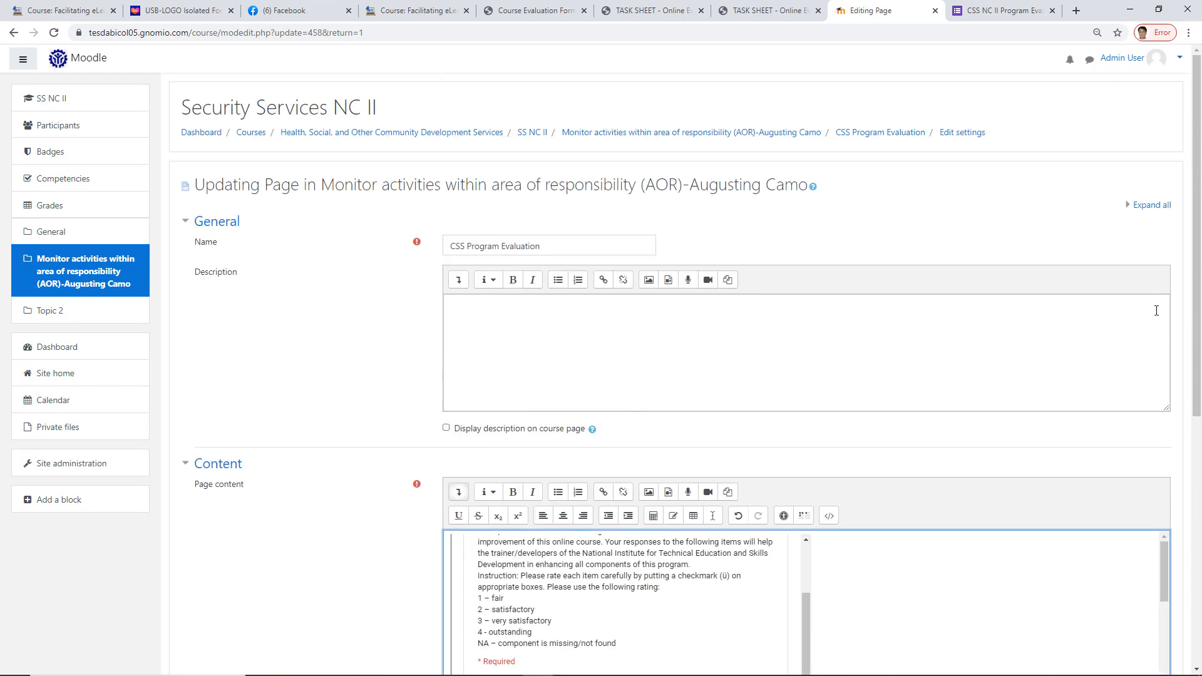
scroll(998, 421, "down", 4)
scroll(625, 339, "down", 1)
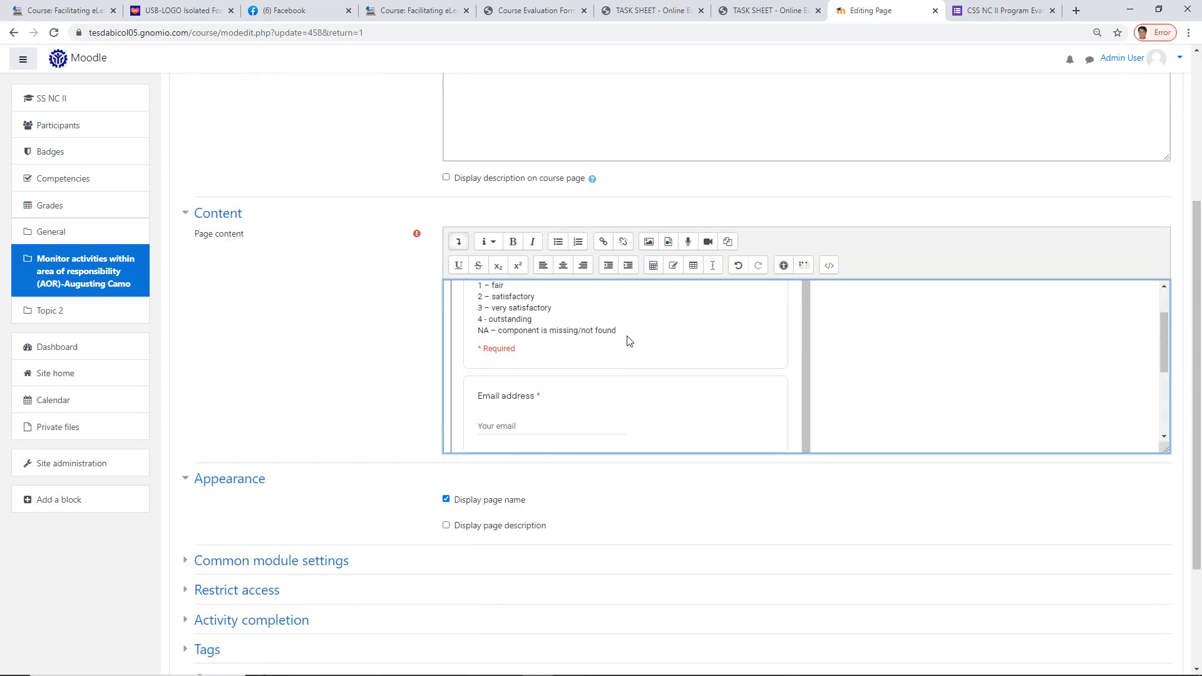
- Center the embedded form in the page content, then save the page and return to the course
left_click(562, 268)
scroll(918, 407, "up", 2)
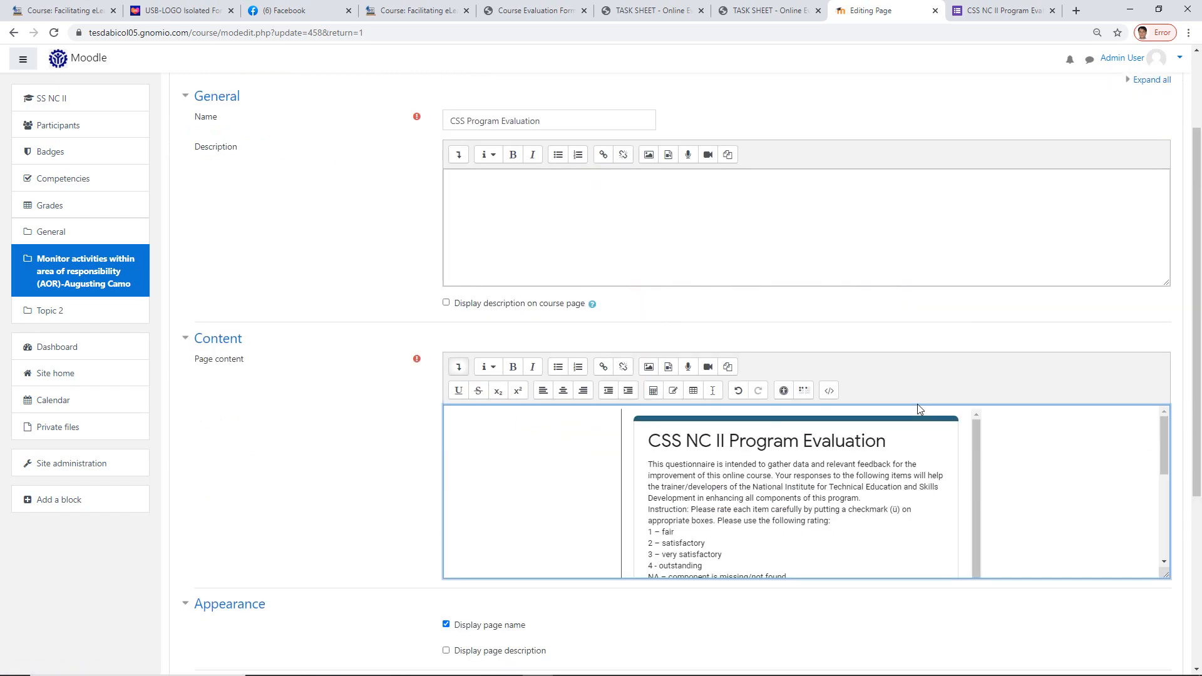
scroll(918, 404, "down", 6)
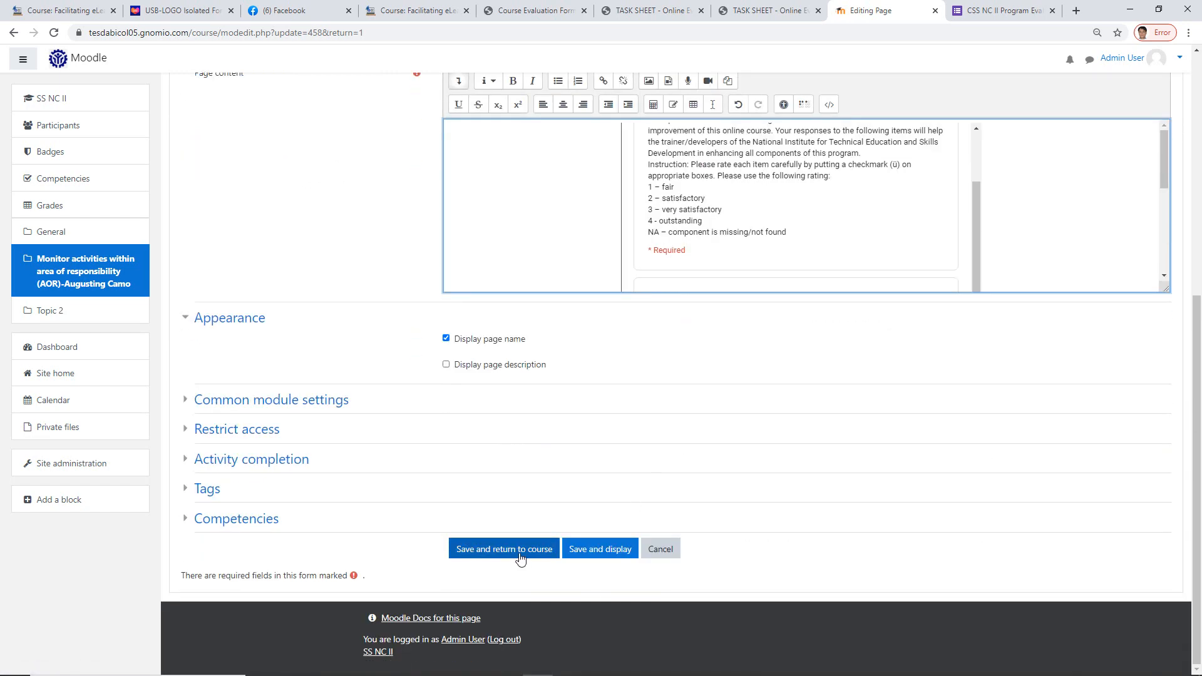
left_click(523, 553)
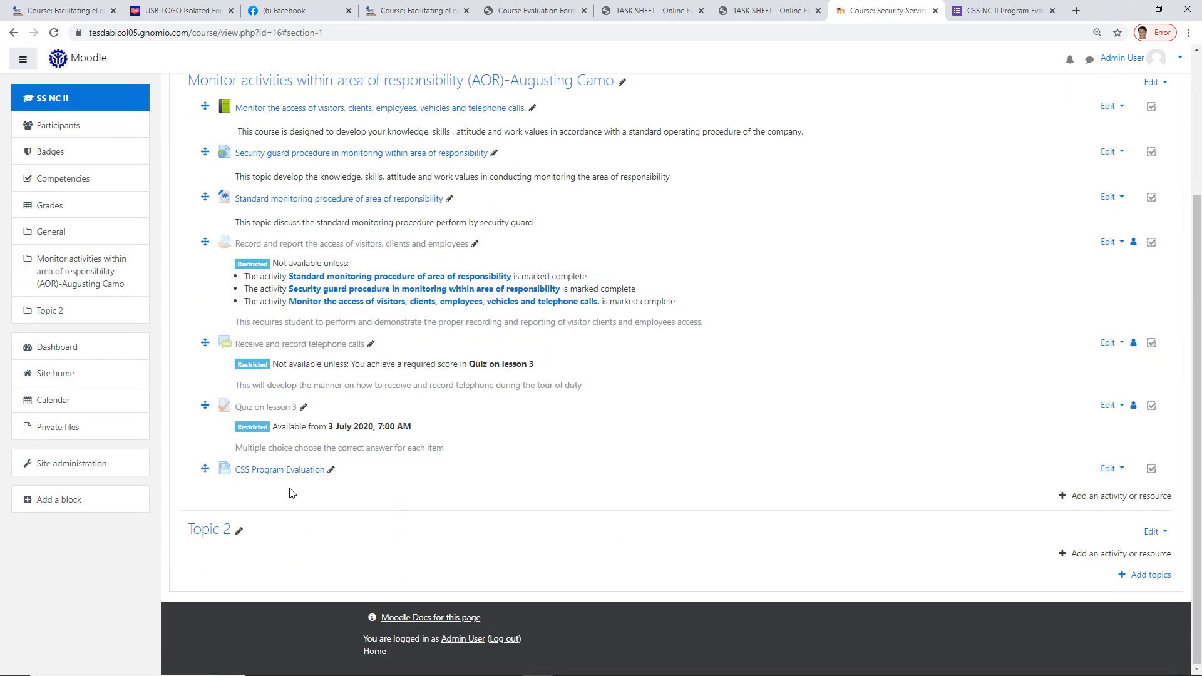
- Open the CSS Program Evaluation page from the course and examine the embedded form down to its end
left_click(299, 478)
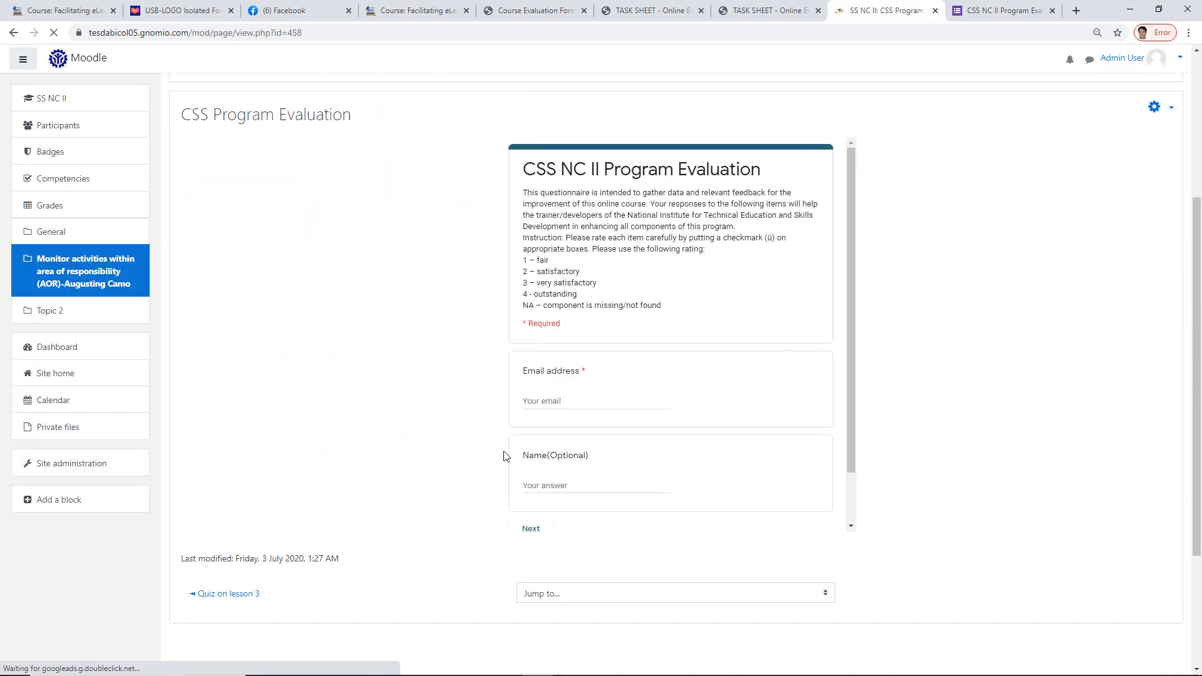
scroll(717, 359, "down", 2)
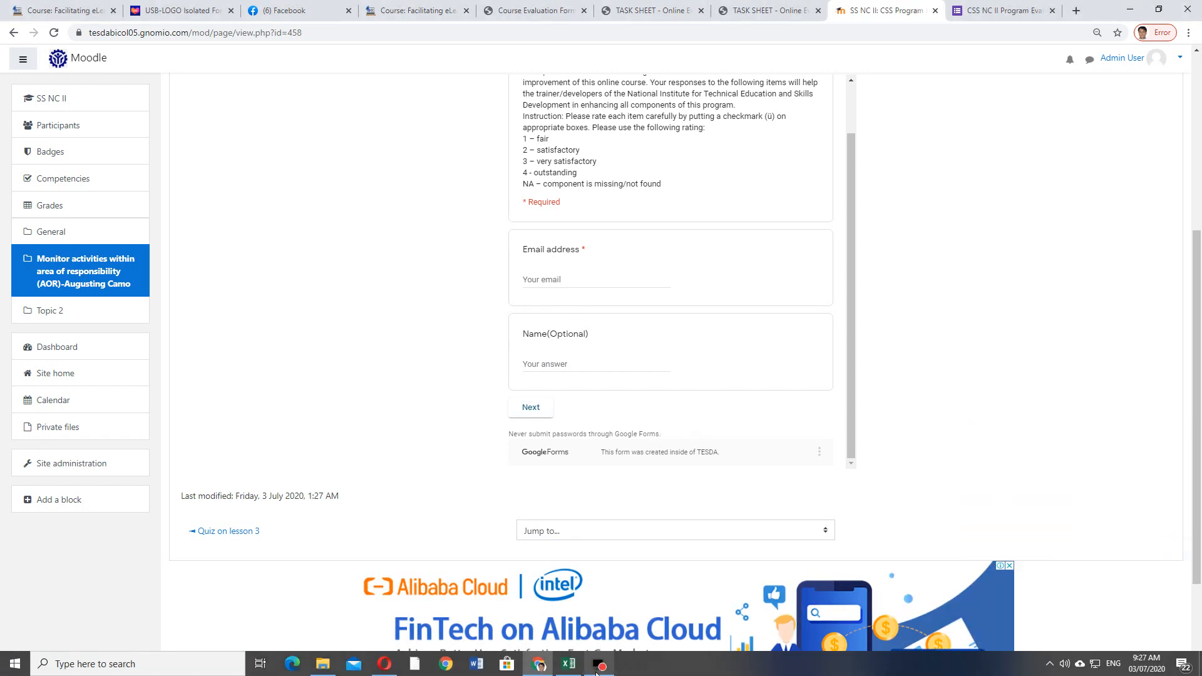
left_click(599, 668)
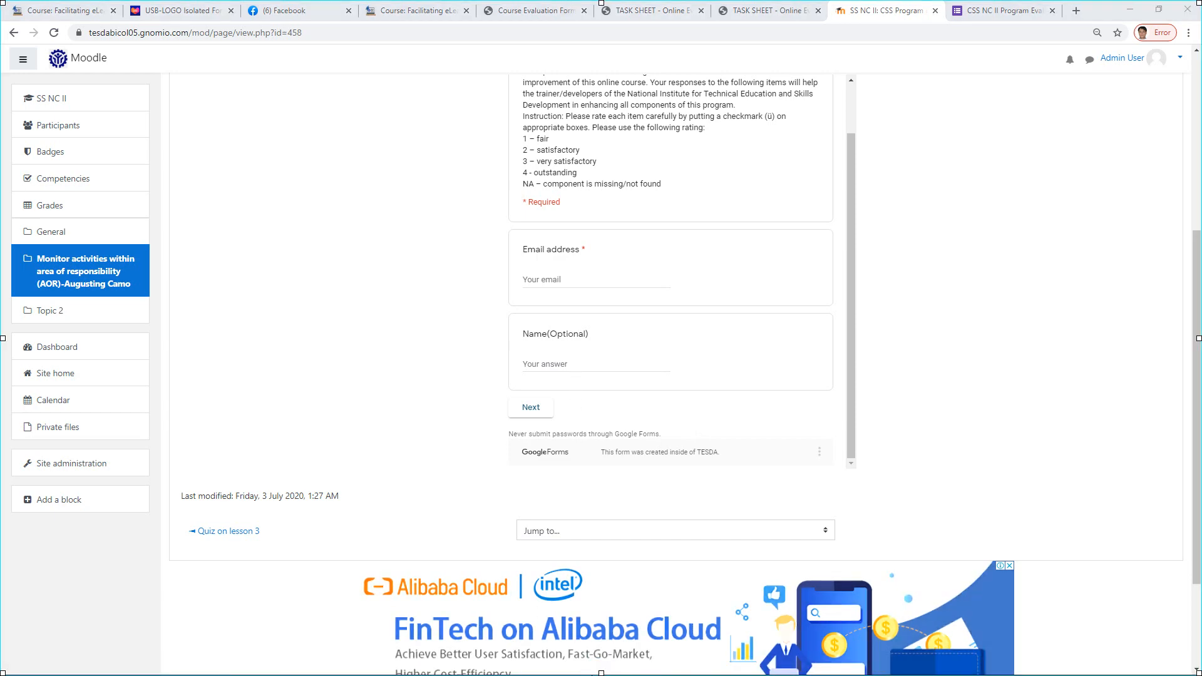